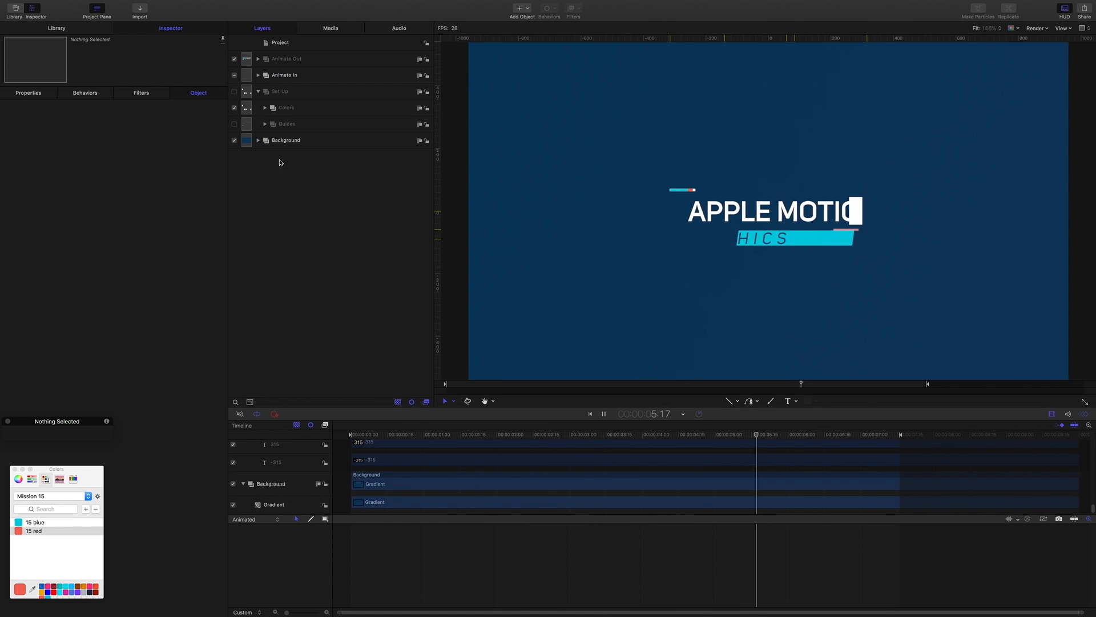
Review the Animate In group's layers, the Set Up color references and the Background gradient's settings.
{"action": "left_click", "coordinate": [258, 75]}
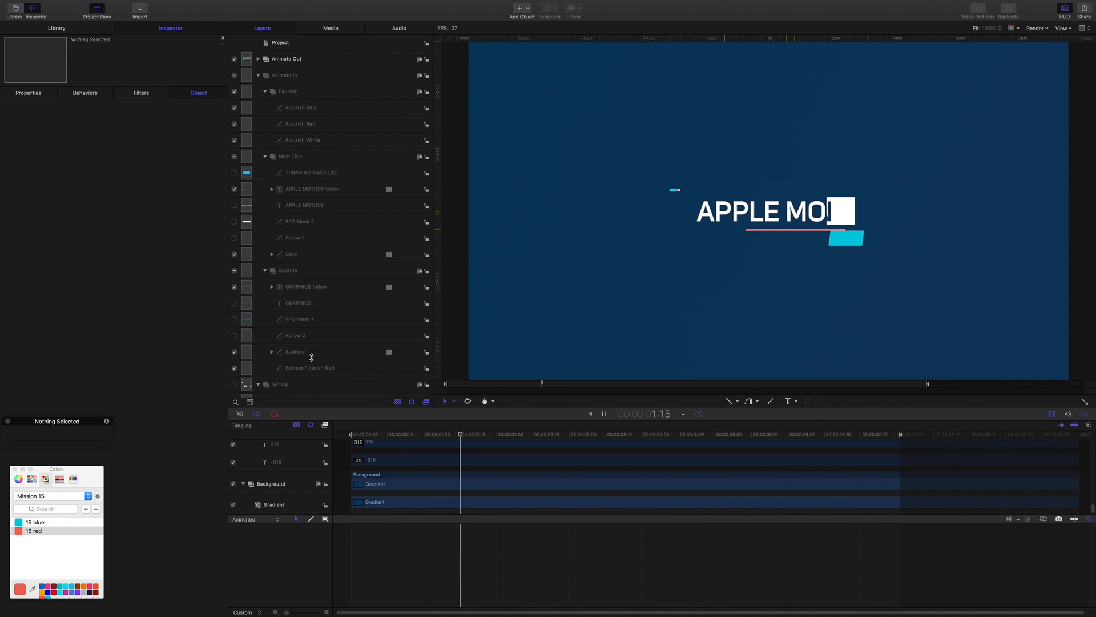
{"action": "left_click", "coordinate": [258, 75]}
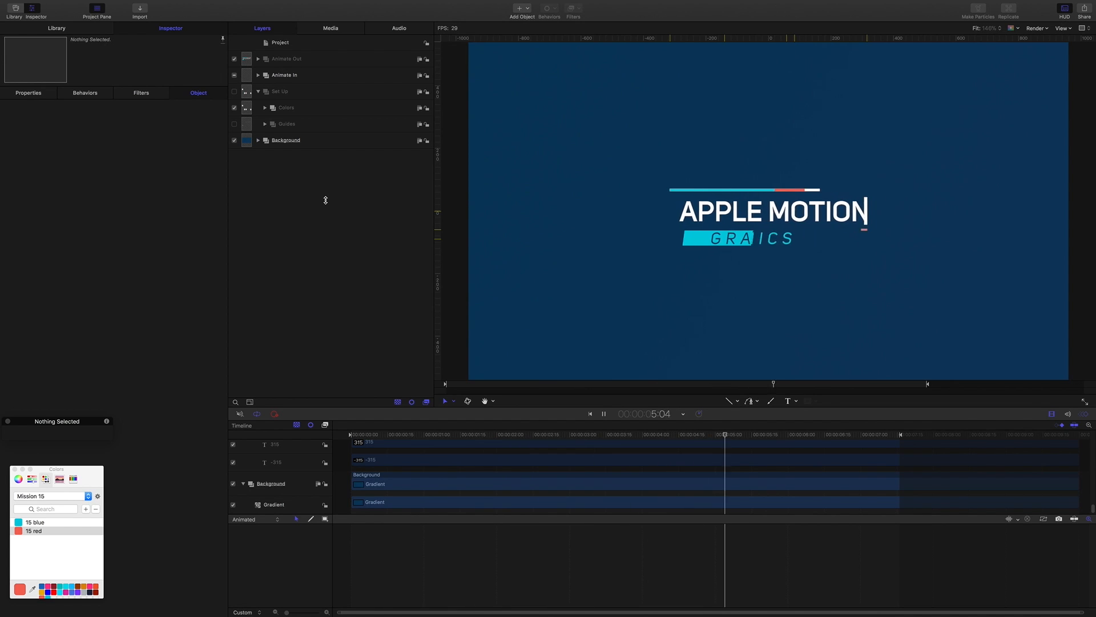
{"action": "left_click", "coordinate": [234, 91]}
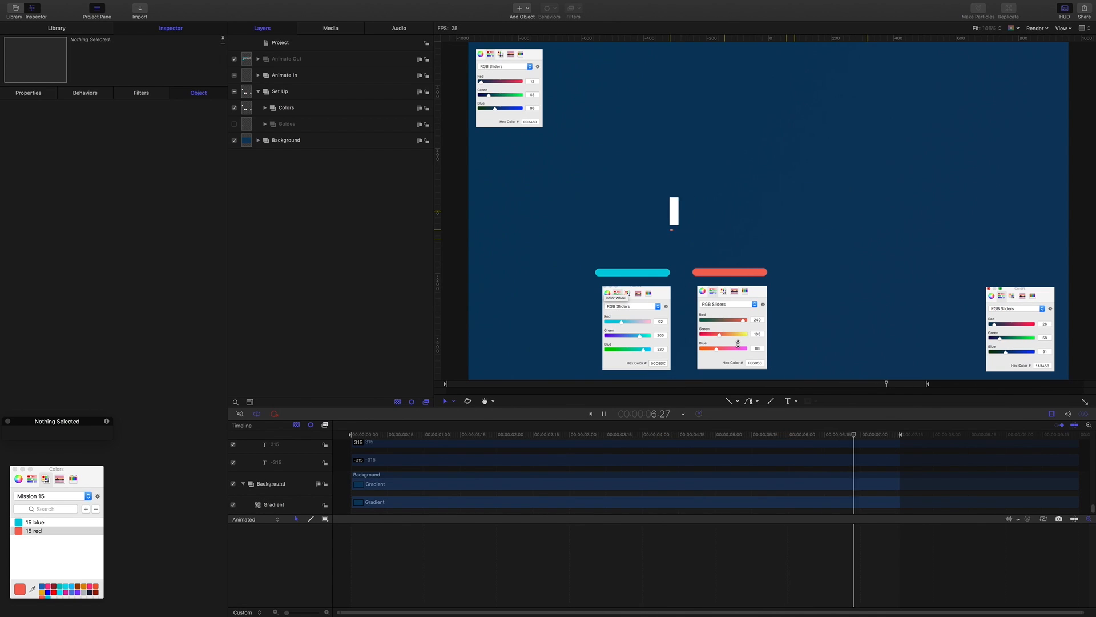
{"action": "left_click", "coordinate": [258, 141]}
{"action": "left_click", "coordinate": [291, 157]}
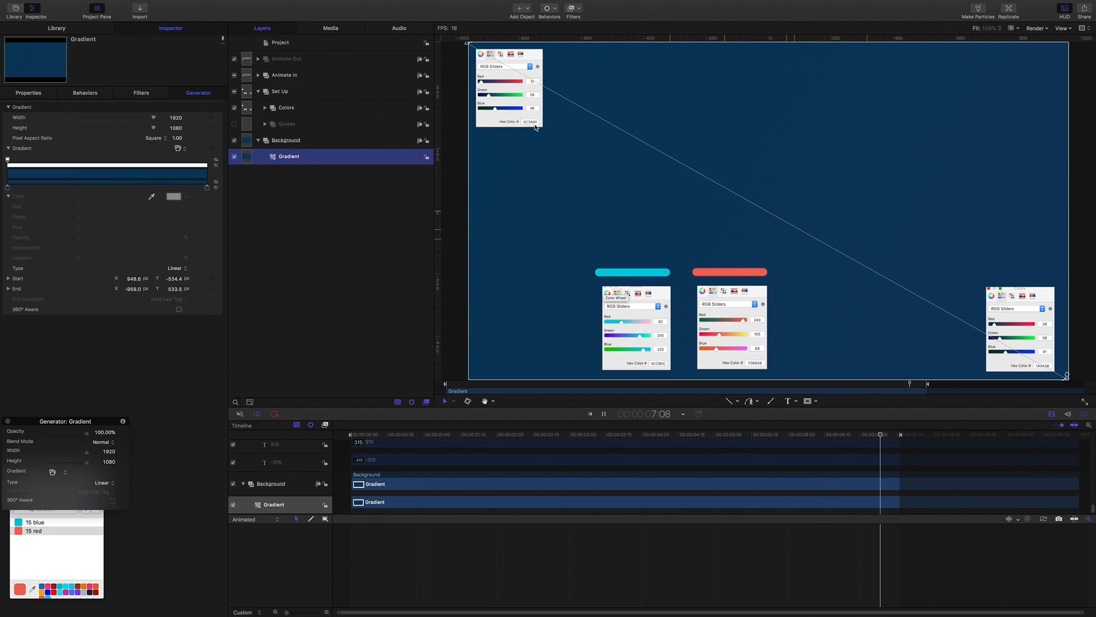
{"action": "left_click", "coordinate": [258, 140]}
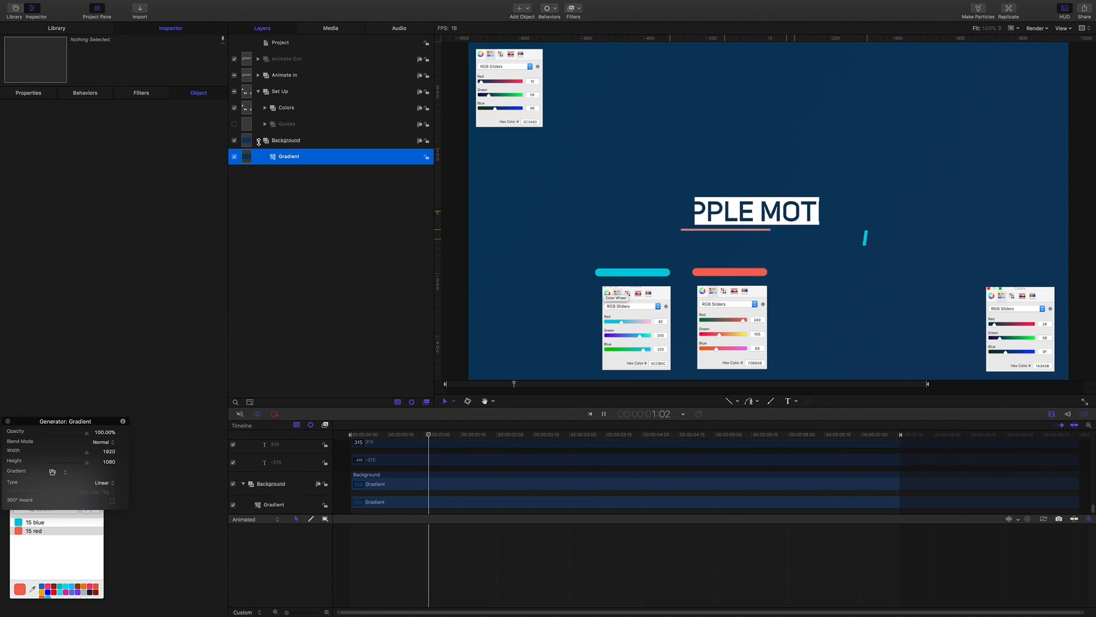
Hide the Colors reference group and show the Guides group inside Set Up.
{"action": "left_click", "coordinate": [234, 107]}
{"action": "left_click", "coordinate": [234, 123]}
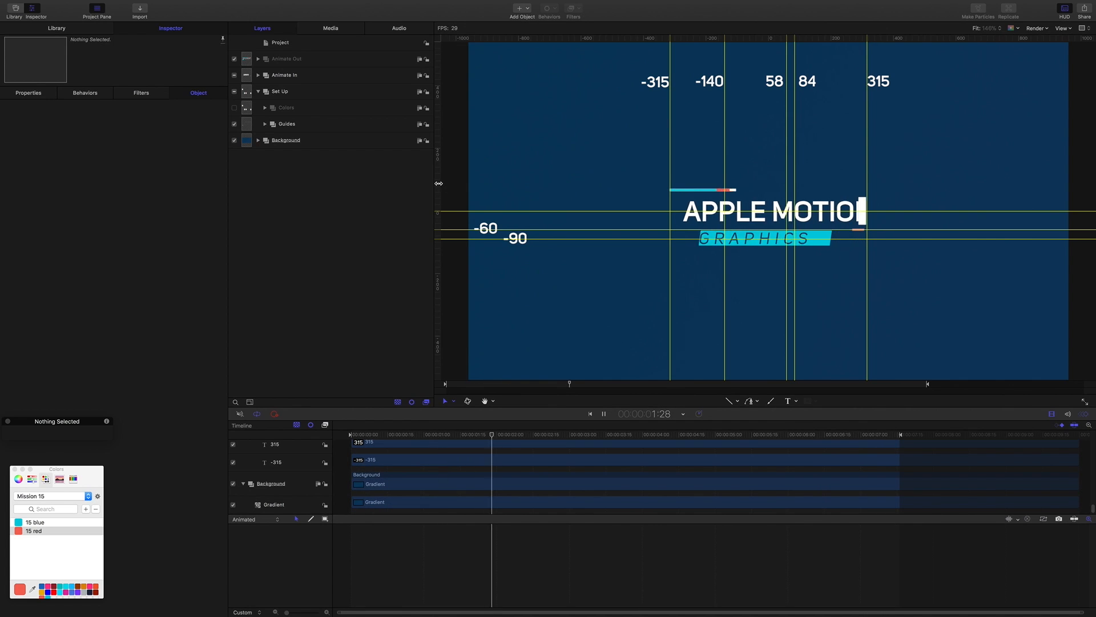
{"action": "left_click_drag", "start_coordinate": [441, 186], "coordinate": [406, 181]}
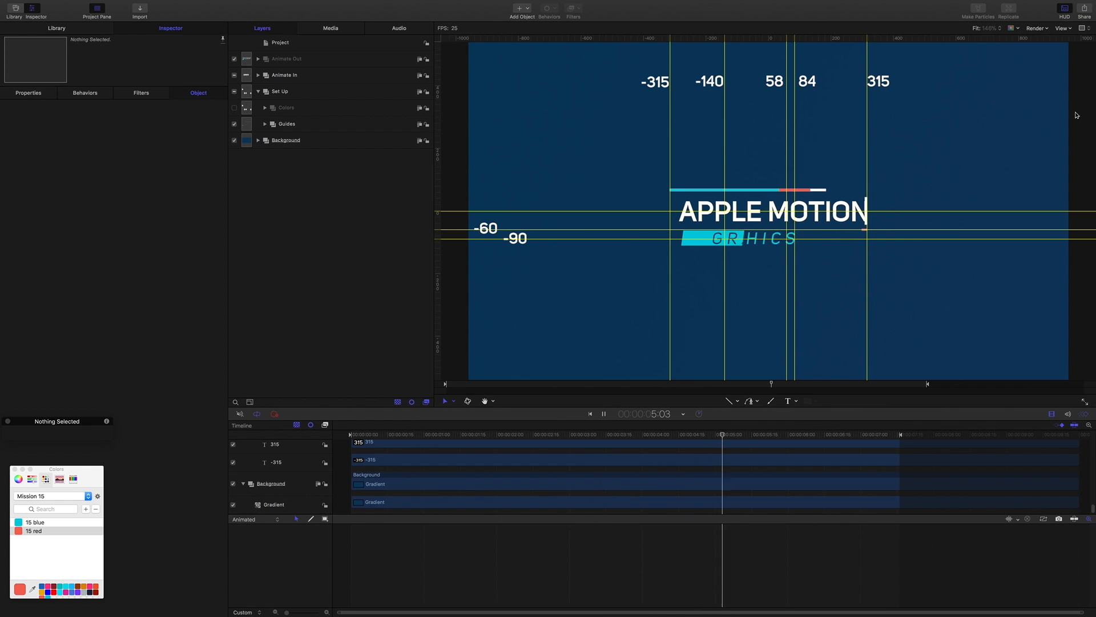
Toggle the canvas guides overlay off and on to examine the title layout with its position guides.
{"action": "left_click", "coordinate": [1062, 28]}
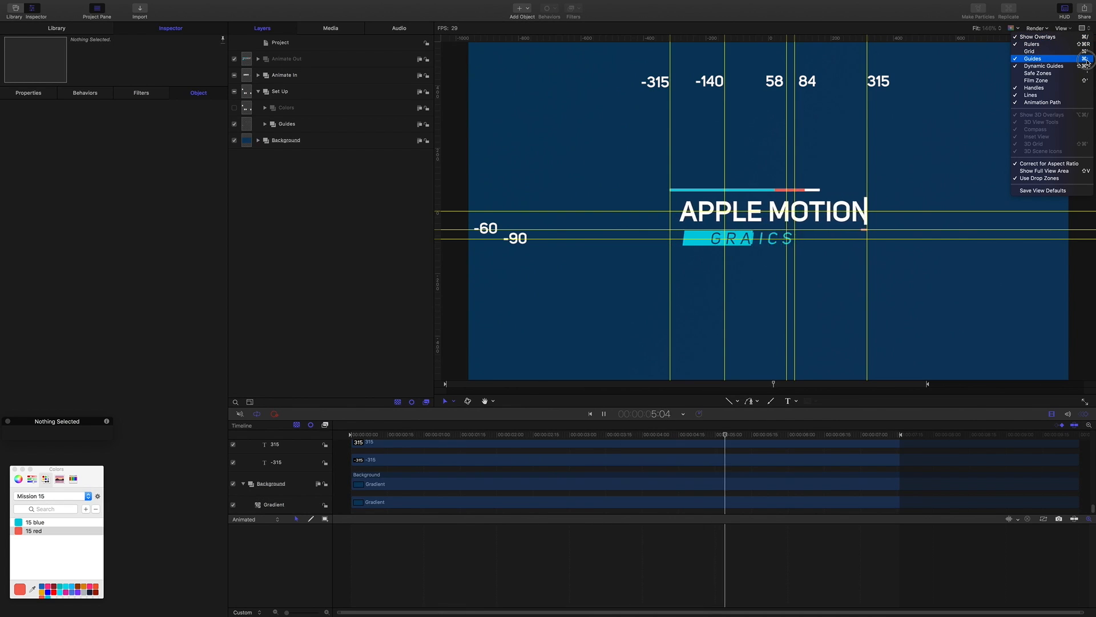
{"action": "left_click", "coordinate": [969, 71]}
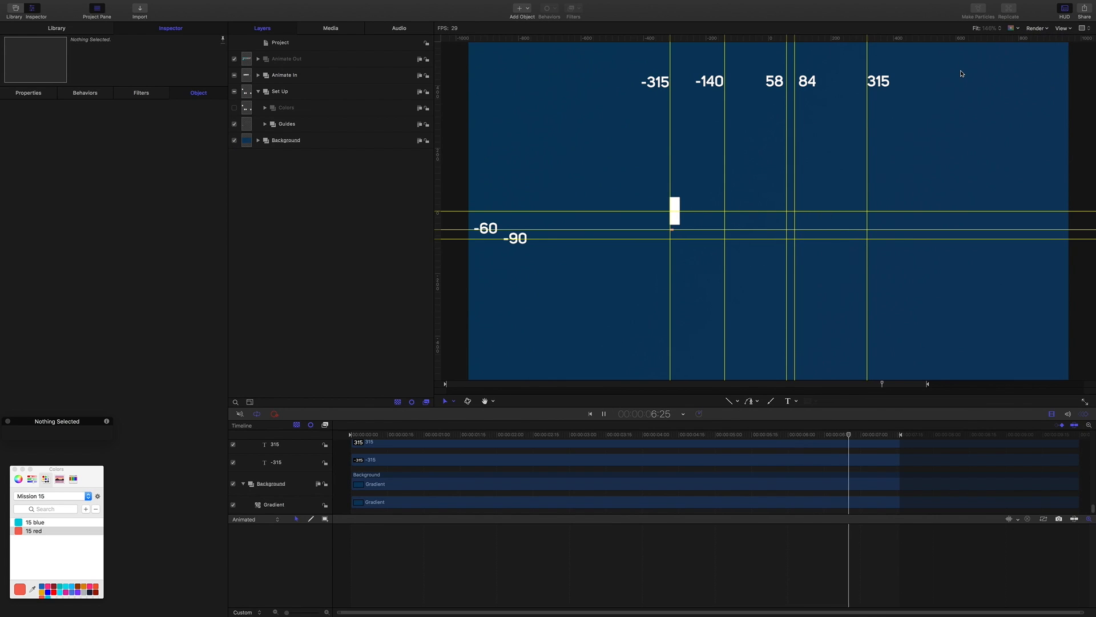
{"action": "key", "text": "super+semicolon"}
{"action": "key", "text": "super+semicolon"}
{"action": "key", "text": "super+semicolon"}
{"action": "key", "text": "super+semicolon"}
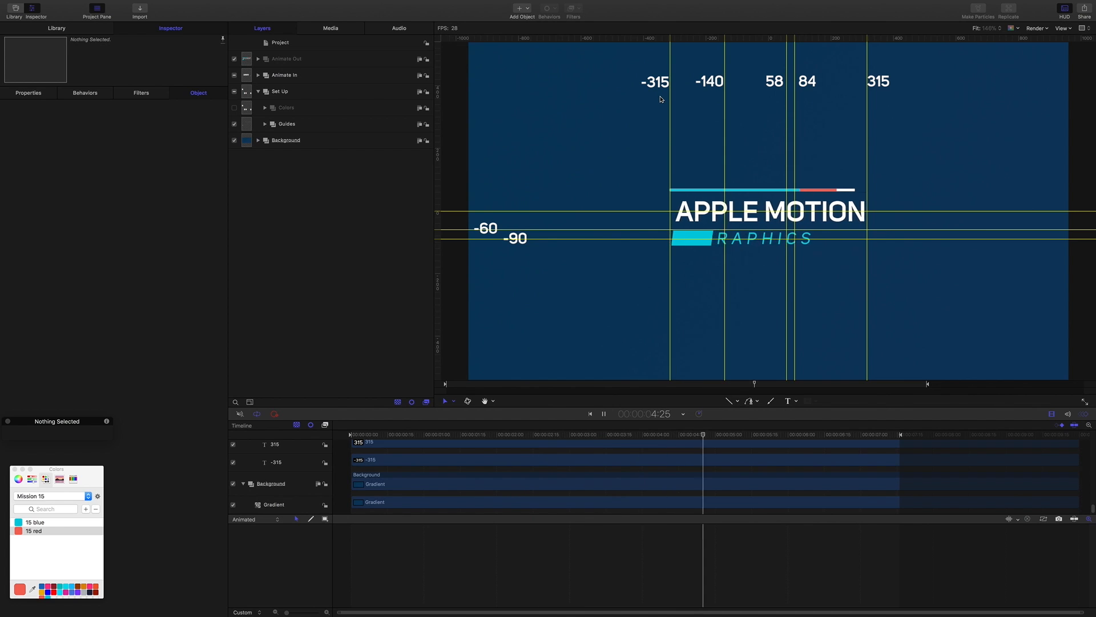
{"action": "mouse_move", "coordinate": [438, 108]}
{"action": "left_mouse_down"}
{"action": "mouse_move", "coordinate": [553, 117]}
{"action": "mouse_move", "coordinate": [439, 110]}
{"action": "left_mouse_up"}
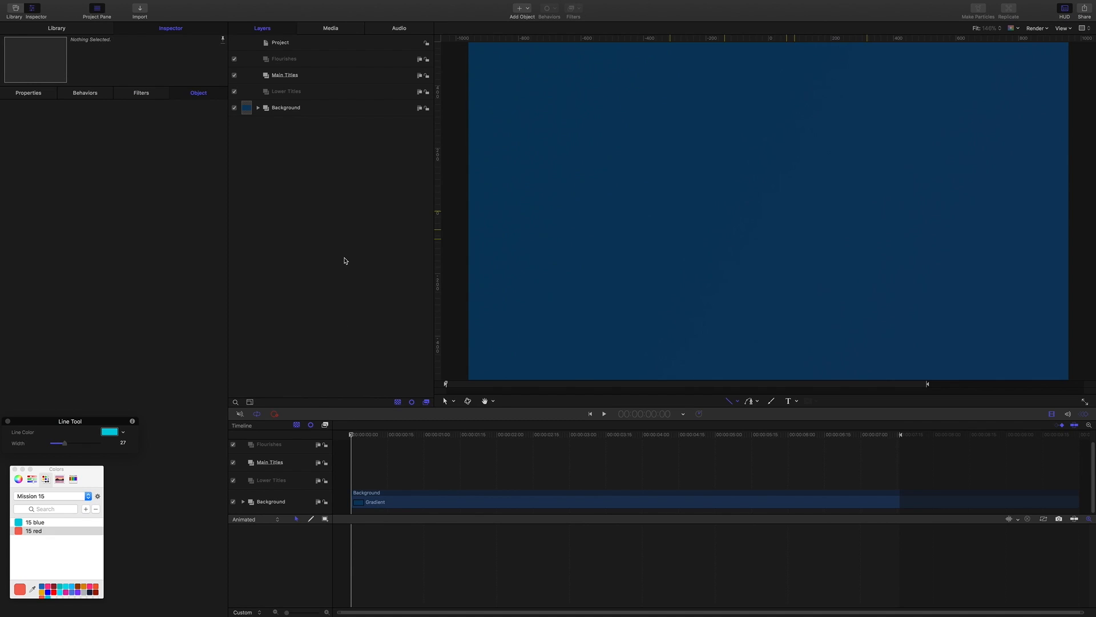
Draw a horizontal line about 724 px long across the canvas center in the Main Titles group.
{"action": "left_click", "coordinate": [285, 111]}
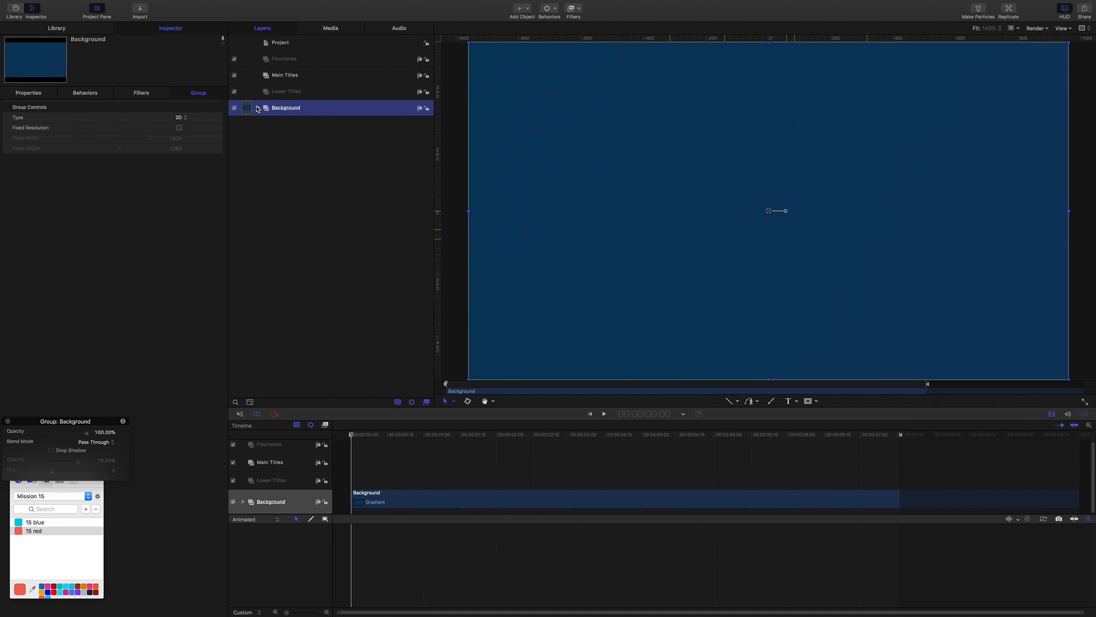
{"action": "left_click", "coordinate": [257, 108]}
{"action": "left_click", "coordinate": [291, 77]}
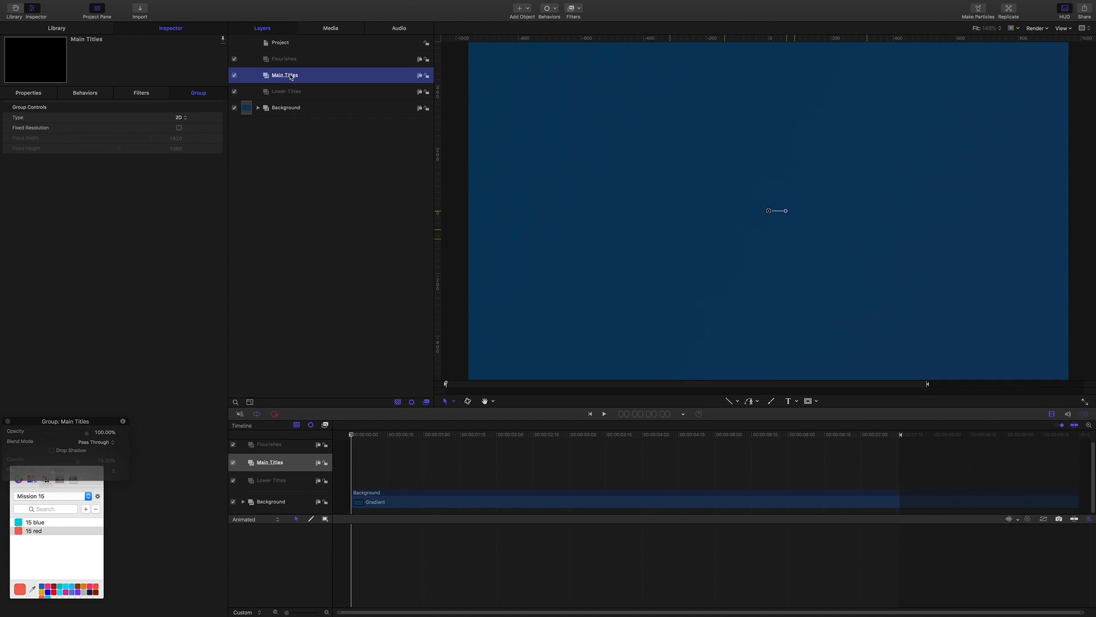
{"action": "left_click", "coordinate": [728, 402]}
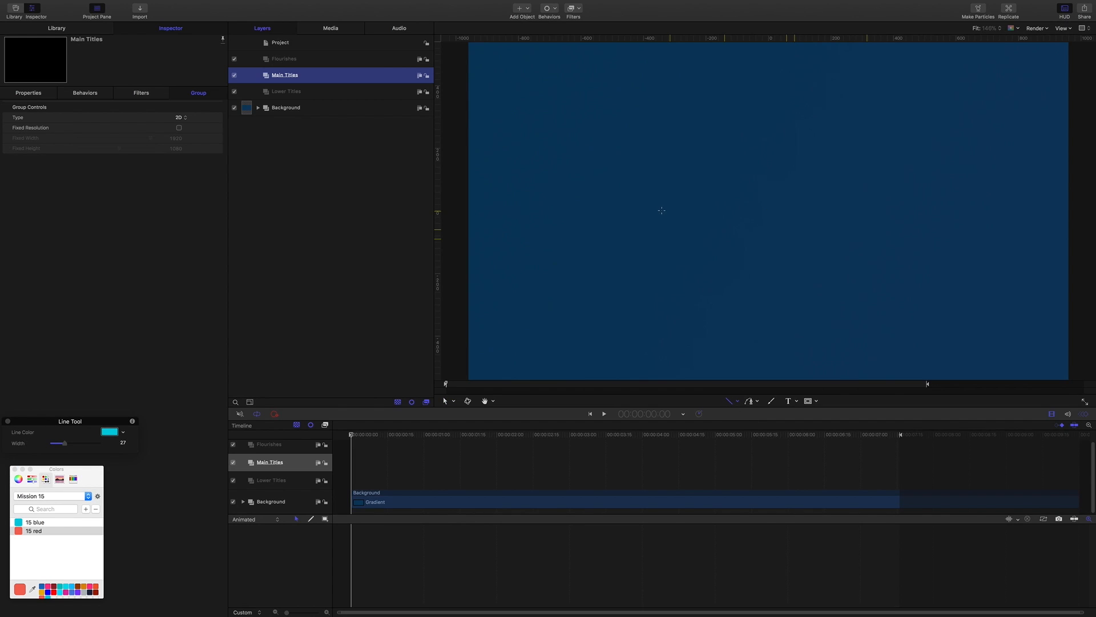
{"action": "left_click_drag", "start_coordinate": [654, 211], "coordinate": [884, 210]}
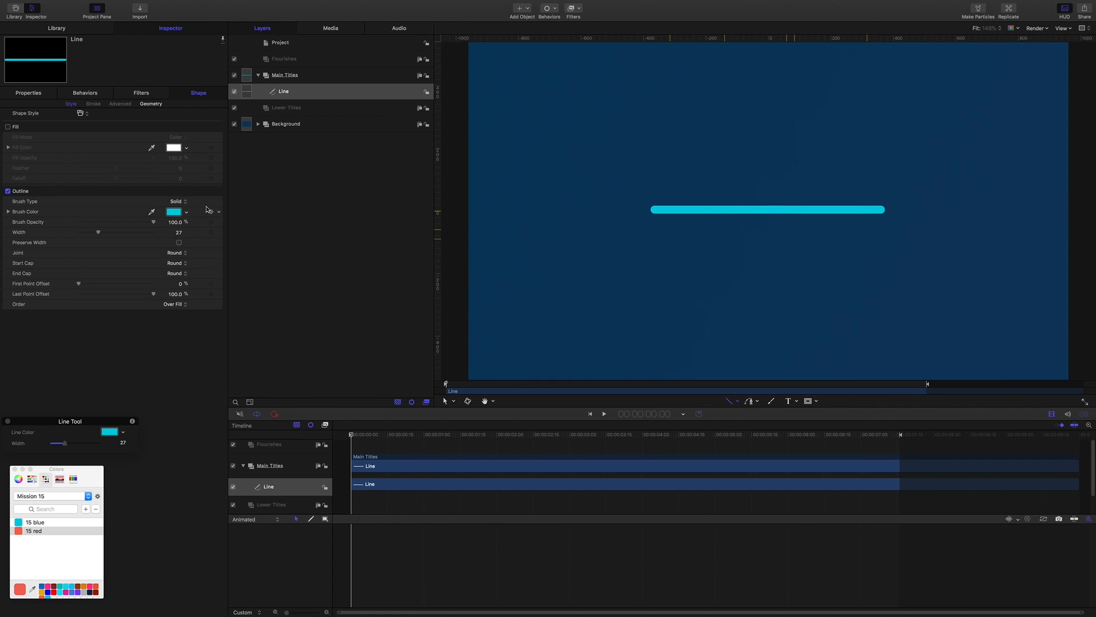
Rename the new line layer as Lead.
{"action": "double_click", "coordinate": [288, 93]}
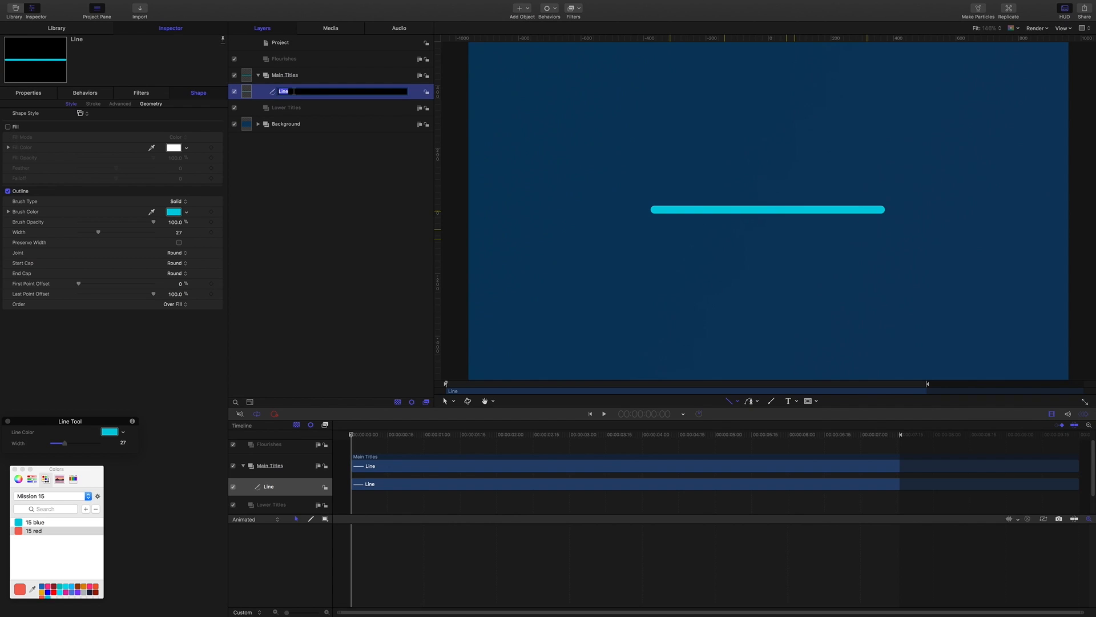
{"action": "type", "text": "Lead"}
{"action": "key", "text": "Return"}
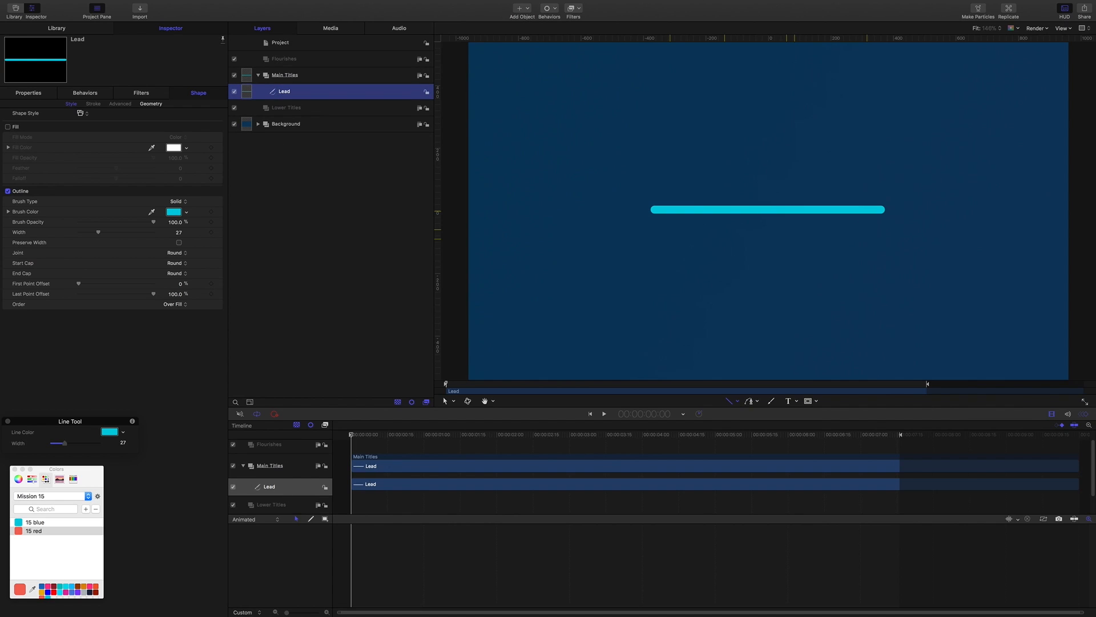
Set the Lead line's control points to X -315 and X 315 and its outline width to 88.
{"action": "left_click", "coordinate": [146, 106]}
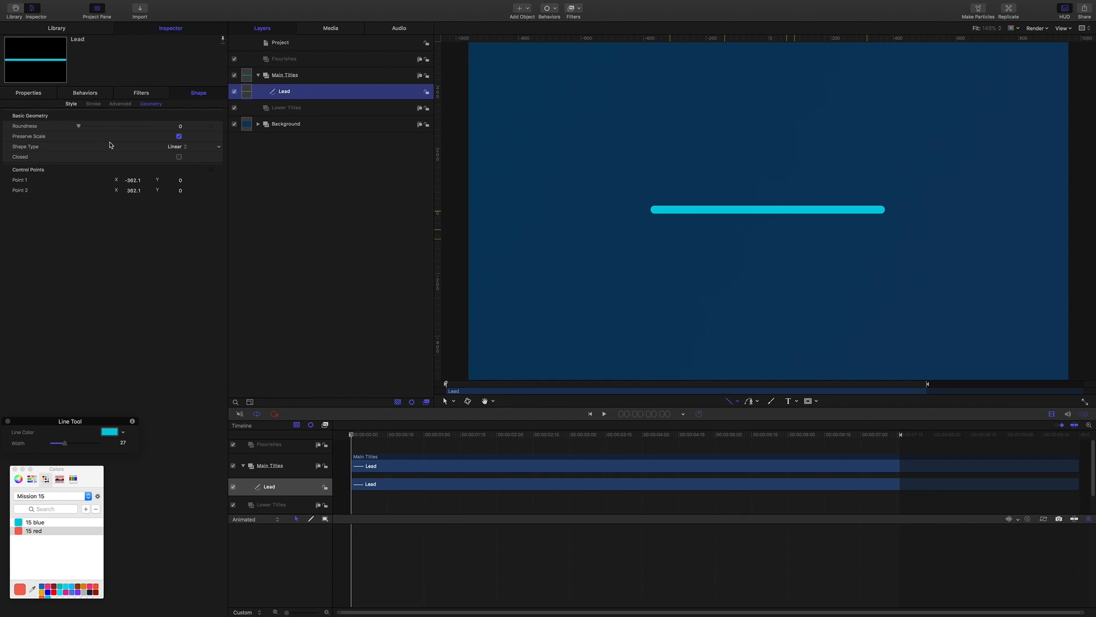
{"action": "left_click", "coordinate": [131, 181]}
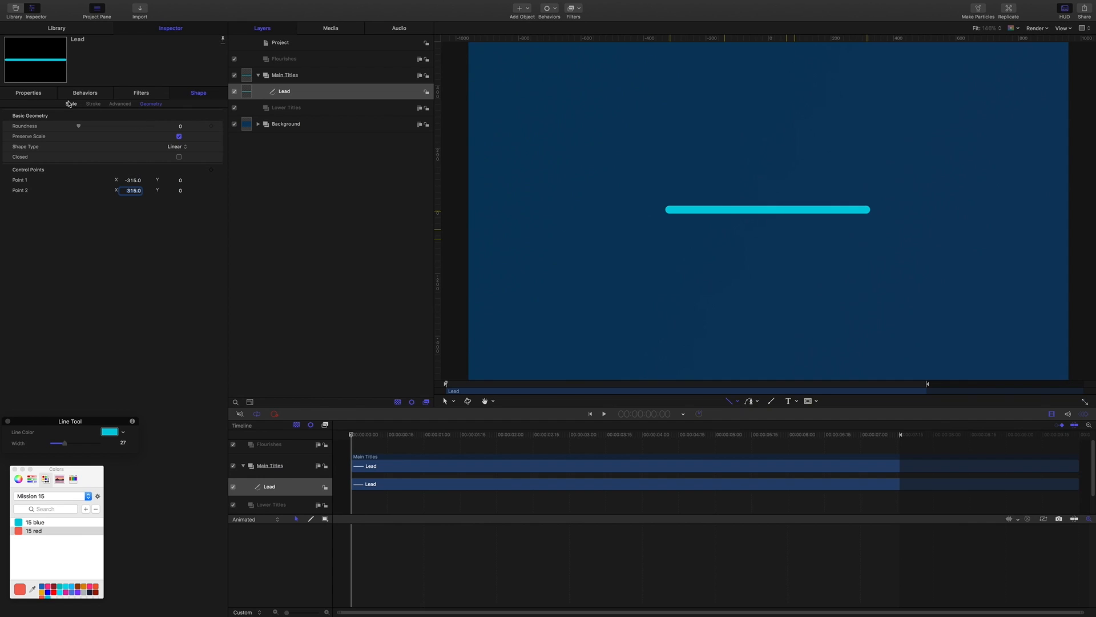
{"action": "left_click", "coordinate": [70, 104]}
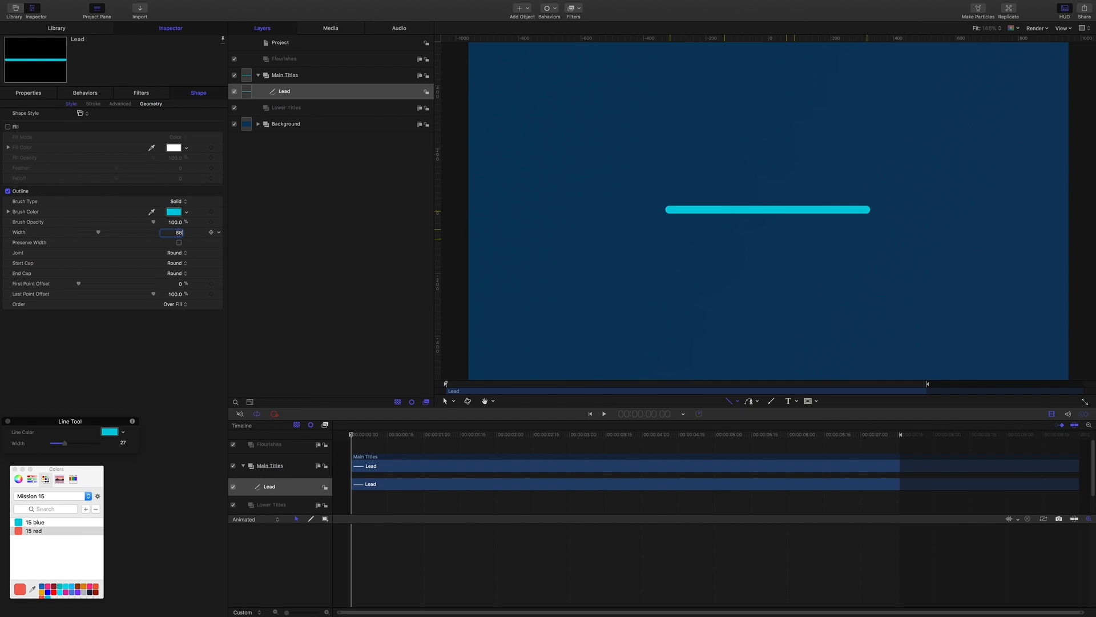
{"action": "key", "text": "Return"}
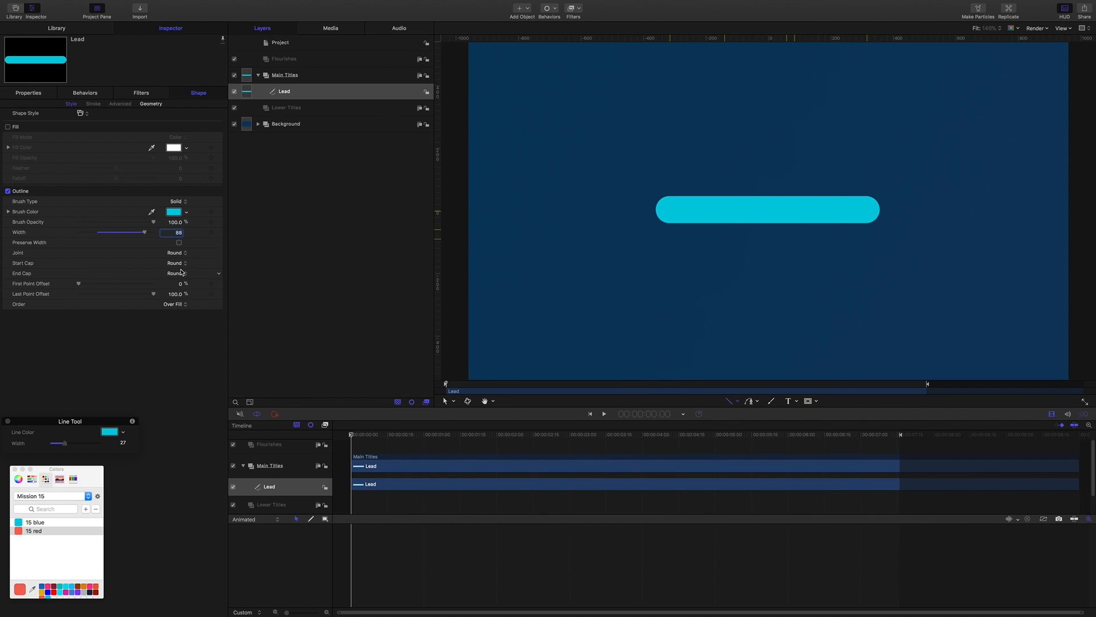
Set both the start cap and the end cap of the Lead line to None.
{"action": "left_click", "coordinate": [184, 263]}
{"action": "left_click", "coordinate": [185, 249]}
{"action": "left_click", "coordinate": [184, 276]}
{"action": "left_click", "coordinate": [243, 256]}
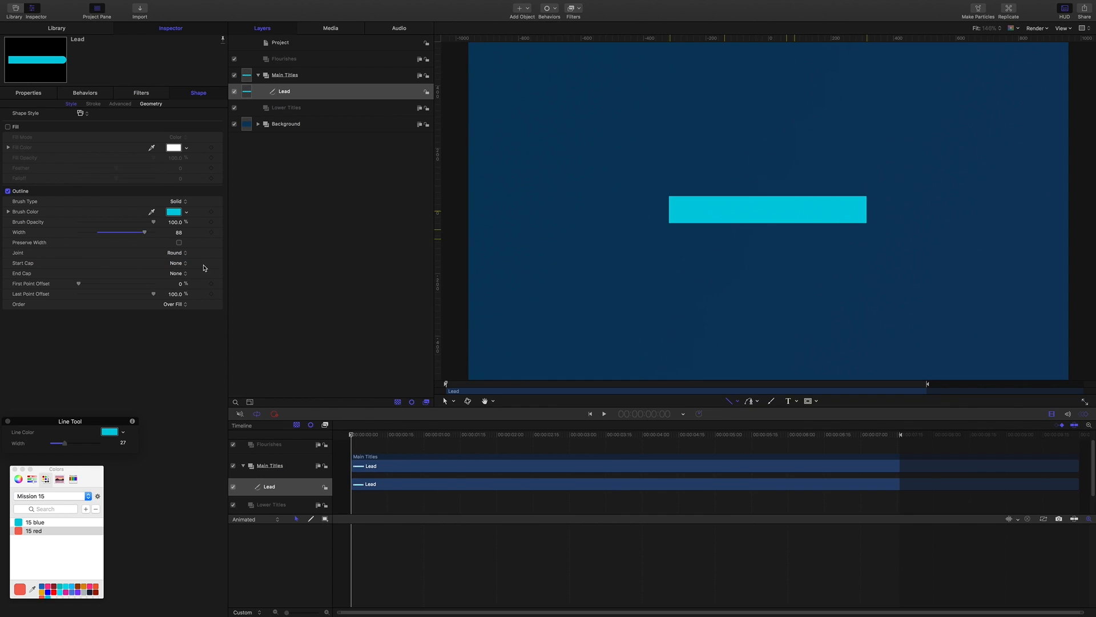
Reset the Lead line's position so it sits at 0, 0, 0.
{"action": "left_click", "coordinate": [36, 94]}
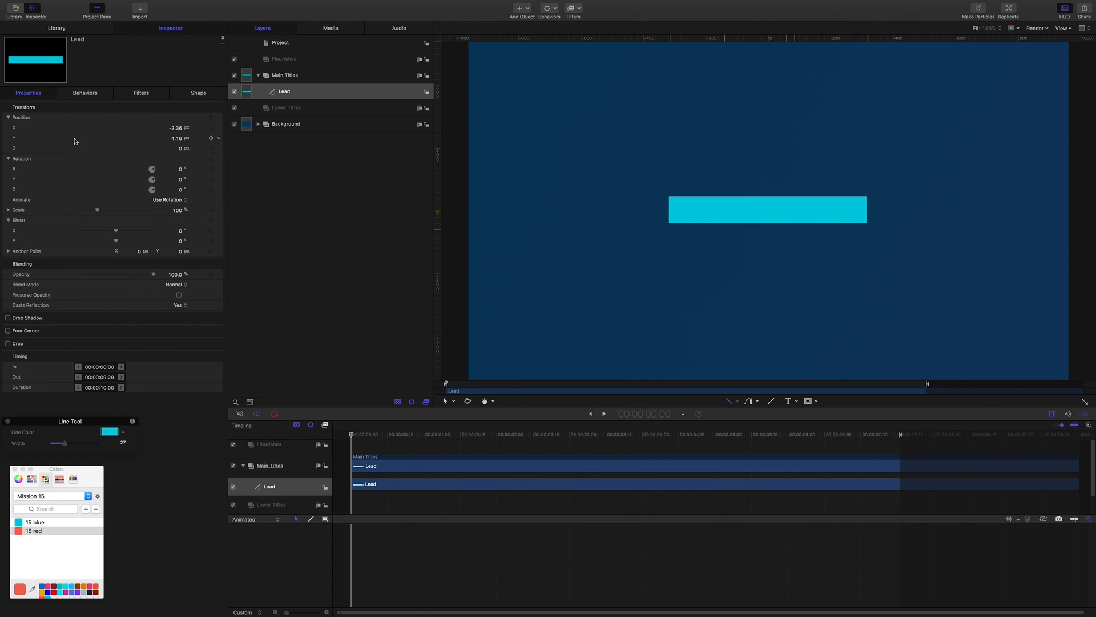
{"action": "left_click", "coordinate": [220, 120]}
{"action": "left_click", "coordinate": [251, 115]}
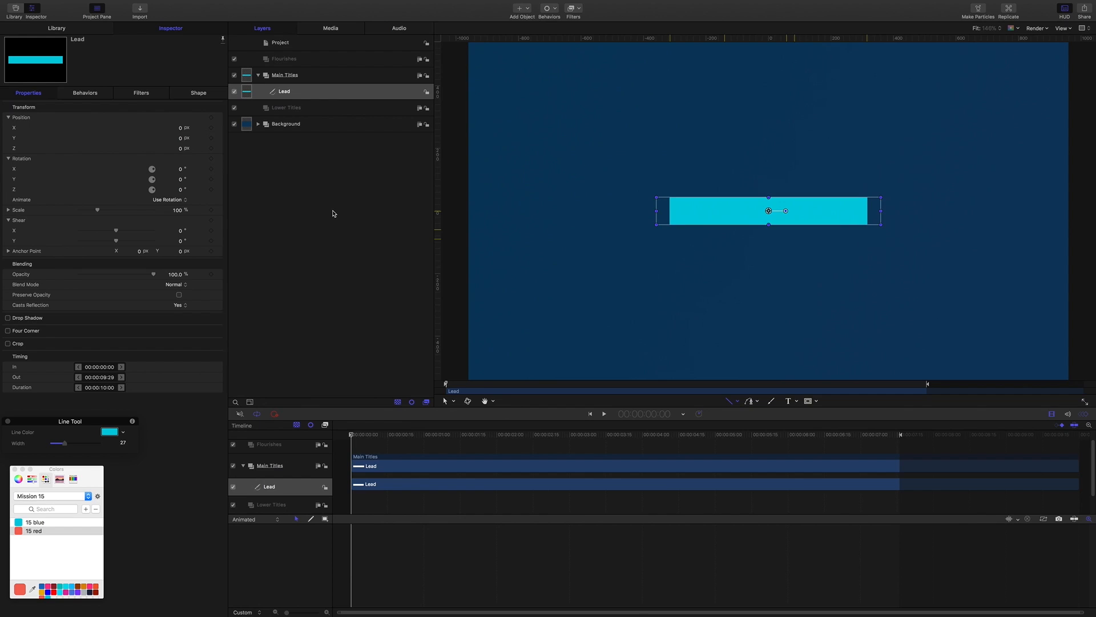
Duplicate the Lead line and rename the copy Sublead.
{"action": "key", "text": "super+d"}
{"action": "double_click", "coordinate": [297, 93]}
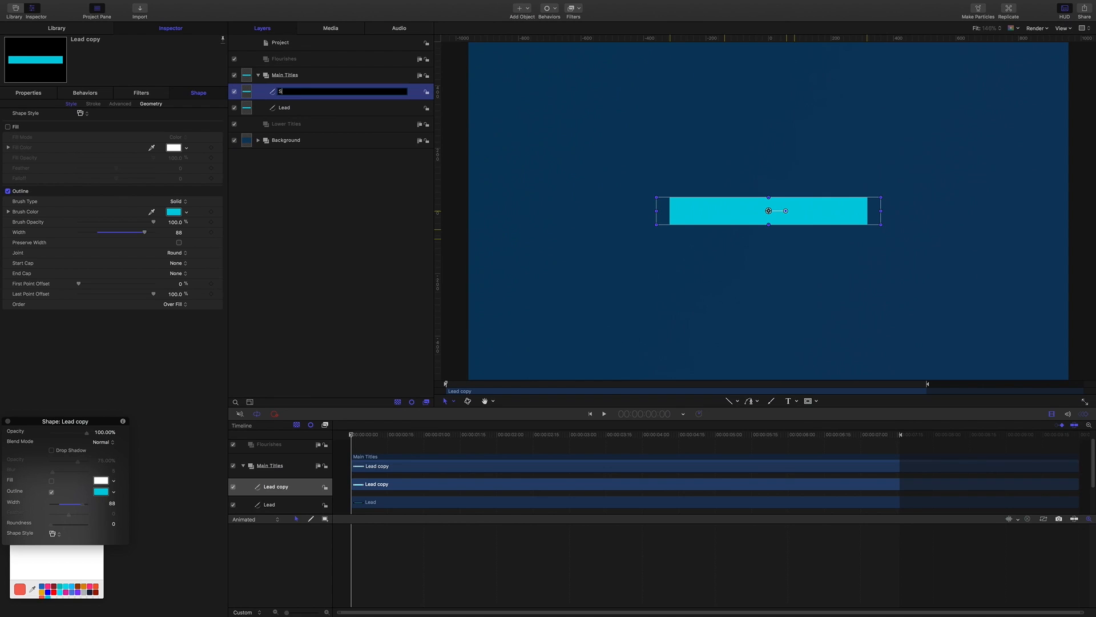
{"action": "type", "text": "Sublead"}
{"action": "key", "text": "Return"}
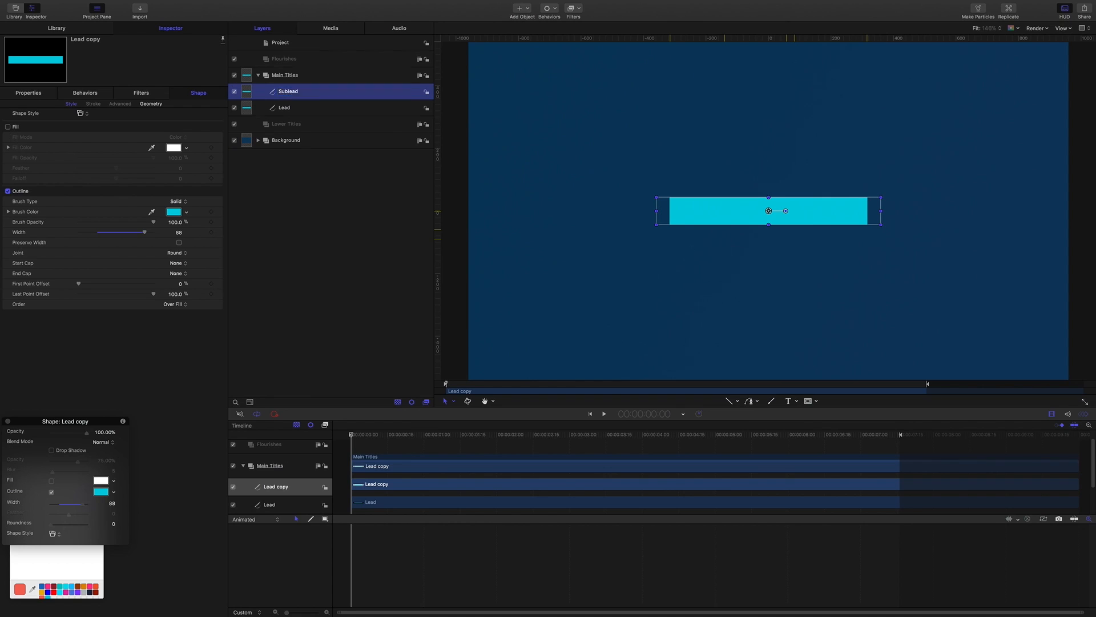
Move the Sublead line into the Lower Titles group, then collapse and hide that group.
{"action": "left_click_drag", "start_coordinate": [291, 94], "coordinate": [291, 125]}
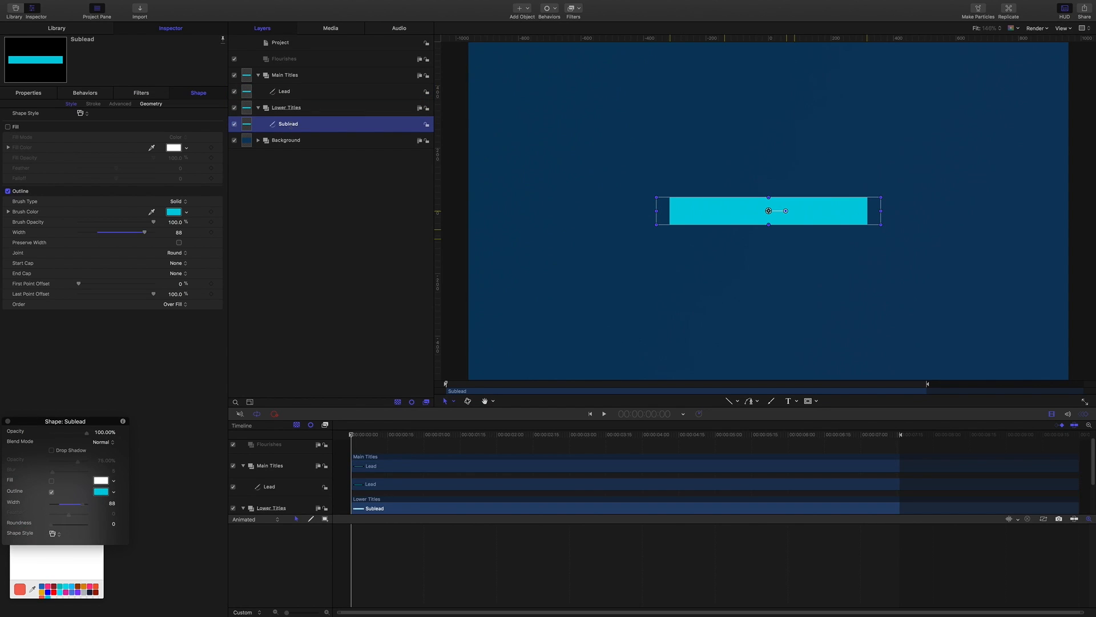
{"action": "left_click", "coordinate": [258, 108]}
{"action": "left_click", "coordinate": [234, 108]}
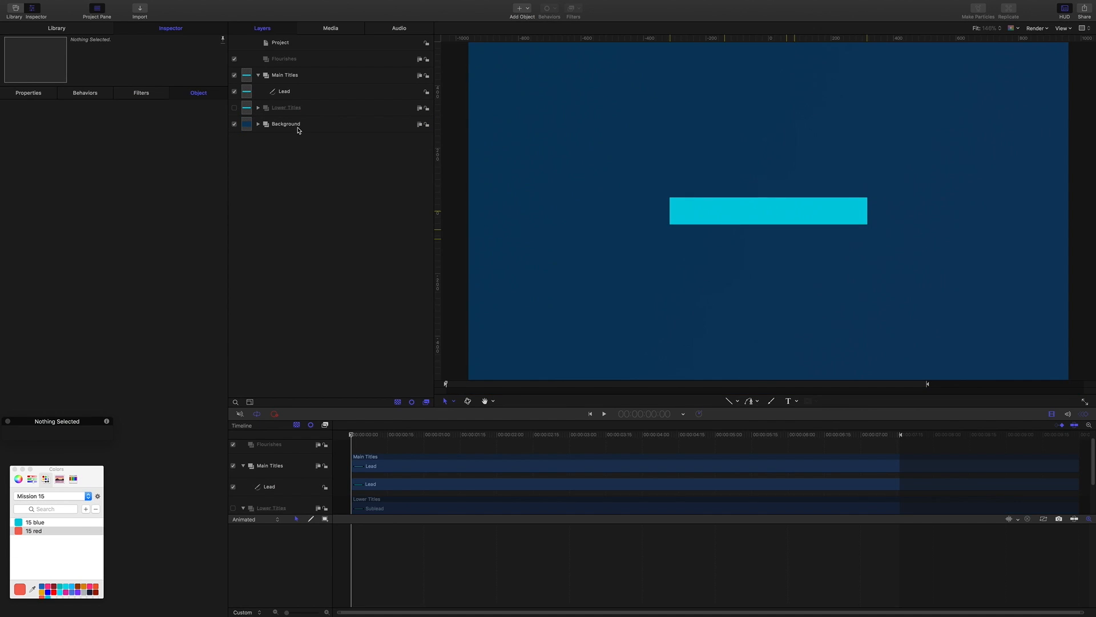
Change the Lead line's outline brush color to white by copying the fill color.
{"action": "left_click", "coordinate": [287, 94]}
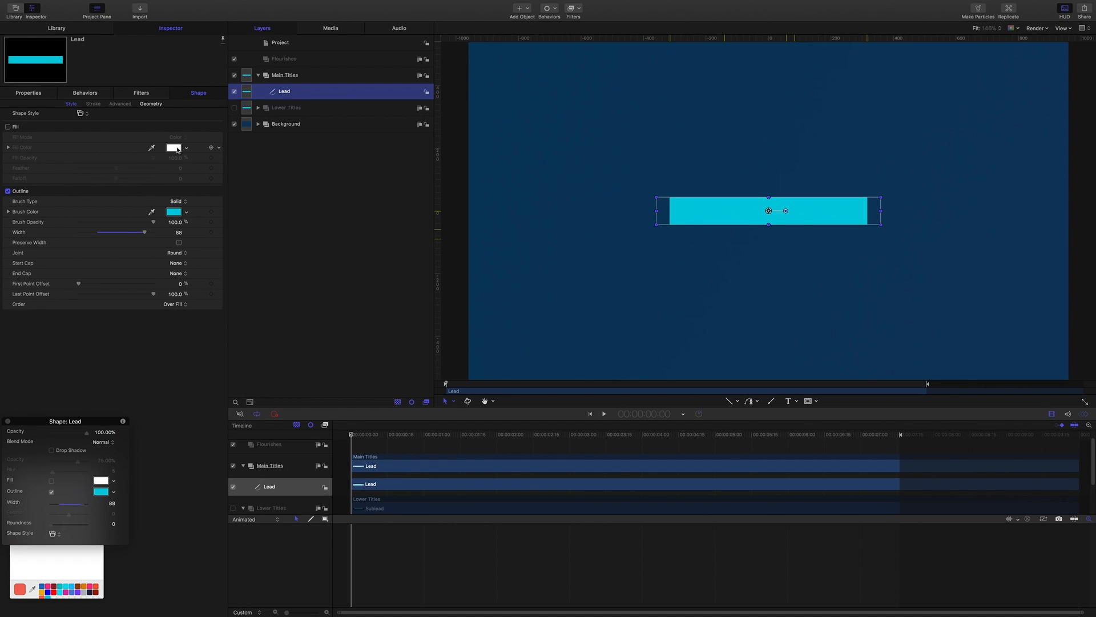
{"action": "left_click_drag", "start_coordinate": [176, 148], "coordinate": [177, 217]}
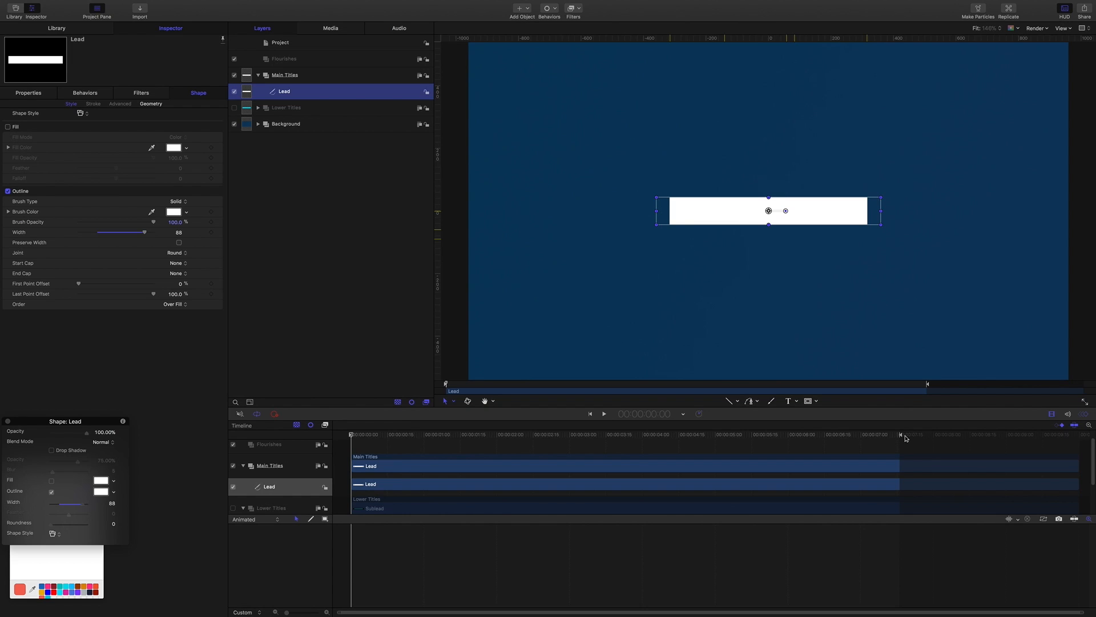
Shorten the play range to a little under four seconds and return the playhead to the project start.
{"action": "mouse_move", "coordinate": [901, 436]}
{"action": "left_mouse_down"}
{"action": "mouse_move", "coordinate": [1034, 456]}
{"action": "mouse_move", "coordinate": [677, 426]}
{"action": "mouse_move", "coordinate": [621, 433]}
{"action": "left_mouse_up"}
{"action": "key", "text": "Home"}
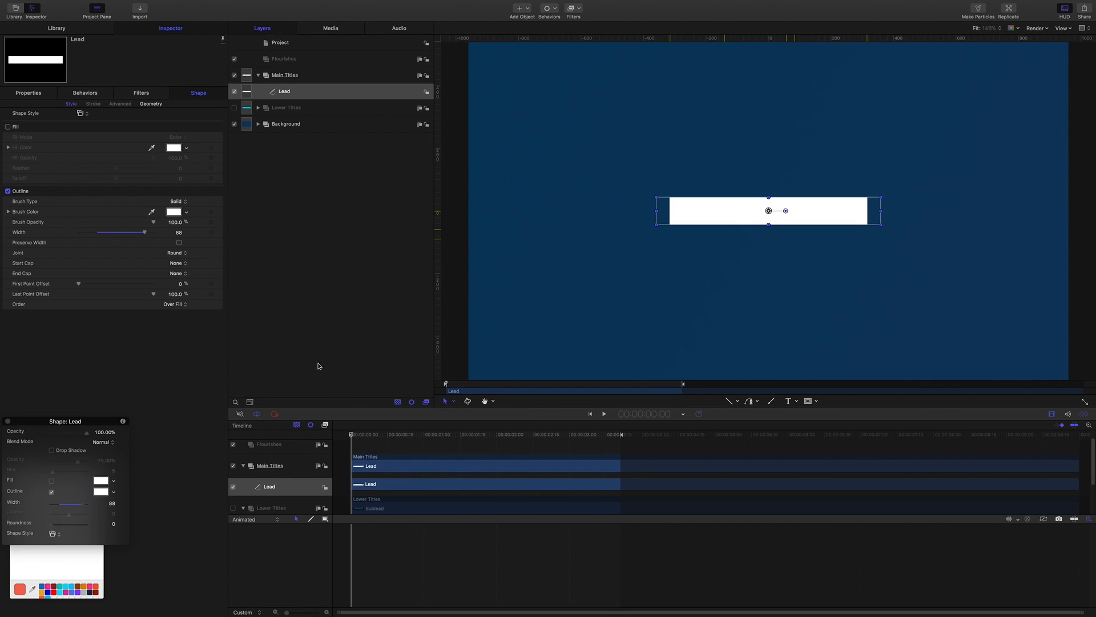
Add a keyframe to the Lead line's Last Point Offset at the first frame with a value of 0%.
{"action": "left_click", "coordinate": [40, 296]}
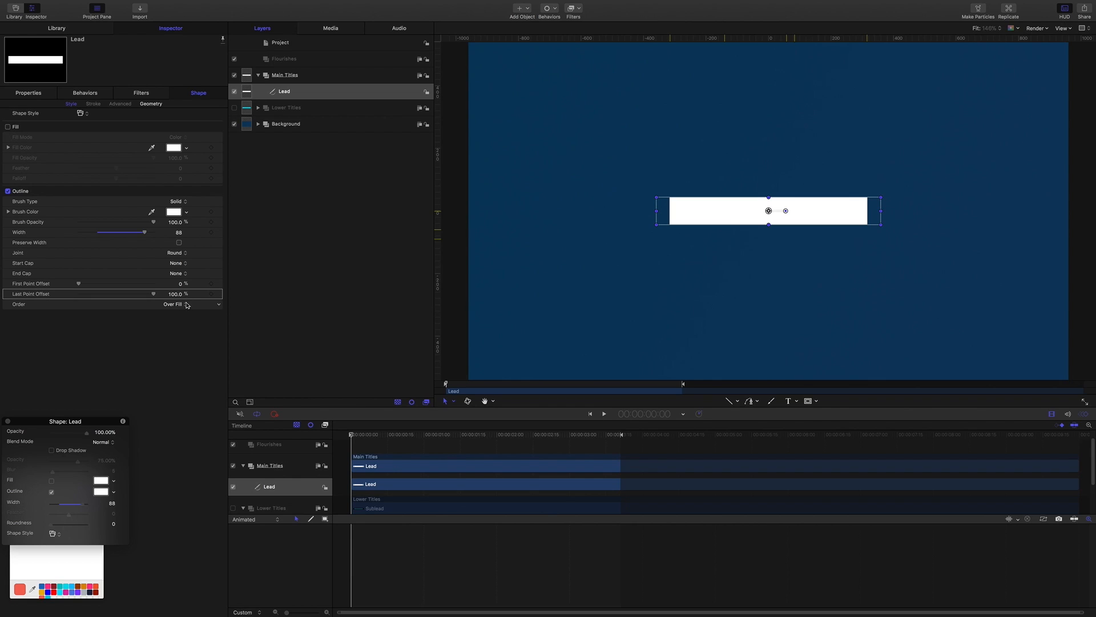
{"action": "left_click", "coordinate": [210, 294]}
{"action": "left_click_drag", "start_coordinate": [153, 294], "coordinate": [41, 294]}
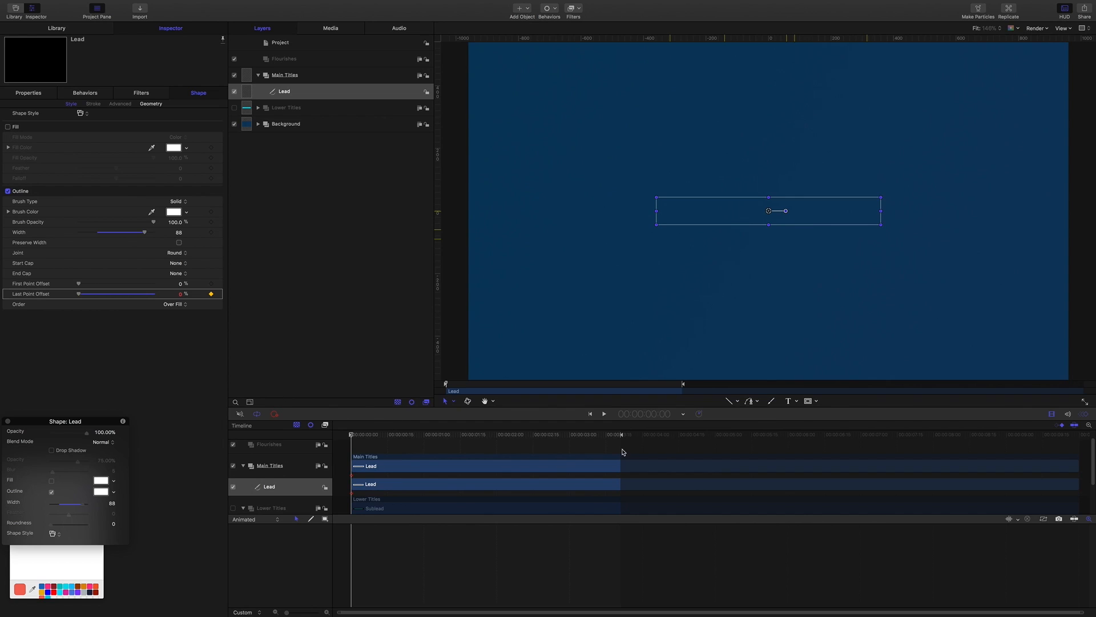
Move the playhead to 2:10.
{"action": "left_click", "coordinate": [646, 413]}
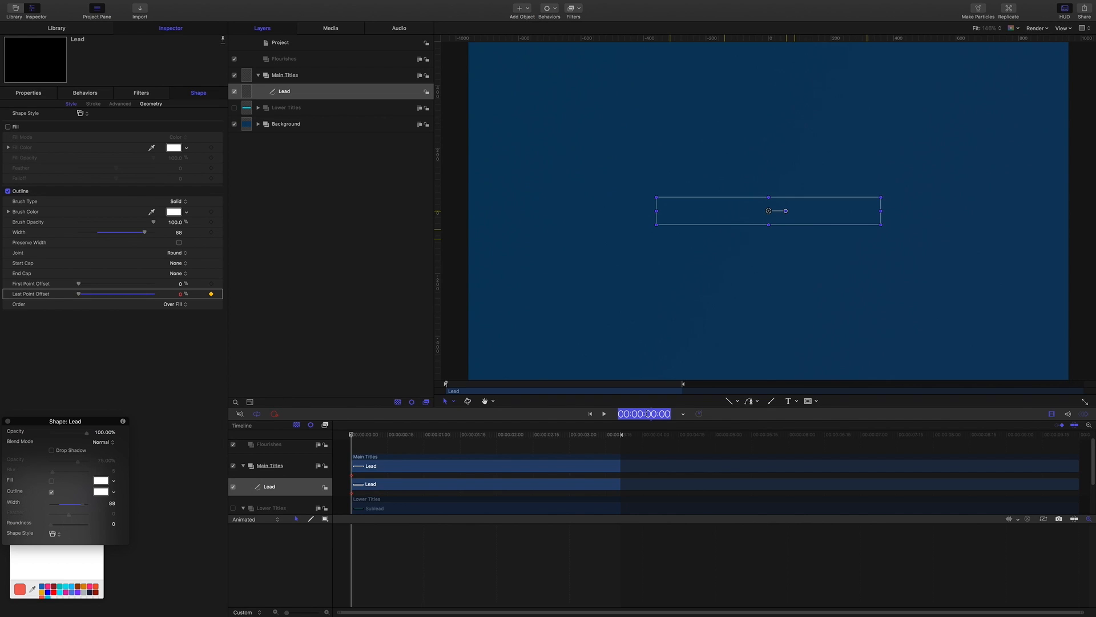
{"action": "type", "text": "2."}
{"action": "type", "text": "."}
{"action": "type", "text": "10"}
{"action": "key", "text": "Return"}
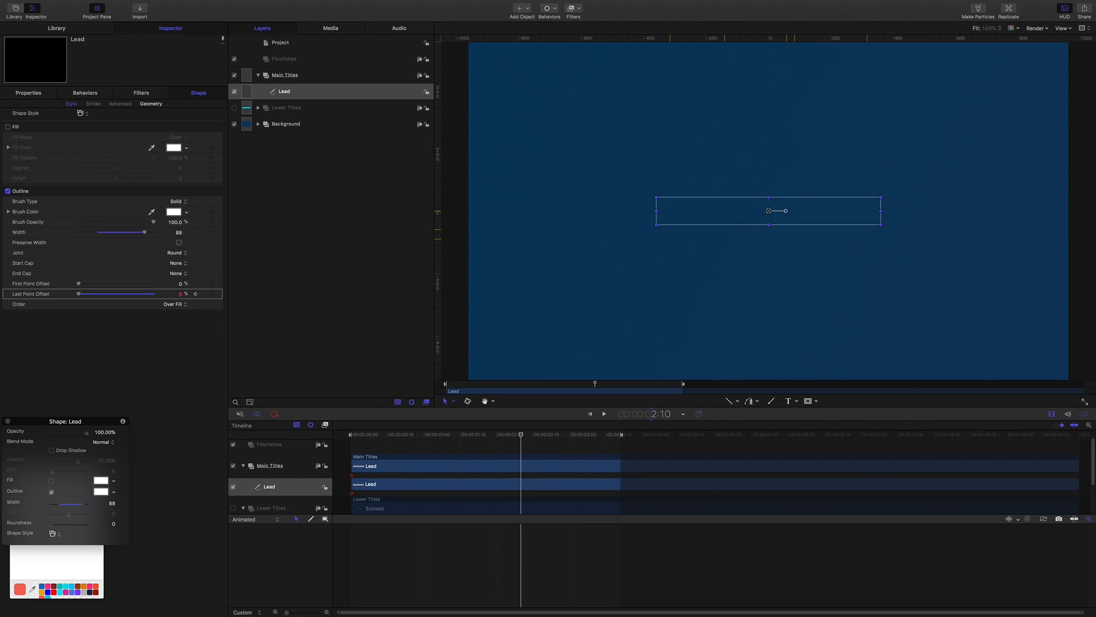
Set the Lead line's Last Point Offset to 100% at 2:10 and change the interpolation of both its keyframes to Bezier.
{"action": "left_click_drag", "start_coordinate": [78, 293], "coordinate": [164, 298]}
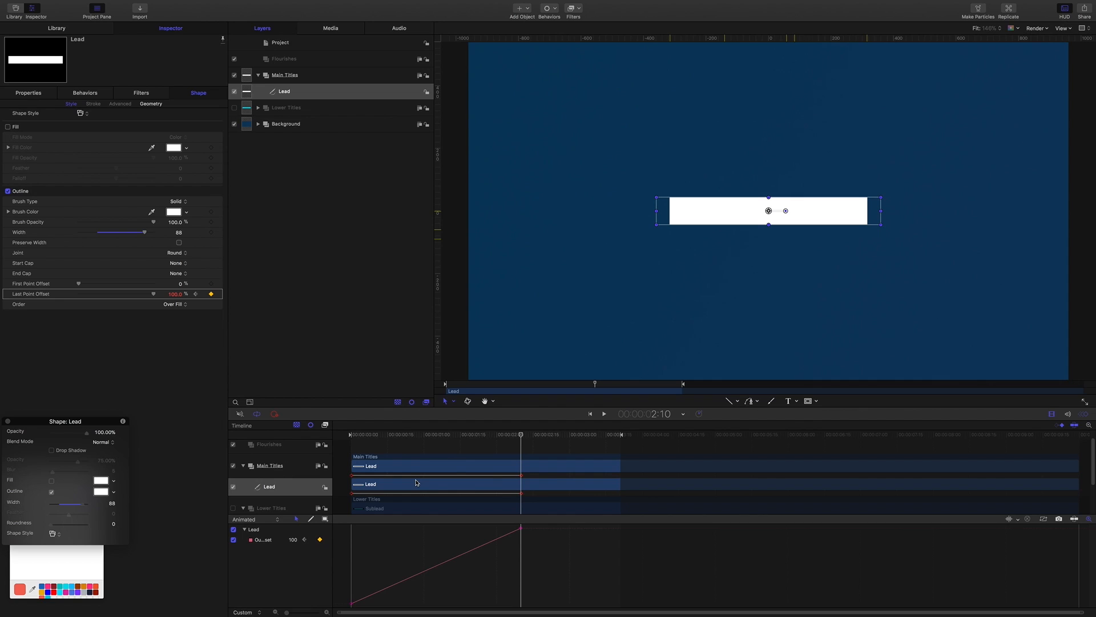
{"action": "left_click_drag", "start_coordinate": [340, 526], "coordinate": [536, 601]}
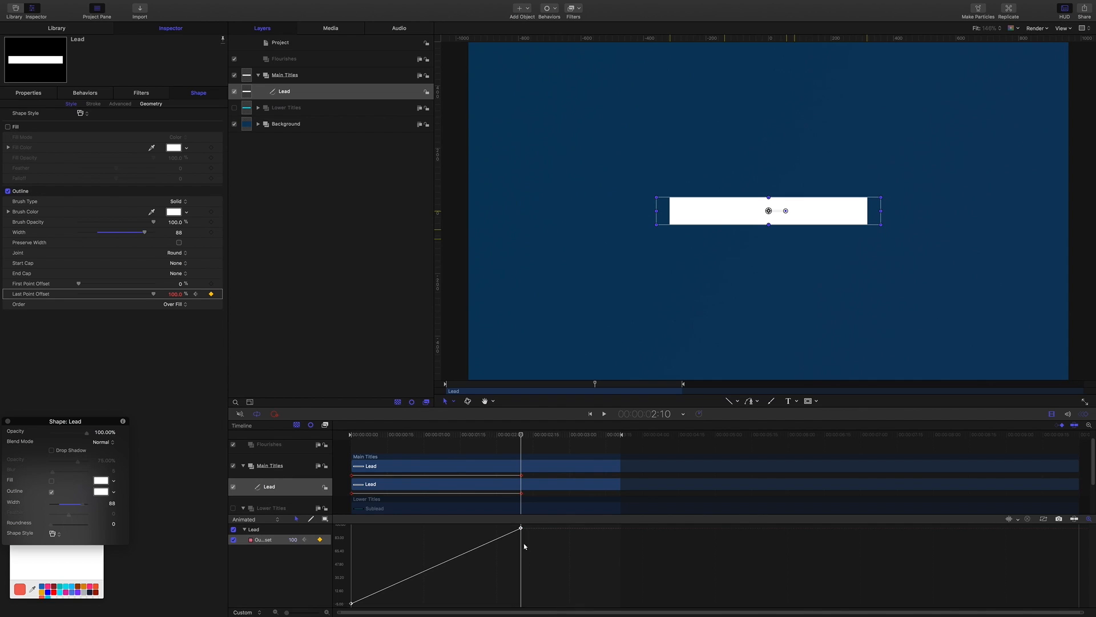
{"action": "right_click", "coordinate": [520, 528]}
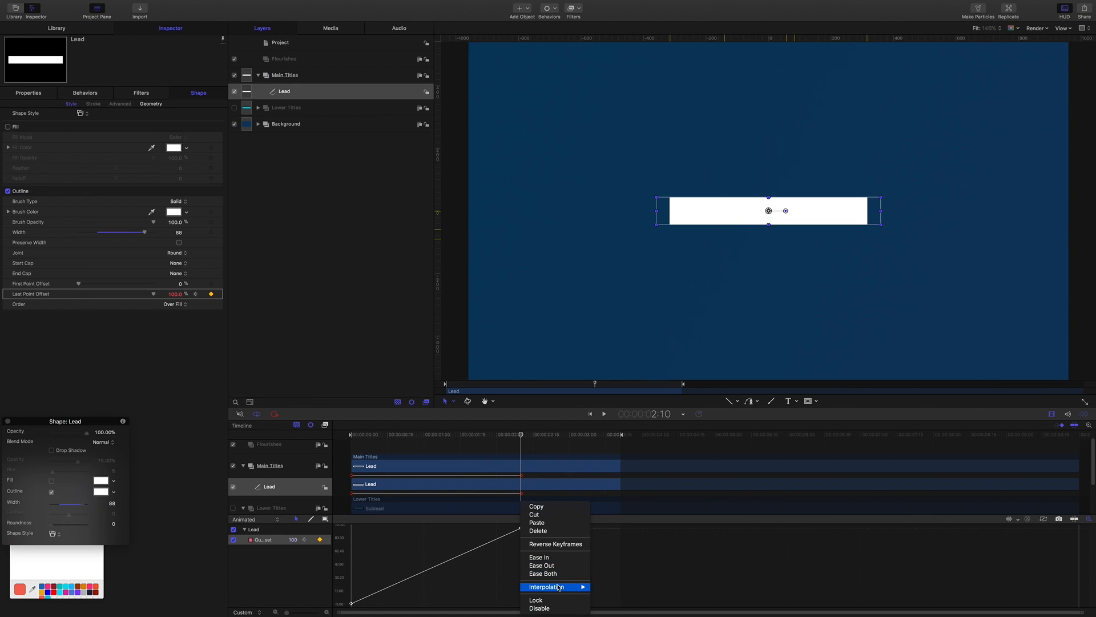
{"action": "mouse_move", "coordinate": [565, 586]}
{"action": "left_click", "coordinate": [609, 582]}
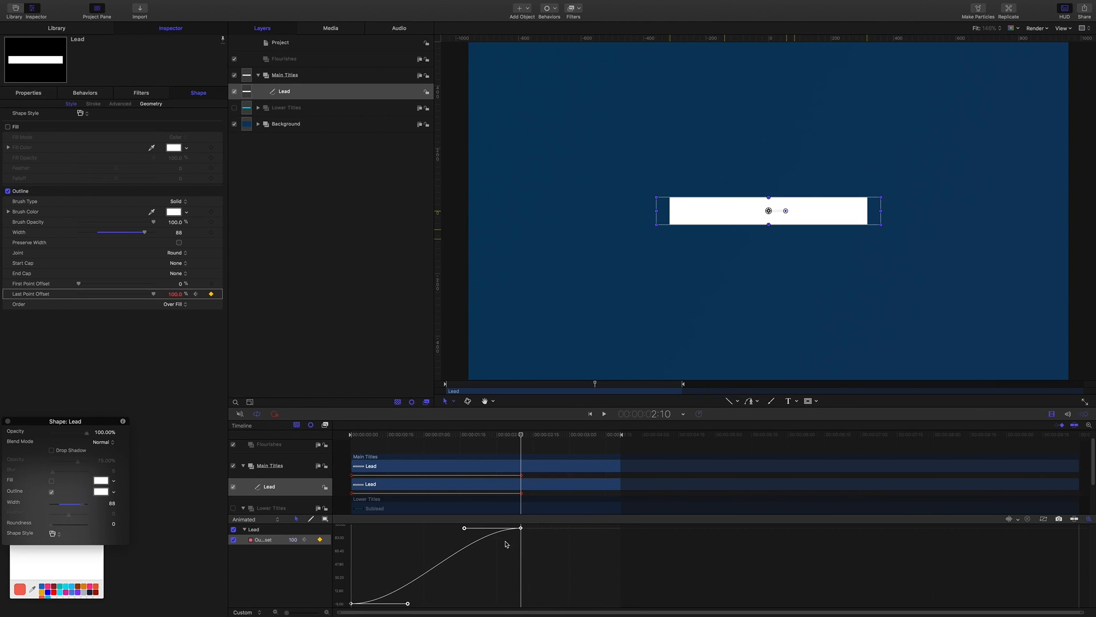
Break the end keyframe's tangent, then lengthen the first keyframe's curve handle while viewing frame 27.
{"action": "right_click", "coordinate": [464, 528]}
{"action": "left_click", "coordinate": [472, 533]}
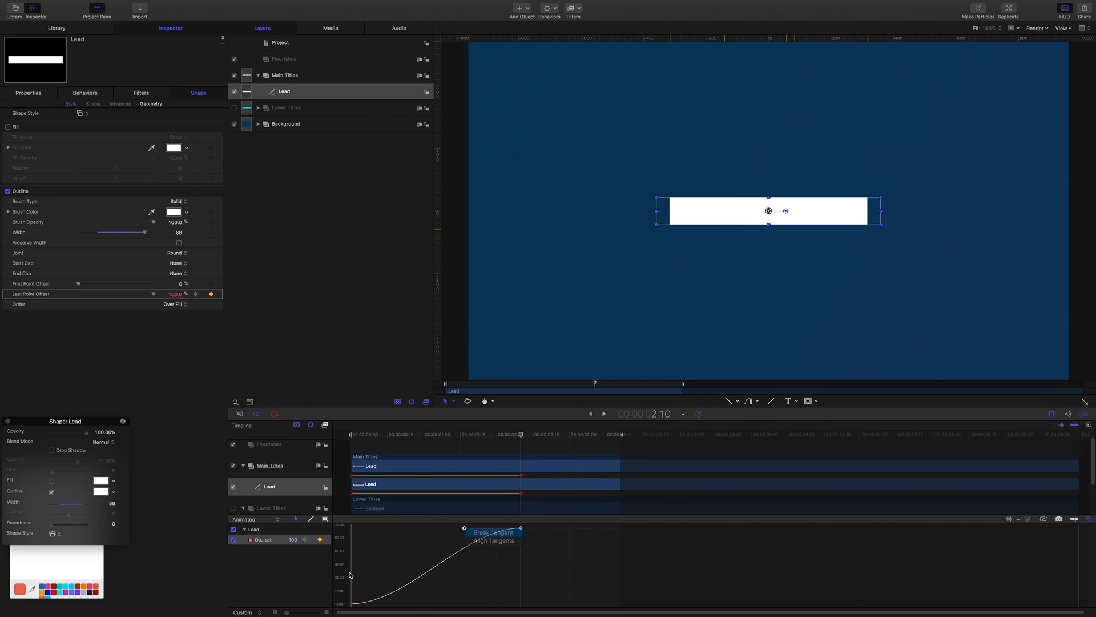
{"action": "left_click_drag", "start_coordinate": [353, 603], "coordinate": [408, 603]}
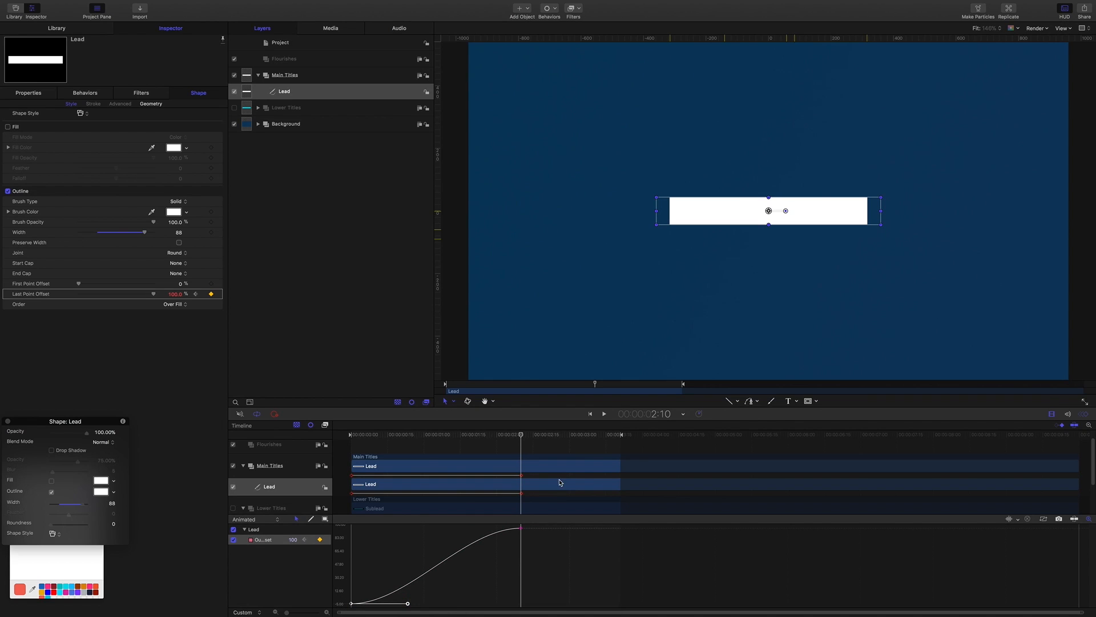
{"action": "left_click", "coordinate": [661, 415]}
{"action": "type", "text": "27"}
{"action": "key", "text": "Return"}
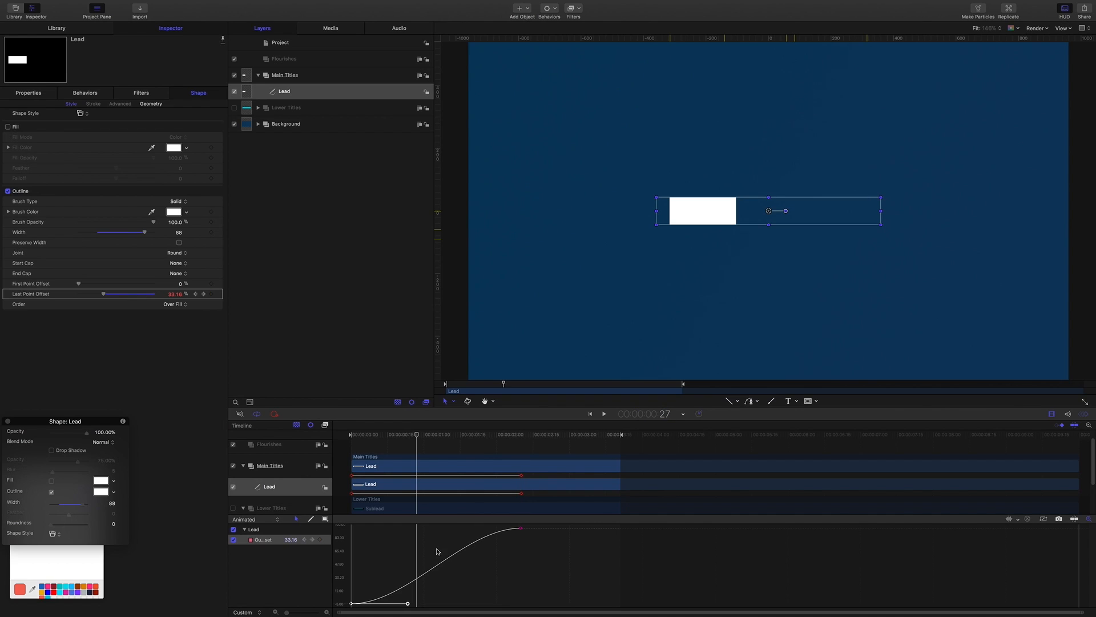
{"action": "left_click_drag", "start_coordinate": [407, 604], "coordinate": [443, 605]}
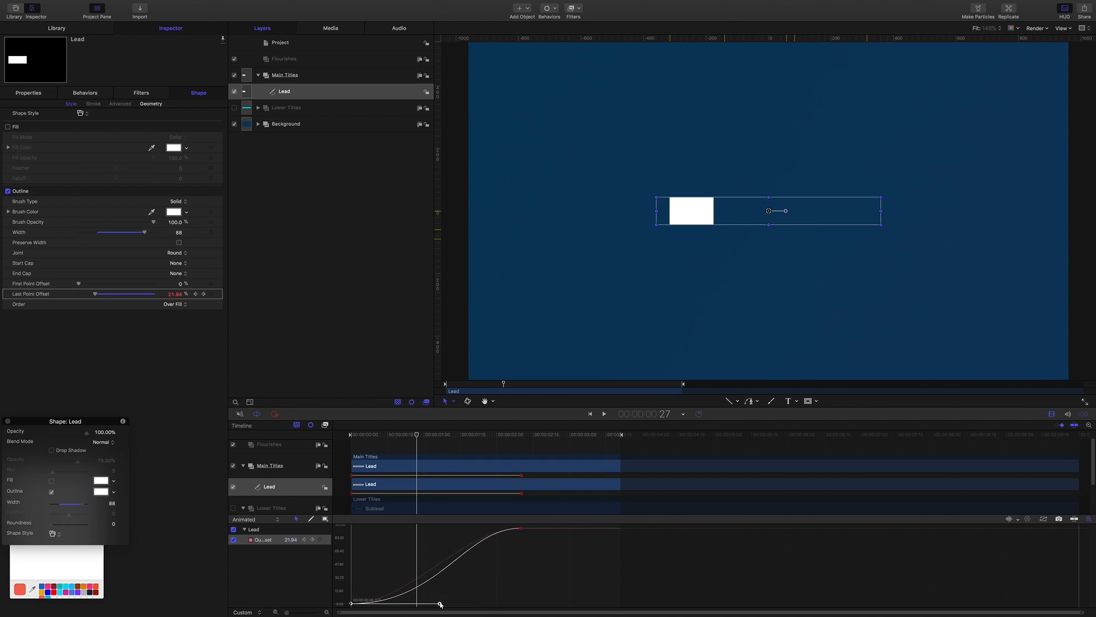
Steepen the Last Point Offset curve by pulling the end keyframe's handle back almost to the first frame and extending the start keyframe's handle.
{"action": "left_click", "coordinate": [521, 527]}
{"action": "left_click_drag", "start_coordinate": [464, 528], "coordinate": [380, 529]}
{"action": "left_click_drag", "start_coordinate": [375, 587], "coordinate": [343, 609]}
{"action": "left_click_drag", "start_coordinate": [436, 605], "coordinate": [454, 604]}
{"action": "left_click", "coordinate": [521, 528]}
{"action": "left_click_drag", "start_coordinate": [380, 528], "coordinate": [358, 527]}
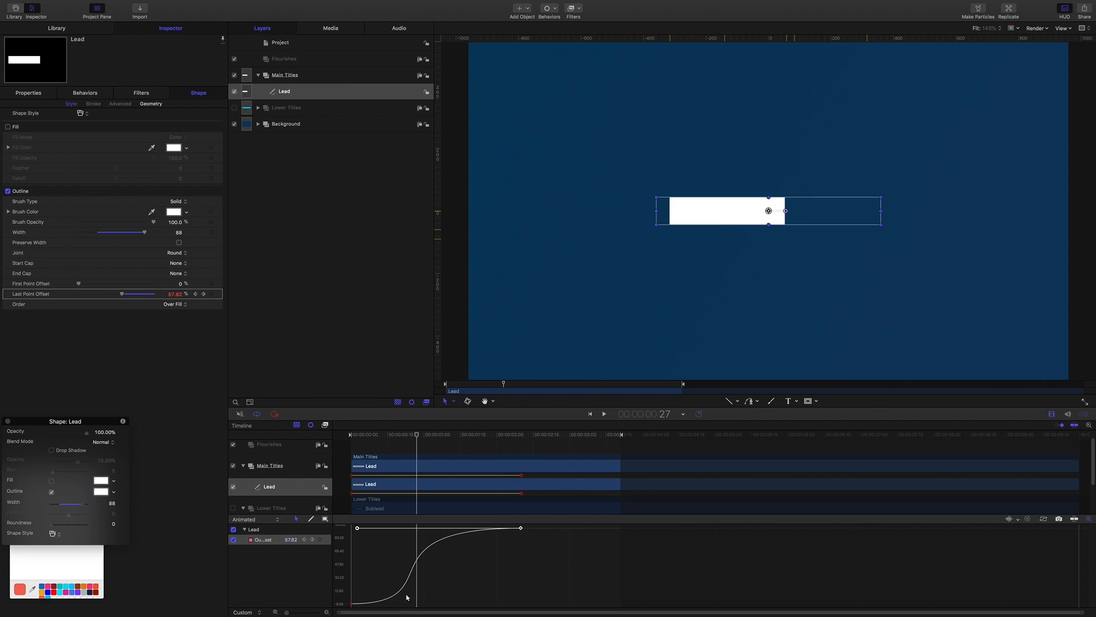
{"action": "left_click", "coordinate": [351, 603]}
{"action": "left_click_drag", "start_coordinate": [454, 603], "coordinate": [463, 601]}
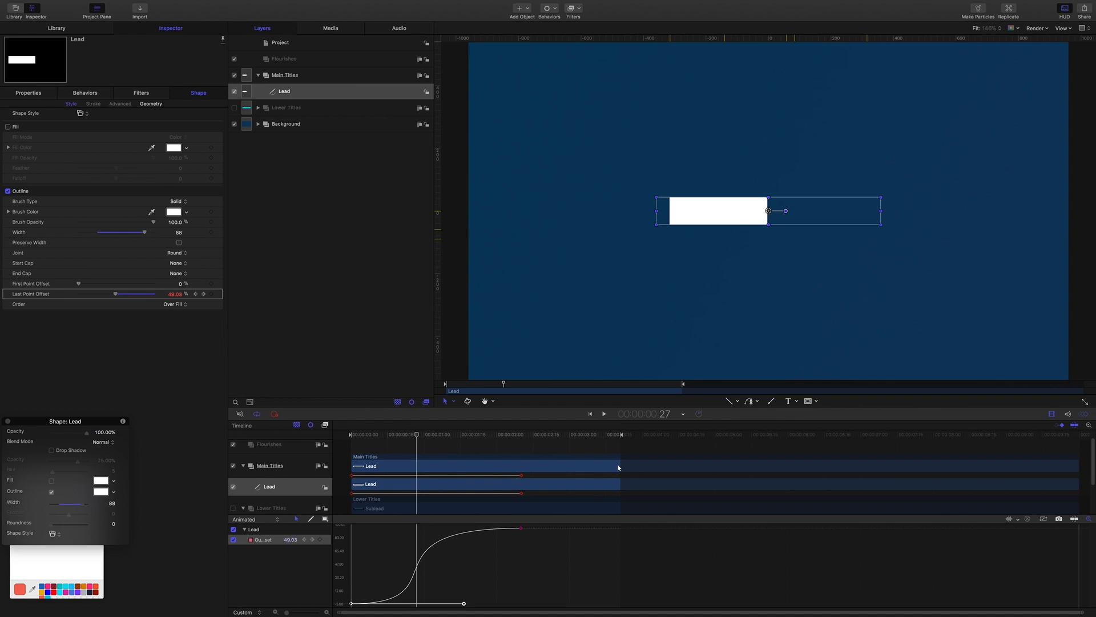
Show the guides, fine-tune both curve handles at frame 25 so the line ends on the second vertical guide, and preview the animation.
{"action": "key", "text": "super+semicolon"}
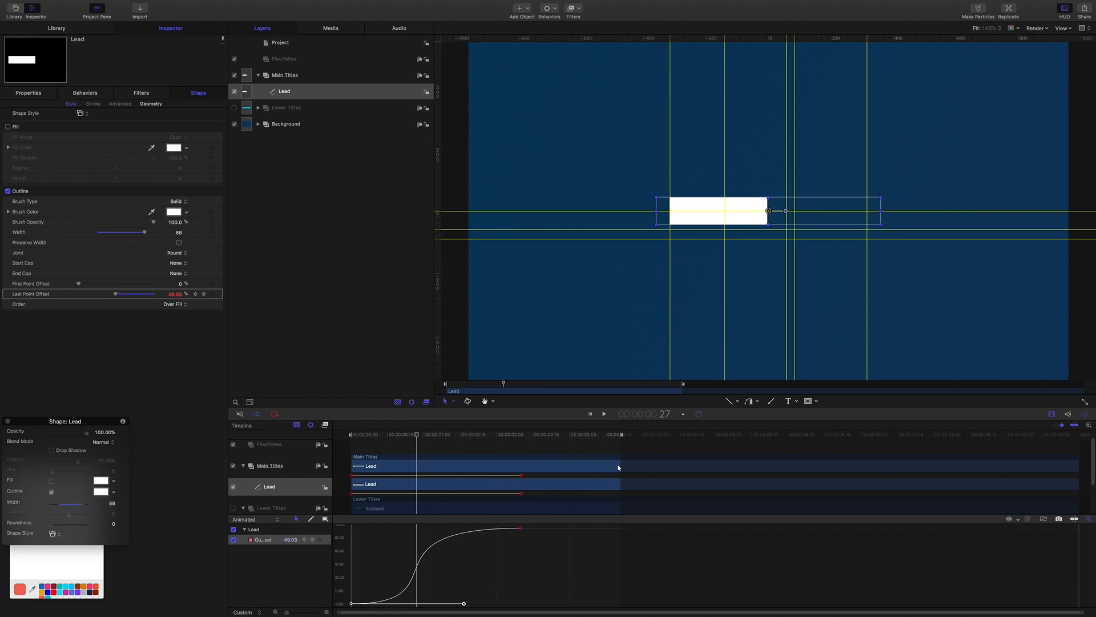
{"action": "left_click", "coordinate": [663, 413]}
{"action": "type", "text": "25"}
{"action": "key", "text": "Return"}
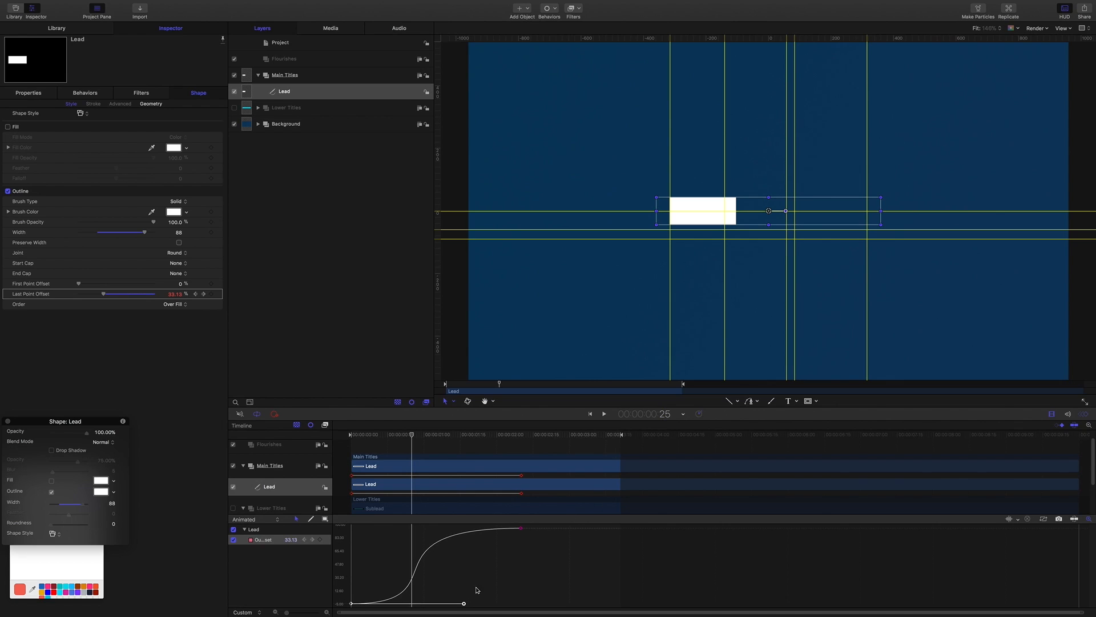
{"action": "left_click", "coordinate": [521, 528]}
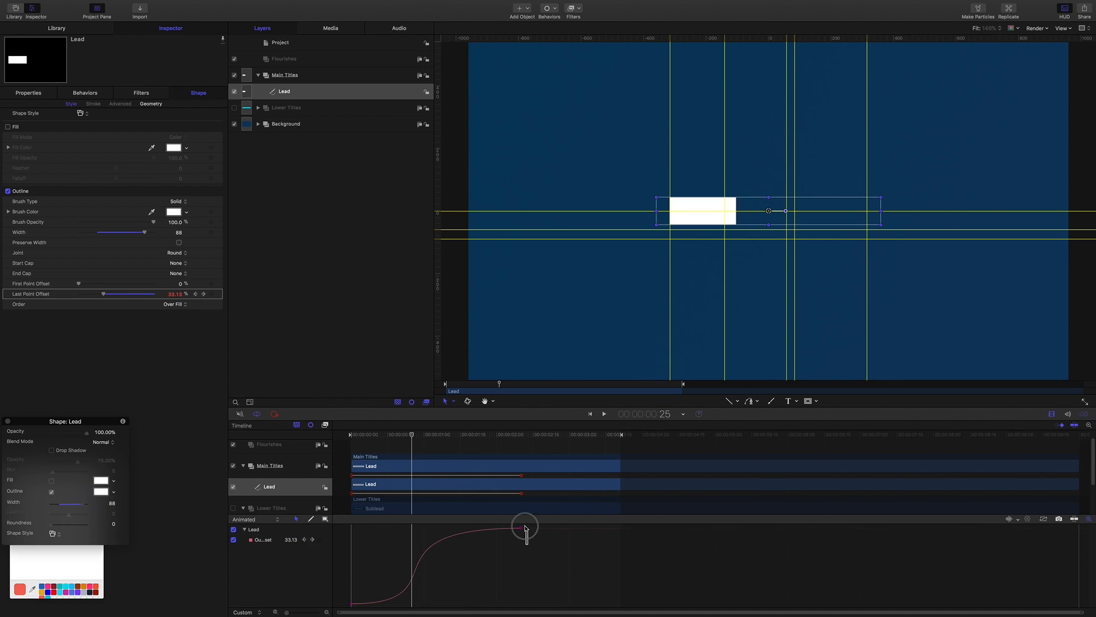
{"action": "left_click_drag", "start_coordinate": [358, 528], "coordinate": [354, 529]}
{"action": "left_click_drag", "start_coordinate": [360, 589], "coordinate": [344, 608]}
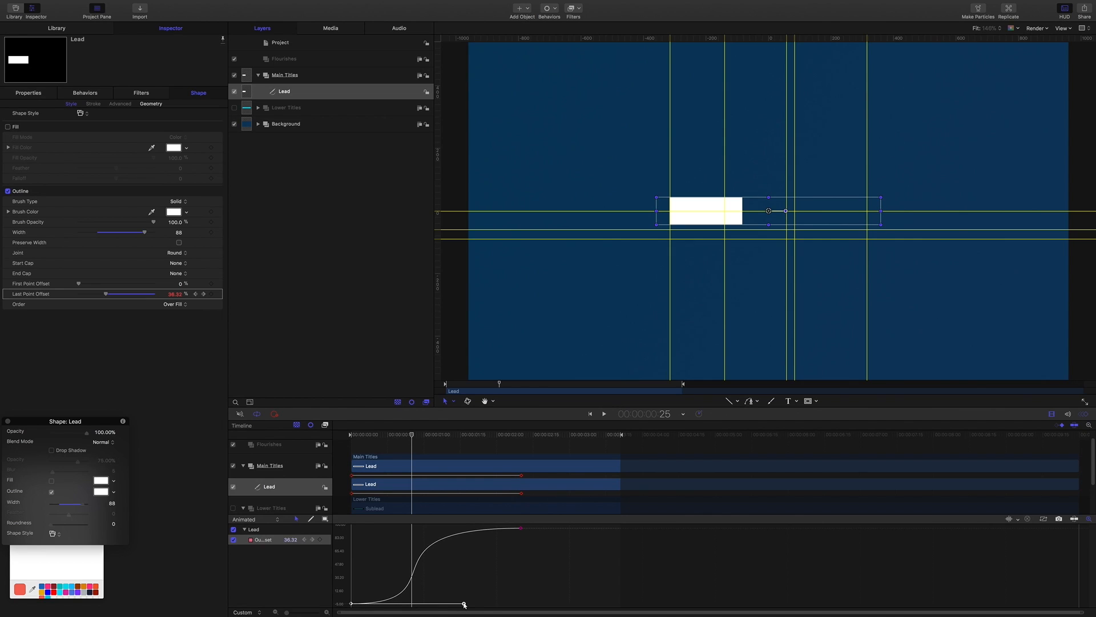
{"action": "left_click_drag", "start_coordinate": [463, 604], "coordinate": [470, 604]}
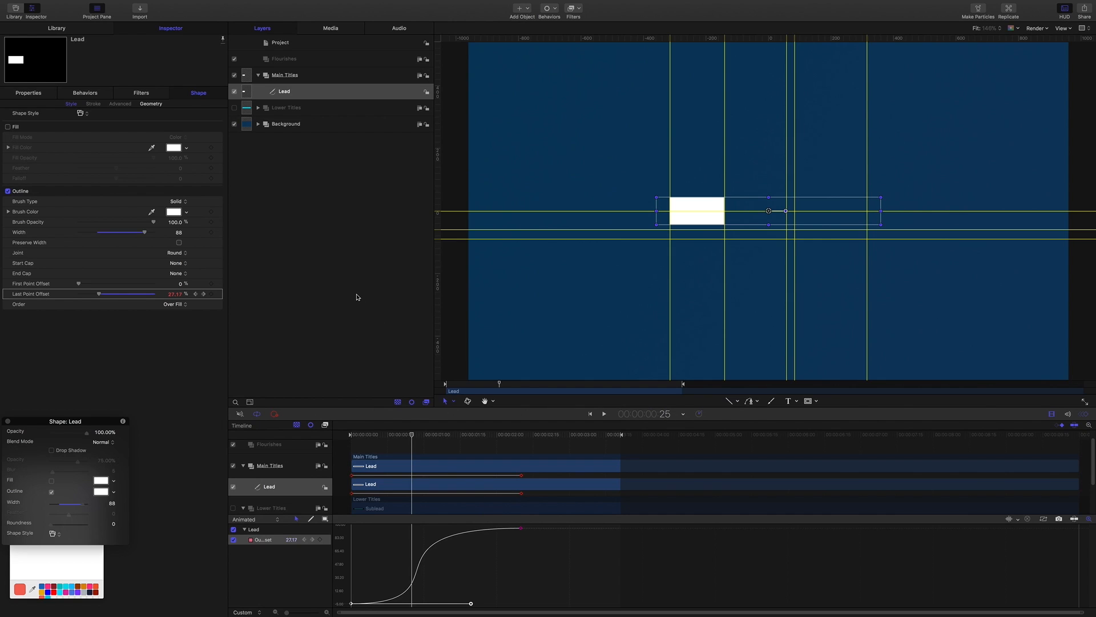
{"action": "key", "text": "space"}
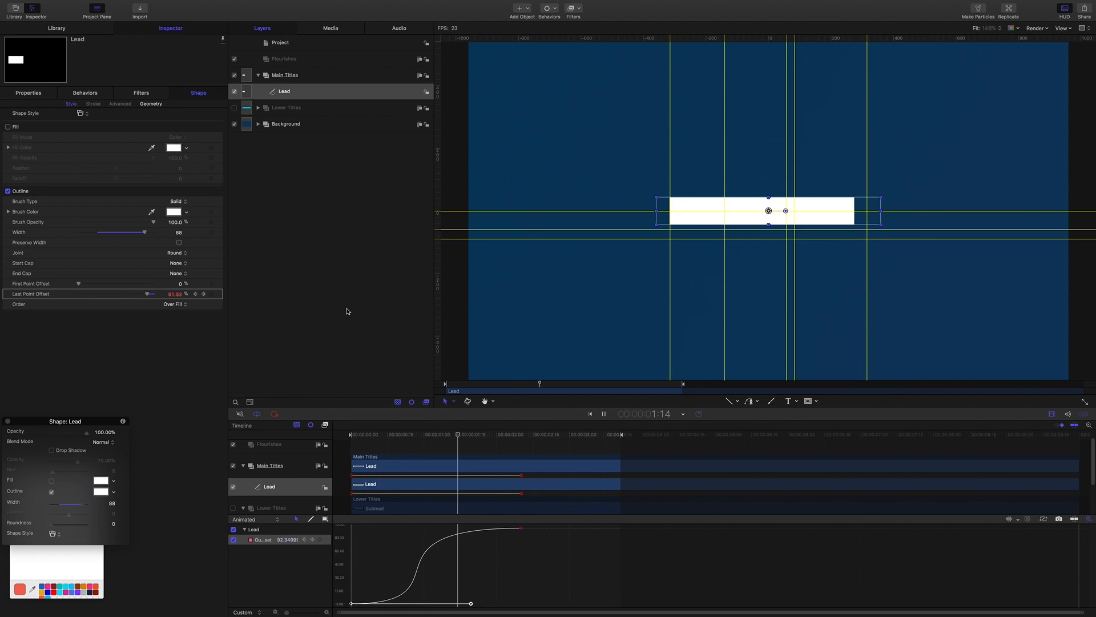
{"action": "key", "text": "space"}
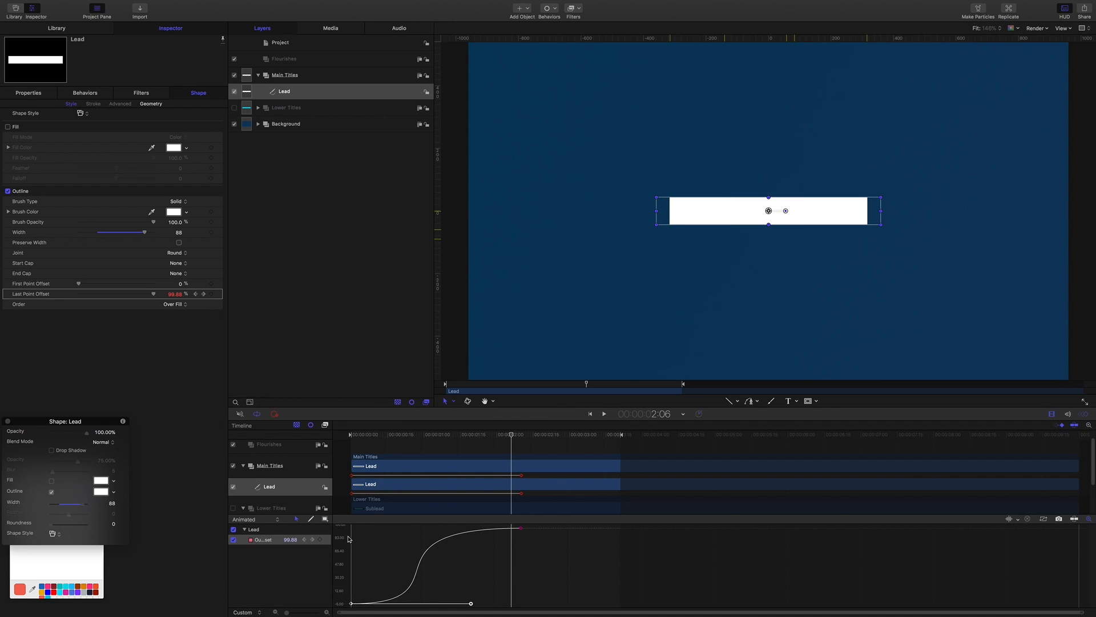
Copy both Last Point Offset keyframes of the Lead line.
{"action": "left_click_drag", "start_coordinate": [348, 528], "coordinate": [541, 603]}
{"action": "right_click", "coordinate": [520, 527]}
{"action": "left_click", "coordinate": [536, 510]}
Paste the copied keyframes onto the Lead line's First Point Offset at frame 15 and display the Animated curve set.
{"action": "left_click", "coordinate": [38, 285]}
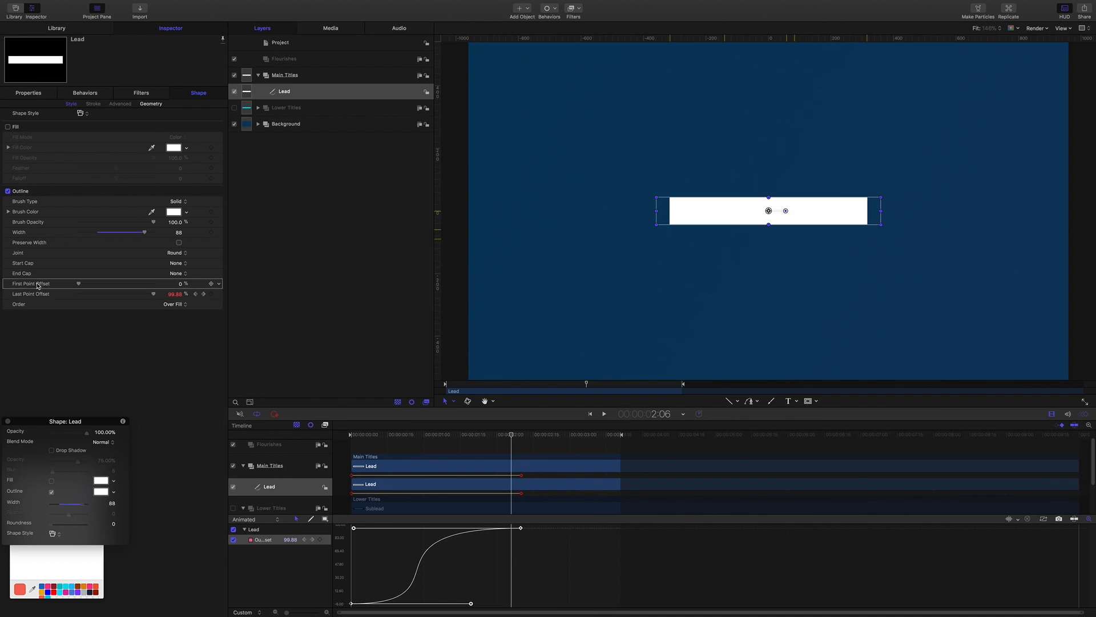
{"action": "left_click", "coordinate": [664, 418]}
{"action": "type", "text": "15"}
{"action": "key", "text": "Return"}
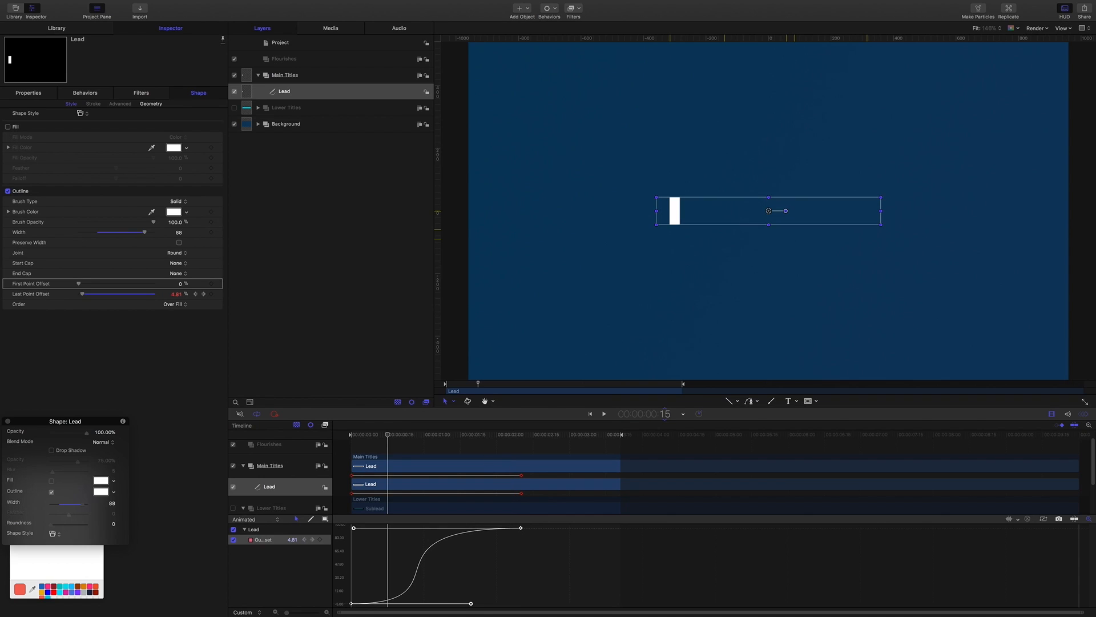
{"action": "right_click", "coordinate": [34, 285]}
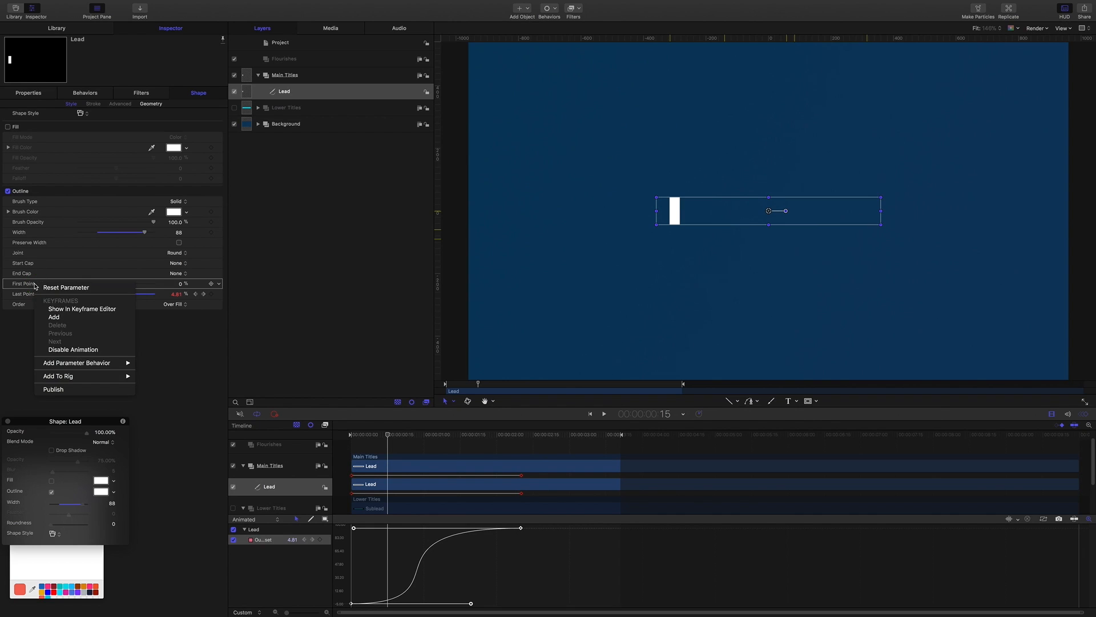
{"action": "left_click", "coordinate": [61, 310]}
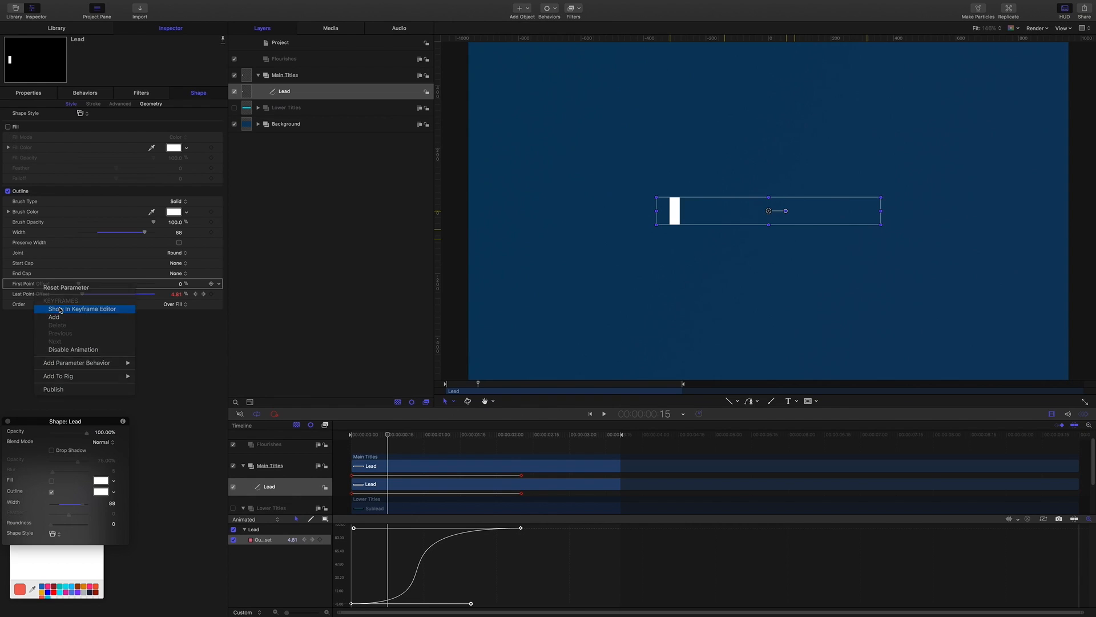
{"action": "left_click", "coordinate": [262, 542]}
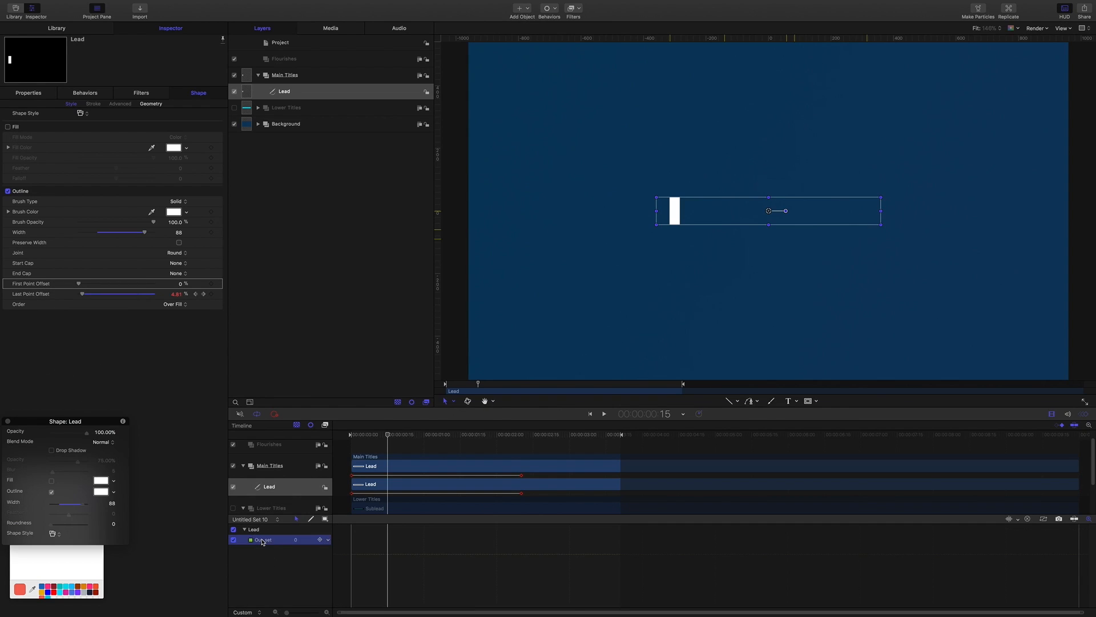
{"action": "left_click", "coordinate": [320, 540]}
{"action": "key", "text": "super+v"}
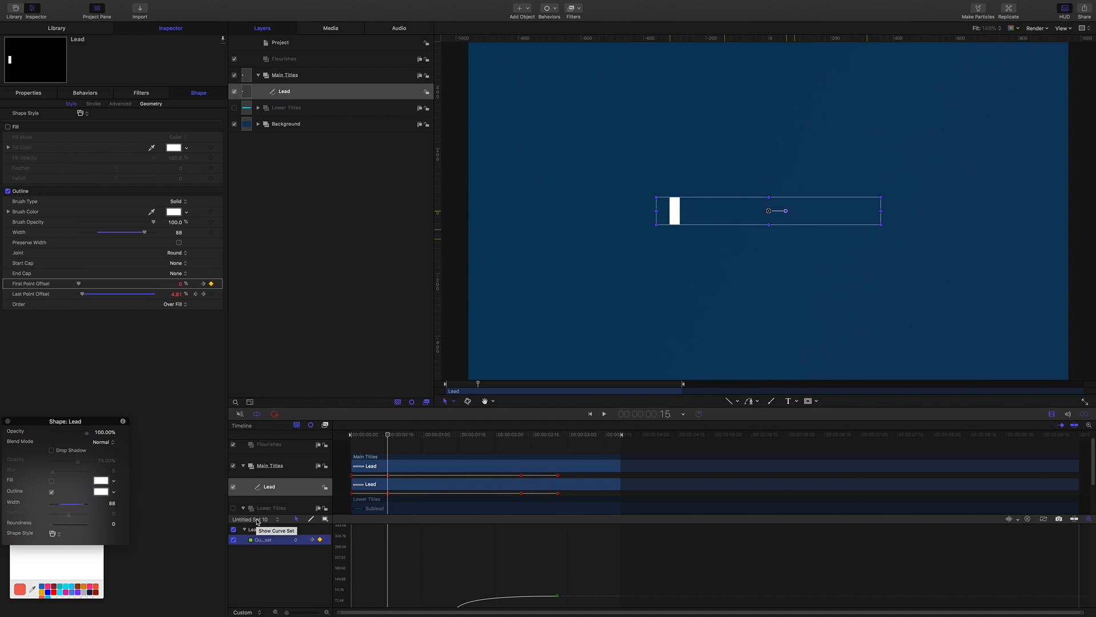
{"action": "left_click", "coordinate": [258, 519]}
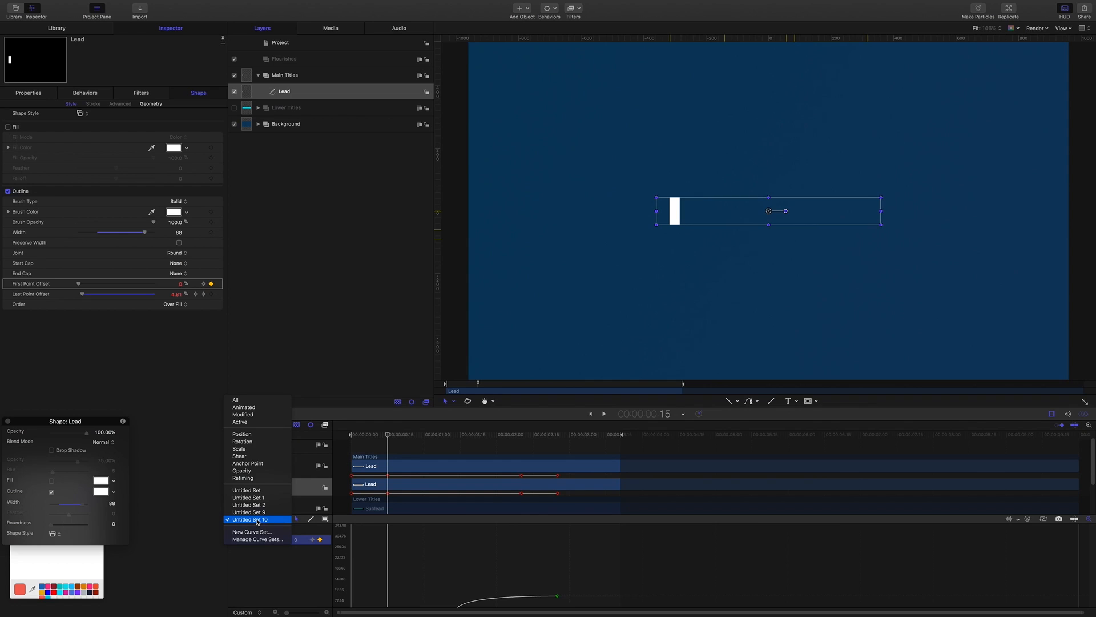
{"action": "left_click", "coordinate": [460, 571]}
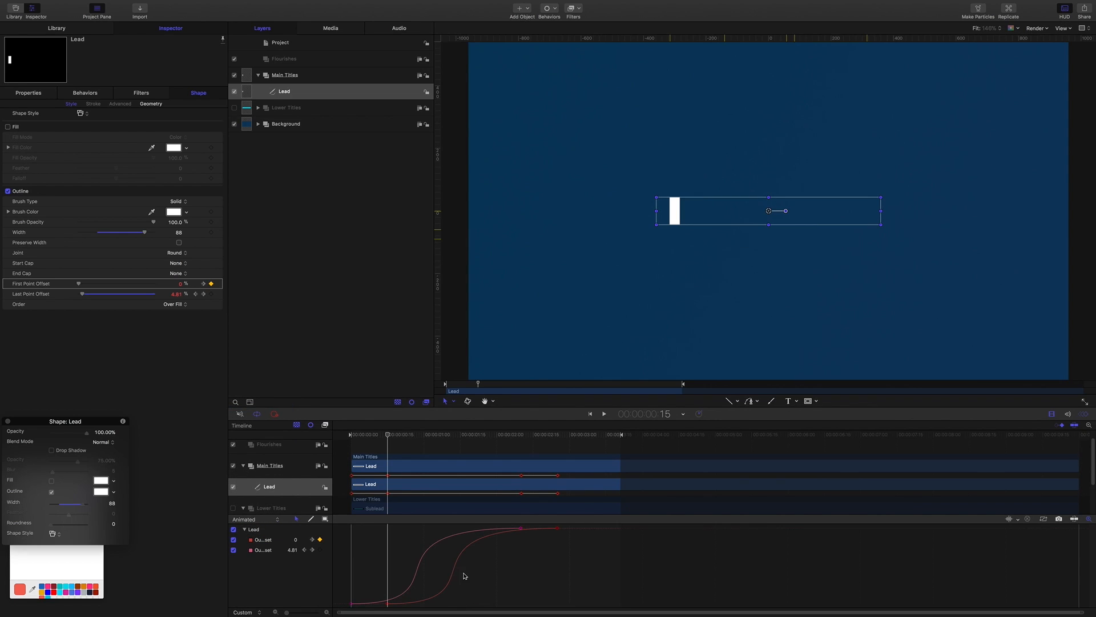
Move the last First Point Offset keyframe to 2:15 and play the Lead animation from the start.
{"action": "left_click", "coordinate": [661, 414]}
{"action": "type", "text": "2.15"}
{"action": "key", "text": "Return"}
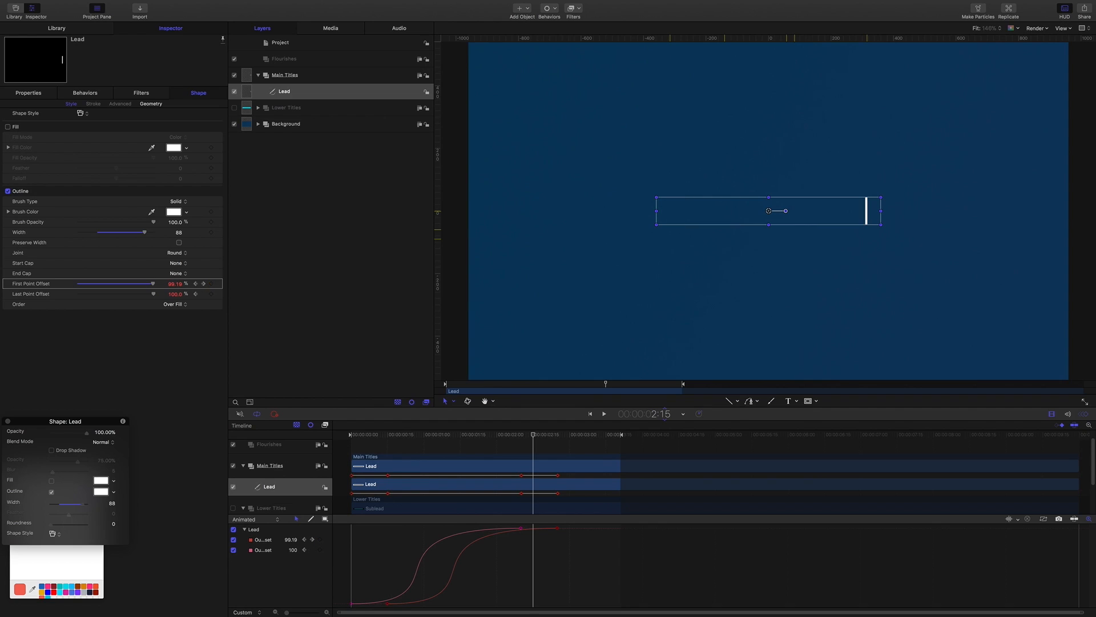
{"action": "left_click", "coordinate": [558, 475]}
{"action": "left_click_drag", "start_coordinate": [558, 476], "coordinate": [534, 476]}
{"action": "scroll", "coordinate": [534, 476], "scroll_direction": "down", "scroll_amount": 1}
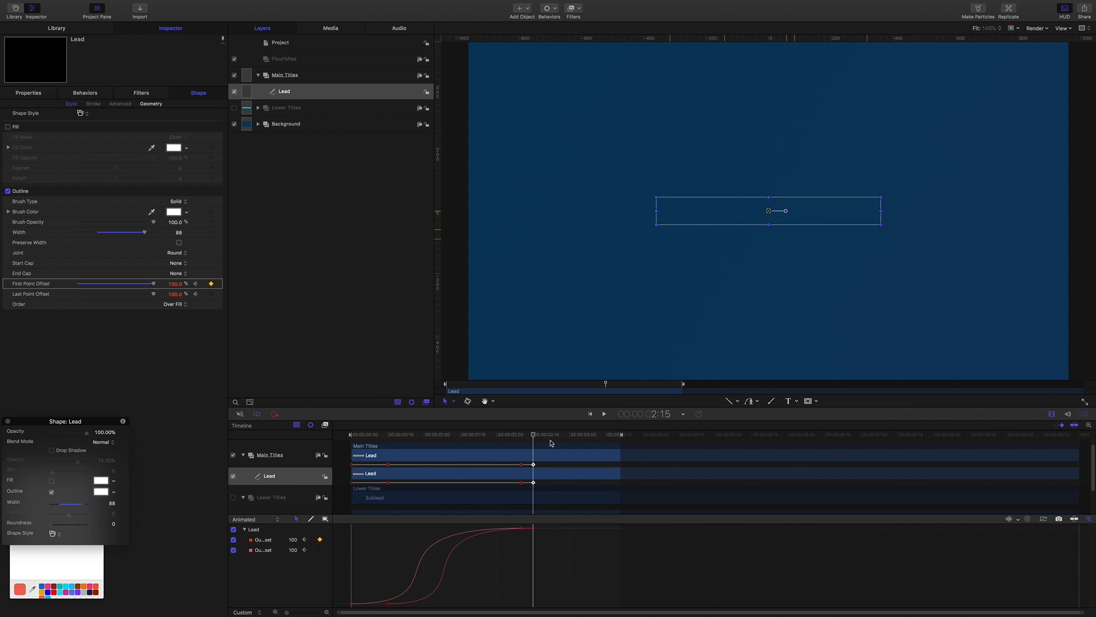
{"action": "left_click_drag", "start_coordinate": [534, 435], "coordinate": [346, 436]}
{"action": "key", "text": "space"}
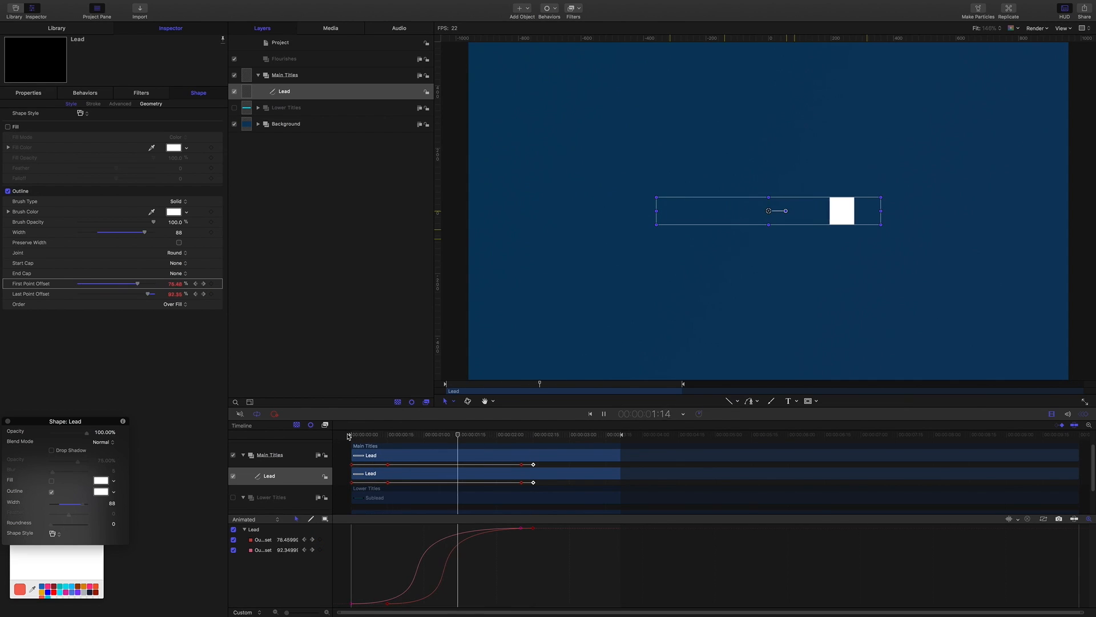
{"action": "key", "text": "space"}
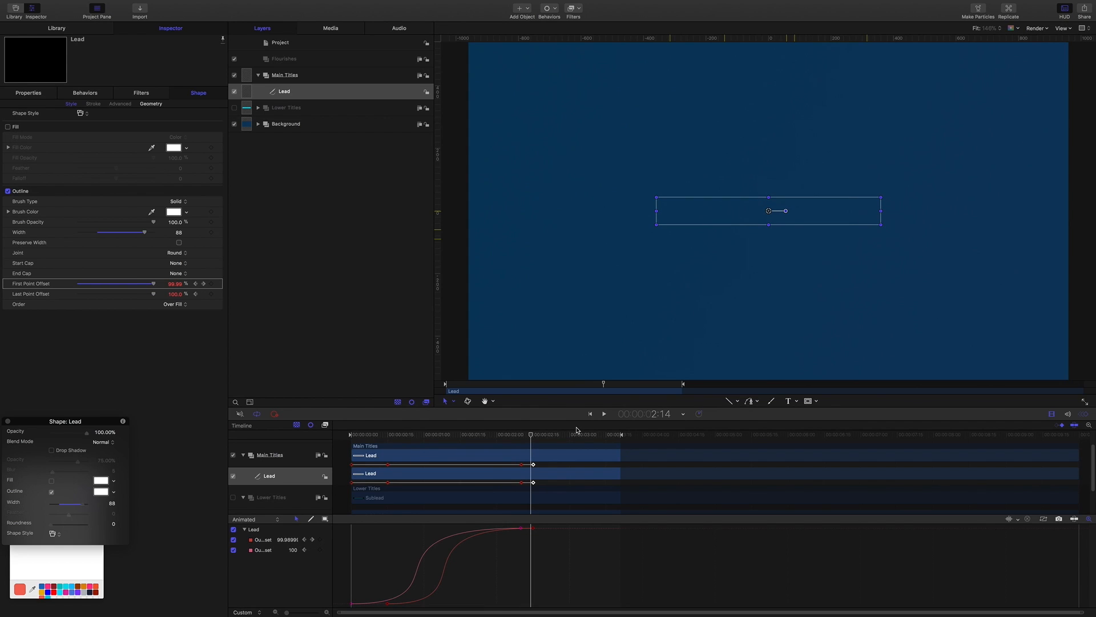
With the guides shown at 1:07, slightly lengthen the first First Point Offset keyframe's handle, preview the animation, and hide the guides.
{"action": "key", "text": "super+semicolon"}
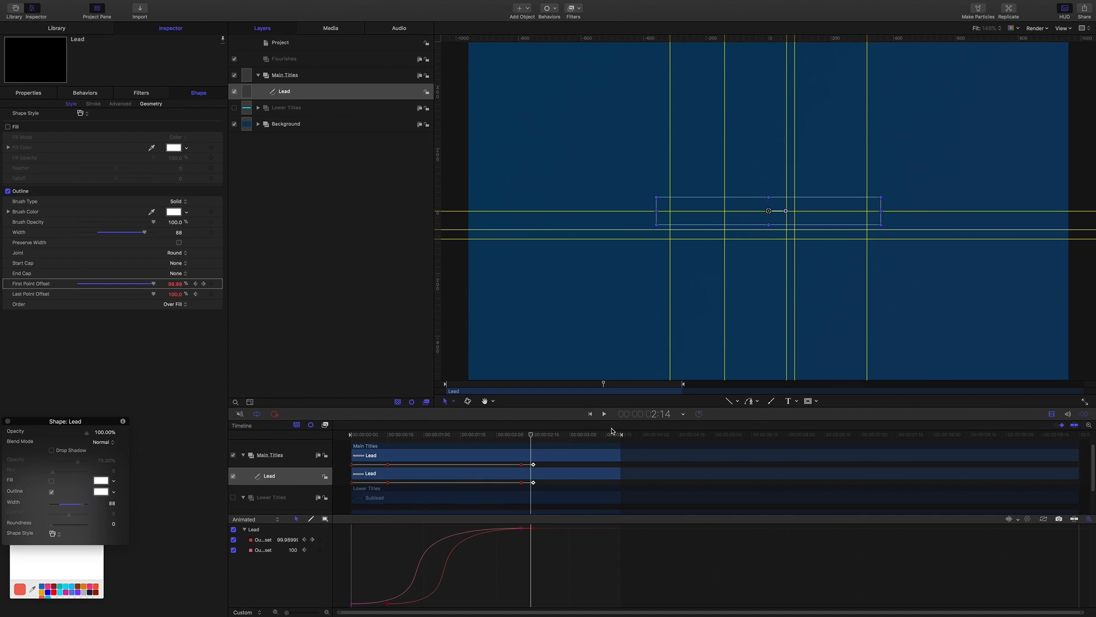
{"action": "left_click_drag", "start_coordinate": [530, 435], "coordinate": [441, 442]}
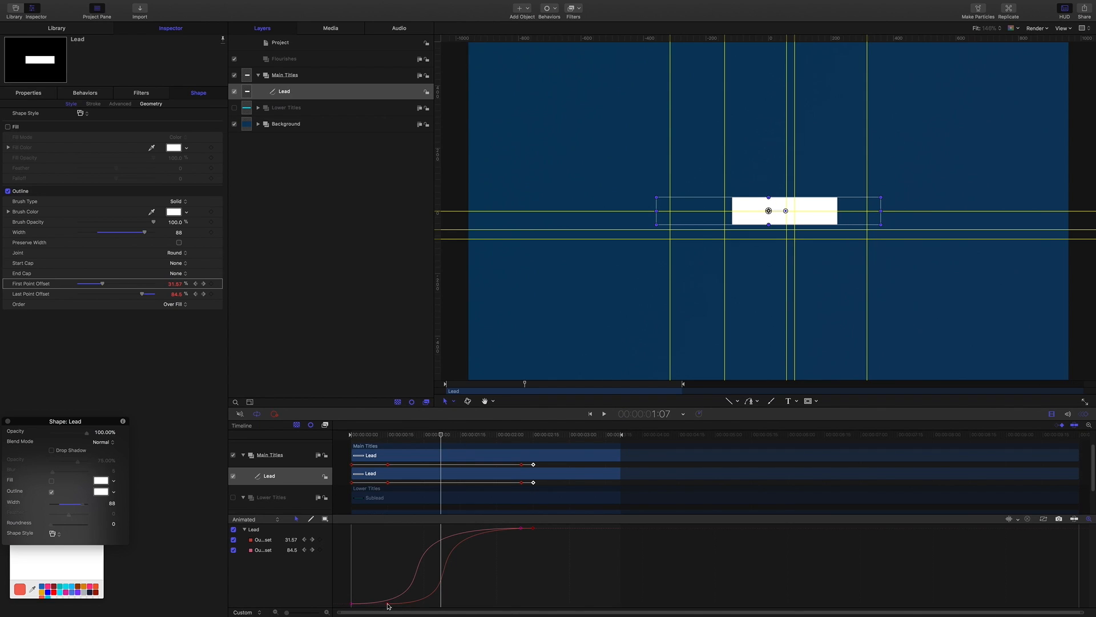
{"action": "left_click", "coordinate": [388, 604]}
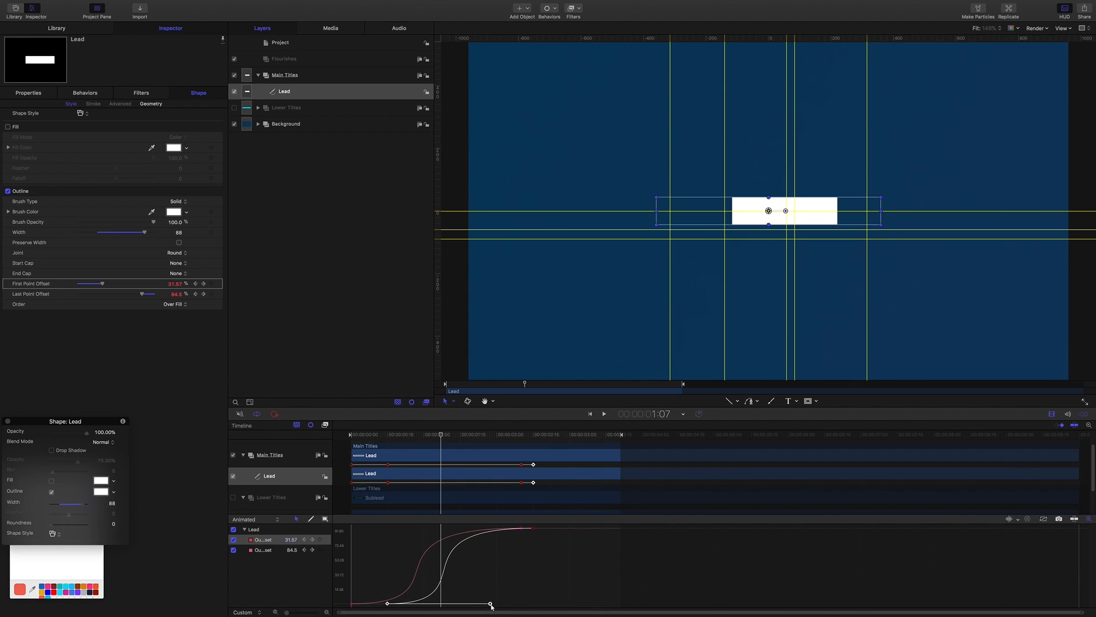
{"action": "left_click_drag", "start_coordinate": [490, 604], "coordinate": [494, 603]}
{"action": "key", "text": "space"}
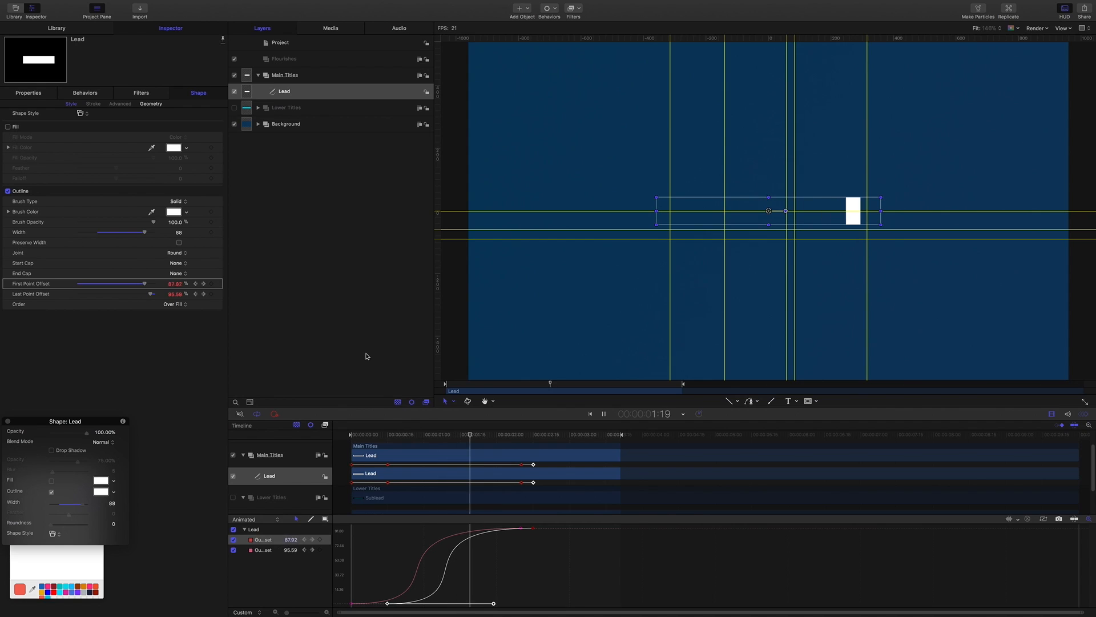
{"action": "key", "text": "space"}
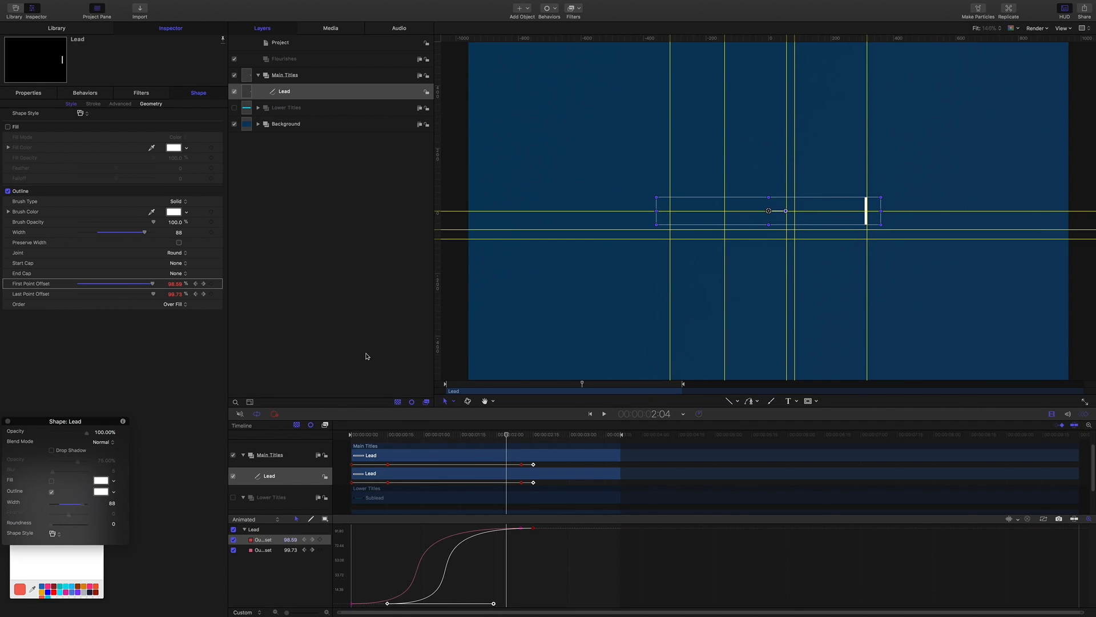
{"action": "key", "text": "super+semicolon"}
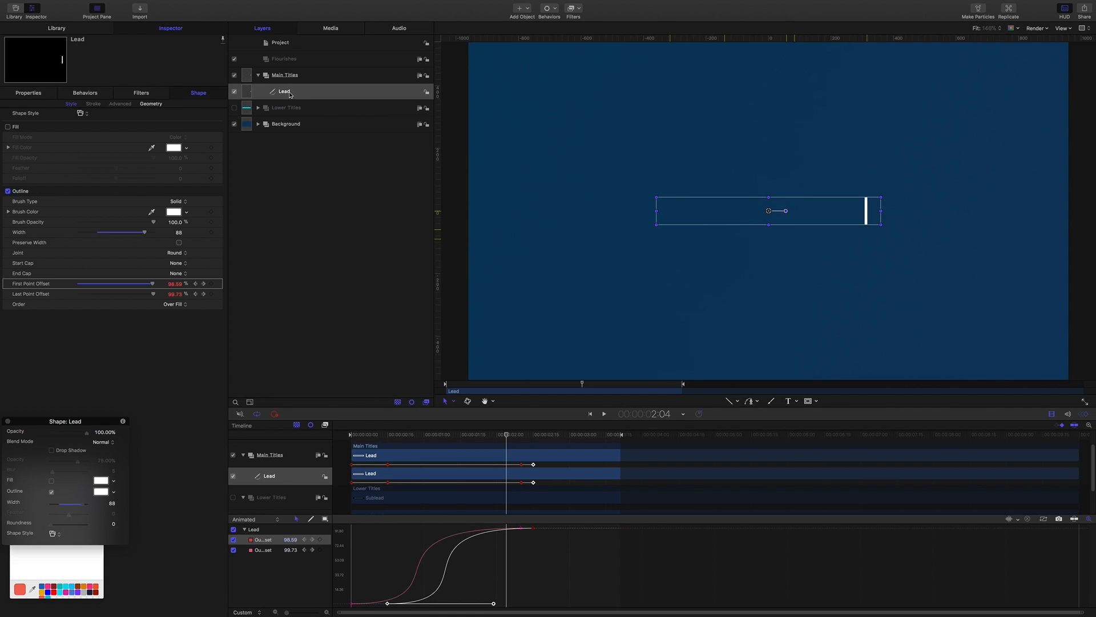
Duplicate the Lead line and rename the copy Flourish.
{"action": "key", "text": "super+d"}
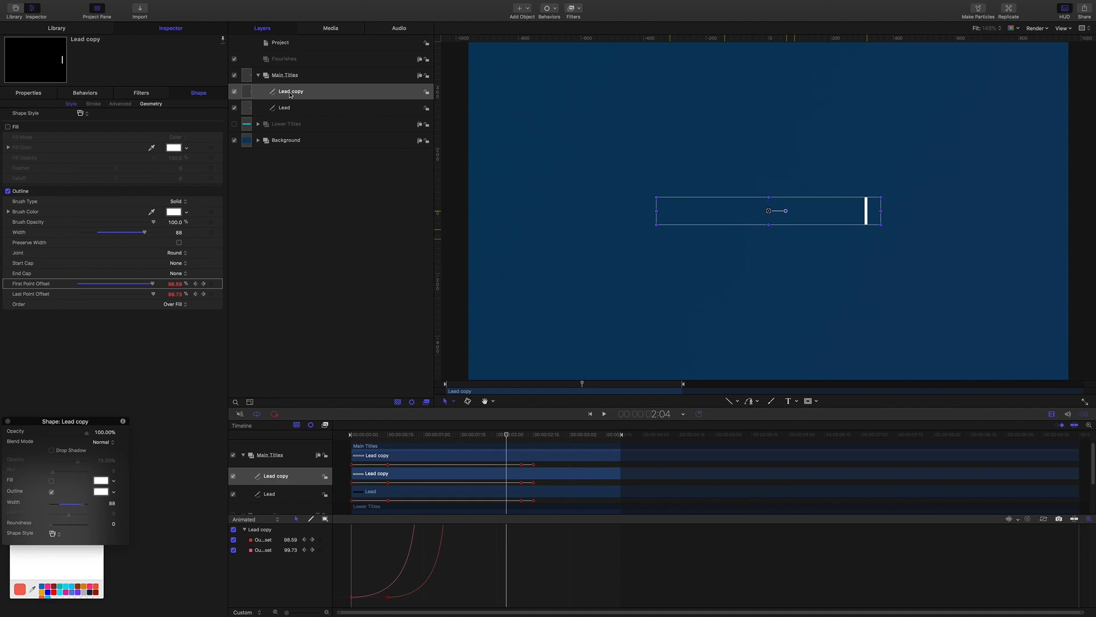
{"action": "double_click", "coordinate": [294, 93]}
{"action": "left_click_drag", "start_coordinate": [297, 91], "coordinate": [244, 87]}
{"action": "left_click_drag", "start_coordinate": [311, 92], "coordinate": [246, 89]}
{"action": "type", "text": "Flourish"}
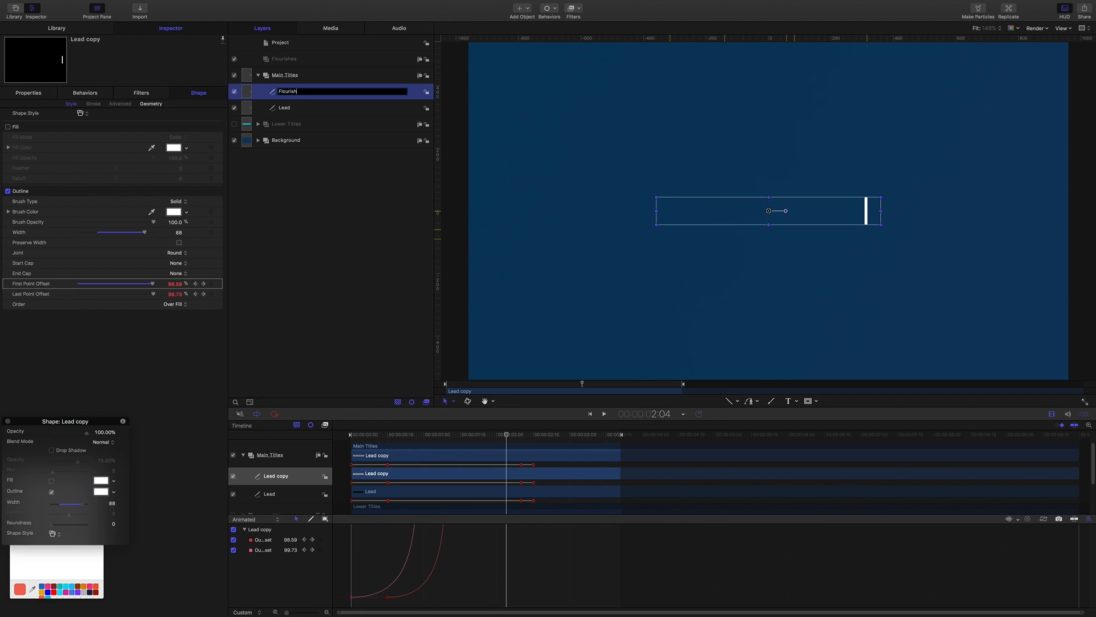
{"action": "key", "text": "Return"}
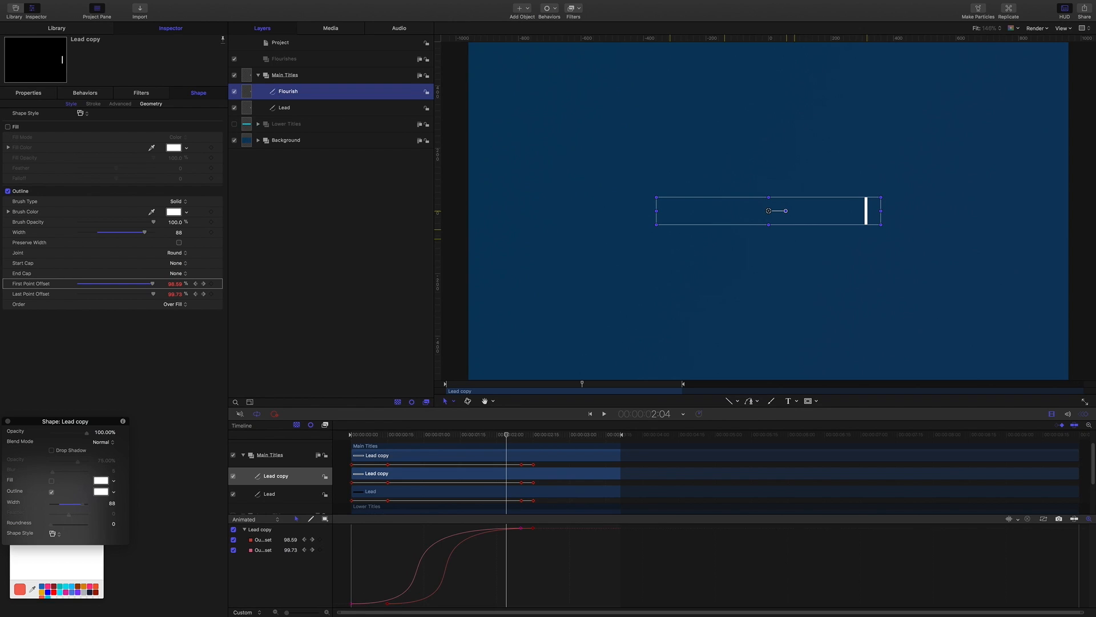
Move the Flourish line into the Flourishes group, then hide and collapse that group.
{"action": "left_click_drag", "start_coordinate": [288, 93], "coordinate": [288, 60]}
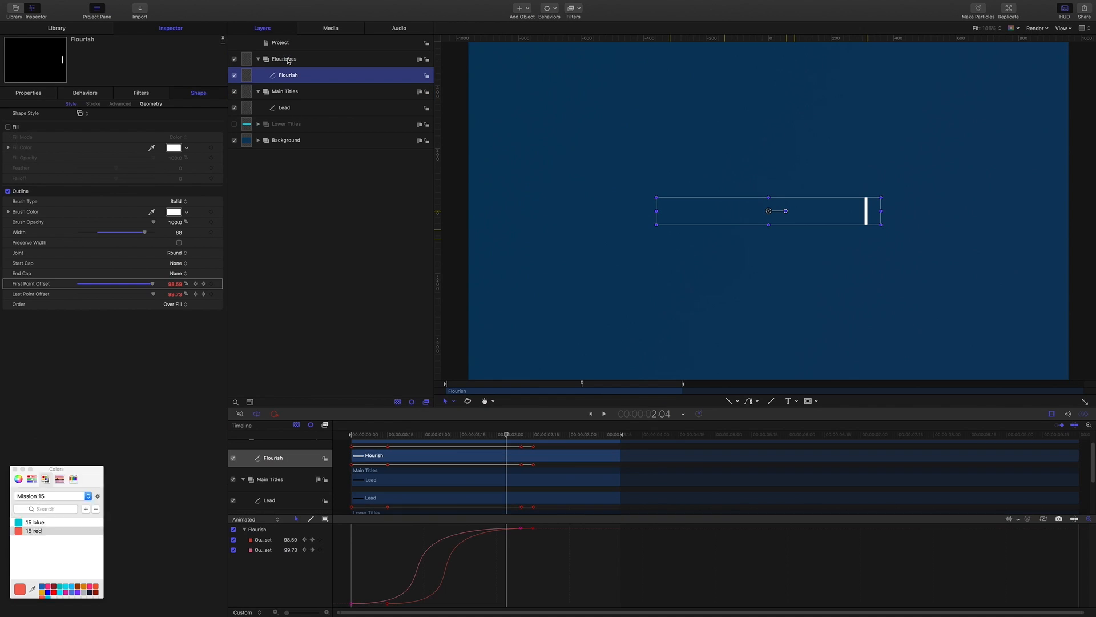
{"action": "left_click", "coordinate": [235, 59]}
{"action": "left_click", "coordinate": [258, 59]}
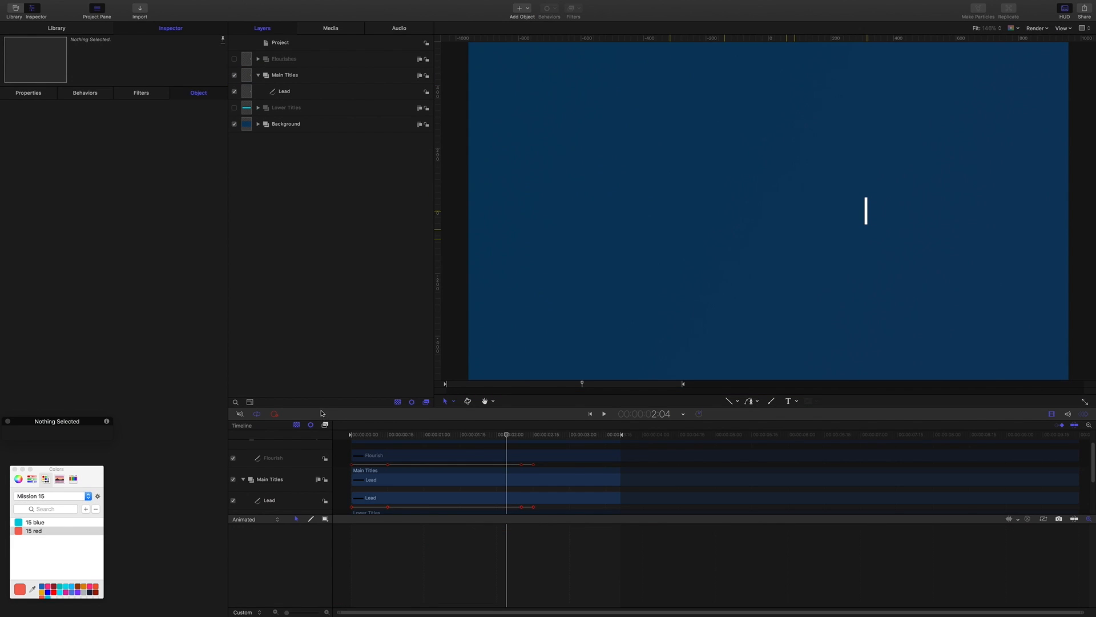
Add the text APPLE MOTION to the Main Titles group, placed near the middle of the canvas.
{"action": "key", "text": "z"}
{"action": "left_click", "coordinate": [284, 76]}
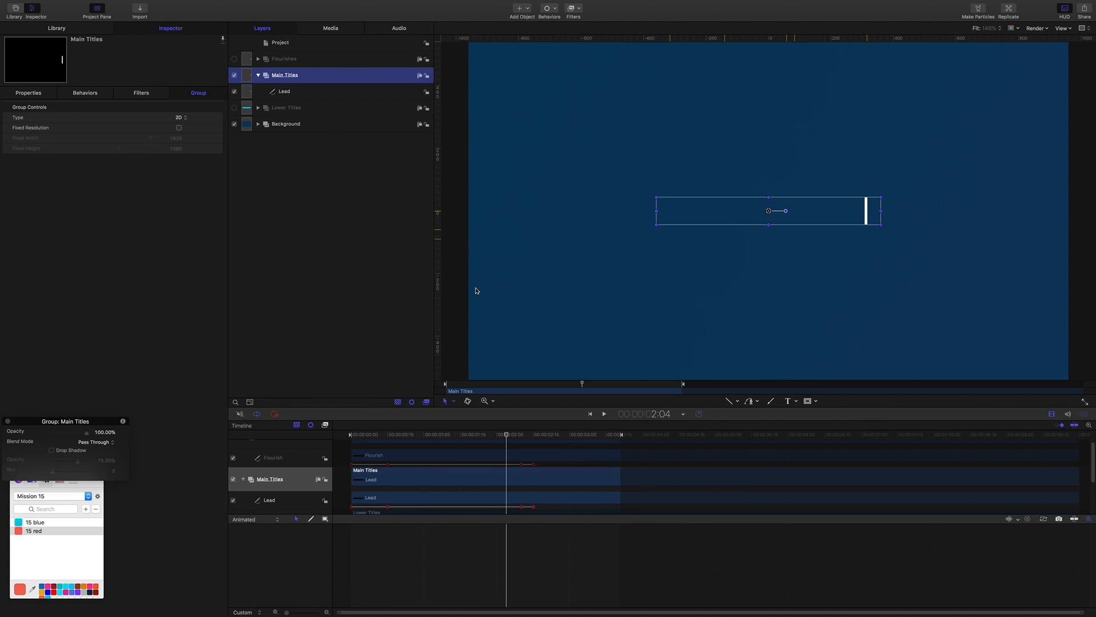
{"action": "left_click", "coordinate": [788, 402]}
{"action": "left_click", "coordinate": [731, 215]}
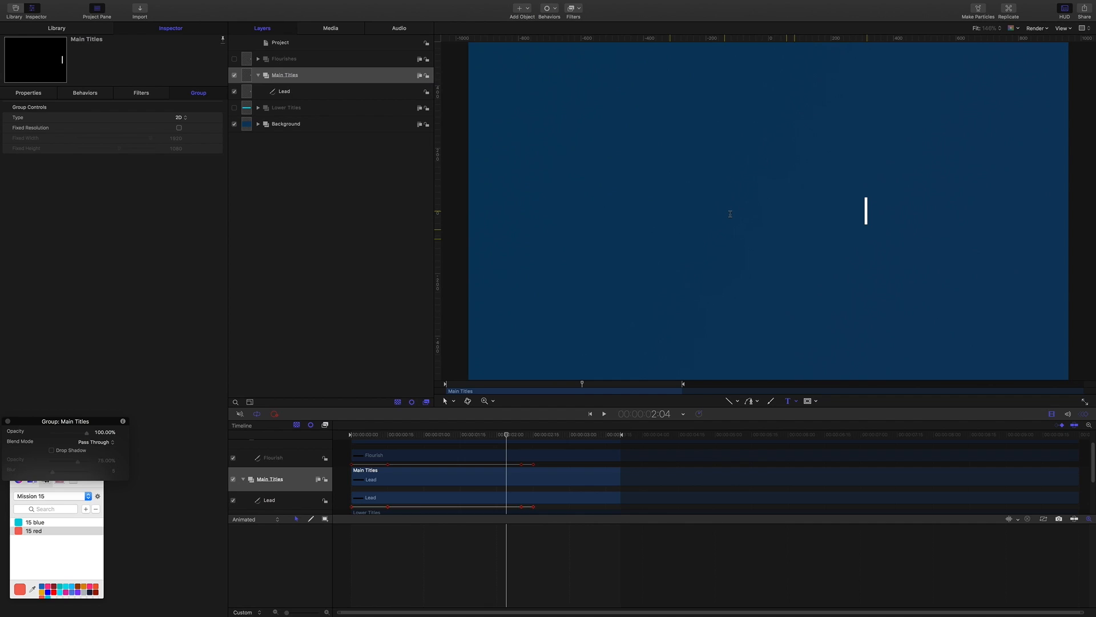
{"action": "type", "text": "APPLE MOTION"}
{"action": "key", "text": "Escape"}
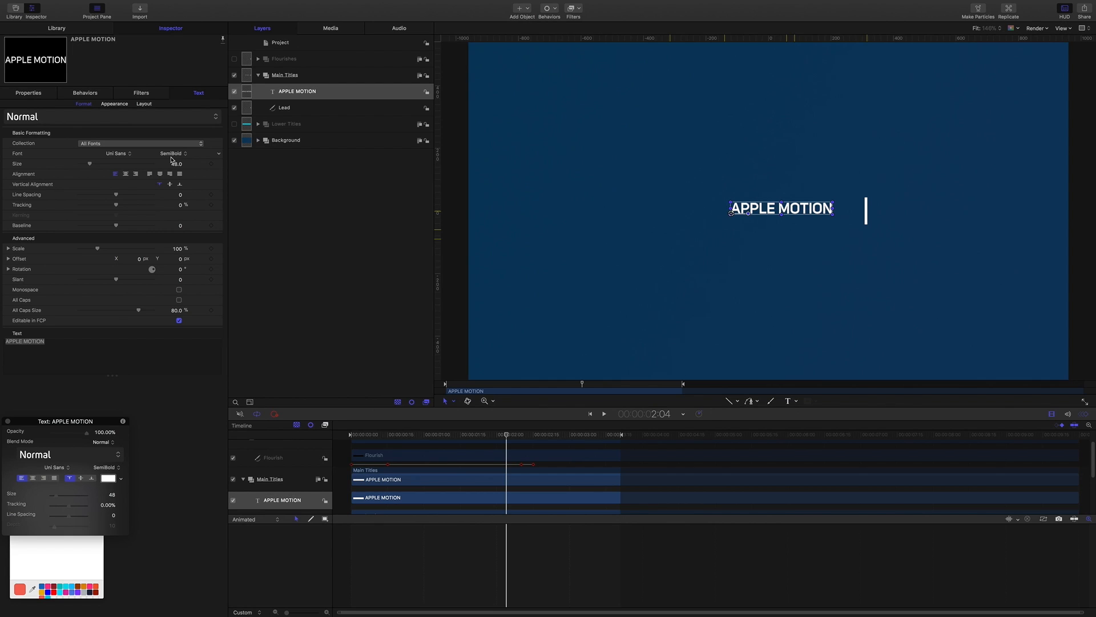
Set the APPLE MOTION text to size 90 and center its alignment.
{"action": "type", "text": "90"}
{"action": "key", "text": "Return"}
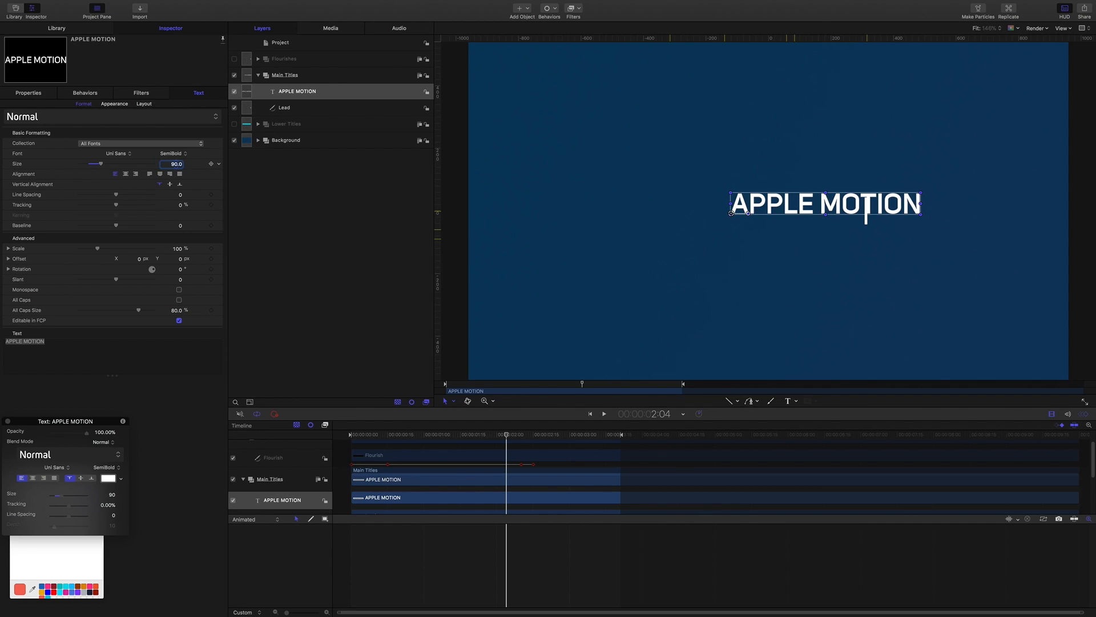
{"action": "left_click", "coordinate": [126, 174]}
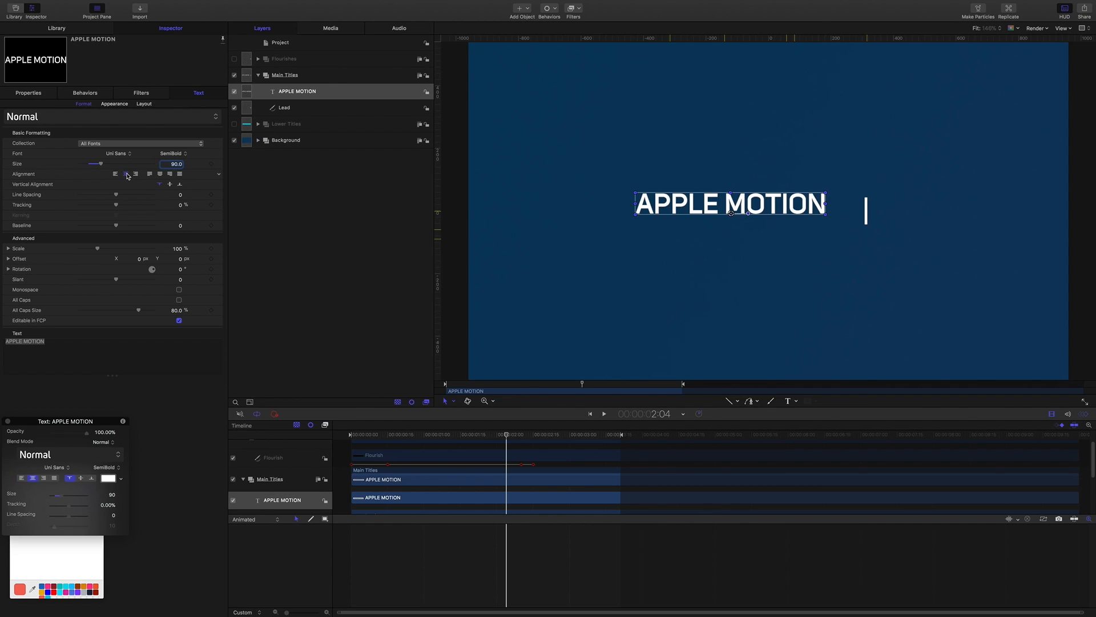
With the playhead at 1:07, lower the APPLE MOTION text to a Y position of -35 px, level with the Lead bar.
{"action": "left_click_drag", "start_coordinate": [506, 437], "coordinate": [441, 434]}
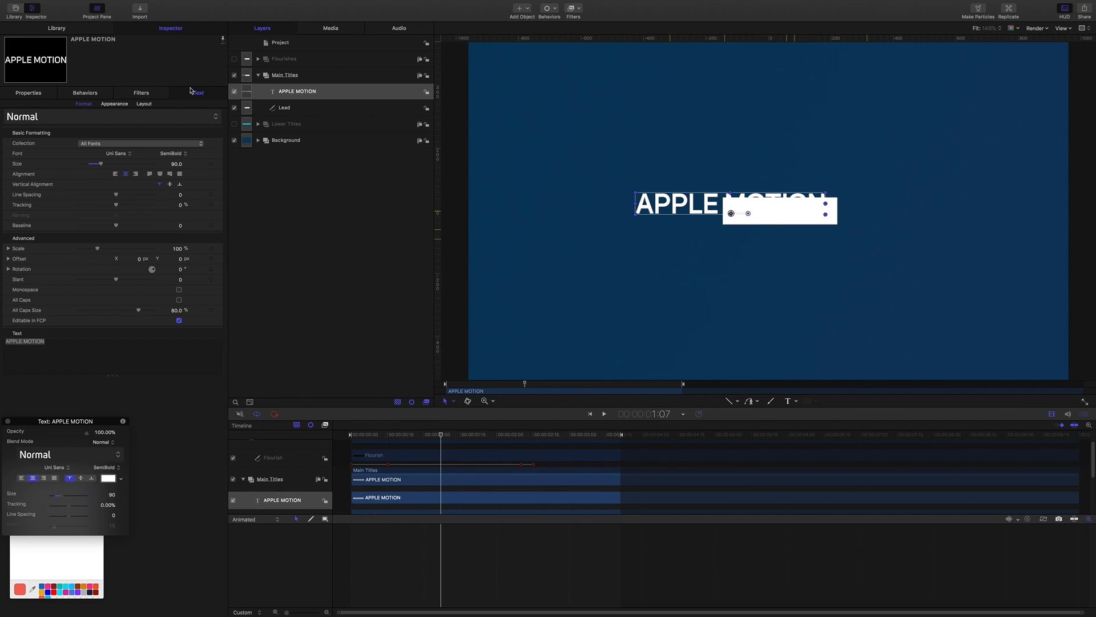
{"action": "left_click", "coordinate": [30, 94]}
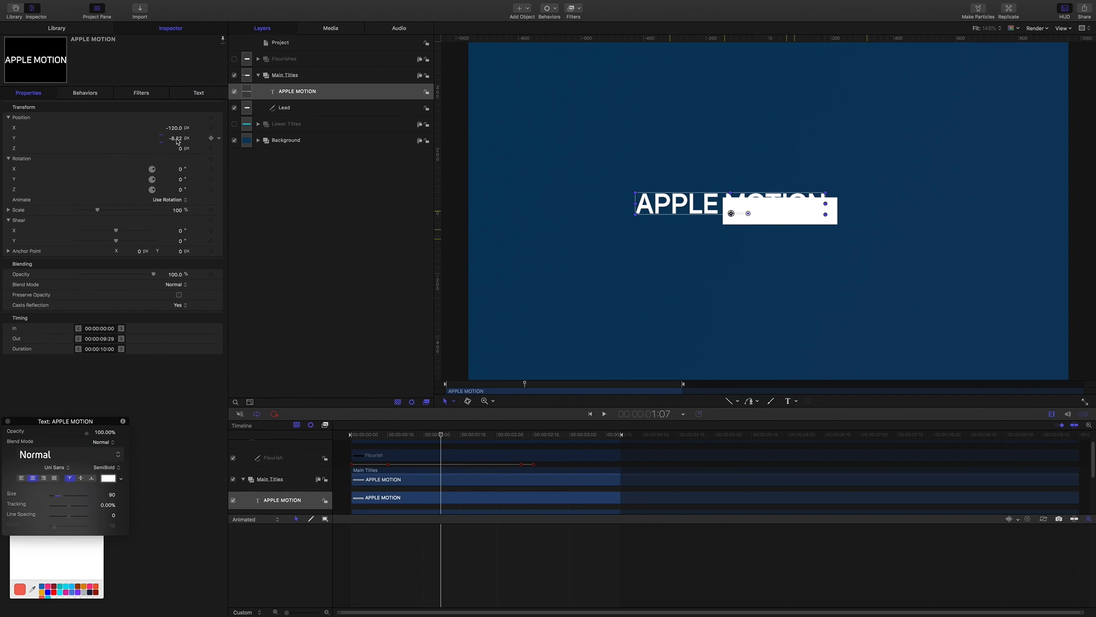
{"action": "left_click_drag", "start_coordinate": [177, 142], "coordinate": [164, 151]}
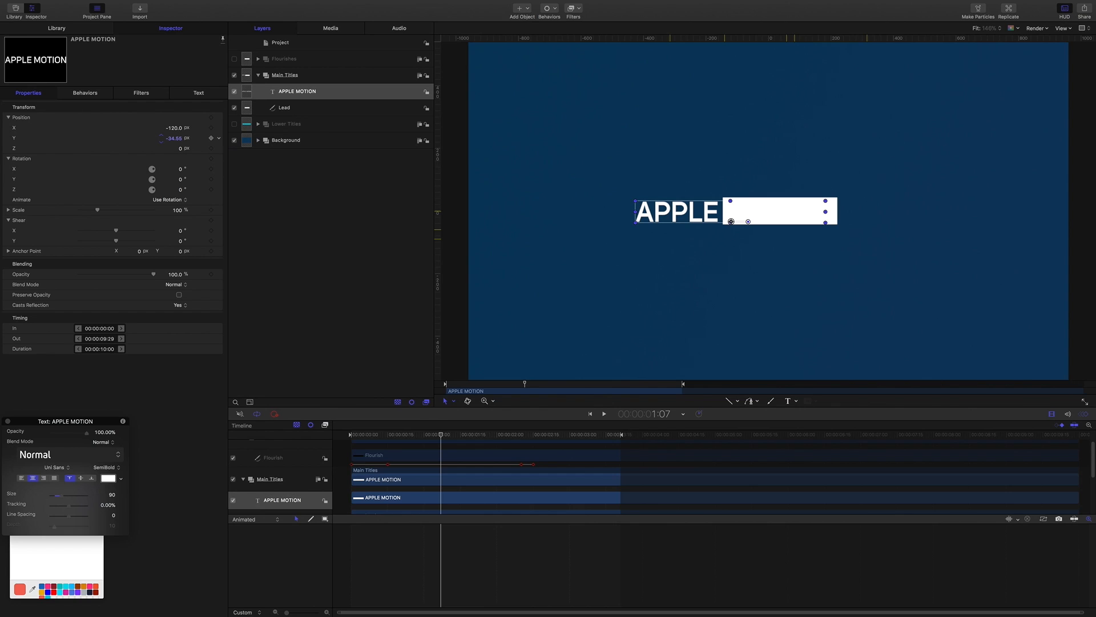
{"action": "double_click", "coordinate": [172, 138]}
{"action": "type", "text": "-"}
{"action": "key", "text": "Return"}
{"action": "left_click", "coordinate": [340, 282]}
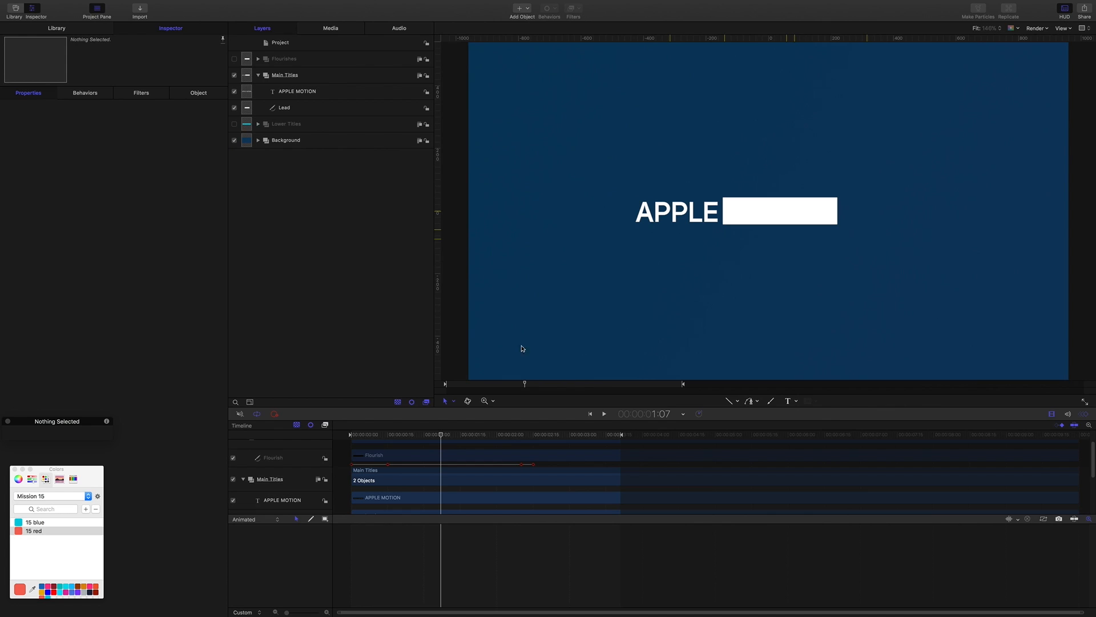
At 3:00, set the APPLE MOTION text's X position to 0 and add a keyframe for it.
{"action": "left_click", "coordinate": [663, 414]}
{"action": "type", "text": "300"}
{"action": "key", "text": "Return"}
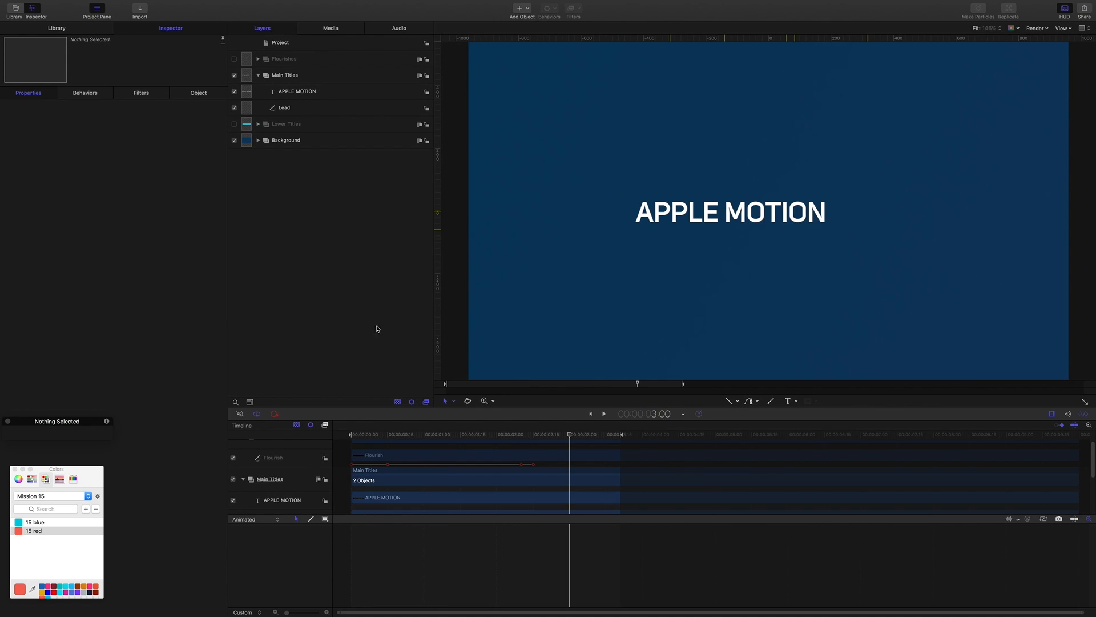
{"action": "left_click", "coordinate": [287, 93]}
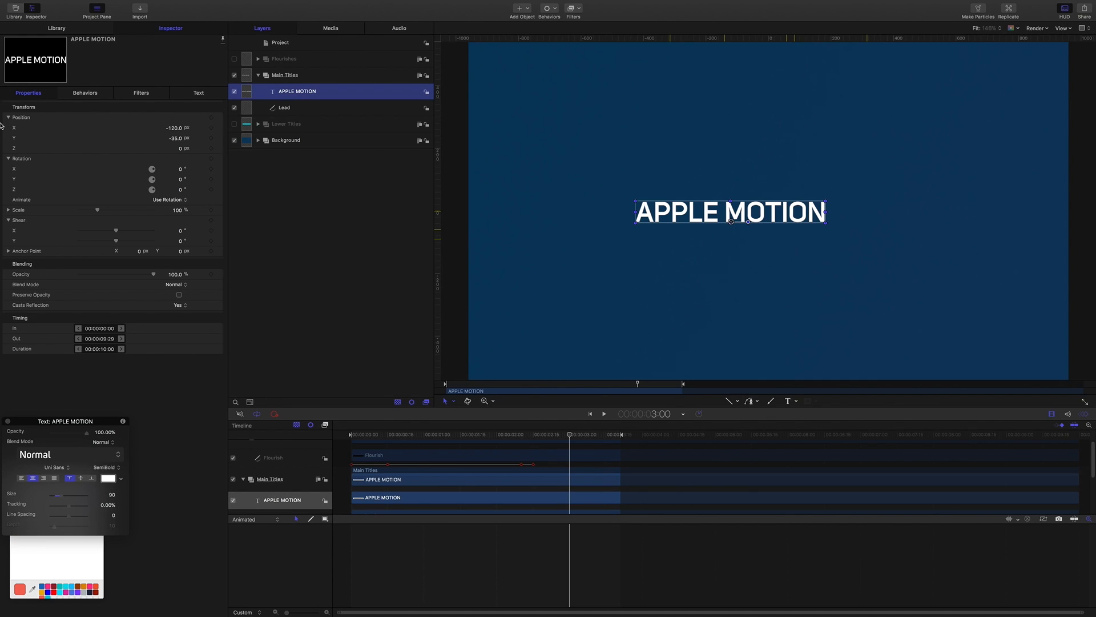
{"action": "left_click", "coordinate": [175, 128]}
{"action": "type", "text": "0"}
{"action": "key", "text": "Return"}
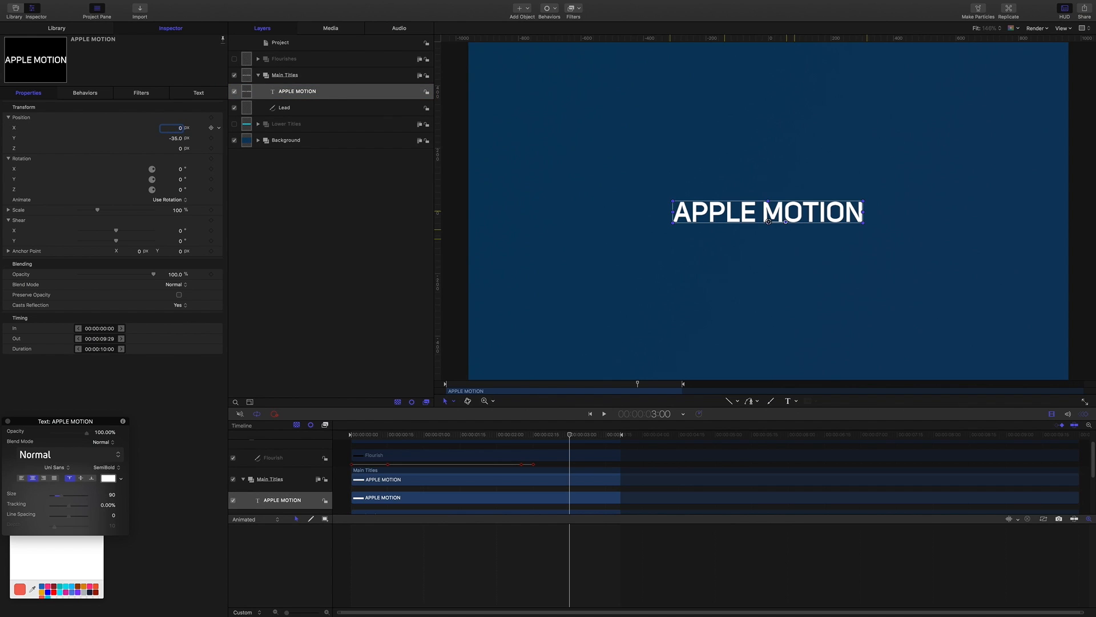
{"action": "left_click", "coordinate": [211, 128]}
At 1:07, keyframe the APPLE MOTION text's X position at 176 px, offset toward the right of the white bar.
{"action": "left_click", "coordinate": [659, 416]}
{"action": "type", "text": "1.07"}
{"action": "key", "text": "Return"}
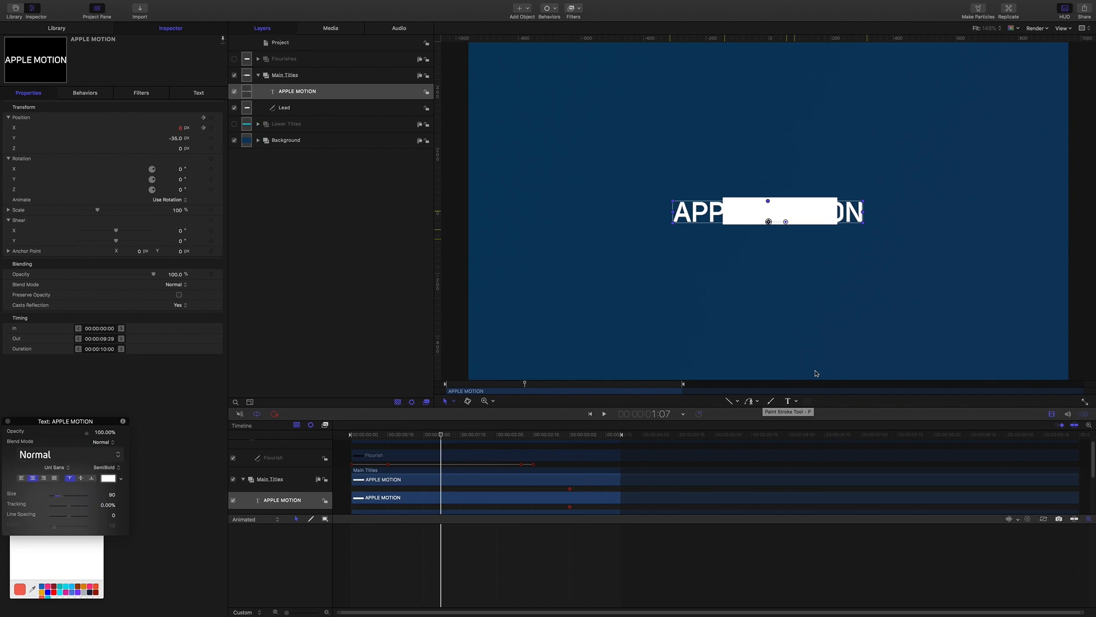
{"action": "mouse_move", "coordinate": [441, 437]}
{"action": "left_mouse_down"}
{"action": "mouse_move", "coordinate": [402, 435]}
{"action": "mouse_move", "coordinate": [434, 441]}
{"action": "left_mouse_up"}
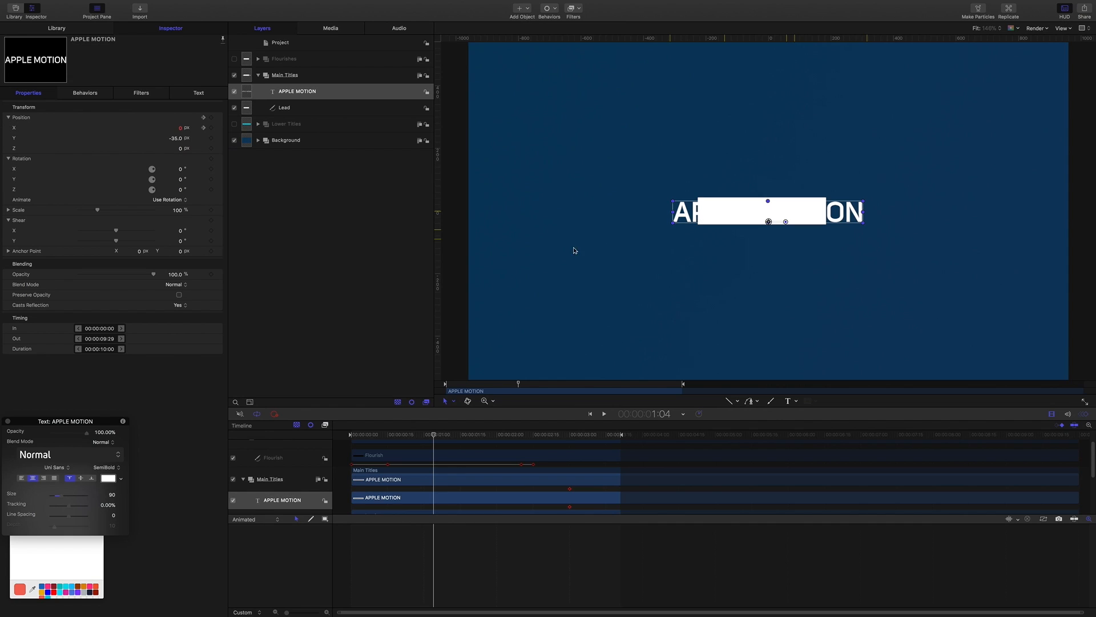
{"action": "left_click_drag", "start_coordinate": [433, 437], "coordinate": [442, 437]}
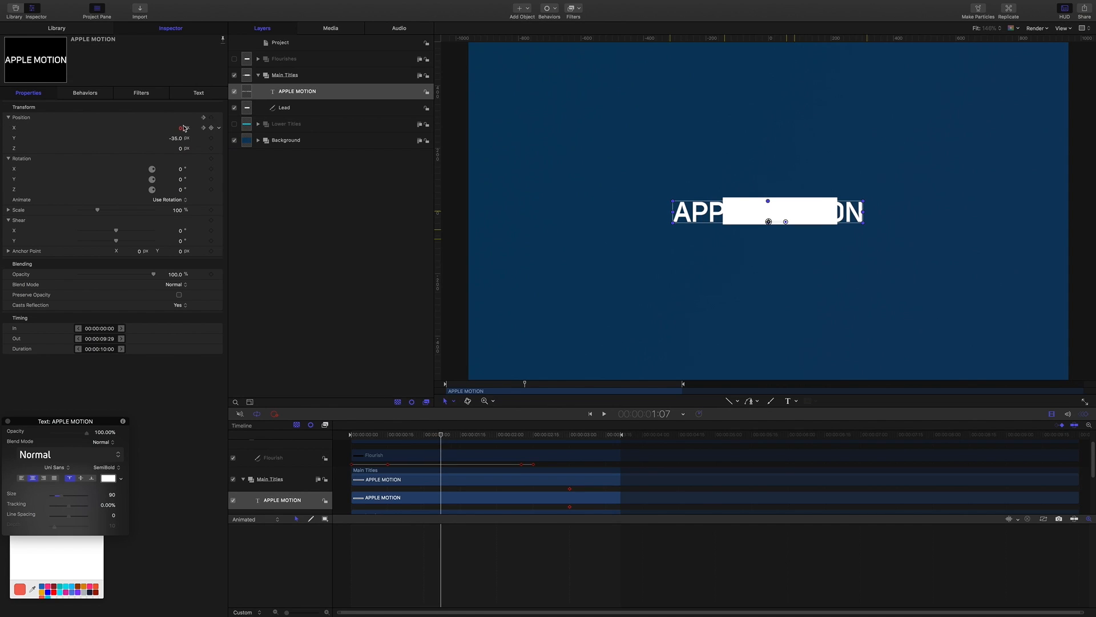
{"action": "left_click_drag", "start_coordinate": [179, 127], "coordinate": [180, 127]}
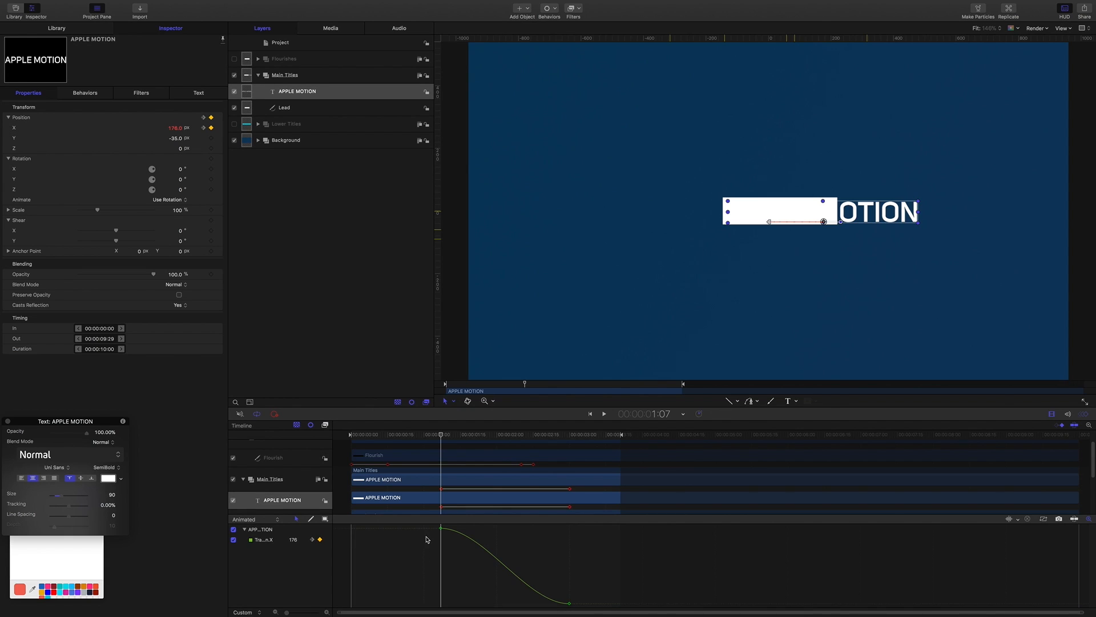
Pull the first X position keyframe's curve handle straight down so the text starts fast and eases out, and play the animation.
{"action": "left_click_drag", "start_coordinate": [430, 524], "coordinate": [592, 613]}
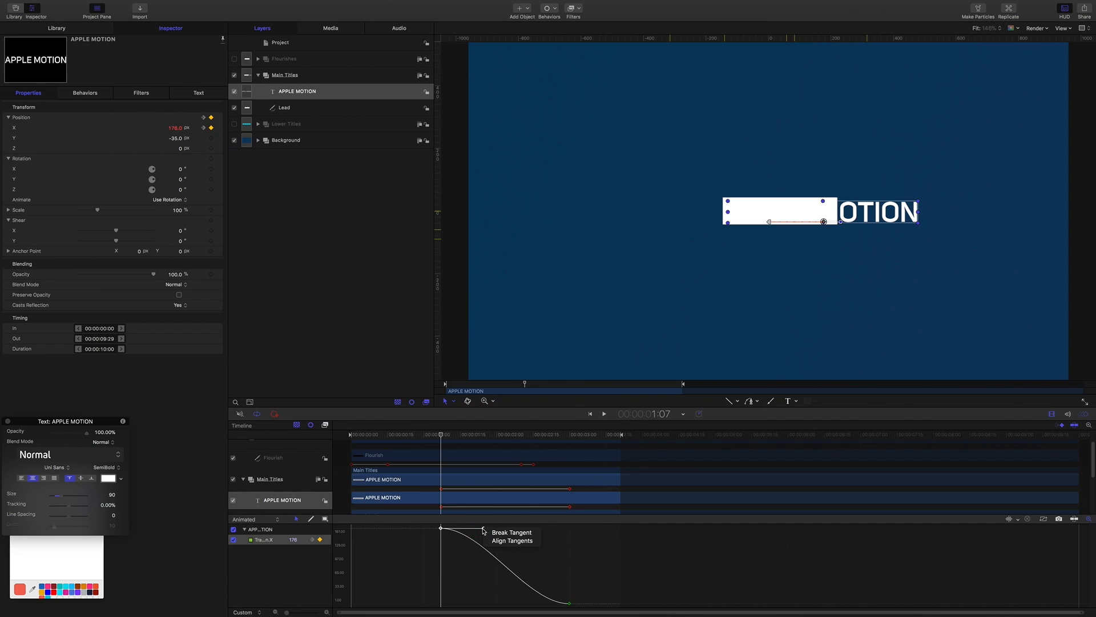
{"action": "left_click_drag", "start_coordinate": [578, 589], "coordinate": [555, 604]}
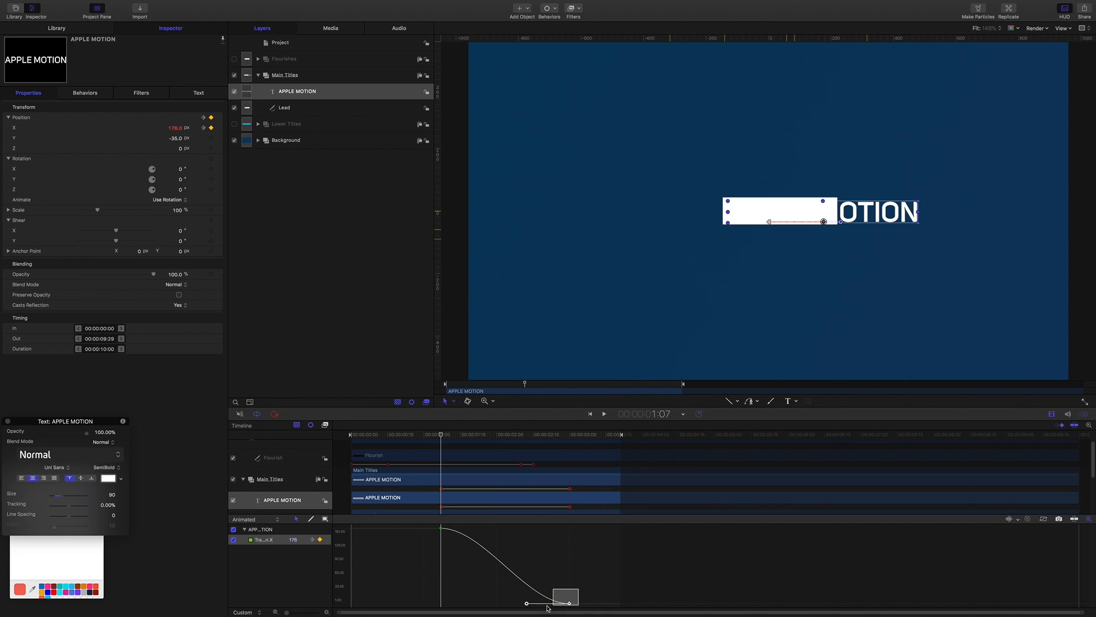
{"action": "right_click", "coordinate": [527, 603]}
{"action": "left_click", "coordinate": [440, 547]}
{"action": "left_click", "coordinate": [441, 528]}
{"action": "left_click_drag", "start_coordinate": [485, 530], "coordinate": [432, 577]}
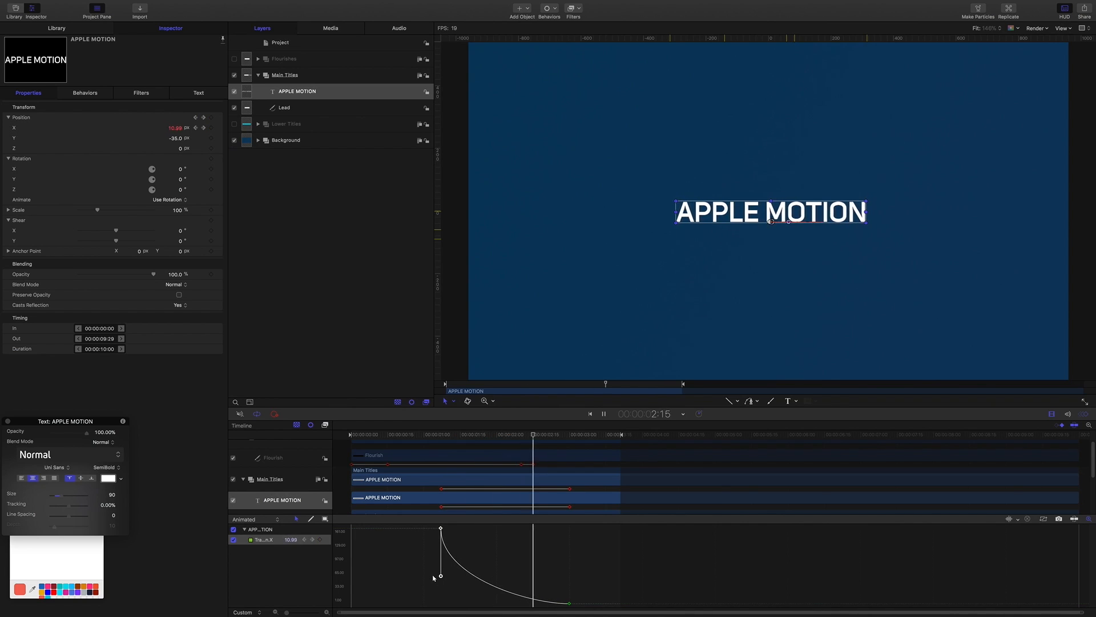
{"action": "key", "text": "space"}
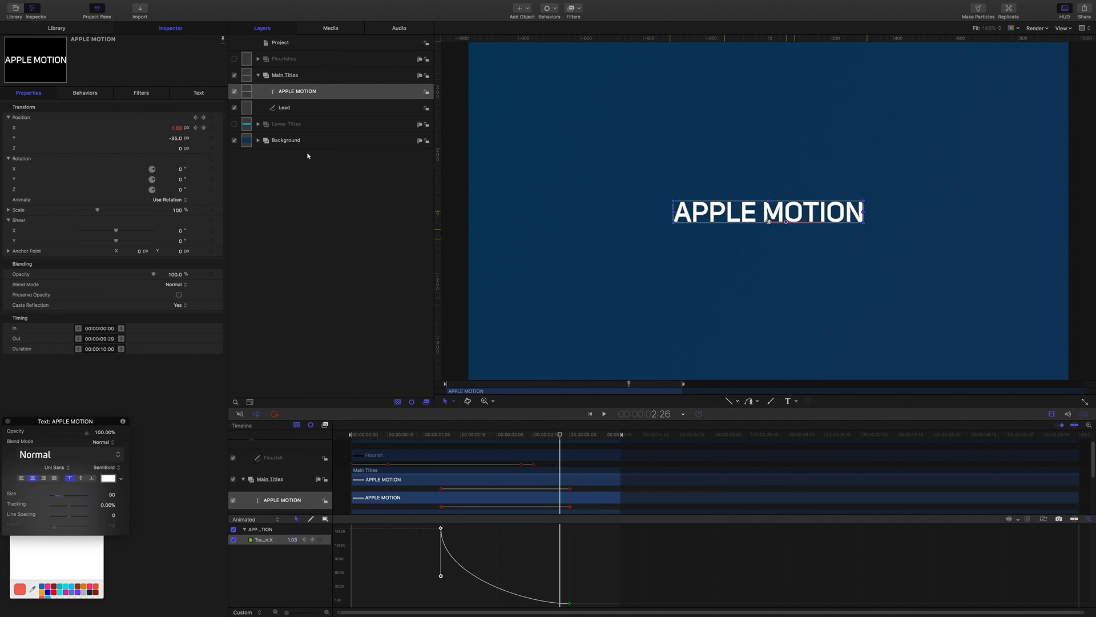
Rename the APPLE MOTION text layer as APPLE MOTION follow.
{"action": "double_click", "coordinate": [314, 93]}
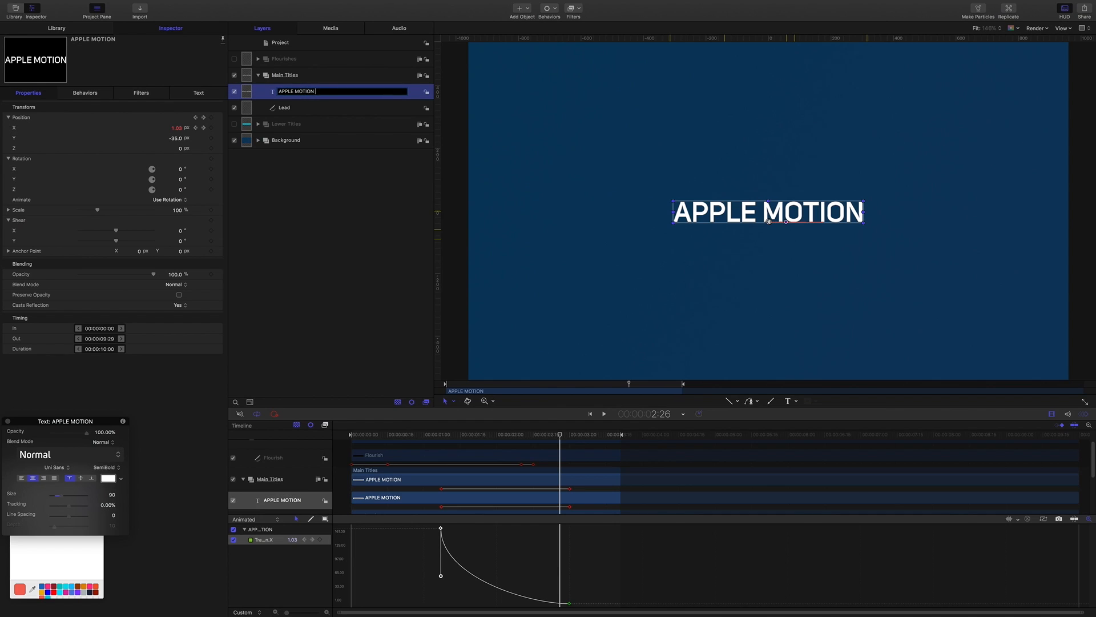
{"action": "type", "text": "follow"}
{"action": "key", "text": "Return"}
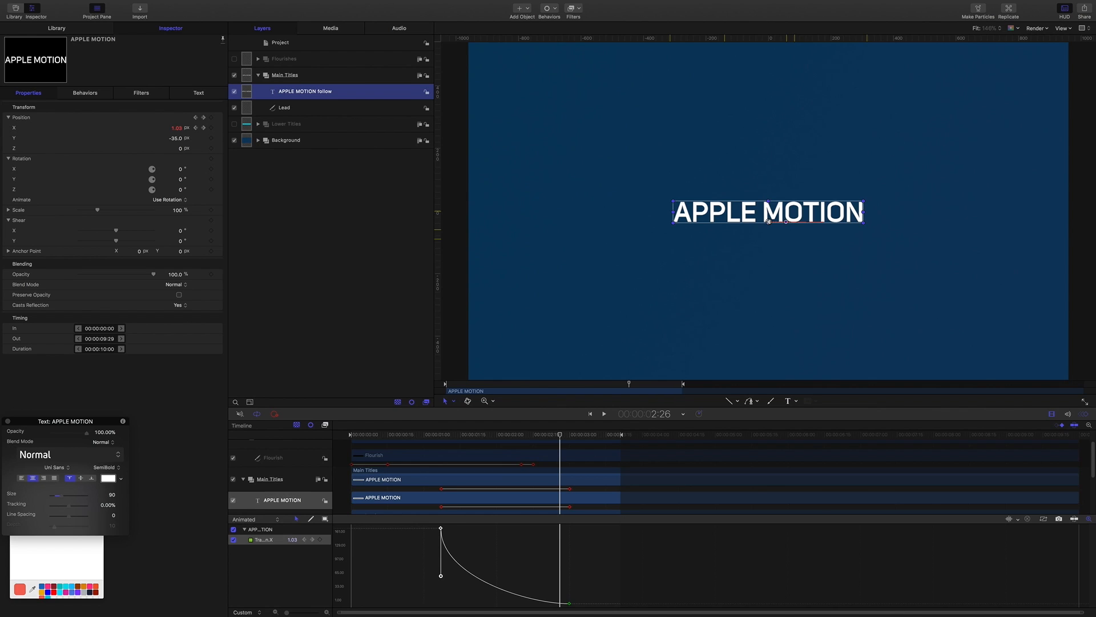
Duplicate the APPLE MOTION follow layer, hide the original, and rename the copy APPLE MOTION offset.
{"action": "key", "text": "super+d"}
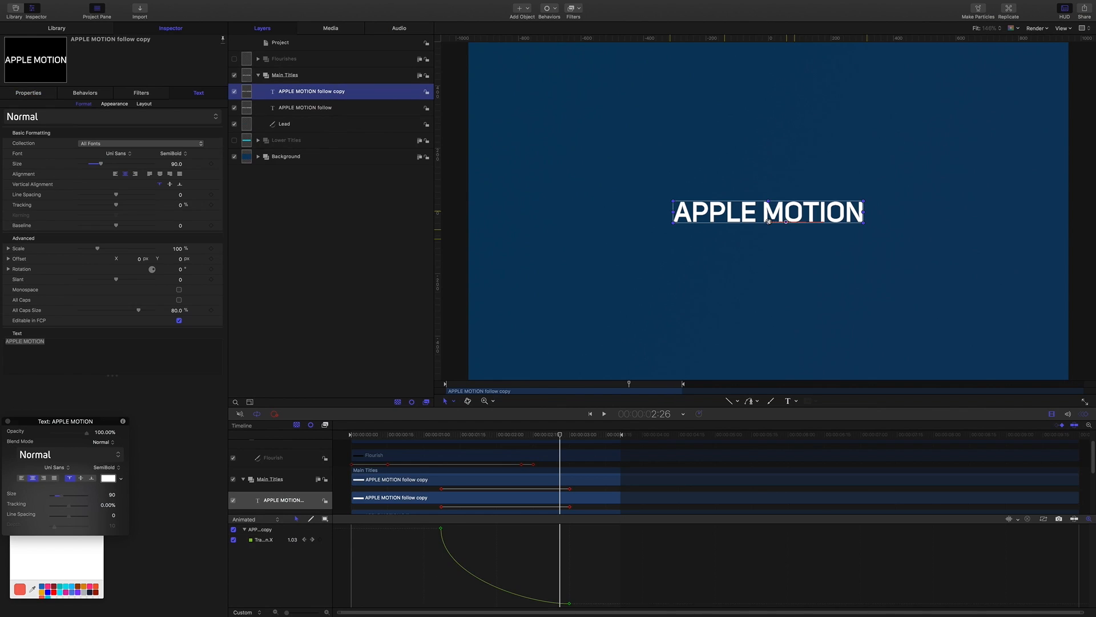
{"action": "left_click", "coordinate": [234, 107]}
{"action": "double_click", "coordinate": [333, 93]}
{"action": "left_click_drag", "start_coordinate": [345, 91], "coordinate": [310, 91]}
{"action": "type", "text": "offset"}
{"action": "key", "text": "Return"}
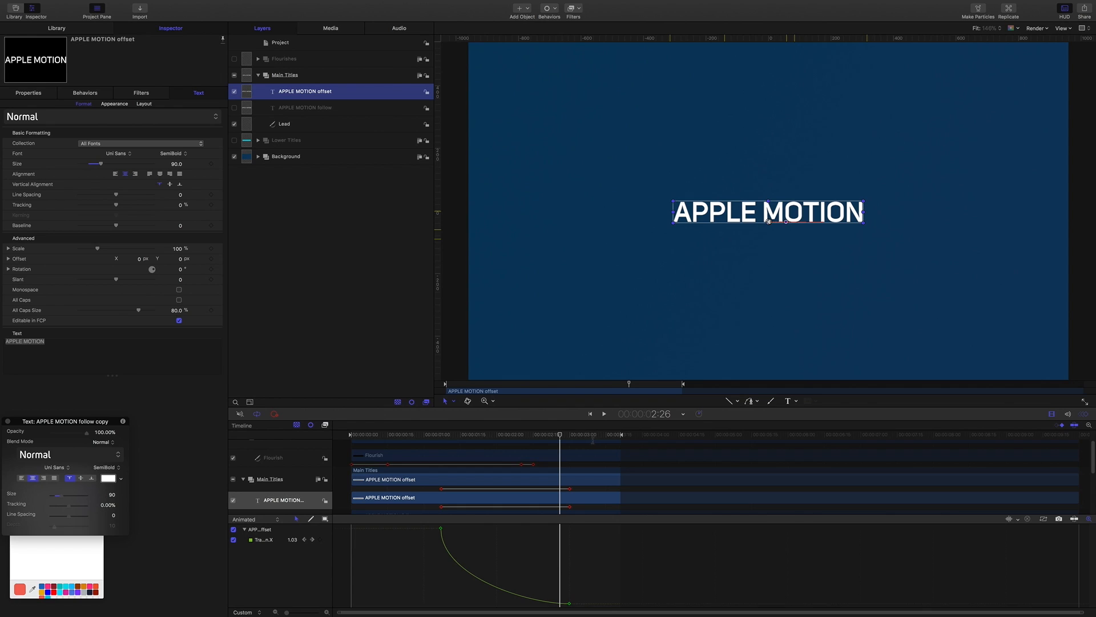
Trim the start of the APPLE MOTION offset layer to 1:07 and reset its X position parameter.
{"action": "left_click_drag", "start_coordinate": [559, 434], "coordinate": [441, 433]}
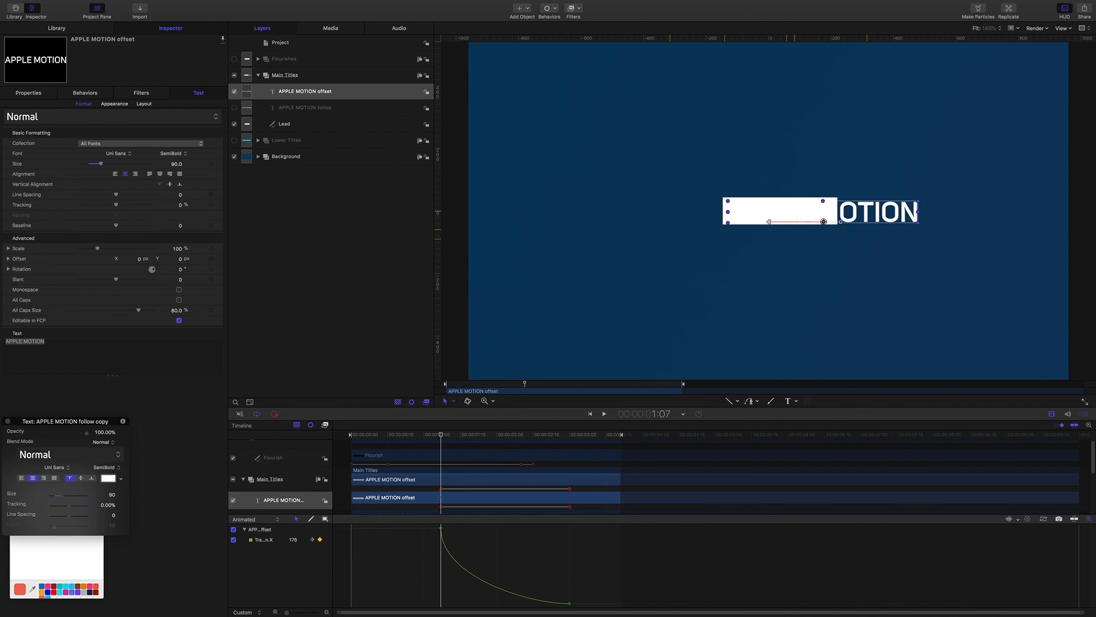
{"action": "key", "text": "i"}
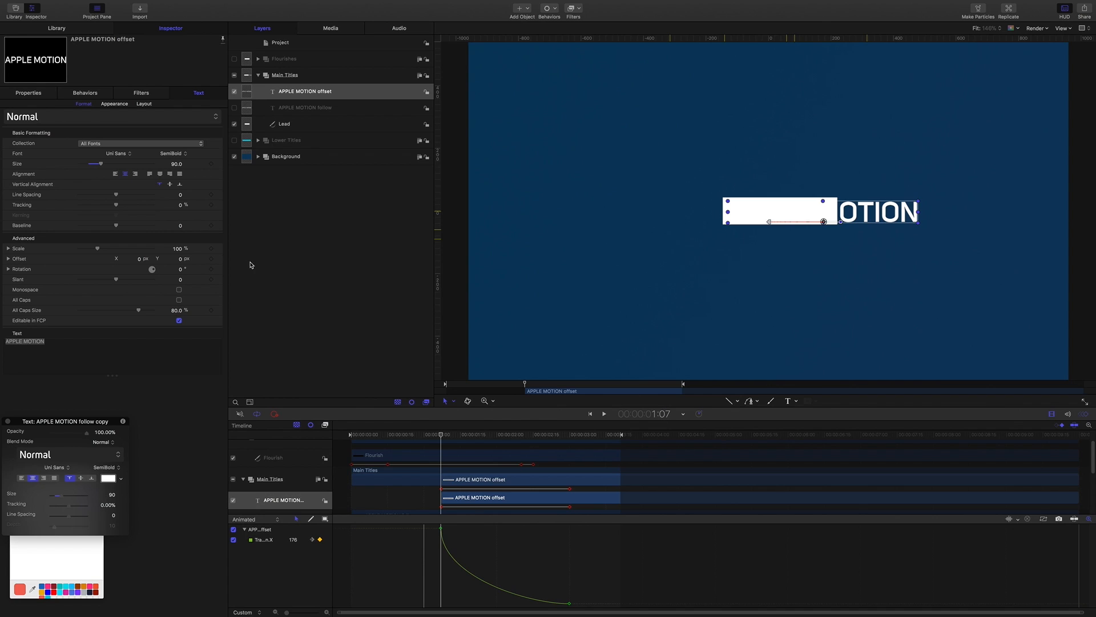
{"action": "left_click", "coordinate": [30, 93]}
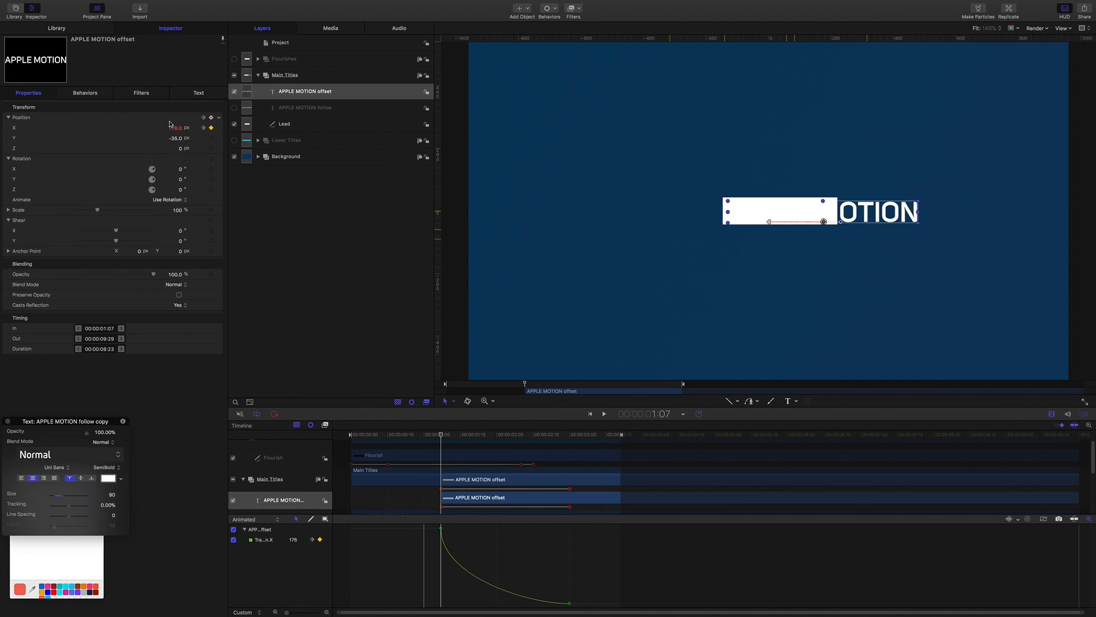
{"action": "left_click", "coordinate": [220, 129]}
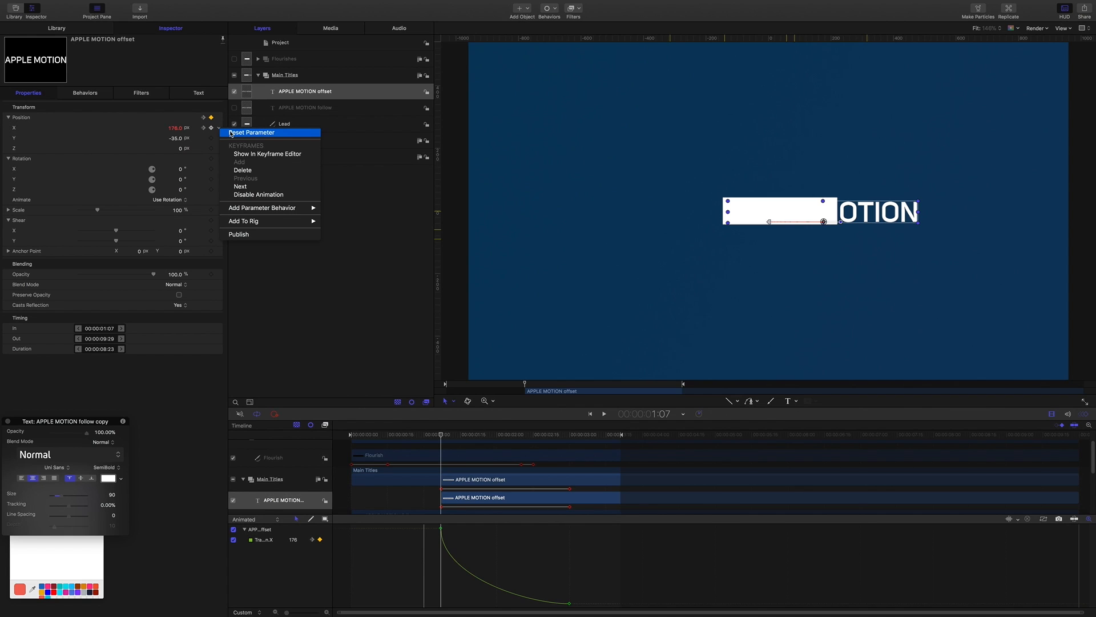
{"action": "left_click", "coordinate": [231, 133]}
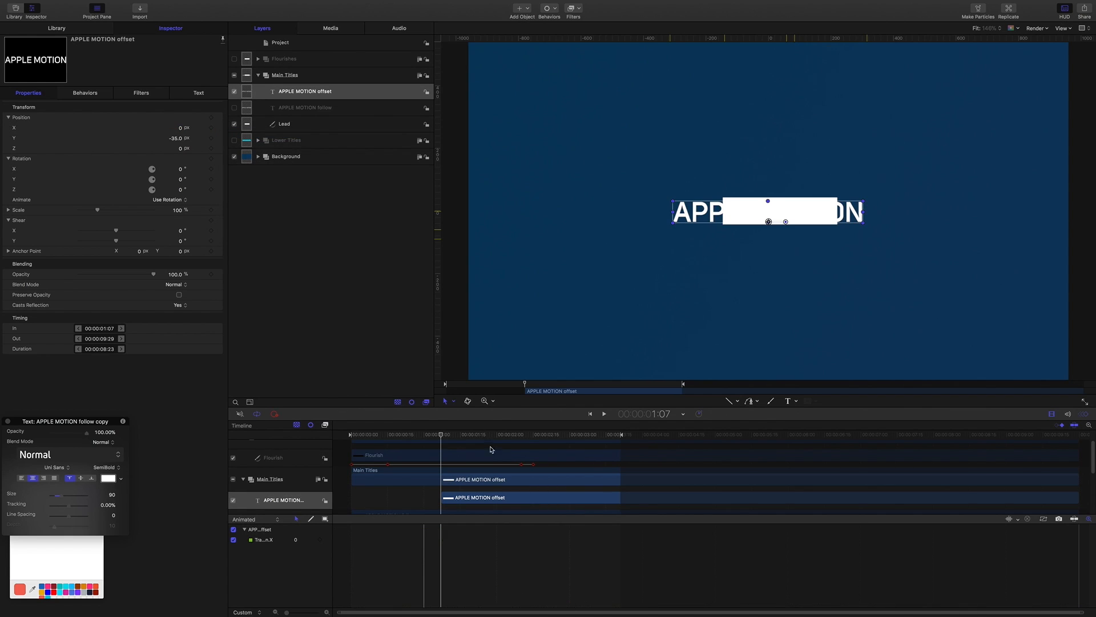
Move the APPLE MOTION offset layer in time so that it starts at frame 25.
{"action": "left_click", "coordinate": [664, 415]}
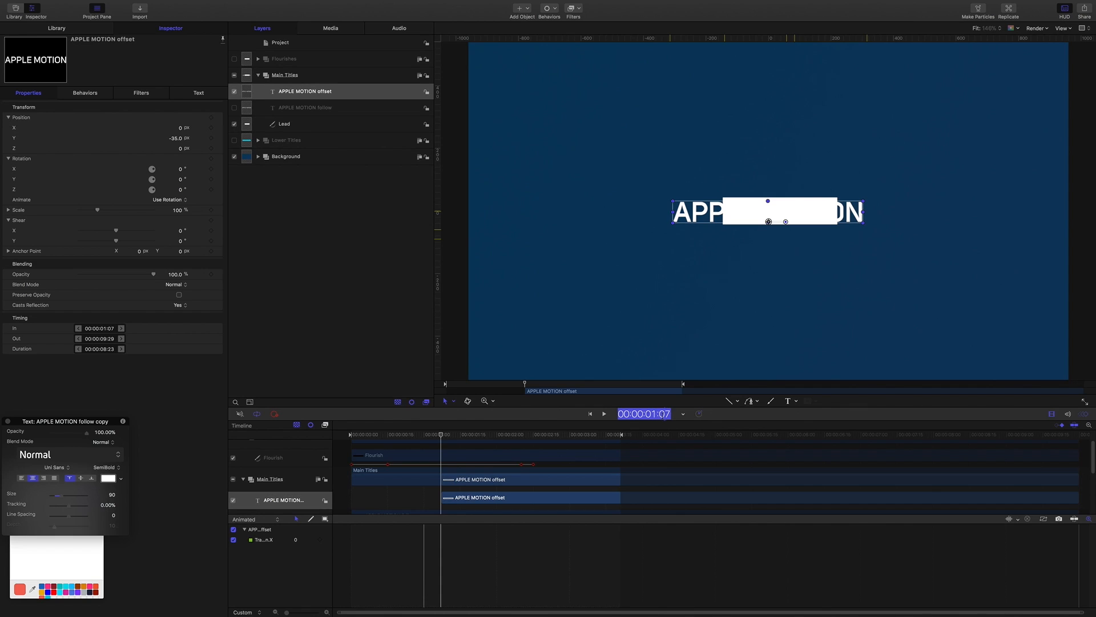
{"action": "type", "text": "25"}
{"action": "key", "text": "Return"}
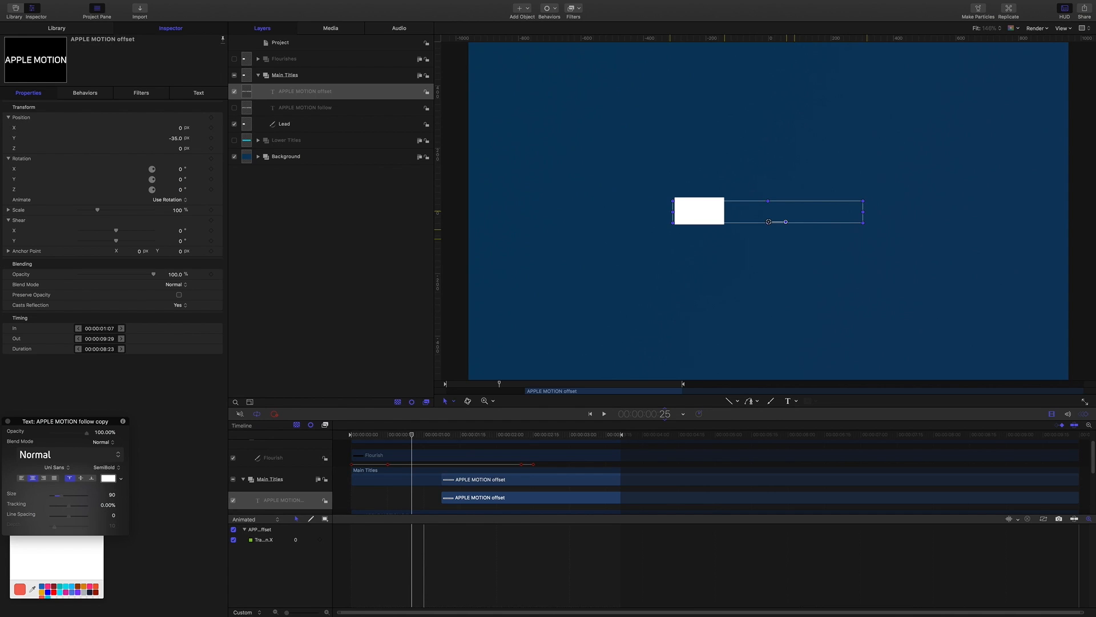
{"action": "key", "text": "shift+bracketleft"}
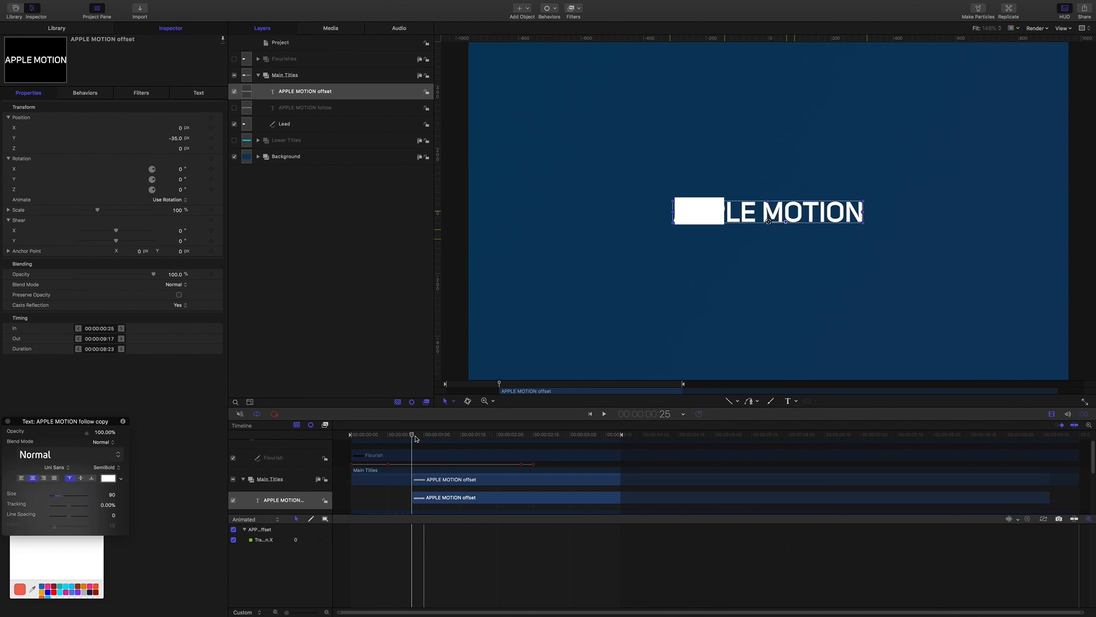
Set the offset text's X position to 184 px at frame 25, check its placement against the guides, and add an X position keyframe.
{"action": "mouse_move", "coordinate": [413, 437]}
{"action": "left_mouse_down"}
{"action": "mouse_move", "coordinate": [453, 438]}
{"action": "mouse_move", "coordinate": [414, 438]}
{"action": "left_mouse_up"}
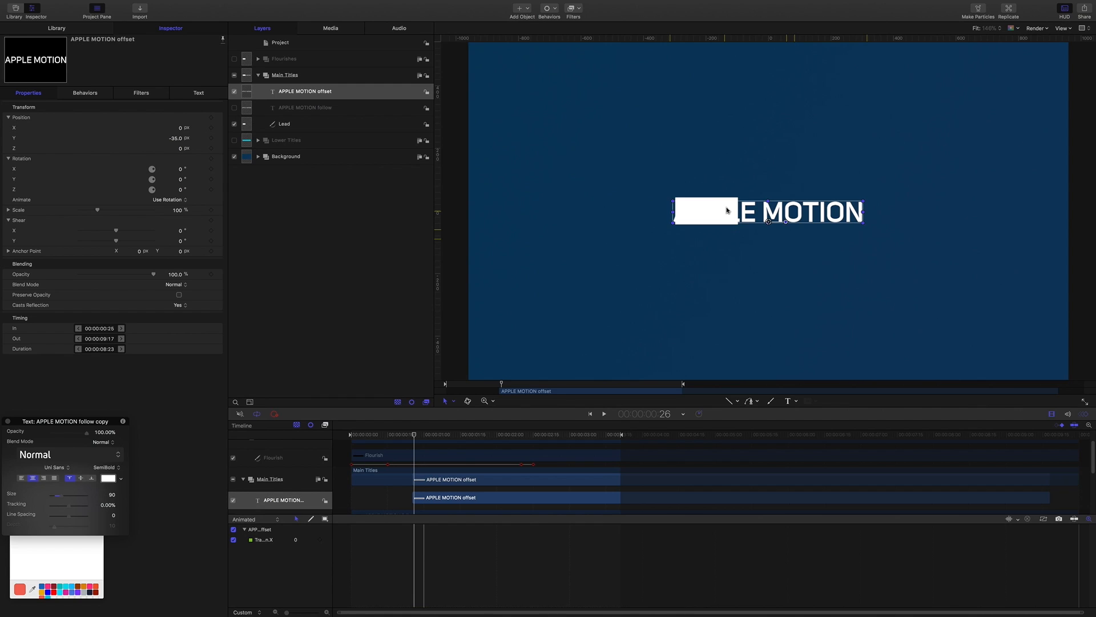
{"action": "left_click", "coordinate": [415, 437]}
{"action": "left_click_drag", "start_coordinate": [415, 437], "coordinate": [411, 437]}
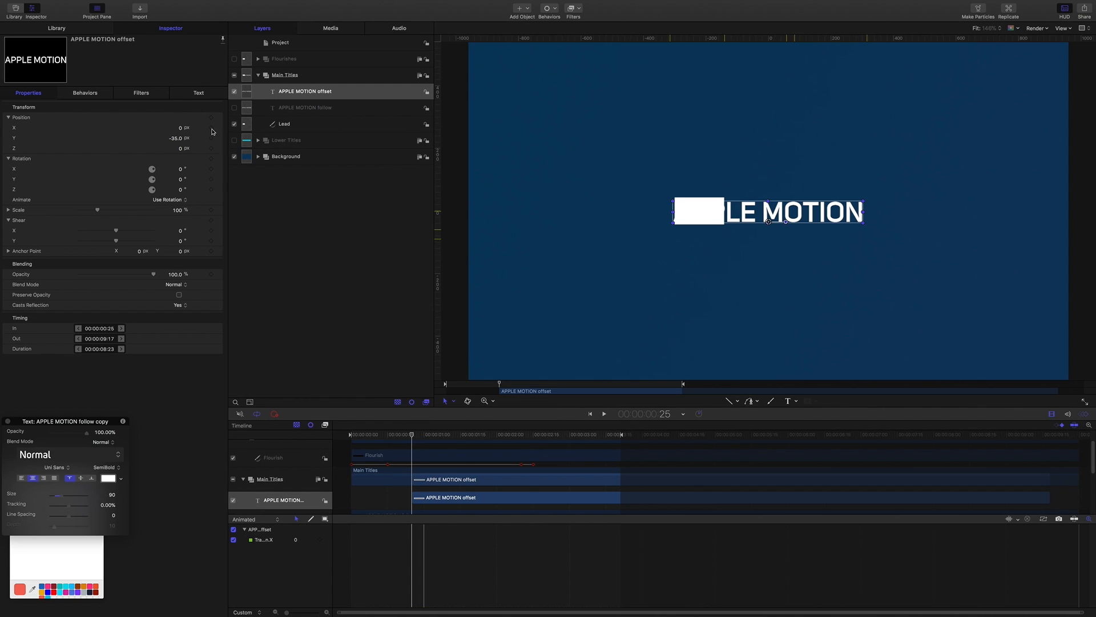
{"action": "left_click_drag", "start_coordinate": [179, 128], "coordinate": [180, 128]}
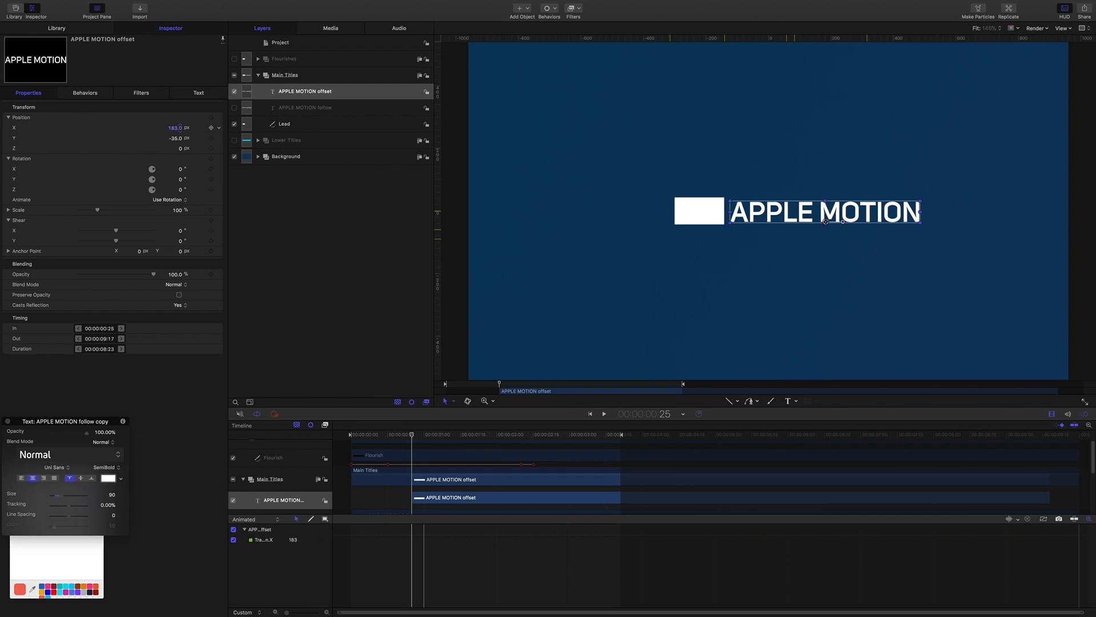
{"action": "left_click_drag", "start_coordinate": [179, 129], "coordinate": [180, 129]}
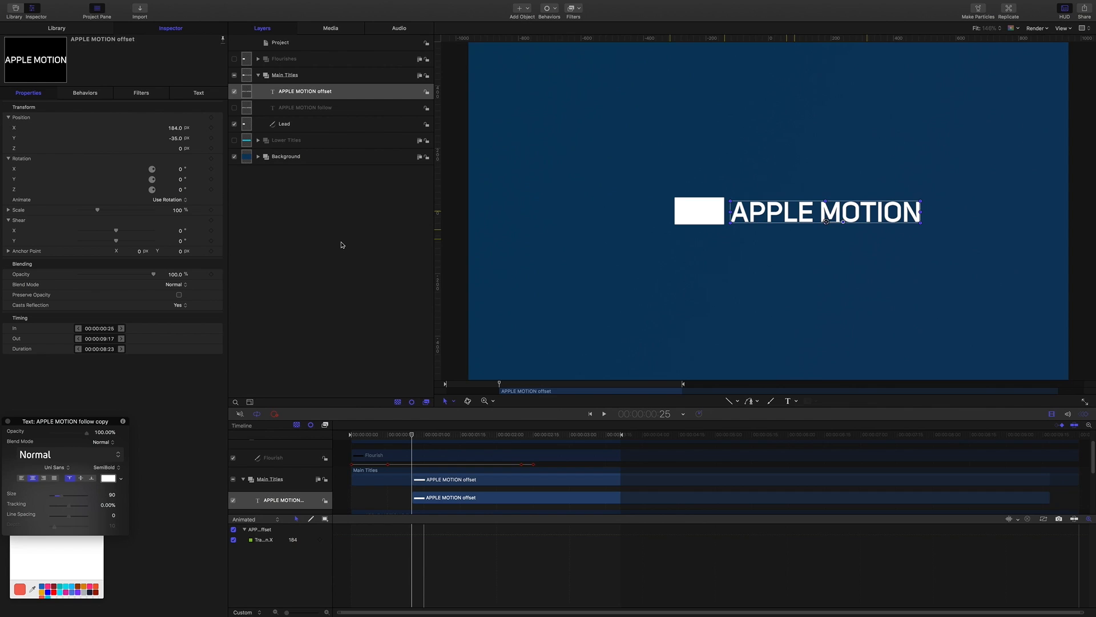
{"action": "key", "text": "super+semicolon"}
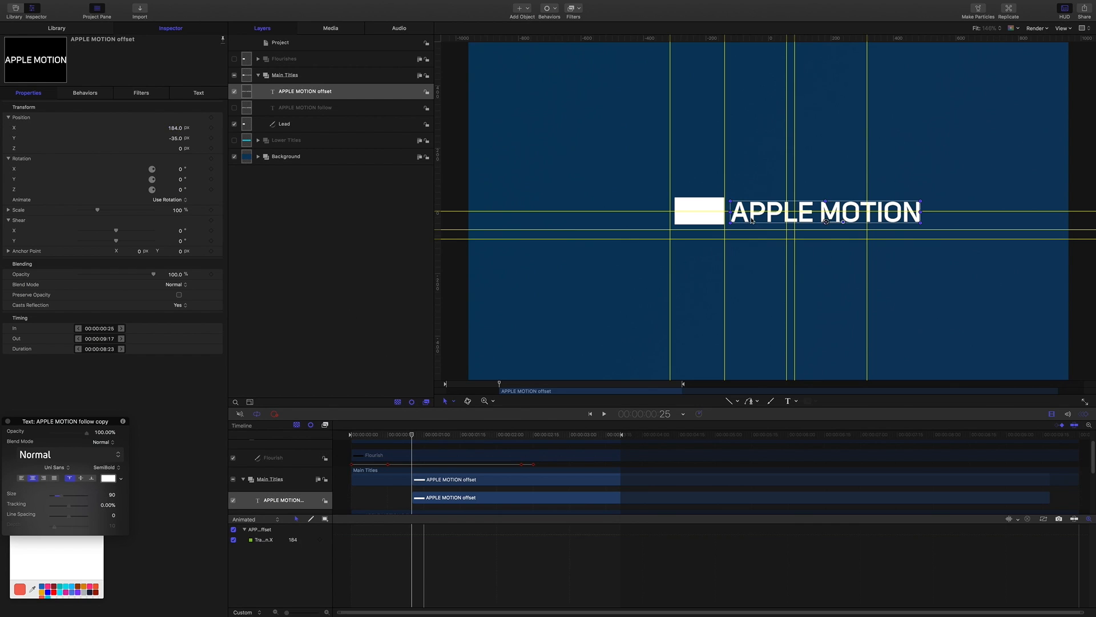
{"action": "left_click", "coordinate": [211, 129]}
{"action": "key", "text": "super+semicolon"}
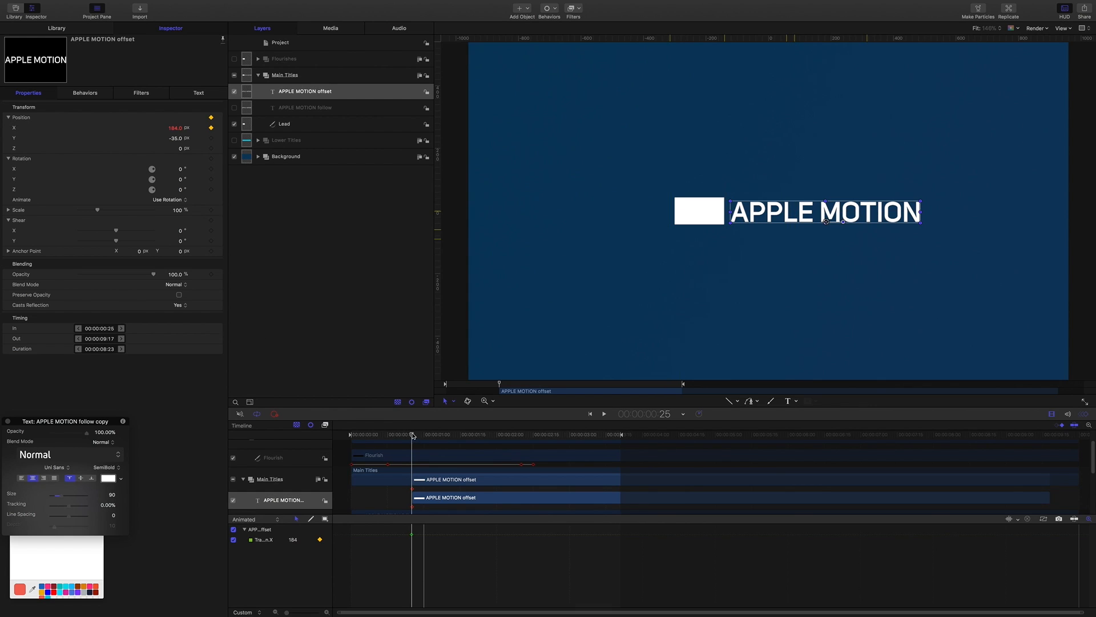
Keyframe the offset text's X position at 1:25 with a value of -62.02 px.
{"action": "left_click_drag", "start_coordinate": [413, 435], "coordinate": [485, 444]}
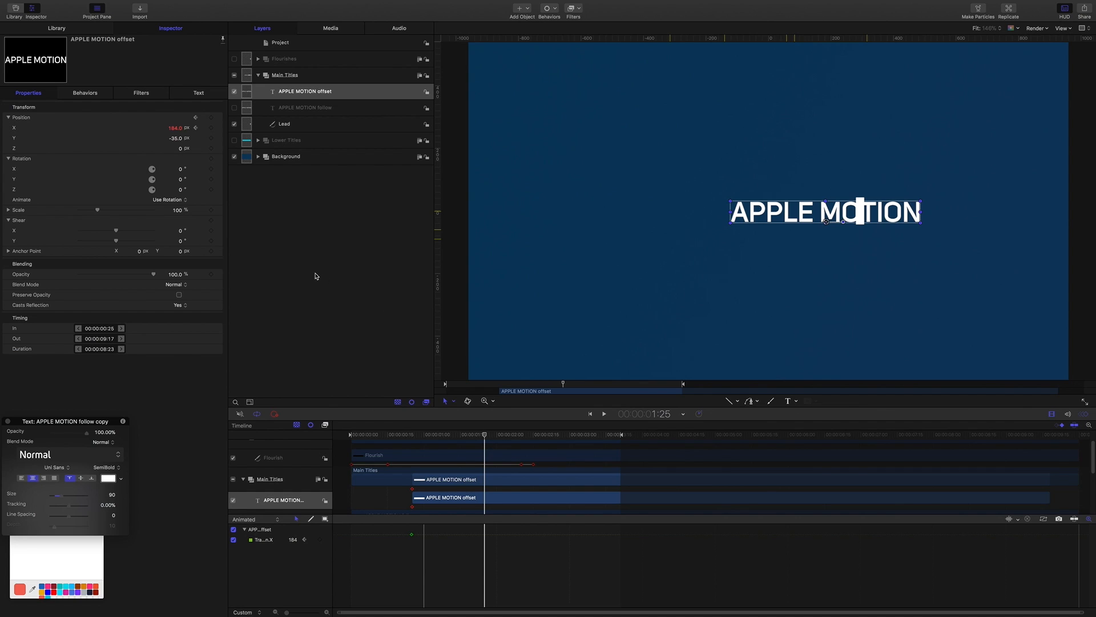
{"action": "left_click_drag", "start_coordinate": [178, 130], "coordinate": [39, 131]}
{"action": "left_click_drag", "start_coordinate": [412, 528], "coordinate": [412, 595]}
{"action": "key", "text": "super+z"}
Break the first X position keyframe's tangent and pull its curve handle straight down so the offset text starts fast and eases out.
{"action": "left_click", "coordinate": [400, 529]}
{"action": "left_click_drag", "start_coordinate": [399, 529], "coordinate": [515, 607]}
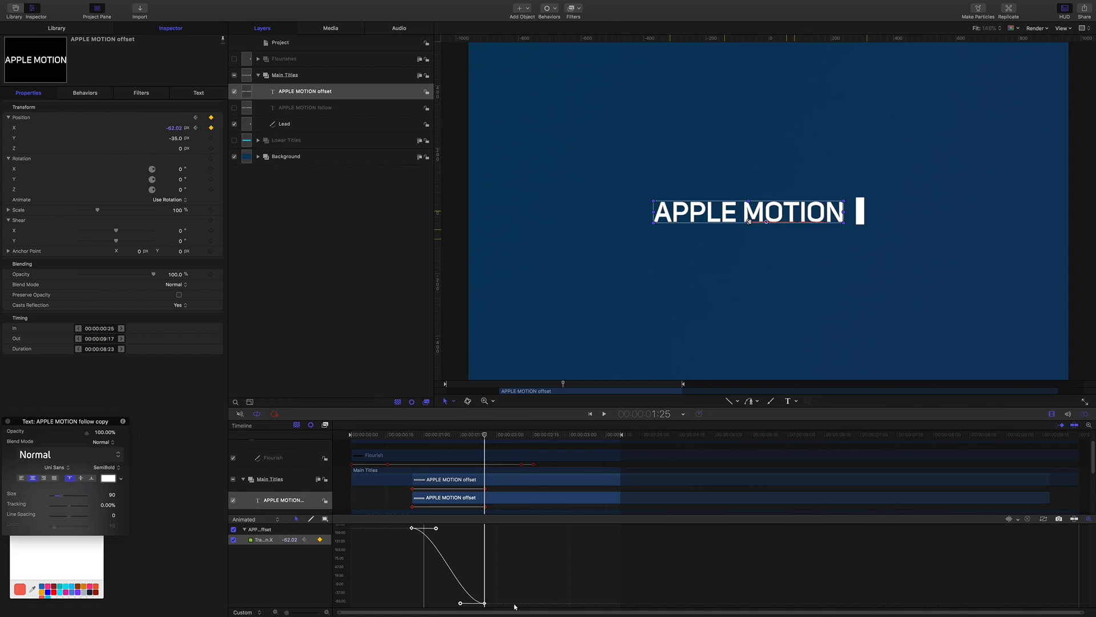
{"action": "left_click", "coordinate": [436, 528]}
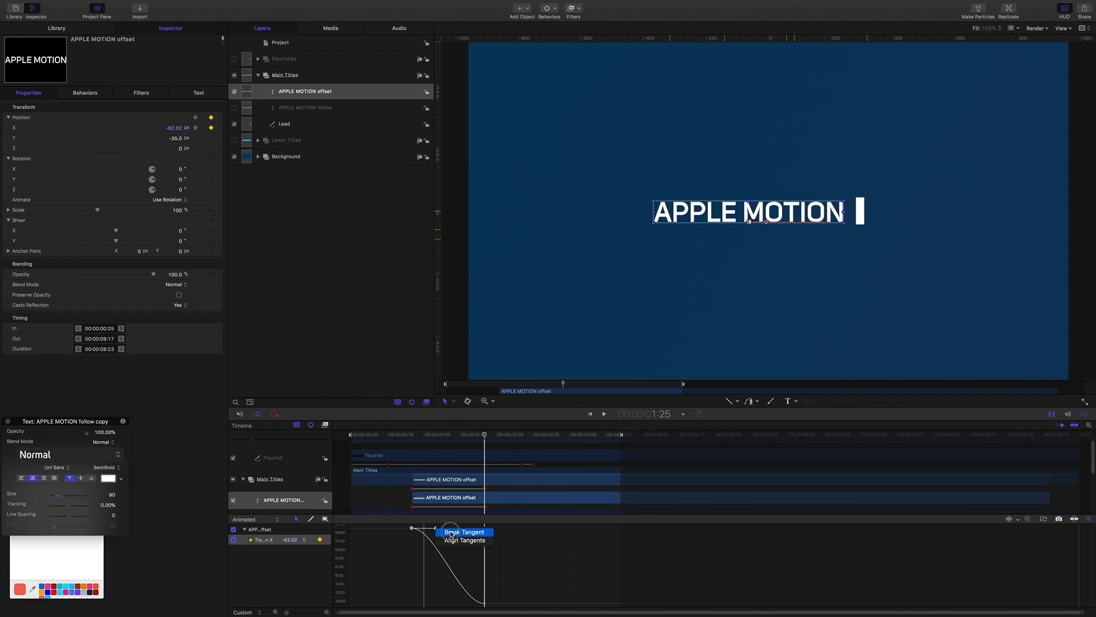
{"action": "left_click_drag", "start_coordinate": [523, 579], "coordinate": [456, 603]}
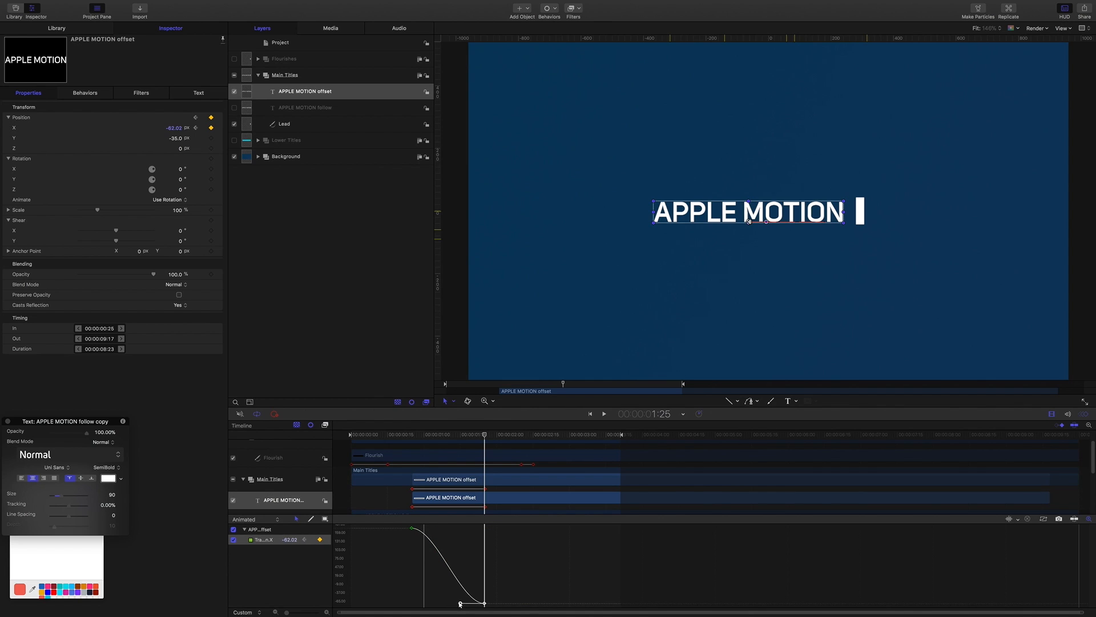
{"action": "right_click", "coordinate": [462, 601]}
{"action": "left_click", "coordinate": [464, 601]}
{"action": "left_click_drag", "start_coordinate": [416, 544], "coordinate": [402, 582]}
{"action": "left_click_drag", "start_coordinate": [487, 433], "coordinate": [455, 434]}
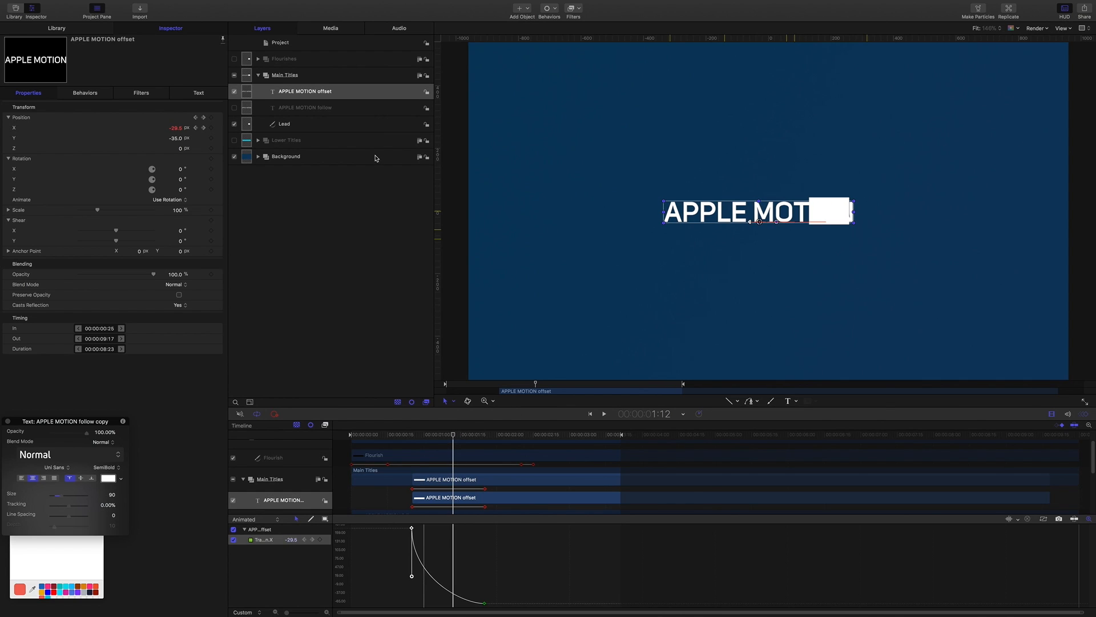
Add an image mask to the Lead line with APPLE MOTION offset as its source, set its blend mode to Subtract, and scrub the wipe.
{"action": "left_click", "coordinate": [288, 126]}
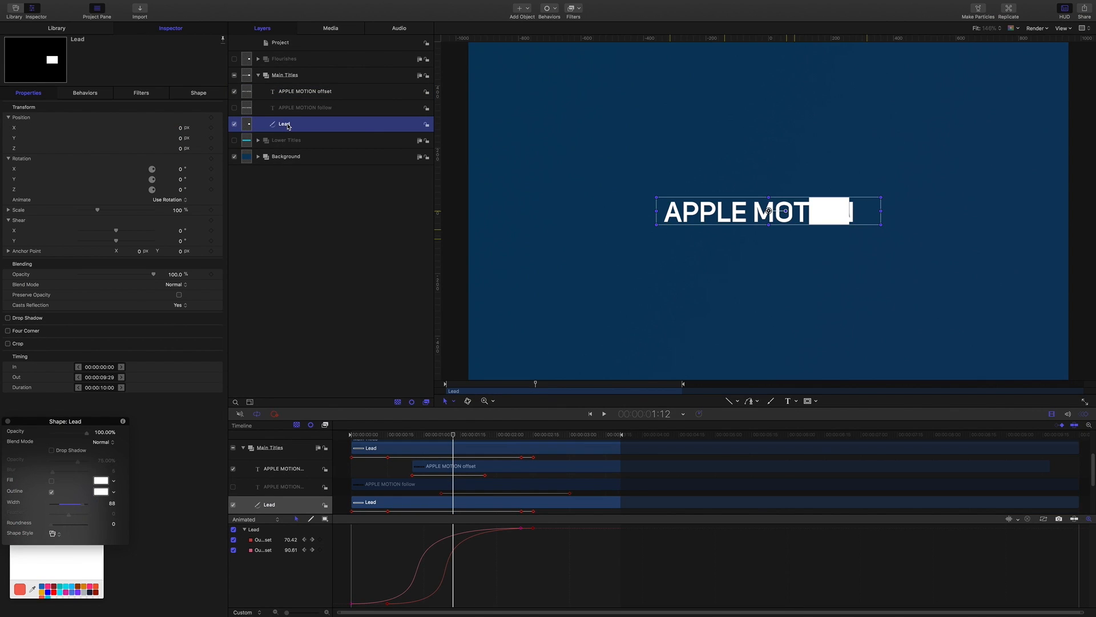
{"action": "right_click", "coordinate": [289, 126]}
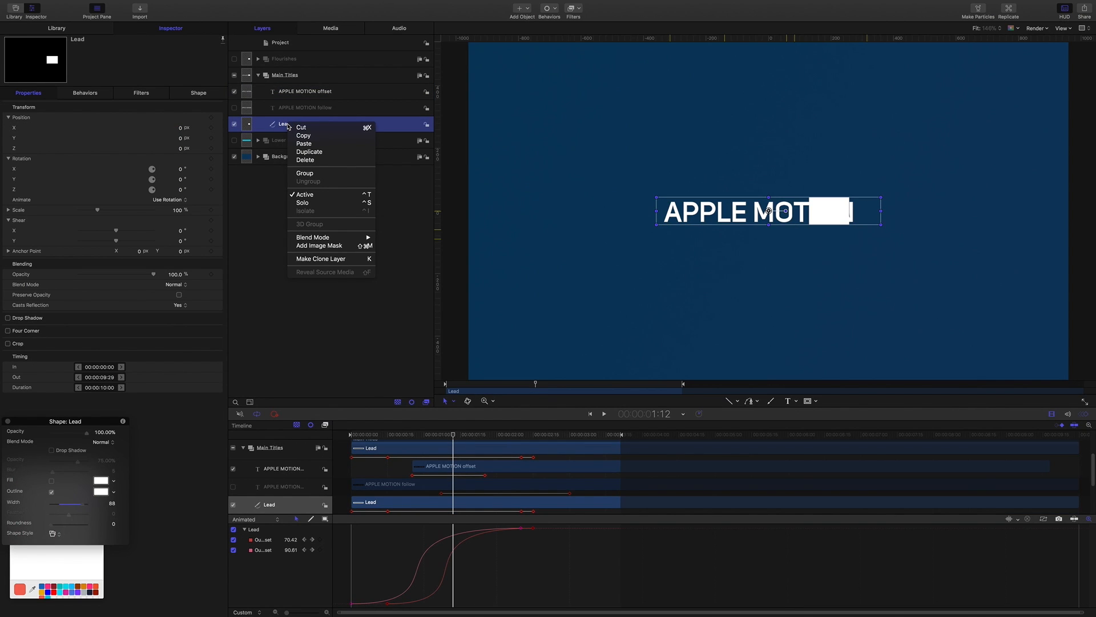
{"action": "left_click", "coordinate": [320, 246]}
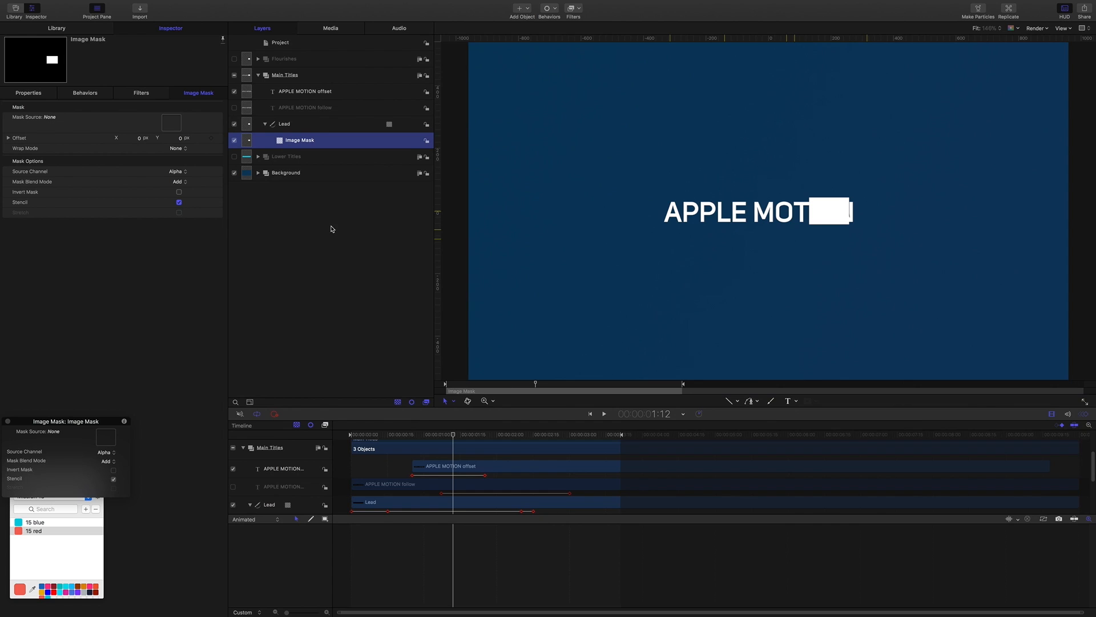
{"action": "left_click_drag", "start_coordinate": [316, 105], "coordinate": [177, 126]}
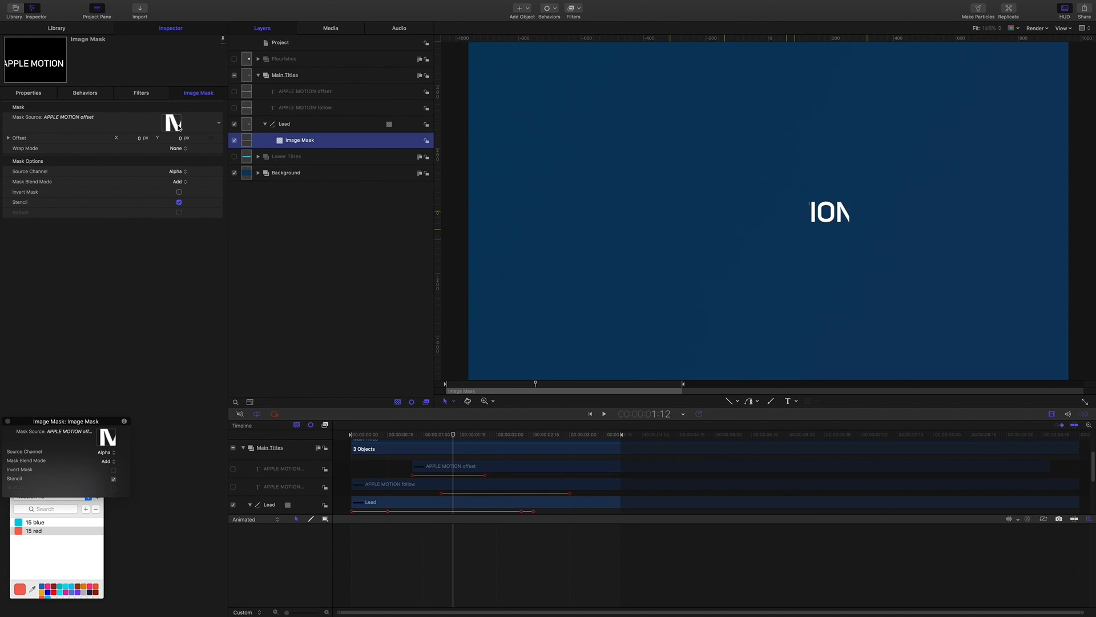
{"action": "left_click", "coordinate": [182, 182]}
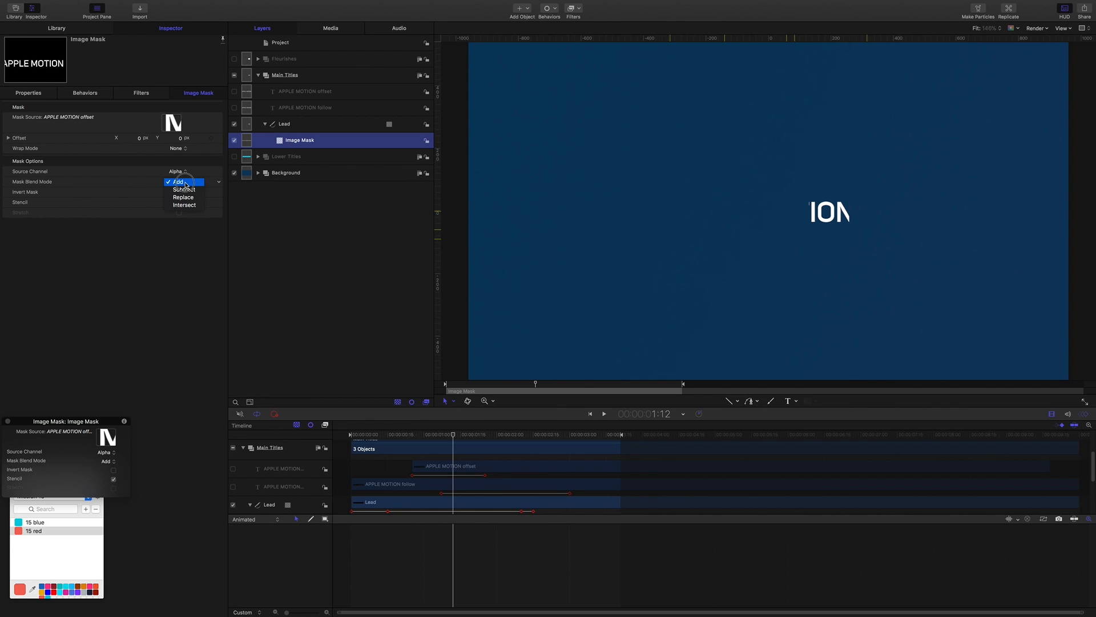
{"action": "left_click", "coordinate": [184, 191]}
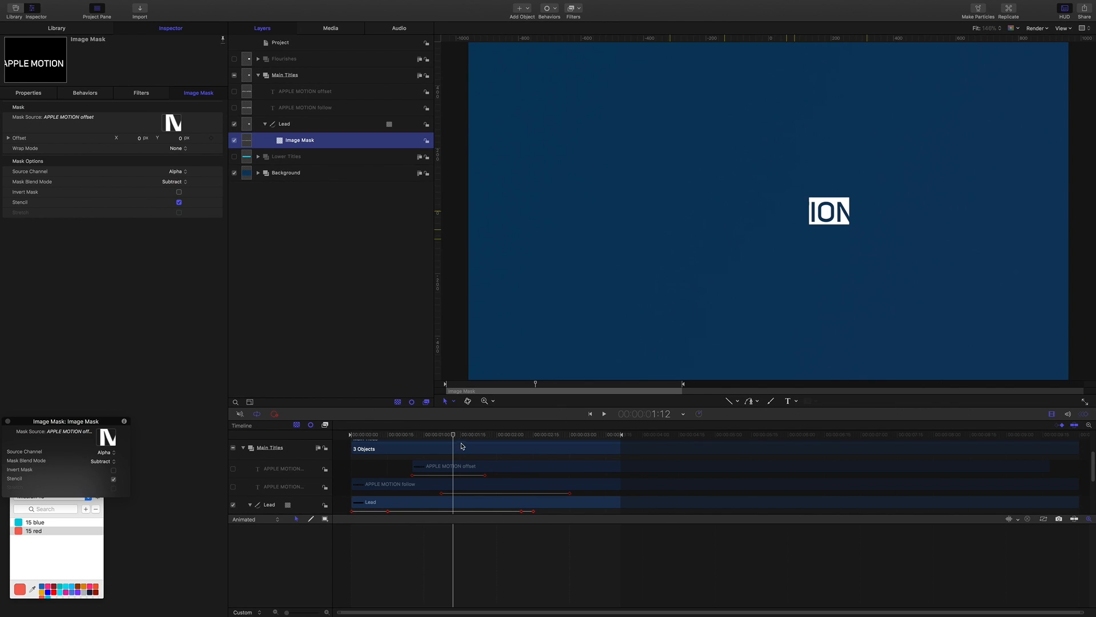
{"action": "left_click_drag", "start_coordinate": [455, 435], "coordinate": [433, 435]}
{"action": "left_click_drag", "start_coordinate": [433, 435], "coordinate": [468, 437]}
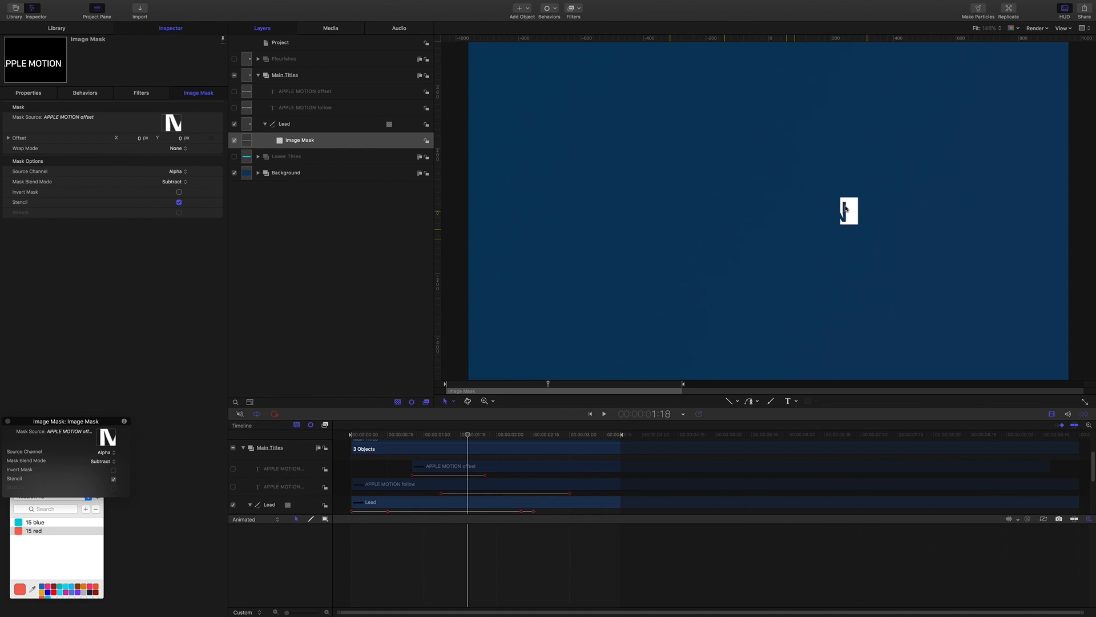
{"action": "mouse_move", "coordinate": [469, 437]}
{"action": "left_mouse_down"}
{"action": "mouse_move", "coordinate": [496, 437]}
{"action": "mouse_move", "coordinate": [478, 437]}
{"action": "left_mouse_up"}
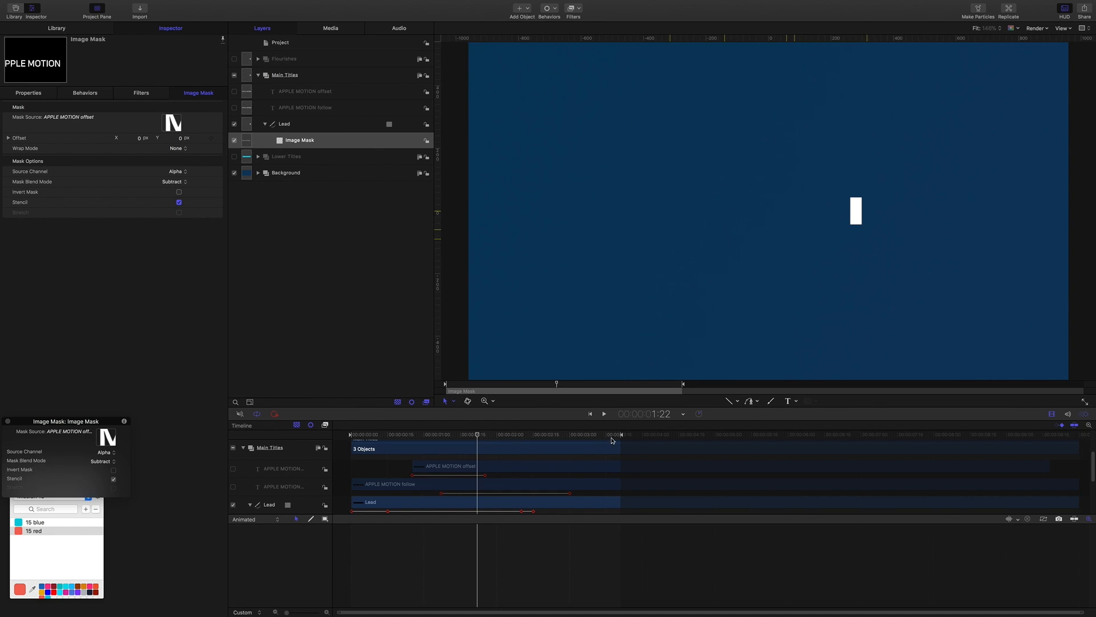
Go to 1:20 and slightly shorten the curve handle on the offset text's first X position keyframe.
{"action": "left_click", "coordinate": [661, 414]}
{"action": "type", "text": "120"}
{"action": "key", "text": "Return"}
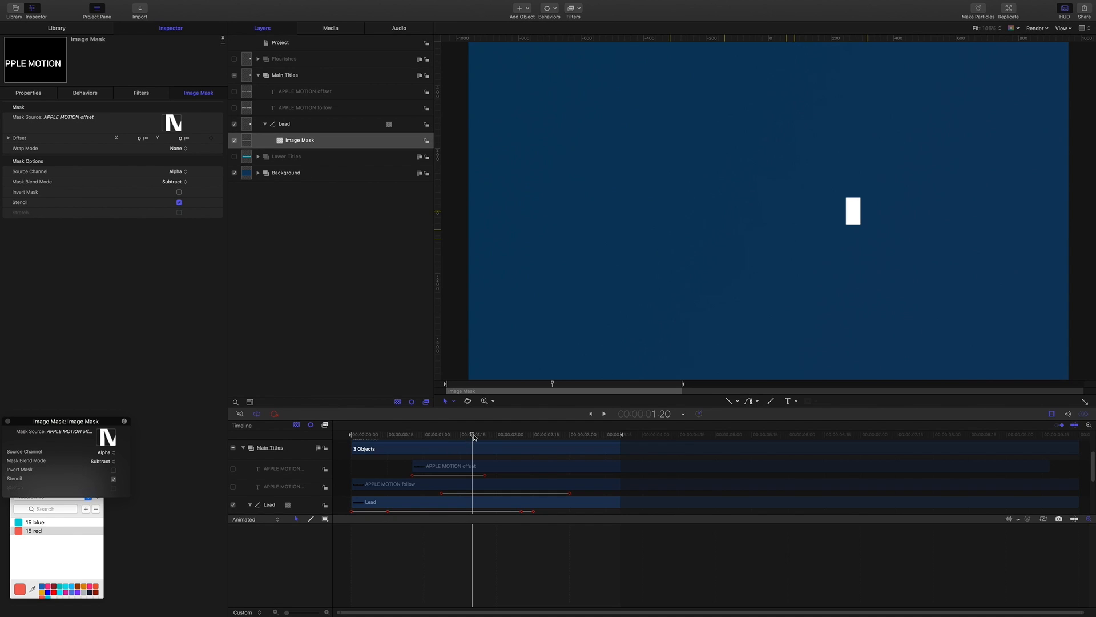
{"action": "left_click", "coordinate": [299, 93]}
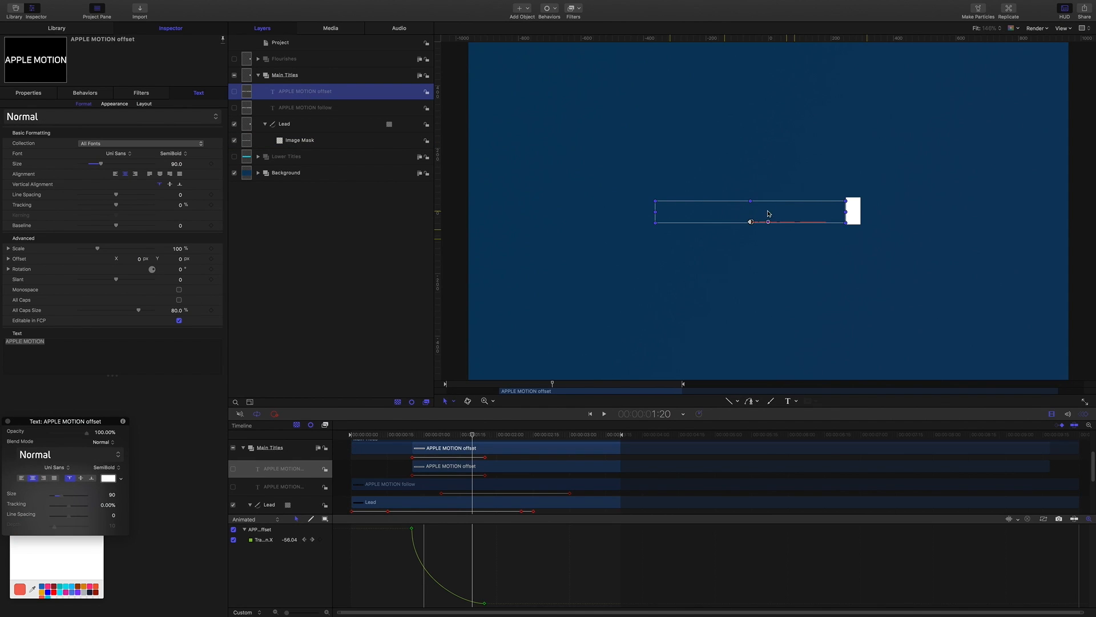
{"action": "left_click", "coordinate": [411, 528]}
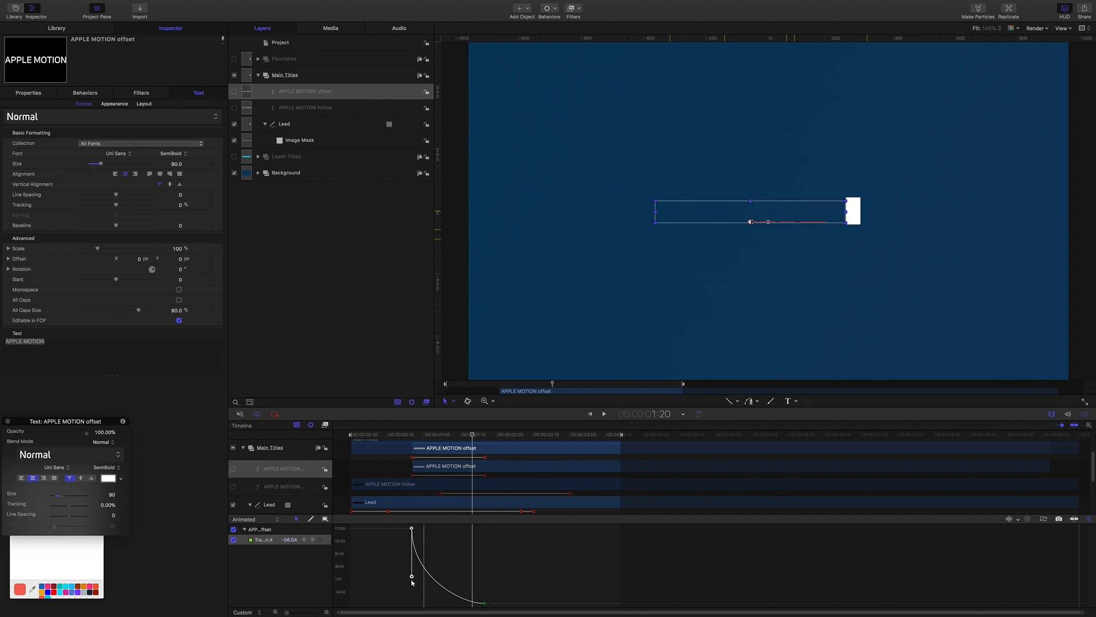
{"action": "mouse_move", "coordinate": [412, 577]}
{"action": "left_mouse_down"}
{"action": "mouse_move", "coordinate": [412, 555]}
{"action": "mouse_move", "coordinate": [411, 567]}
{"action": "left_mouse_up"}
Set the offset text's X position keyframe at 1:25 to -38.02 px and scrub back to check the cut-out in the line.
{"action": "left_click_drag", "start_coordinate": [475, 435], "coordinate": [484, 436]}
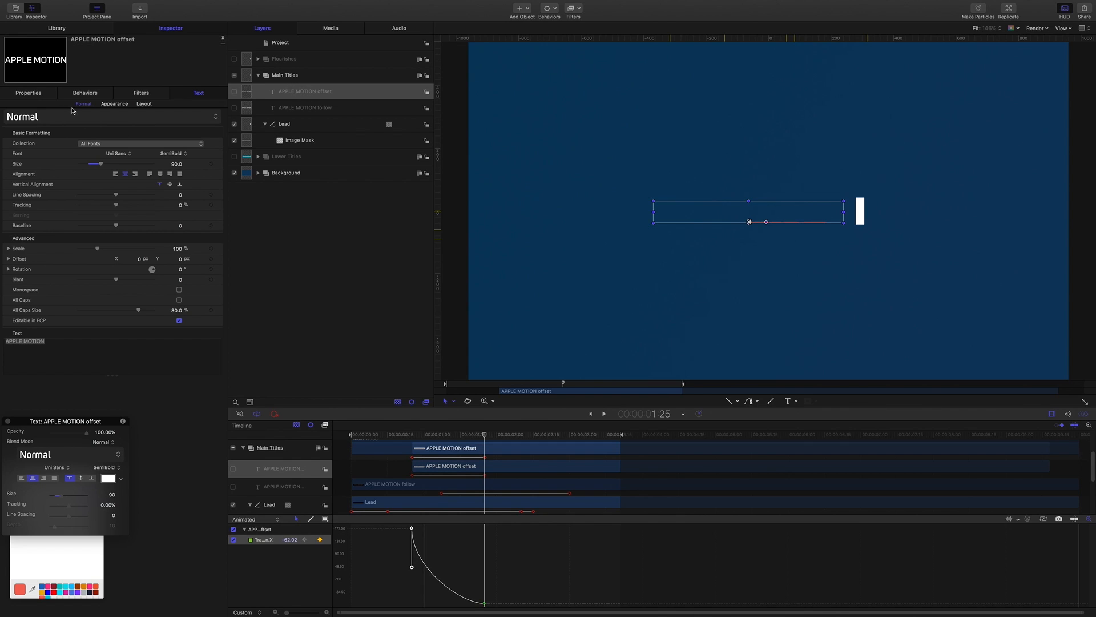
{"action": "left_click", "coordinate": [35, 94]}
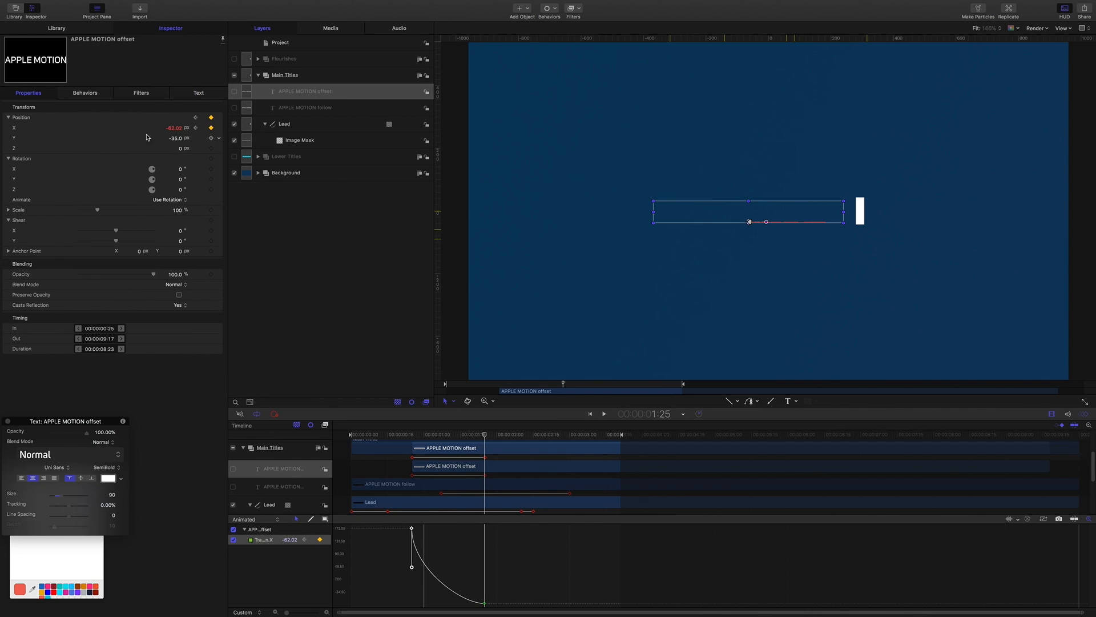
{"action": "left_click_drag", "start_coordinate": [174, 129], "coordinate": [186, 129]}
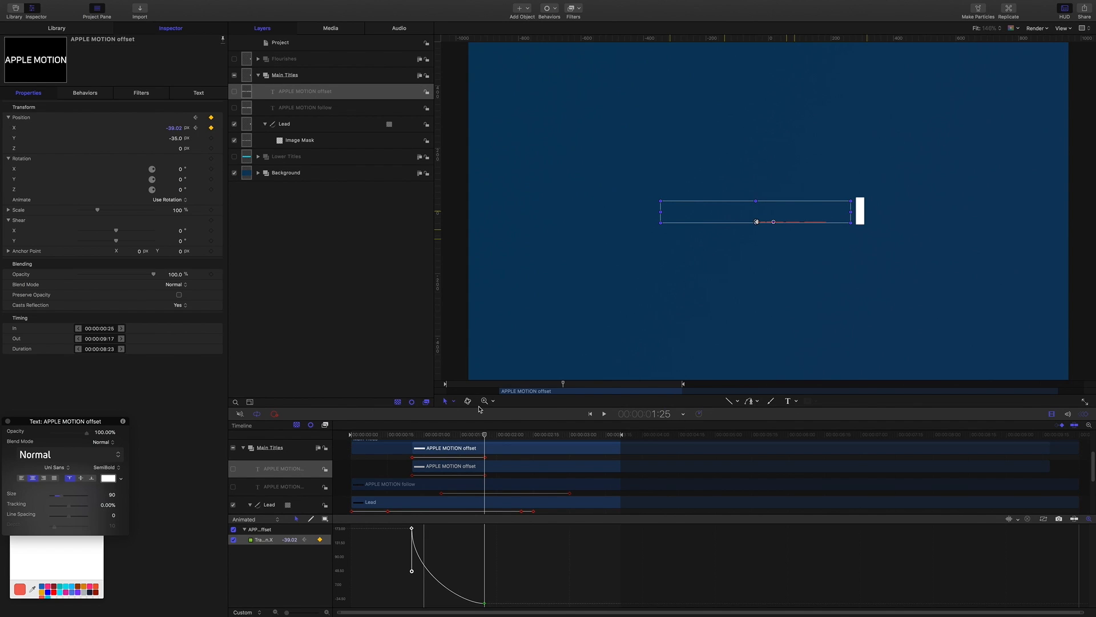
{"action": "left_click_drag", "start_coordinate": [484, 436], "coordinate": [473, 438]}
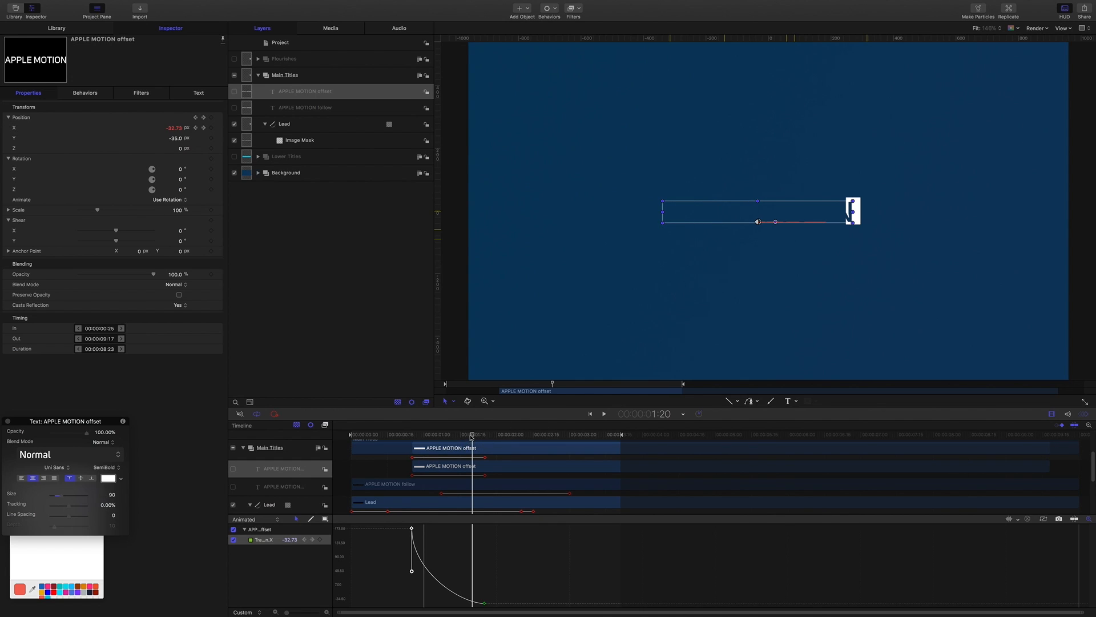
{"action": "left_click_drag", "start_coordinate": [473, 436], "coordinate": [474, 437]}
{"action": "mouse_move", "coordinate": [472, 434]}
{"action": "left_mouse_down"}
{"action": "mouse_move", "coordinate": [484, 436]}
{"action": "mouse_move", "coordinate": [460, 435]}
{"action": "left_mouse_up"}
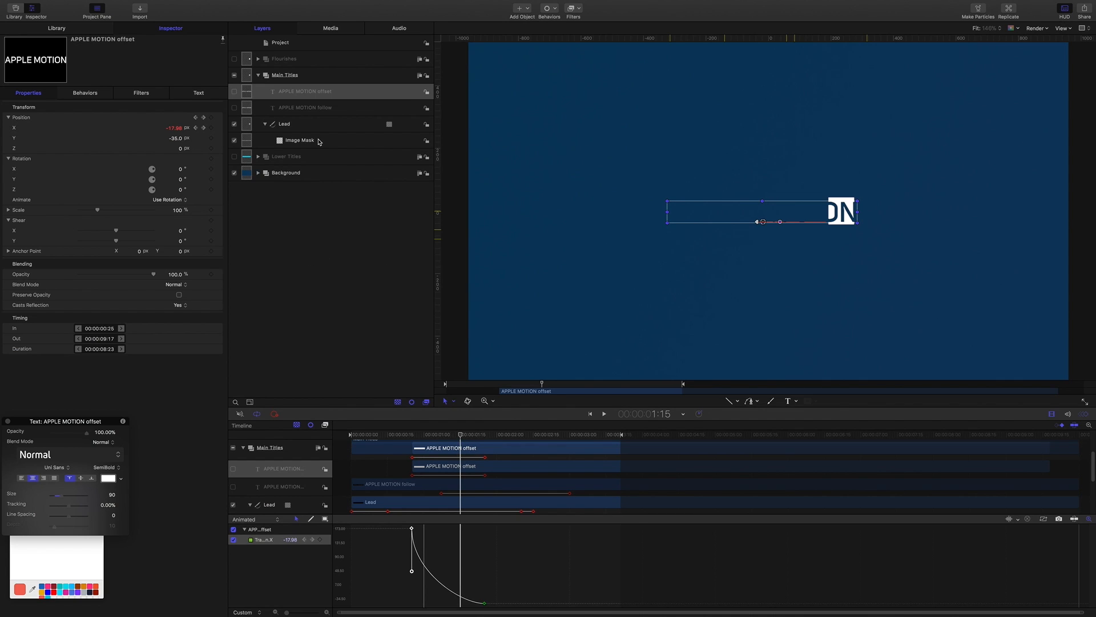
Make the APPLE MOTION follow layer visible and check it against the masked line around 1:16.
{"action": "left_click", "coordinate": [313, 110]}
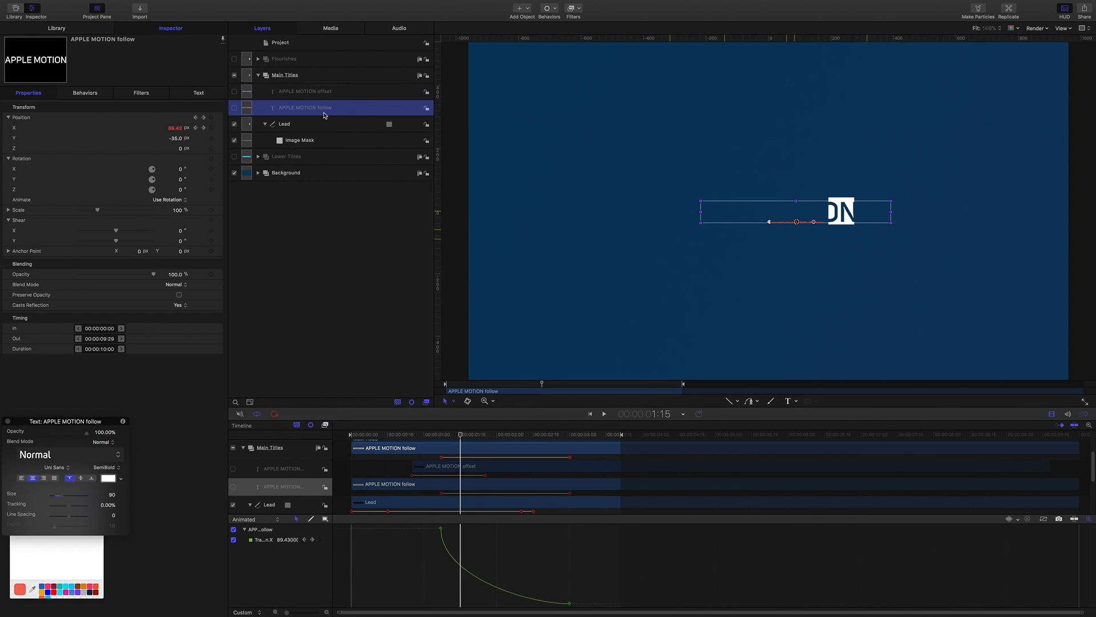
{"action": "left_click", "coordinate": [234, 108]}
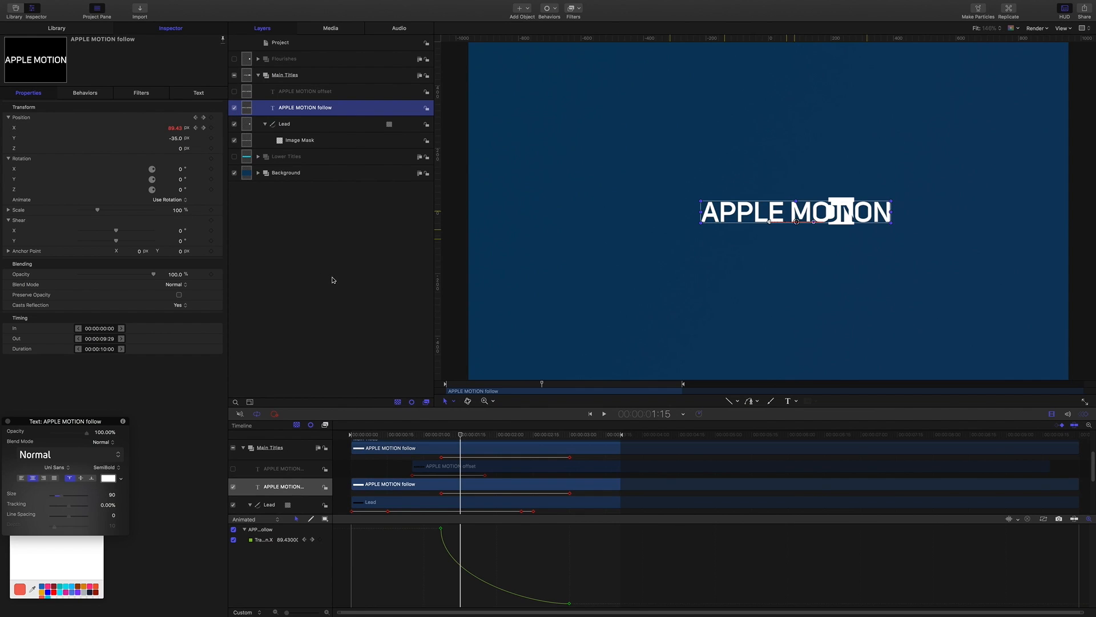
{"action": "mouse_move", "coordinate": [461, 437]}
{"action": "left_mouse_down"}
{"action": "mouse_move", "coordinate": [491, 440]}
{"action": "mouse_move", "coordinate": [463, 437]}
{"action": "left_mouse_up"}
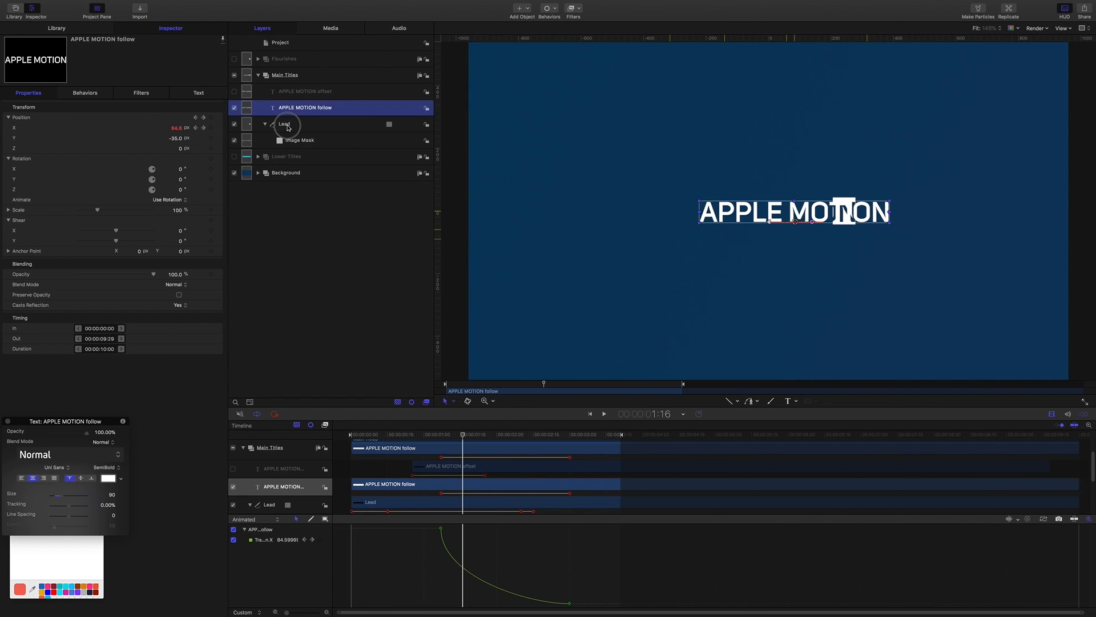
Duplicate the Lead line, rename the copy Follow, and delete its image mask.
{"action": "left_click", "coordinate": [285, 125]}
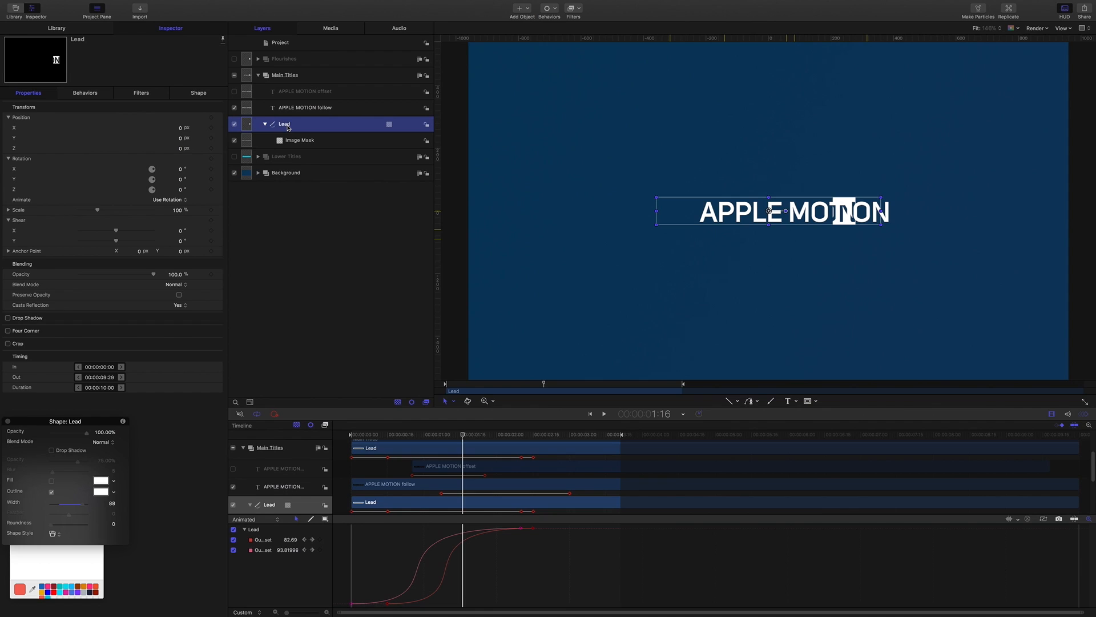
{"action": "key", "text": "super+d"}
{"action": "double_click", "coordinate": [291, 126]}
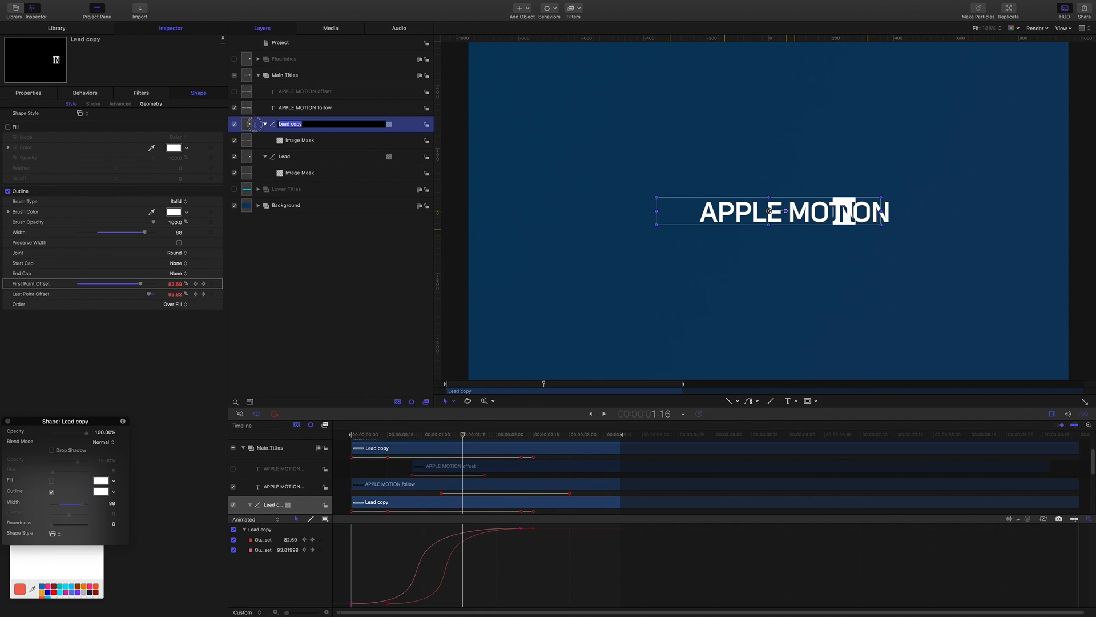
{"action": "type", "text": "Follow"}
{"action": "key", "text": "Return"}
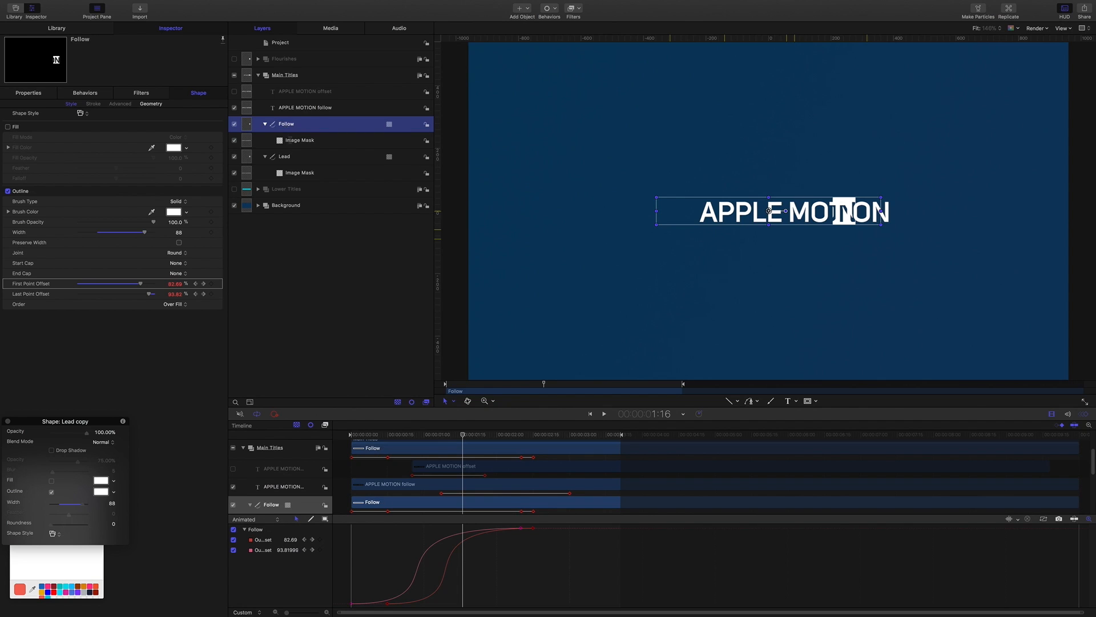
{"action": "left_click", "coordinate": [298, 140]}
{"action": "key", "text": "Delete"}
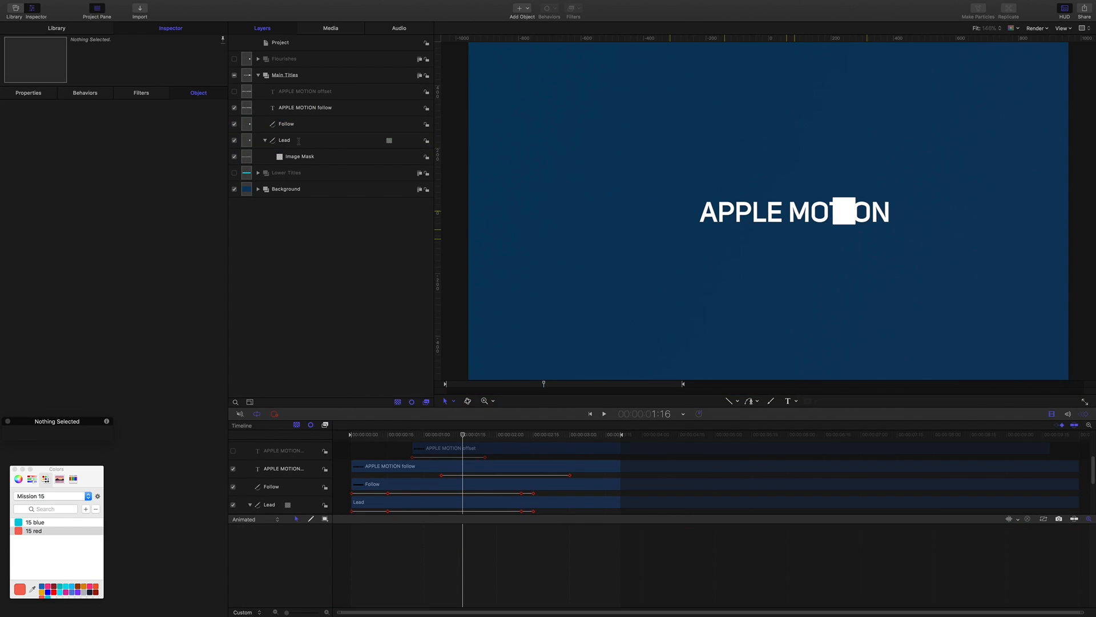
Add an image mask to the APPLE MOTION follow text and name it Follow Mask.
{"action": "left_click", "coordinate": [298, 111]}
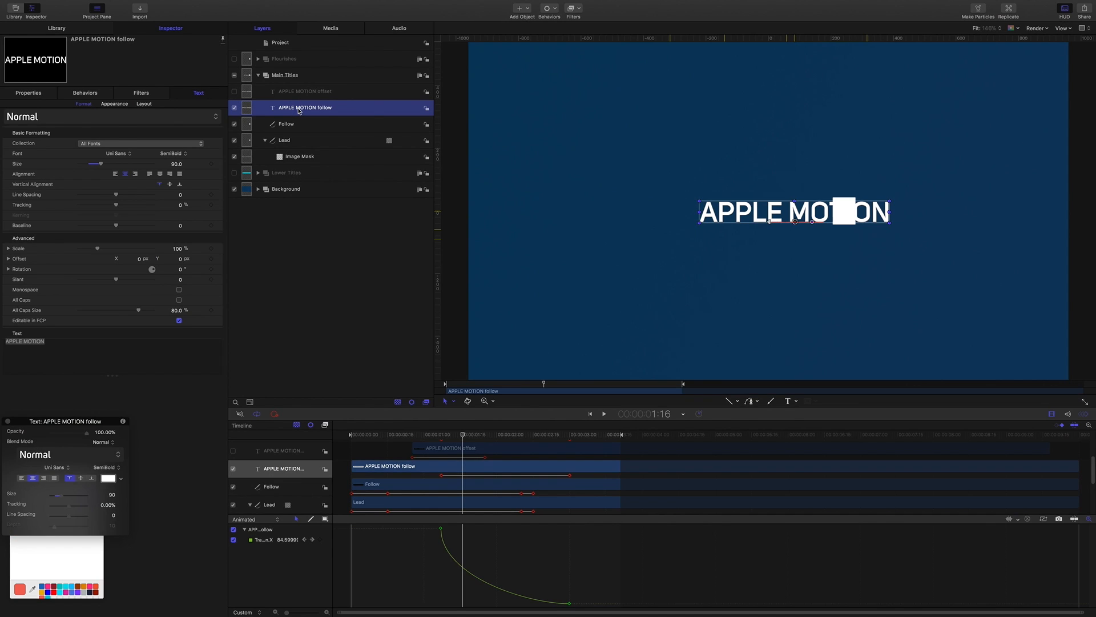
{"action": "right_click", "coordinate": [298, 110]}
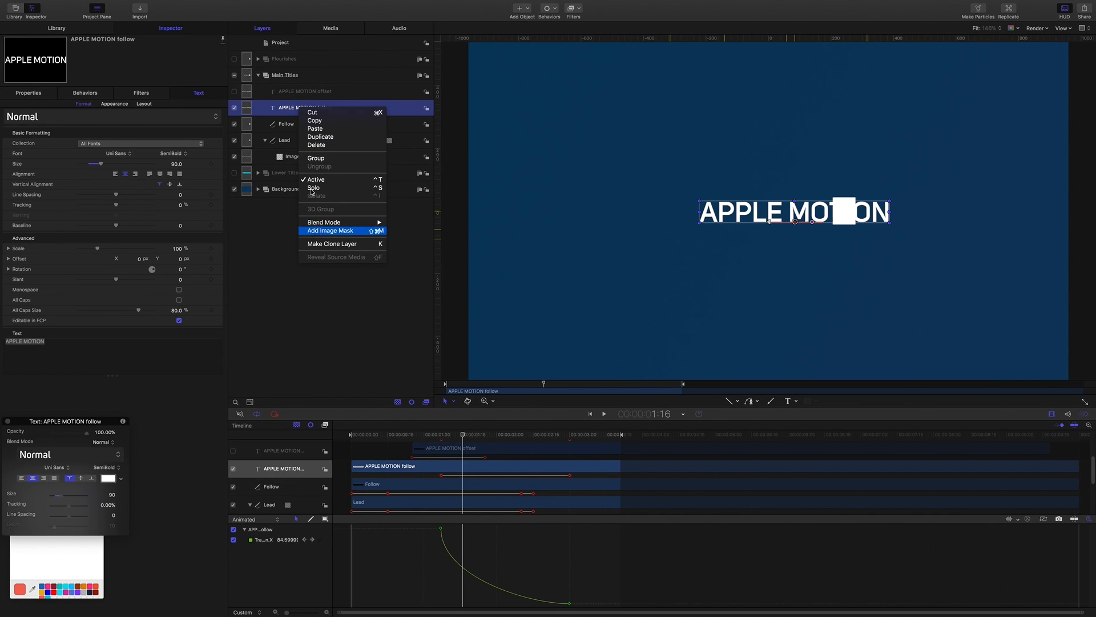
{"action": "left_click", "coordinate": [330, 230]}
{"action": "double_click", "coordinate": [302, 125]}
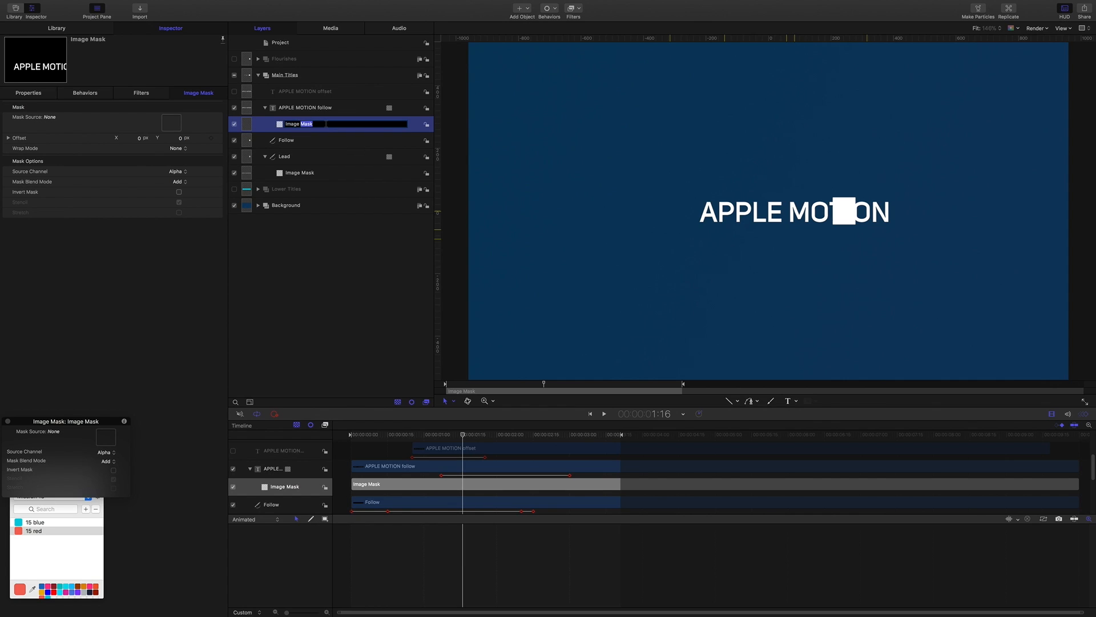
{"action": "type", "text": "Follow Mask"}
{"action": "key", "text": "Return"}
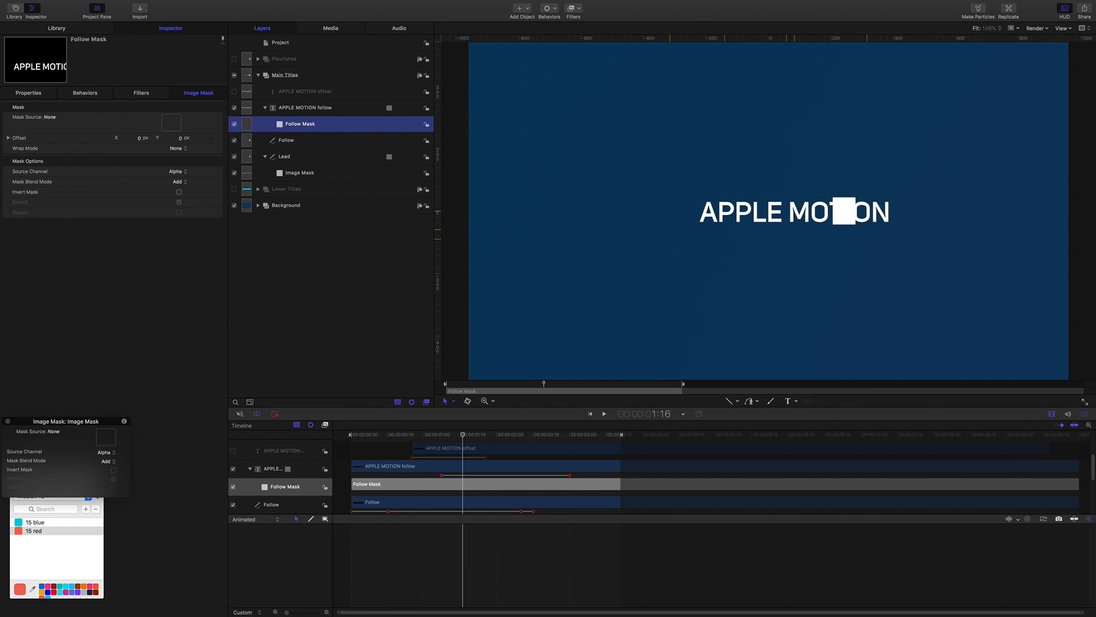
Set the Follow line as the Follow Mask's source with blend mode Subtract, and scrub around 1:07 to check the text.
{"action": "left_click_drag", "start_coordinate": [280, 144], "coordinate": [167, 120]}
{"action": "left_click", "coordinate": [180, 181]}
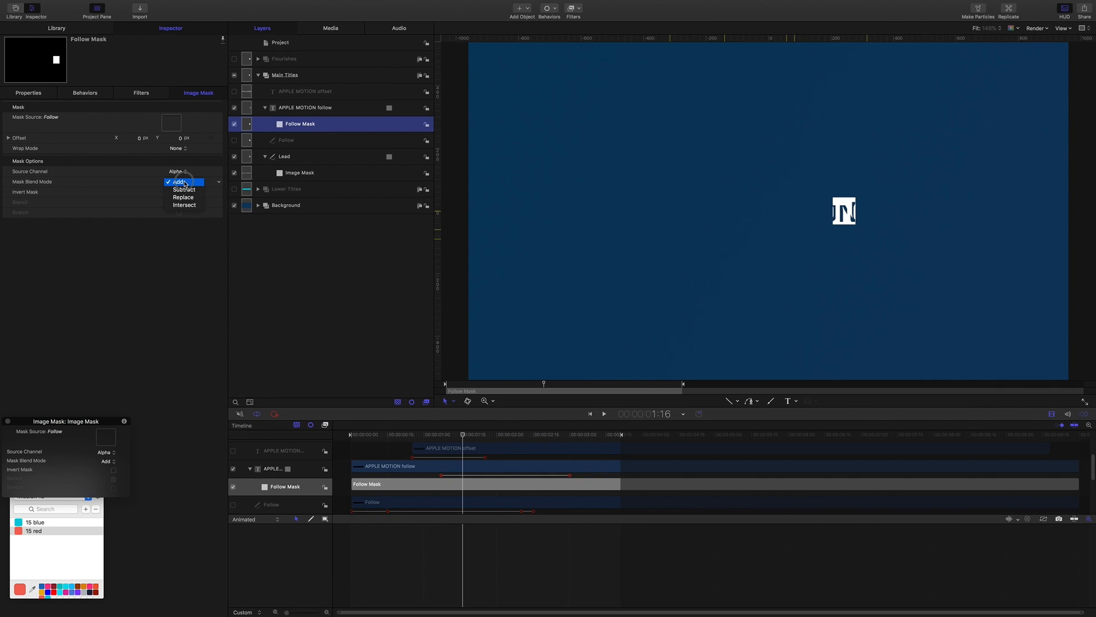
{"action": "left_click", "coordinate": [184, 190]}
{"action": "left_click_drag", "start_coordinate": [464, 436], "coordinate": [442, 439]}
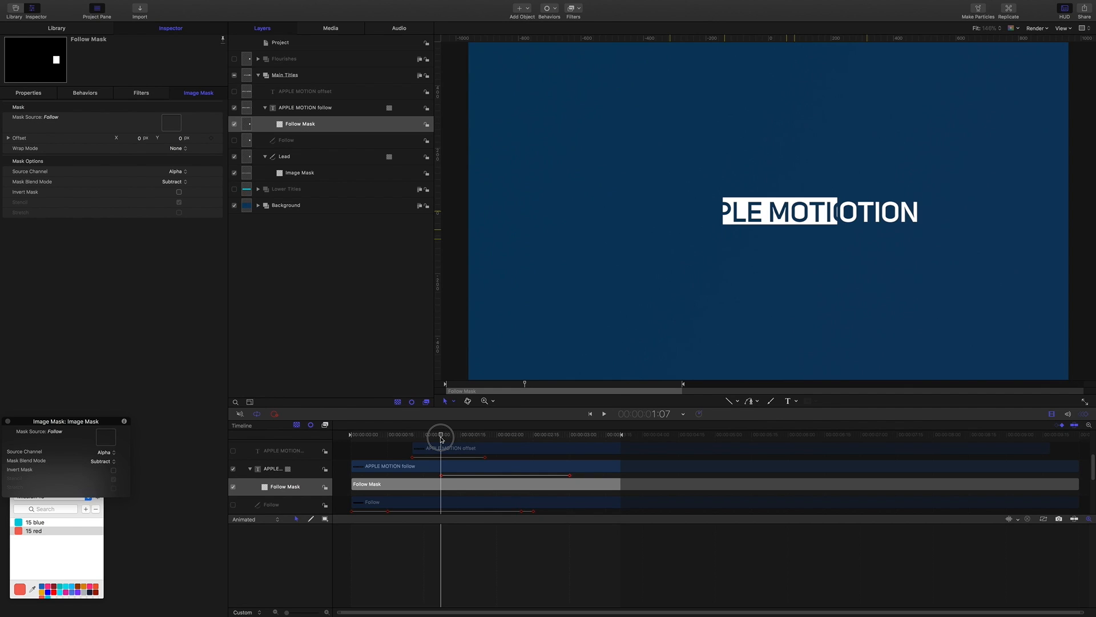
{"action": "left_click_drag", "start_coordinate": [440, 437], "coordinate": [444, 438]}
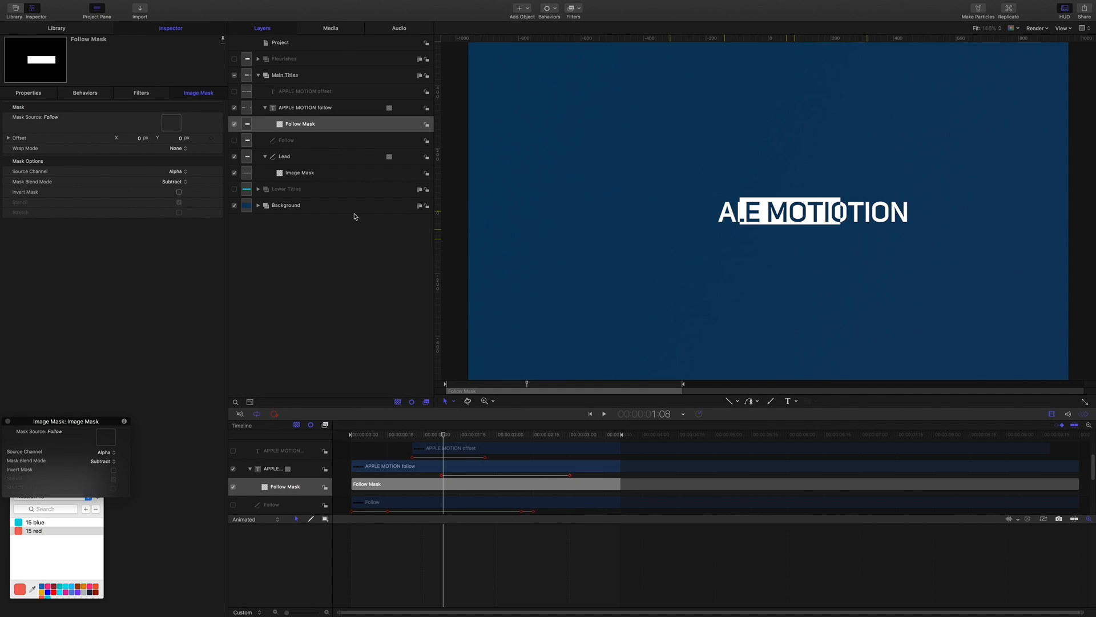
Duplicate the Follow line and rename the copy FPO.
{"action": "left_click", "coordinate": [289, 141]}
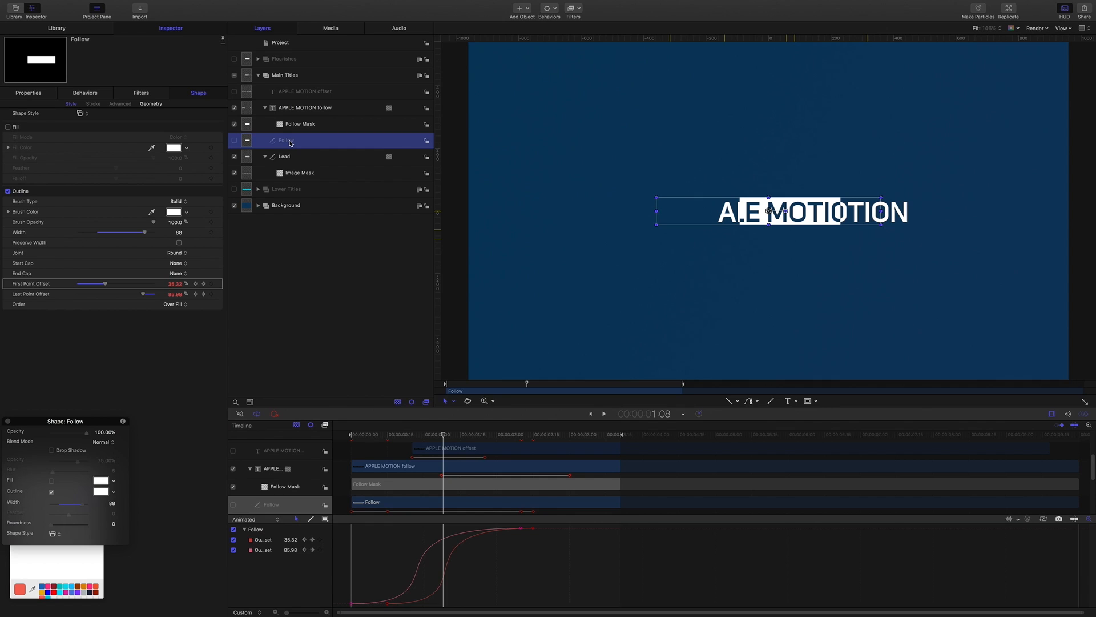
{"action": "key", "text": "super+d"}
{"action": "double_click", "coordinate": [289, 141]}
{"action": "type", "text": "FPO"}
{"action": "key", "text": "Return"}
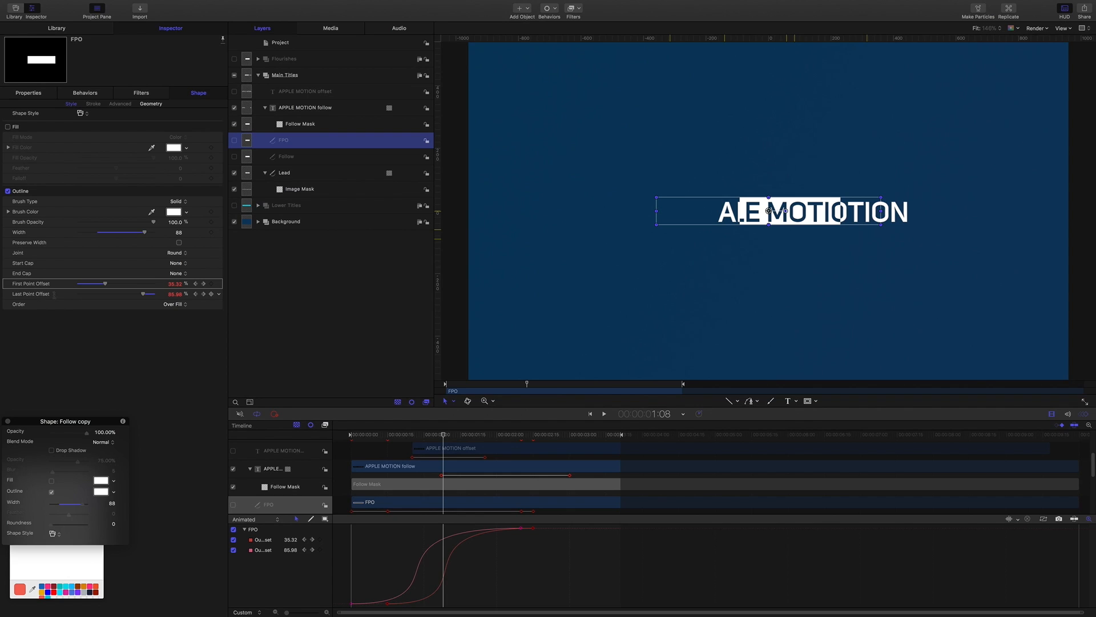
Reset the FPO line's Last Point Offset, make the line visible, and scrub around 1:08 to check its coverage.
{"action": "left_click", "coordinate": [220, 297]}
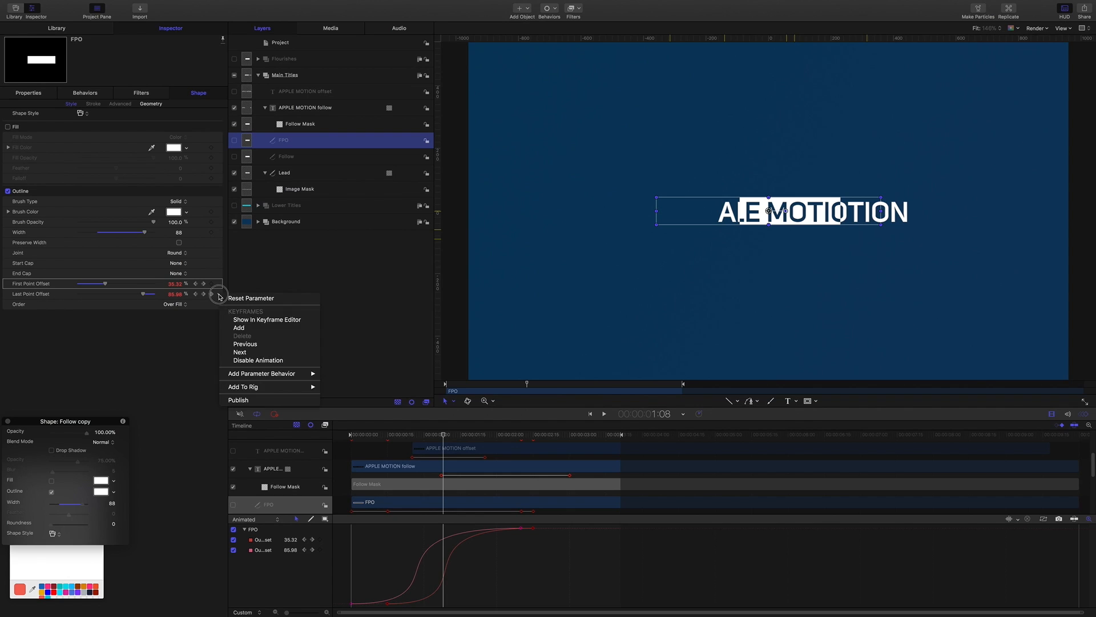
{"action": "left_click", "coordinate": [234, 299]}
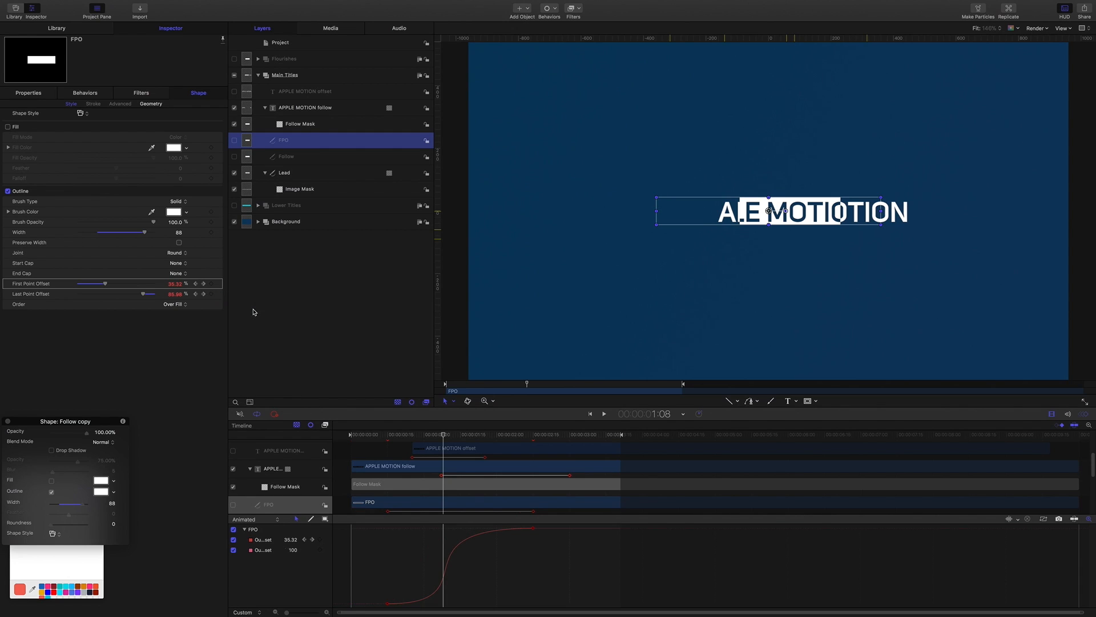
{"action": "left_click", "coordinate": [234, 140]}
{"action": "mouse_move", "coordinate": [443, 437]}
{"action": "left_mouse_down"}
{"action": "mouse_move", "coordinate": [396, 439]}
{"action": "mouse_move", "coordinate": [444, 439]}
{"action": "left_mouse_up"}
{"action": "left_click_drag", "start_coordinate": [473, 441], "coordinate": [445, 446]}
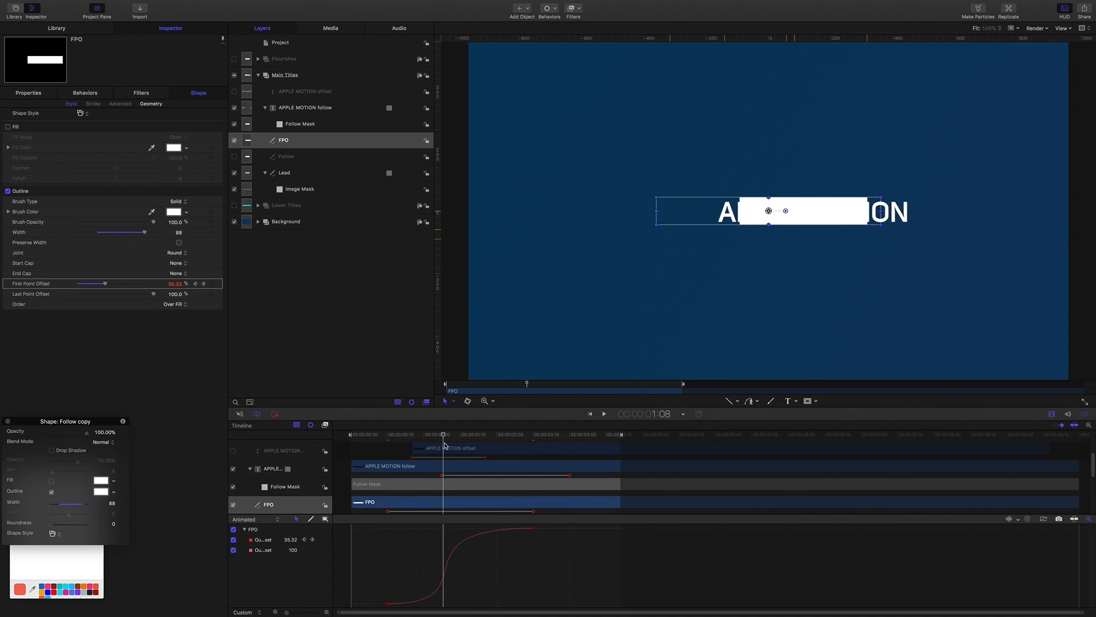
Add a second image mask to the APPLE MOTION follow text and name it FPO Mask.
{"action": "left_click", "coordinate": [303, 109]}
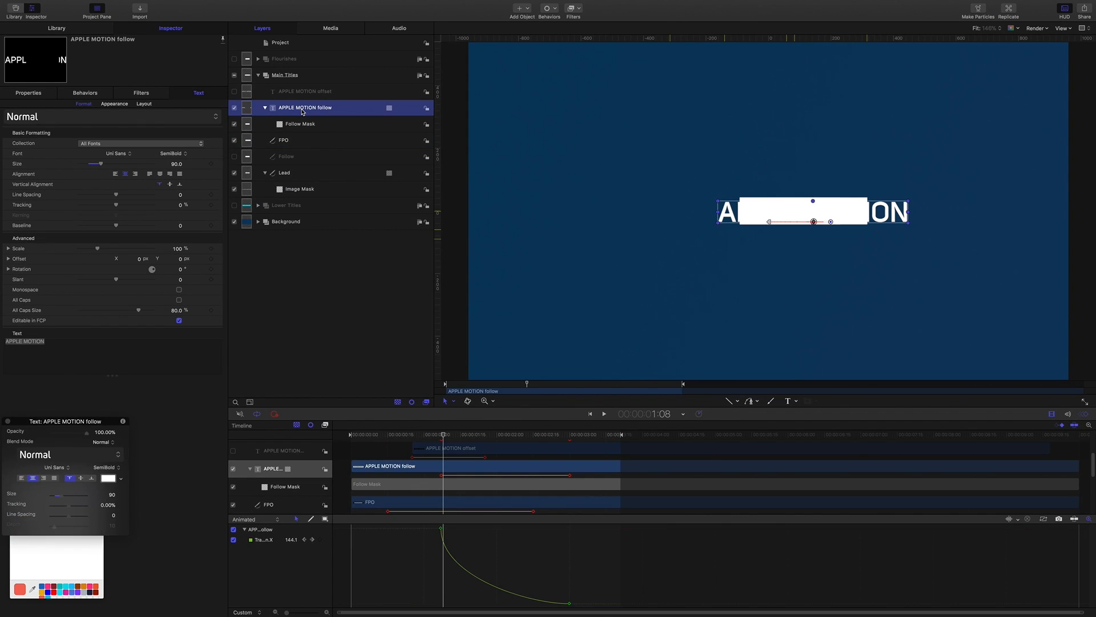
{"action": "right_click", "coordinate": [303, 112]}
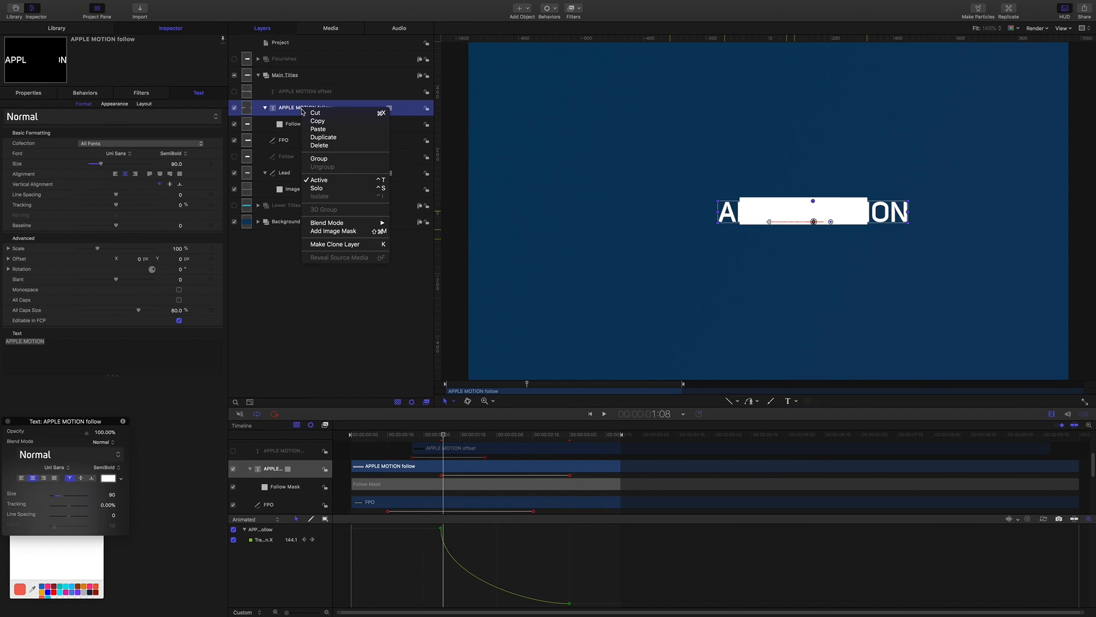
{"action": "left_click", "coordinate": [327, 232]}
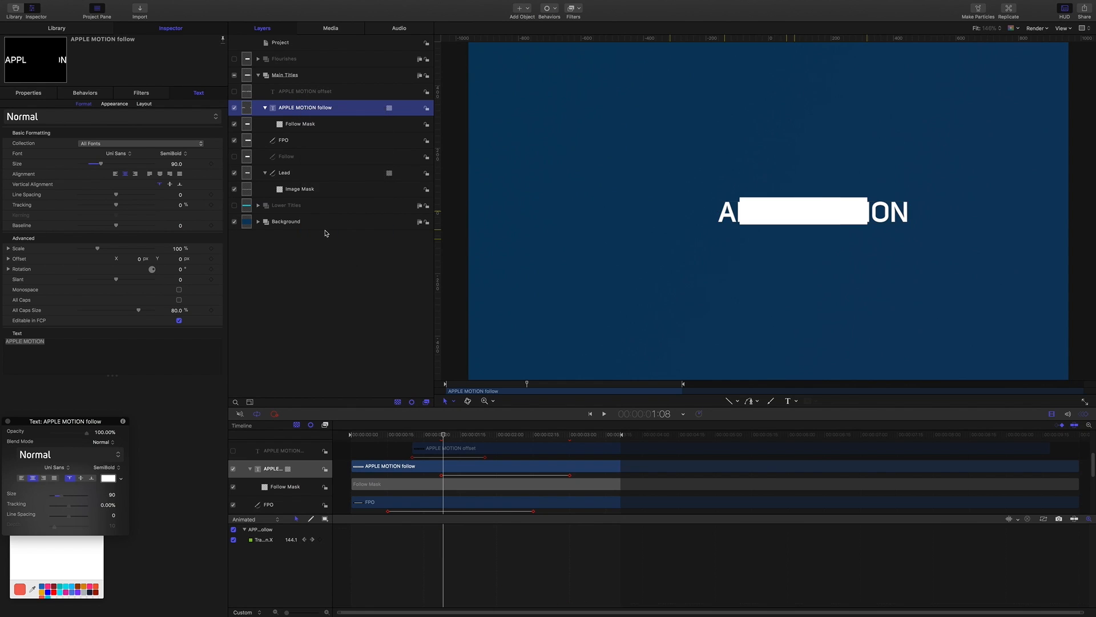
{"action": "double_click", "coordinate": [307, 124]}
{"action": "left_click_drag", "start_coordinate": [314, 123], "coordinate": [270, 123]}
{"action": "type", "text": "FPO Mask"}
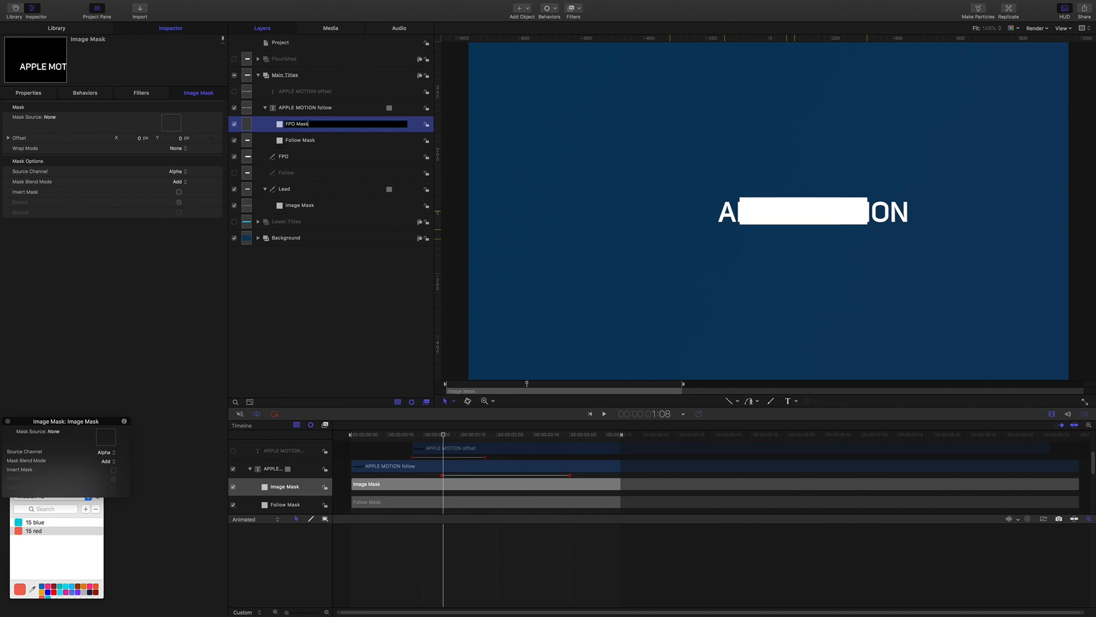
{"action": "key", "text": "Return"}
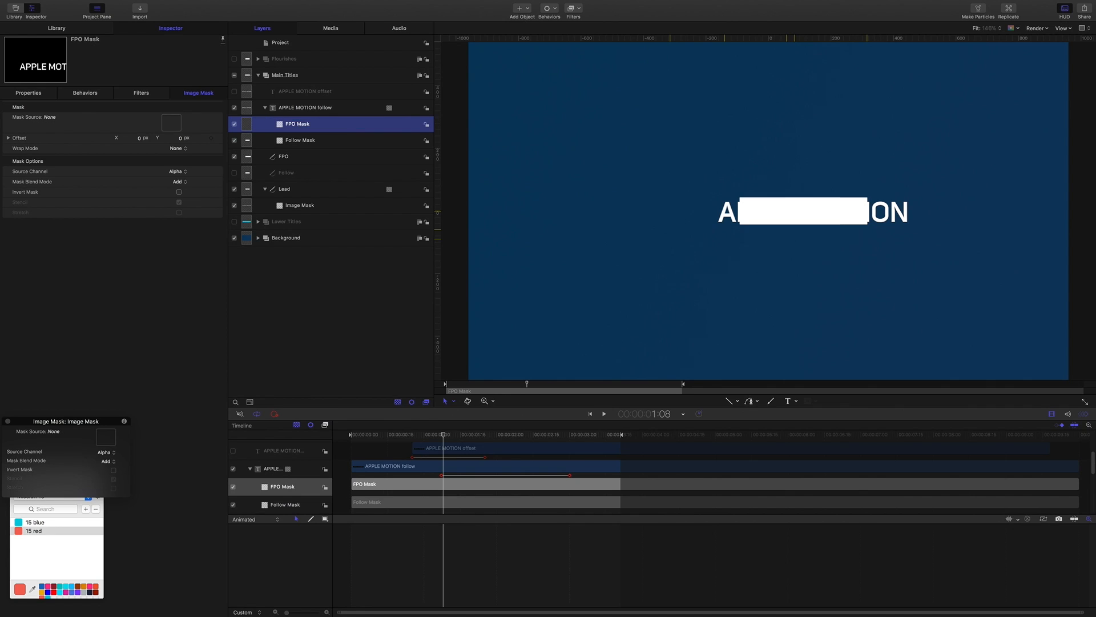
Set the FPO line as the FPO Mask's source with blend mode Subtract, and scrub to 1:12 to check the reveal.
{"action": "left_click_drag", "start_coordinate": [284, 156], "coordinate": [172, 123]}
{"action": "left_click", "coordinate": [180, 181]}
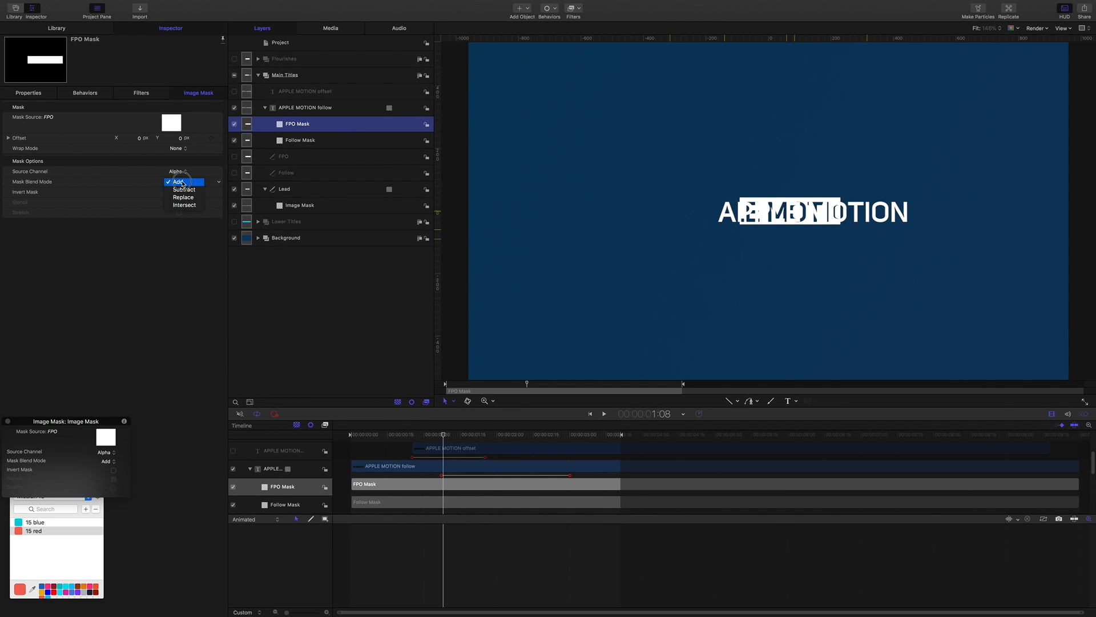
{"action": "left_click", "coordinate": [183, 189]}
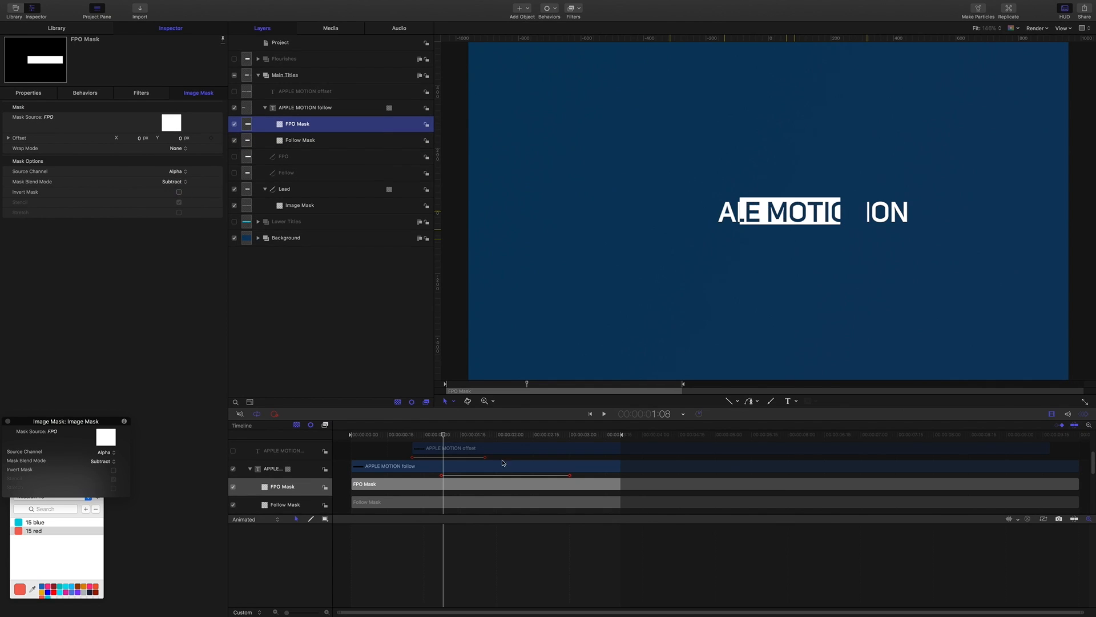
{"action": "mouse_move", "coordinate": [444, 441]}
{"action": "left_mouse_down"}
{"action": "mouse_move", "coordinate": [404, 440]}
{"action": "mouse_move", "coordinate": [487, 441]}
{"action": "mouse_move", "coordinate": [452, 440]}
{"action": "left_mouse_up"}
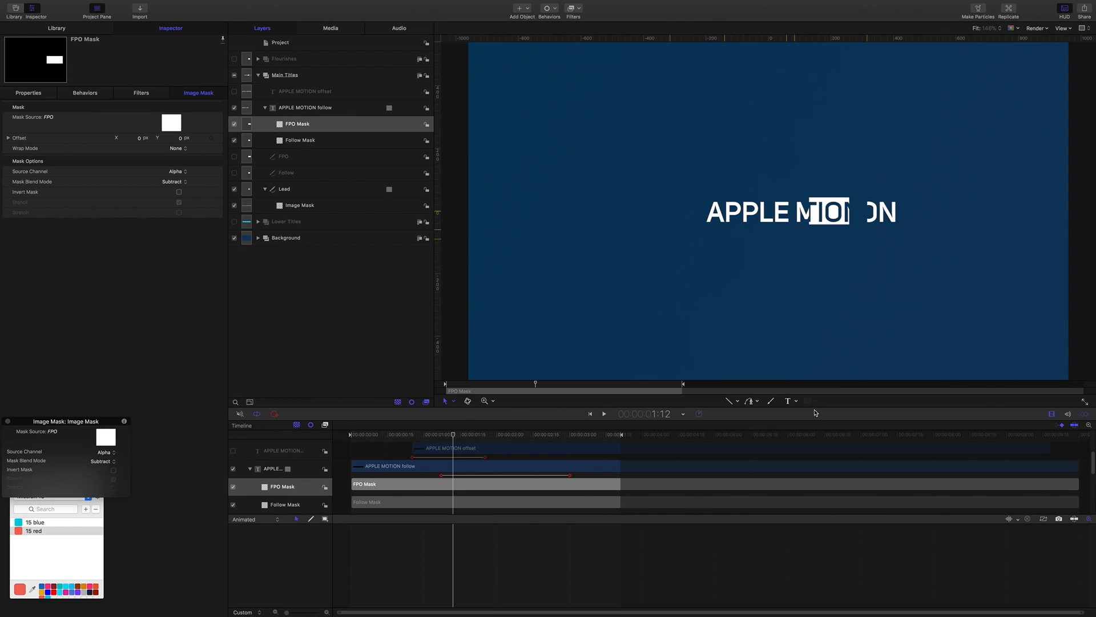
Draw a white rectangle in the Main Titles group over the stray letters at the title's right end and name it Trim.
{"action": "left_click", "coordinate": [286, 76]}
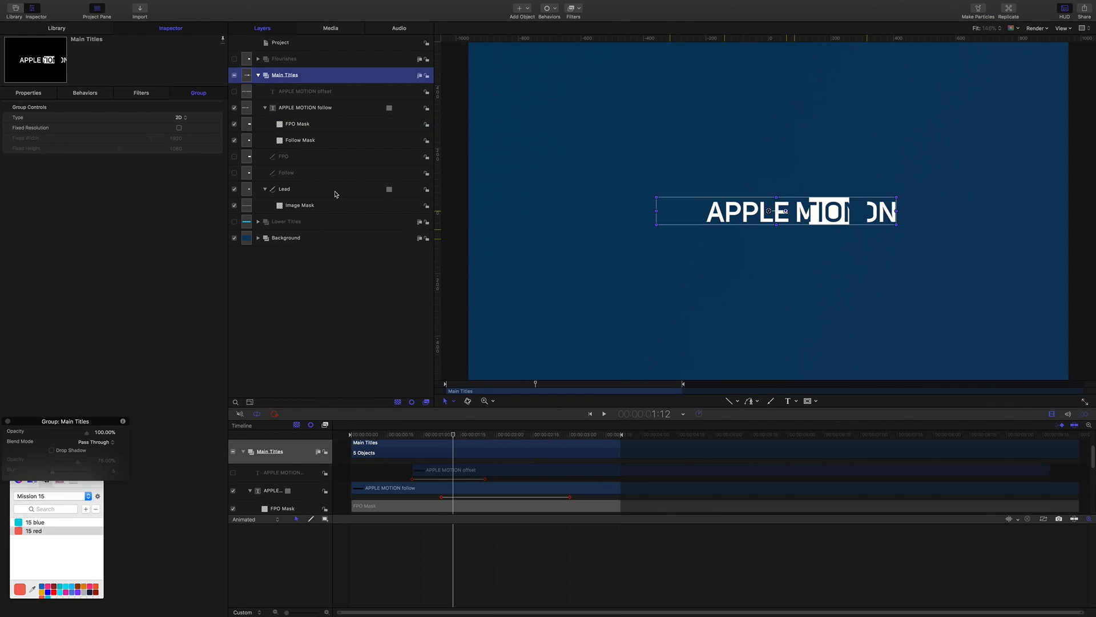
{"action": "left_click", "coordinate": [735, 405]}
{"action": "left_click", "coordinate": [748, 412]}
{"action": "mouse_move", "coordinate": [865, 195]}
{"action": "left_mouse_down"}
{"action": "mouse_move", "coordinate": [895, 228]}
{"action": "mouse_move", "coordinate": [955, 229]}
{"action": "left_mouse_up"}
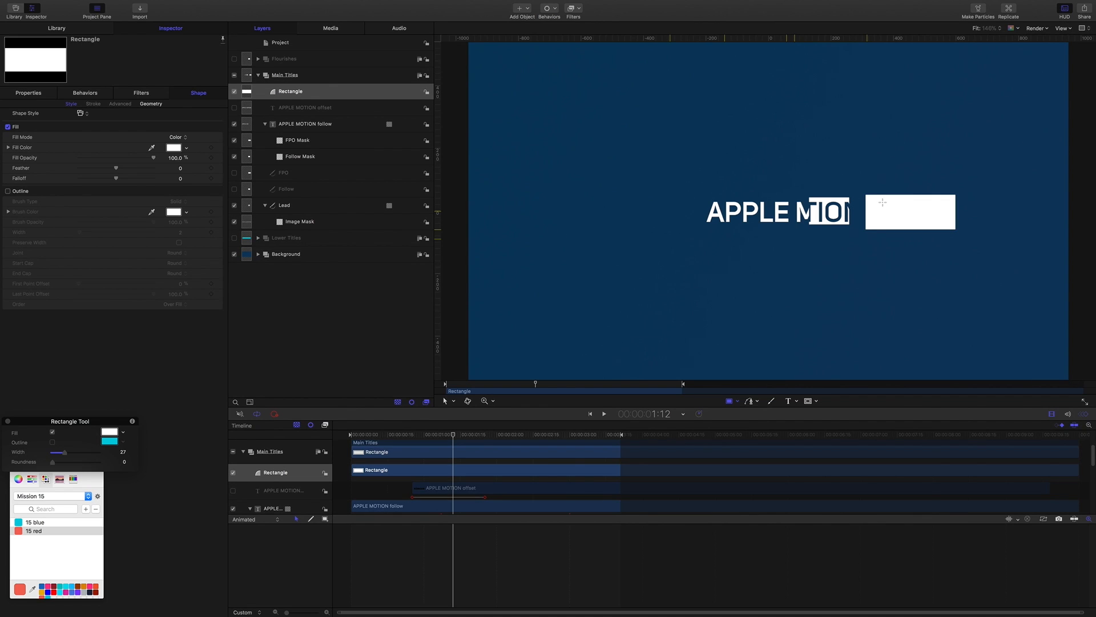
{"action": "double_click", "coordinate": [285, 93]}
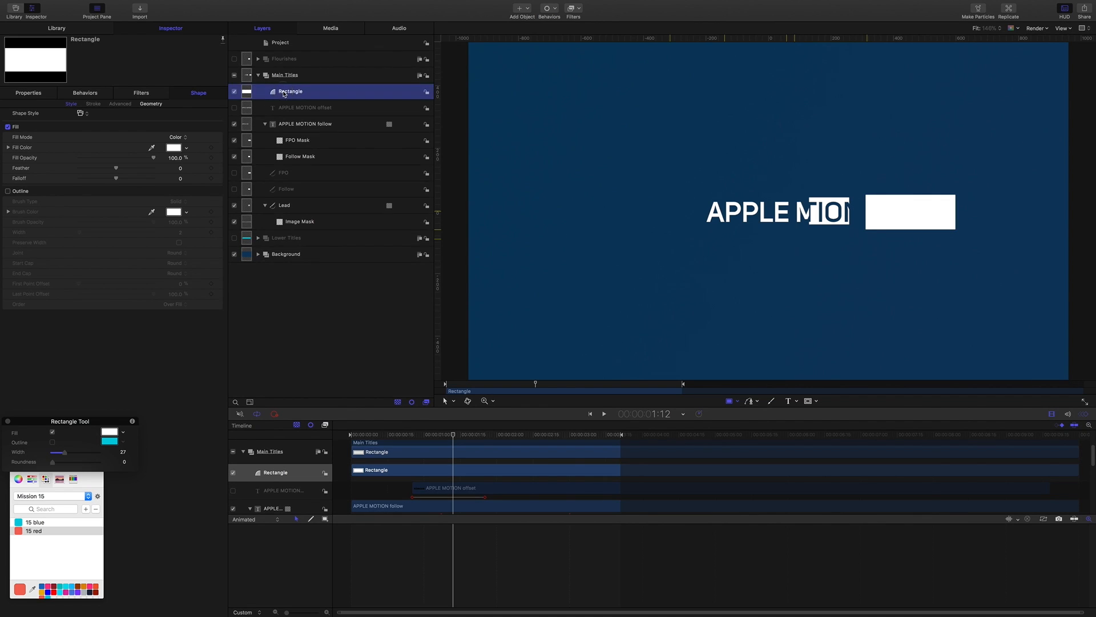
{"action": "type", "text": "Tr"}
{"action": "key", "text": "Return"}
Add a third image mask to the APPLE MOTION follow text and name it Trim Mask.
{"action": "left_click", "coordinate": [298, 124]}
{"action": "right_click", "coordinate": [298, 125]}
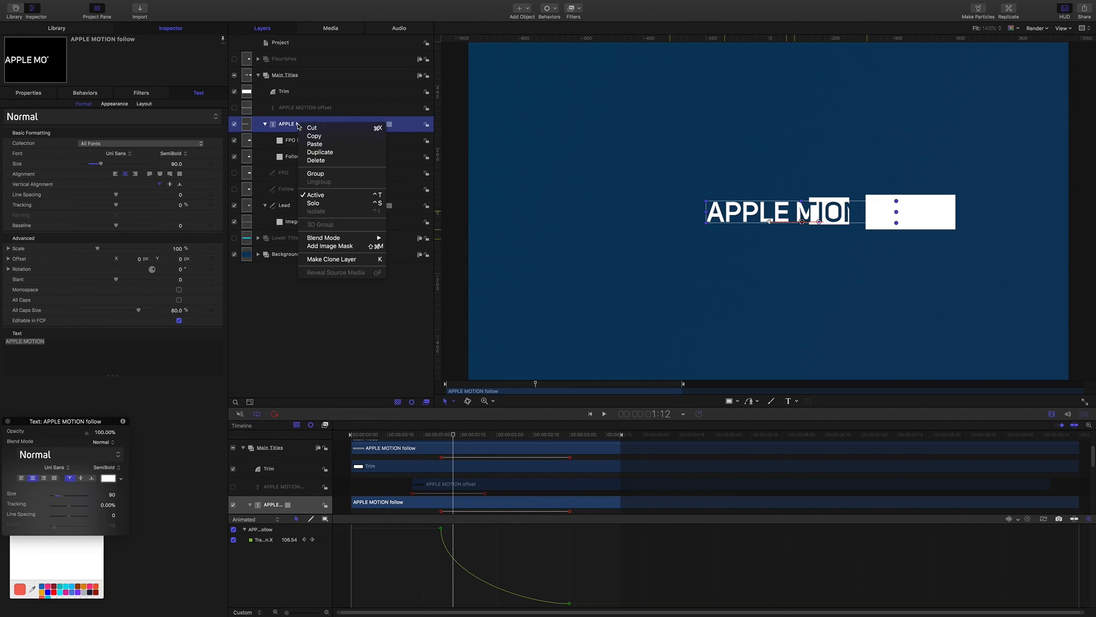
{"action": "left_click", "coordinate": [330, 246]}
{"action": "double_click", "coordinate": [300, 141]}
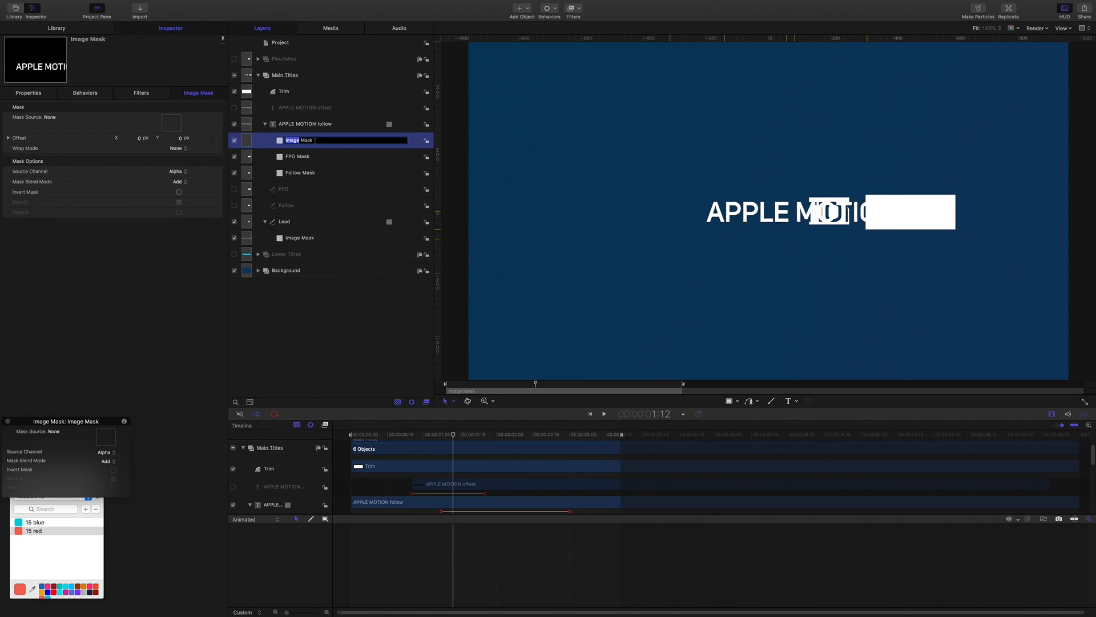
{"action": "type", "text": "Tri"}
{"action": "key", "text": "Return"}
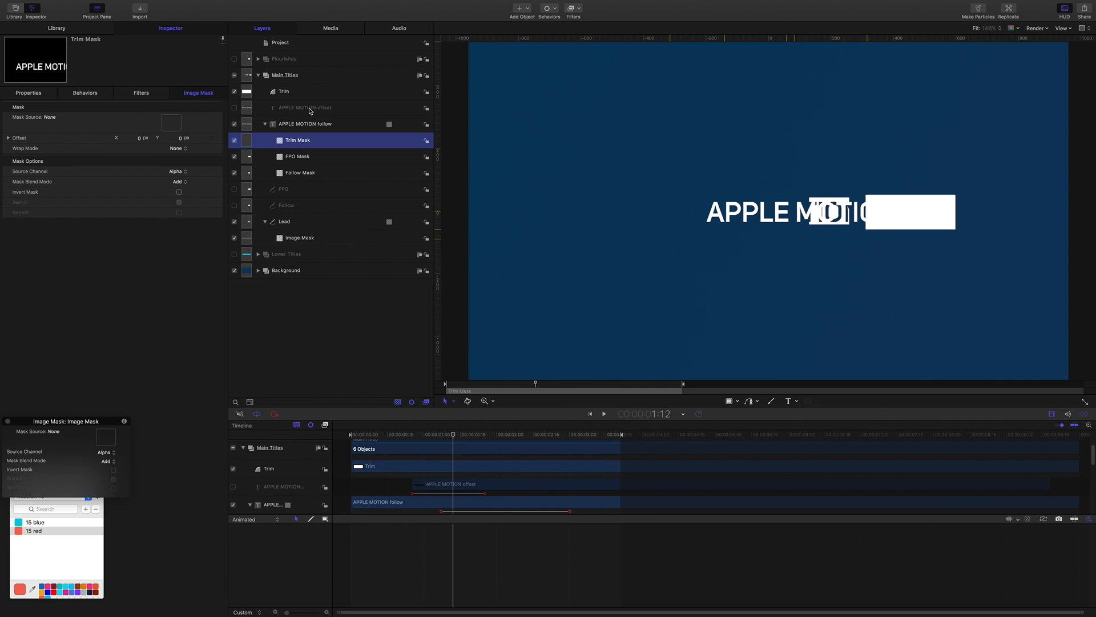
Set the Trim rectangle as the Trim Mask's source with blend mode Subtract, and scrub to 2:10 to check the title's end.
{"action": "left_click_drag", "start_coordinate": [286, 93], "coordinate": [177, 128]}
{"action": "left_click", "coordinate": [177, 181]}
{"action": "left_click", "coordinate": [180, 192]}
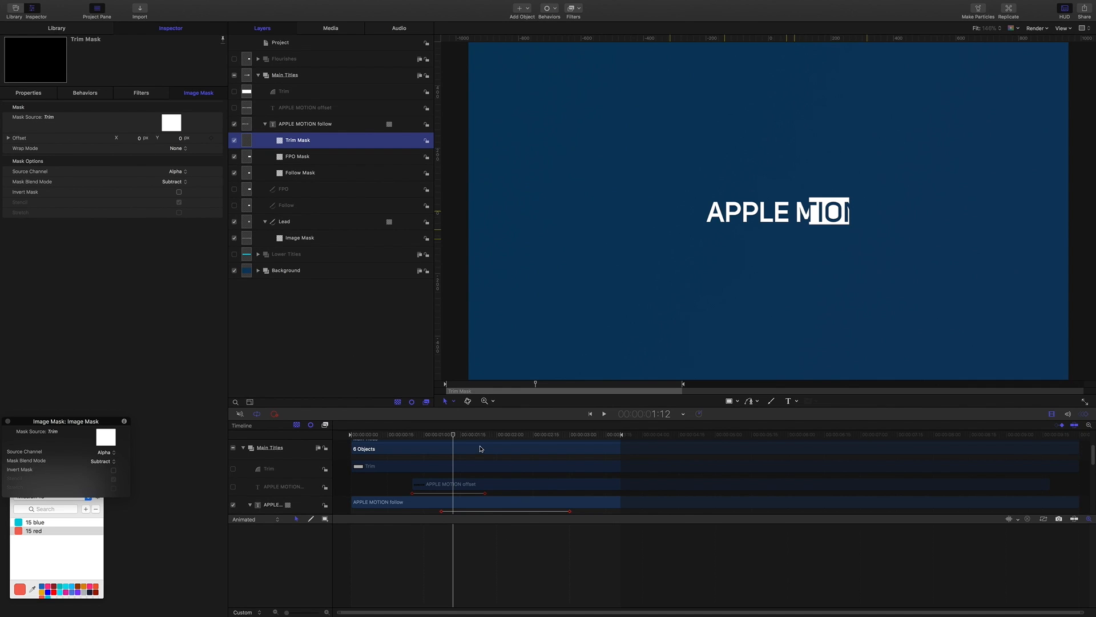
{"action": "left_click_drag", "start_coordinate": [451, 433], "coordinate": [521, 451]}
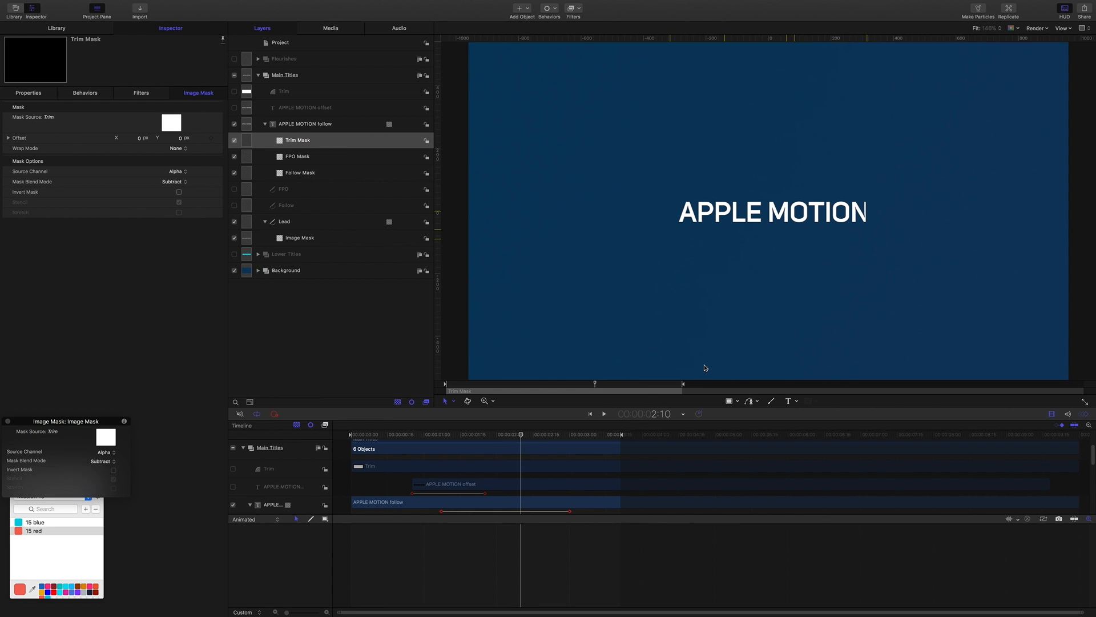
Shrink the Trim rectangle slightly from its left edge so it clears the N at the end of APPLE MOTION.
{"action": "left_click_drag", "start_coordinate": [773, 337], "coordinate": [785, 329]}
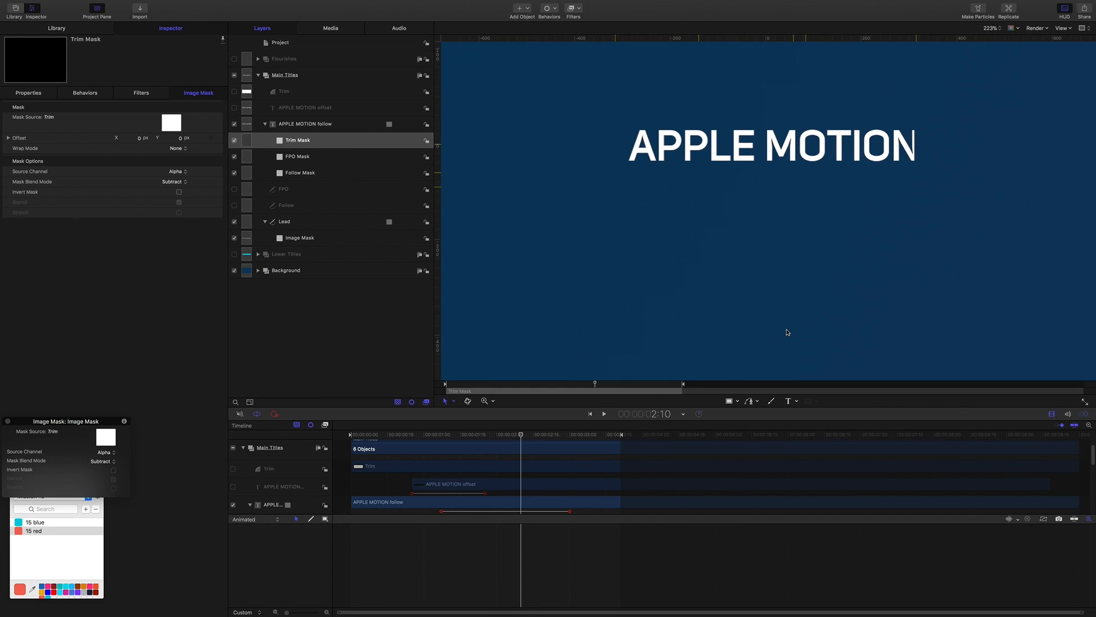
{"action": "key", "text": "h"}
{"action": "left_click_drag", "start_coordinate": [832, 221], "coordinate": [834, 252]}
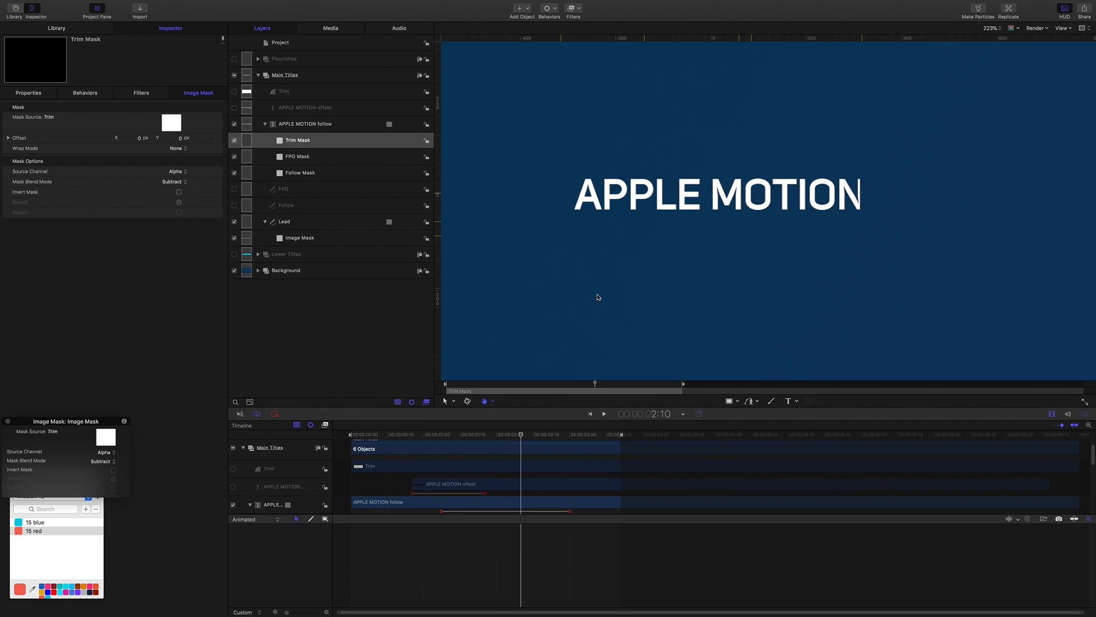
{"action": "left_click", "coordinate": [283, 91]}
{"action": "key", "text": "s"}
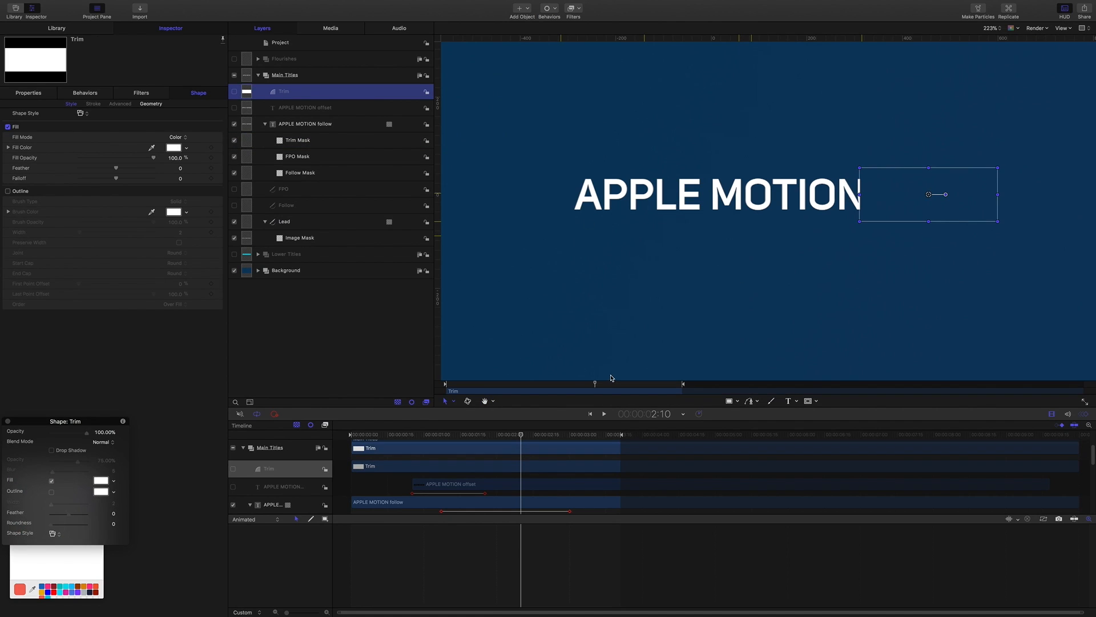
{"action": "left_click_drag", "start_coordinate": [860, 195], "coordinate": [865, 194]}
Scrub to 1:29 and align the Trim rectangle's left edge with the vertical guide at the title's right end.
{"action": "left_click_drag", "start_coordinate": [521, 434], "coordinate": [495, 438]}
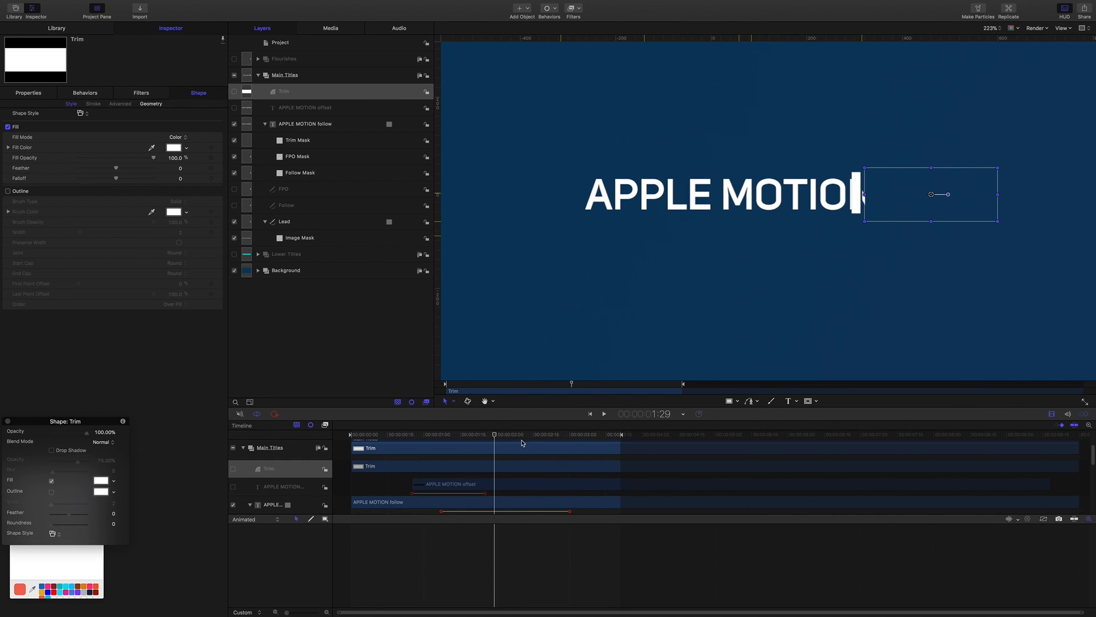
{"action": "left_click_drag", "start_coordinate": [863, 194], "coordinate": [861, 195]}
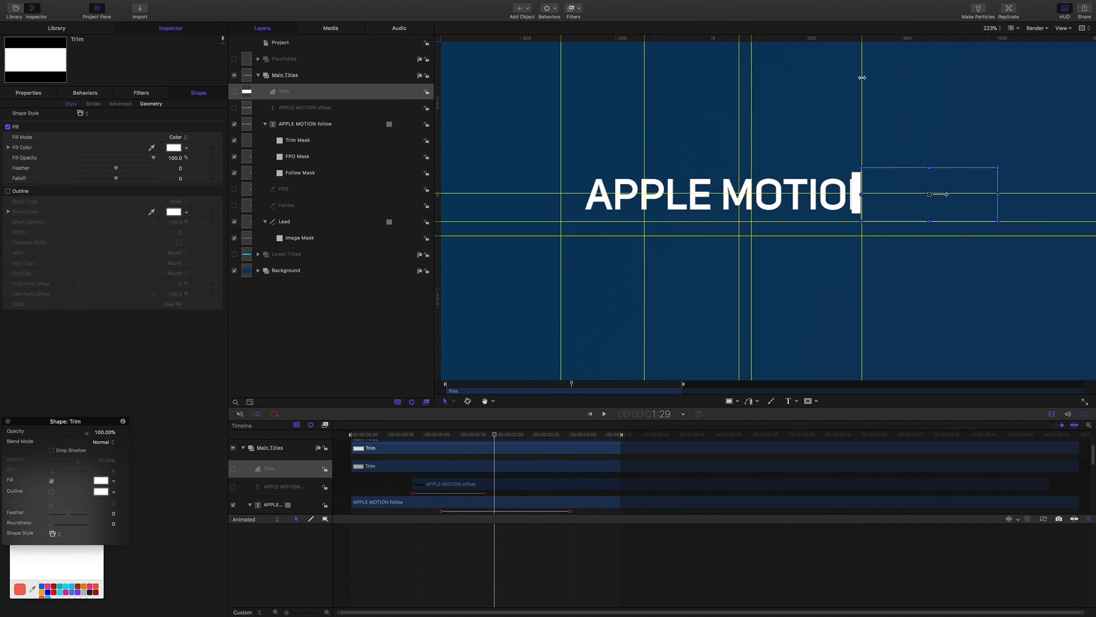
{"action": "left_click_drag", "start_coordinate": [865, 194], "coordinate": [862, 196]}
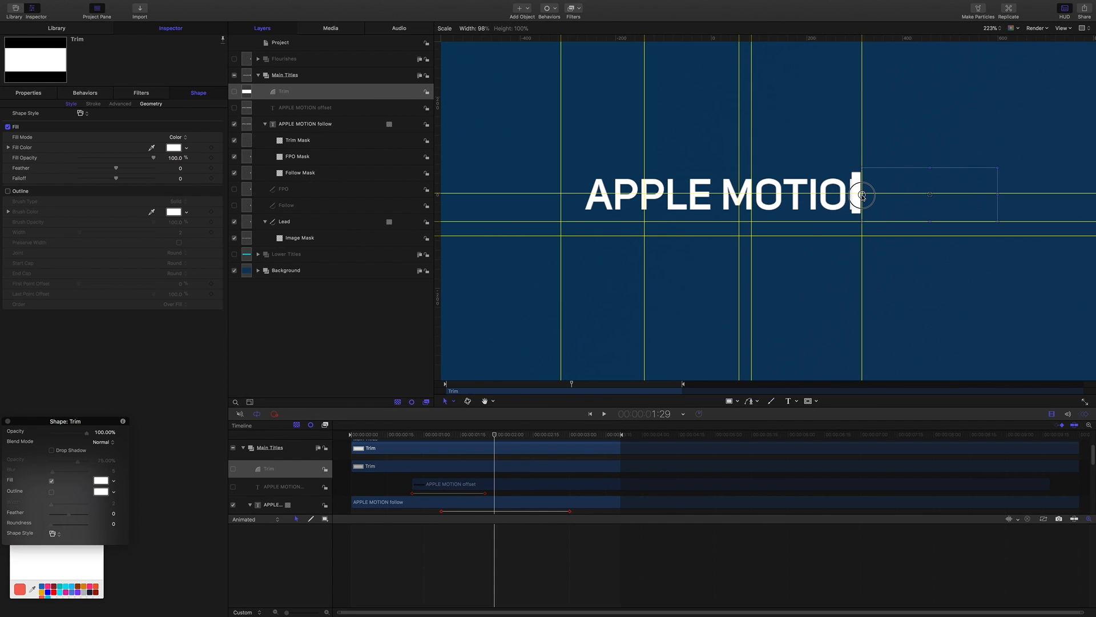
{"action": "left_click_drag", "start_coordinate": [862, 195], "coordinate": [862, 195]}
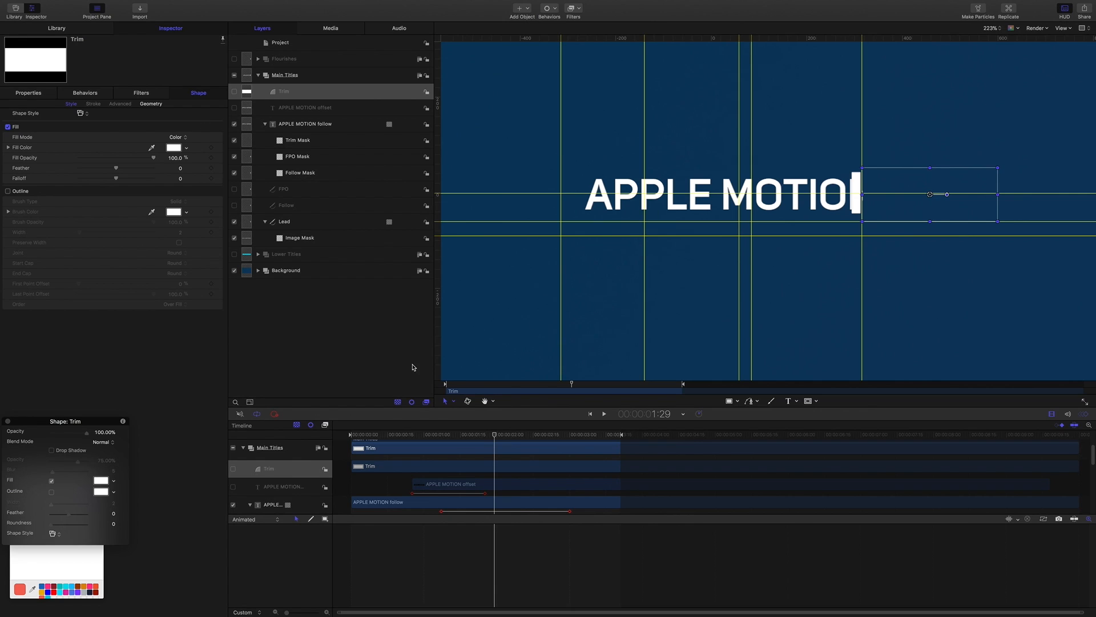
{"action": "key", "text": "shift+z"}
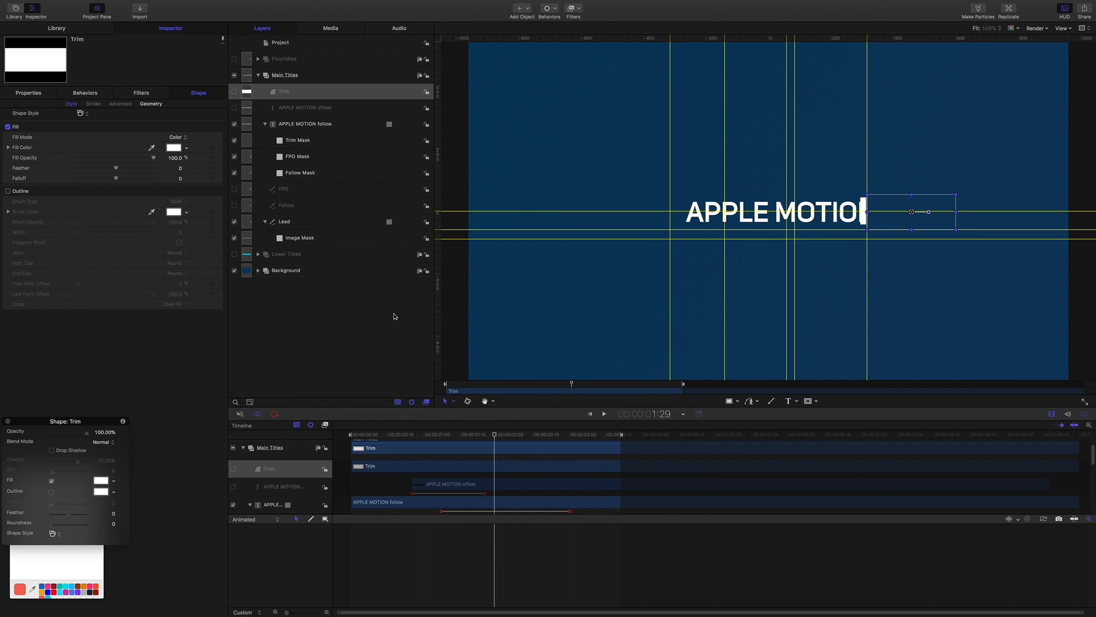
{"action": "key", "text": "super+apostrophe"}
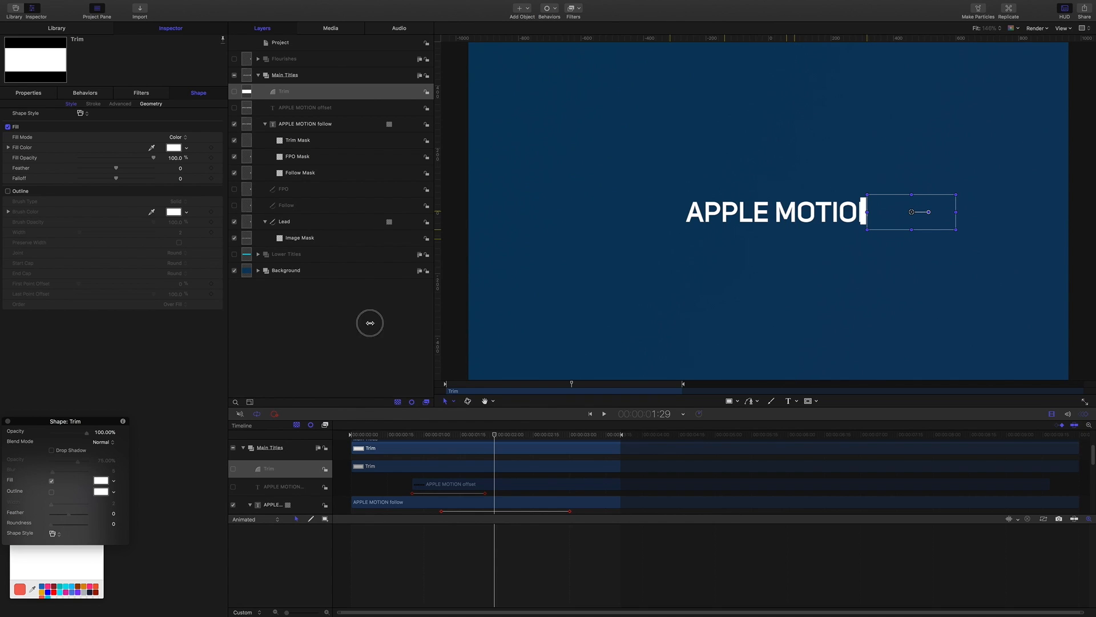
At 1:25, nudge the Trim rectangle's left edge to hide the sliver beside the Lead line, and play back the reveal.
{"action": "left_click", "coordinate": [370, 322]}
{"action": "left_click_drag", "start_coordinate": [490, 435], "coordinate": [485, 435]}
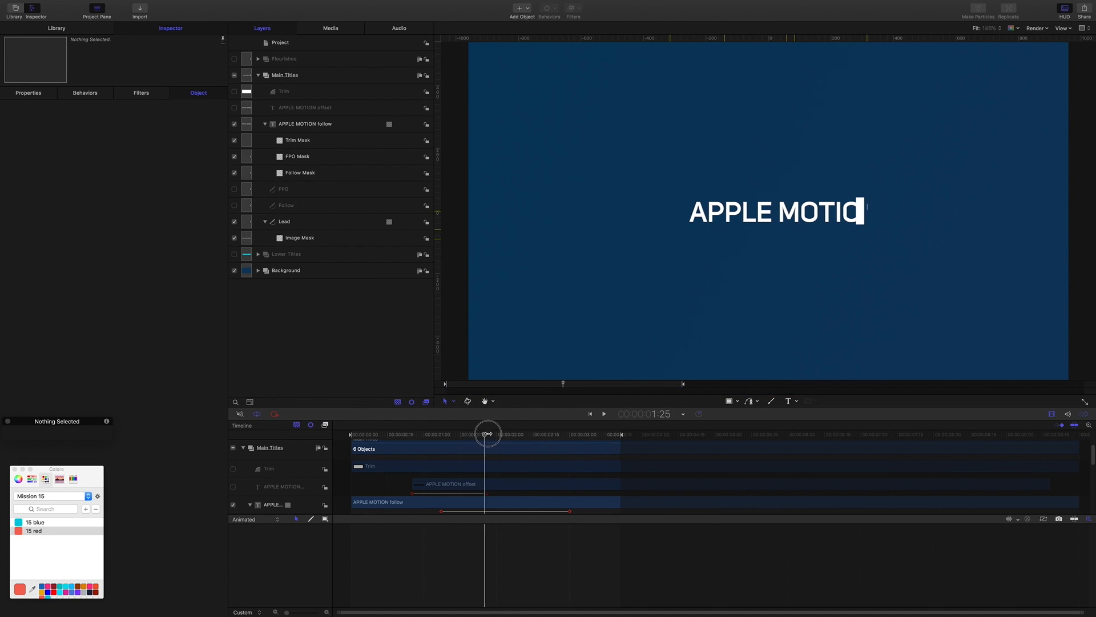
{"action": "left_click", "coordinate": [307, 91]}
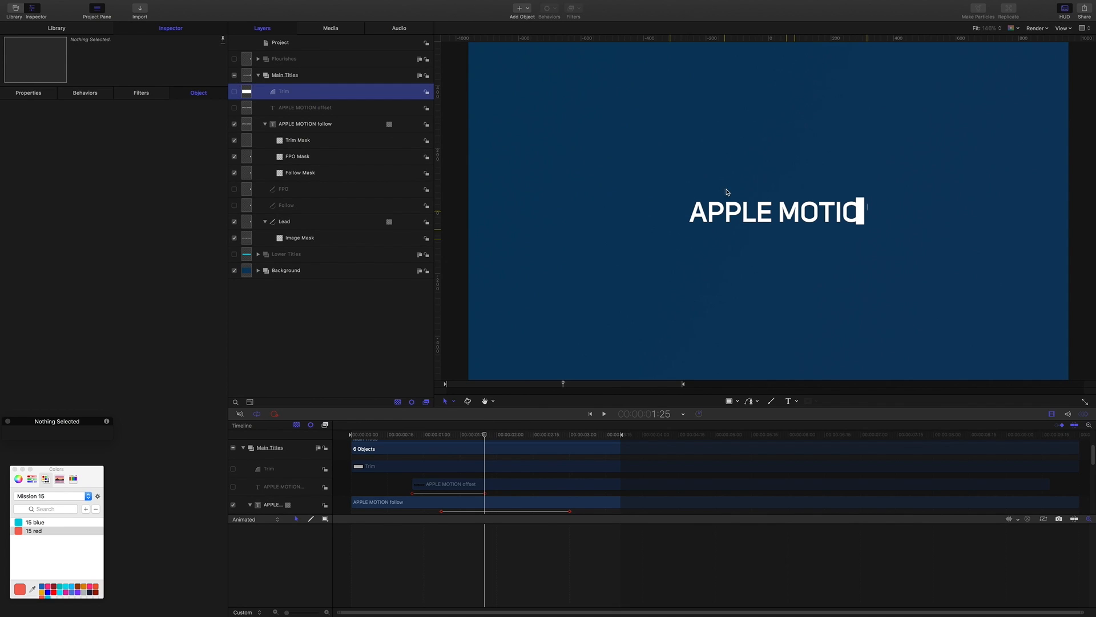
{"action": "left_click_drag", "start_coordinate": [867, 210], "coordinate": [864, 211]}
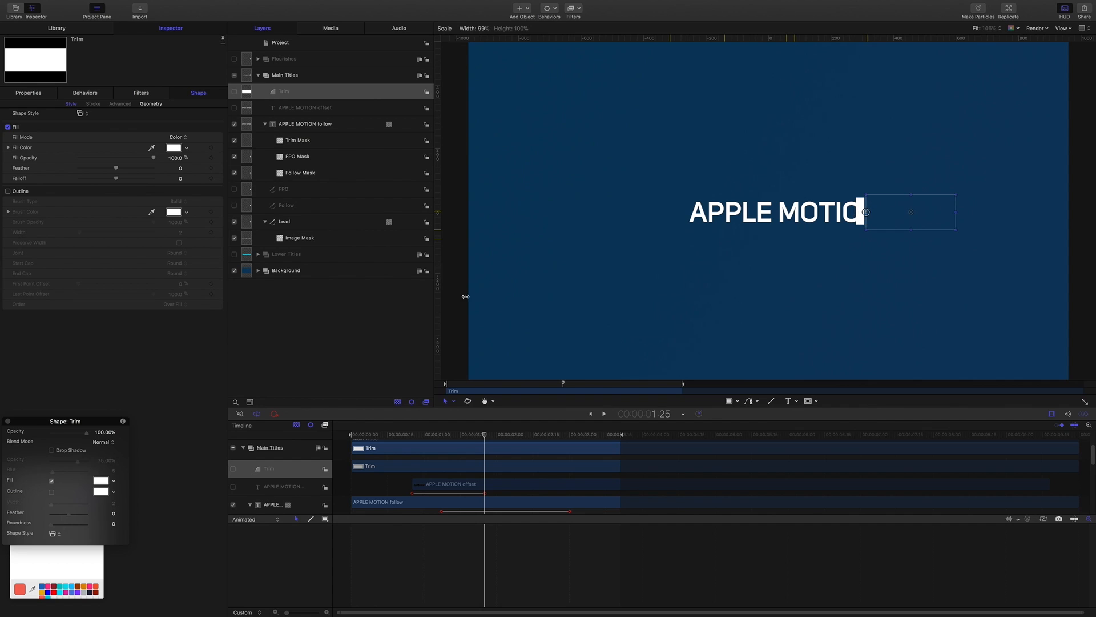
{"action": "left_click", "coordinate": [380, 310]}
{"action": "key", "text": "space"}
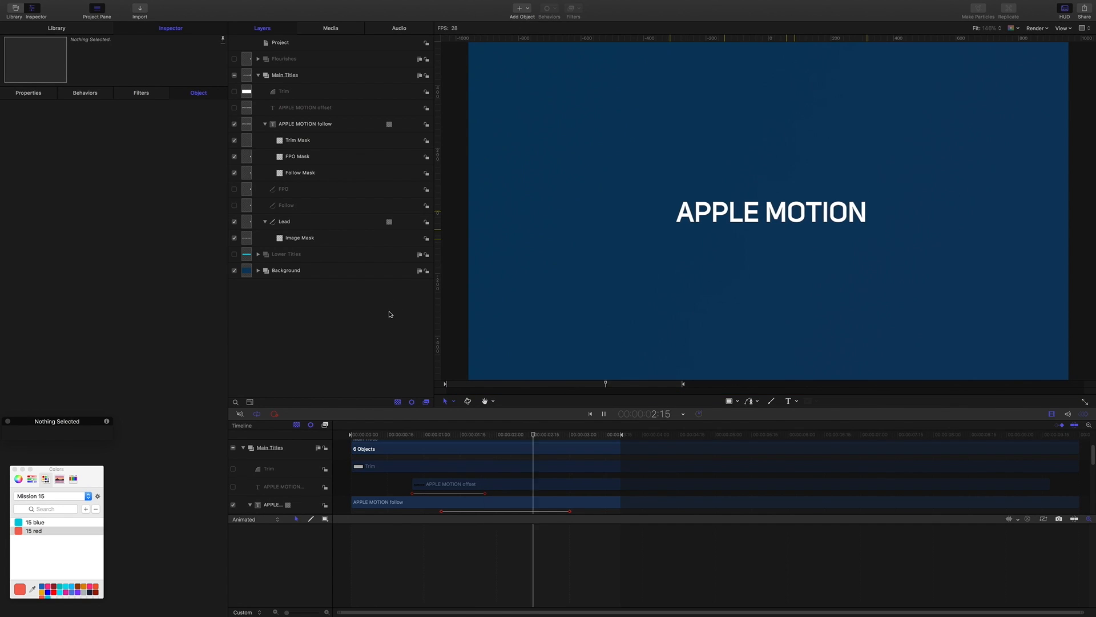
{"action": "key", "text": "space"}
{"action": "left_click_drag", "start_coordinate": [568, 435], "coordinate": [475, 403]}
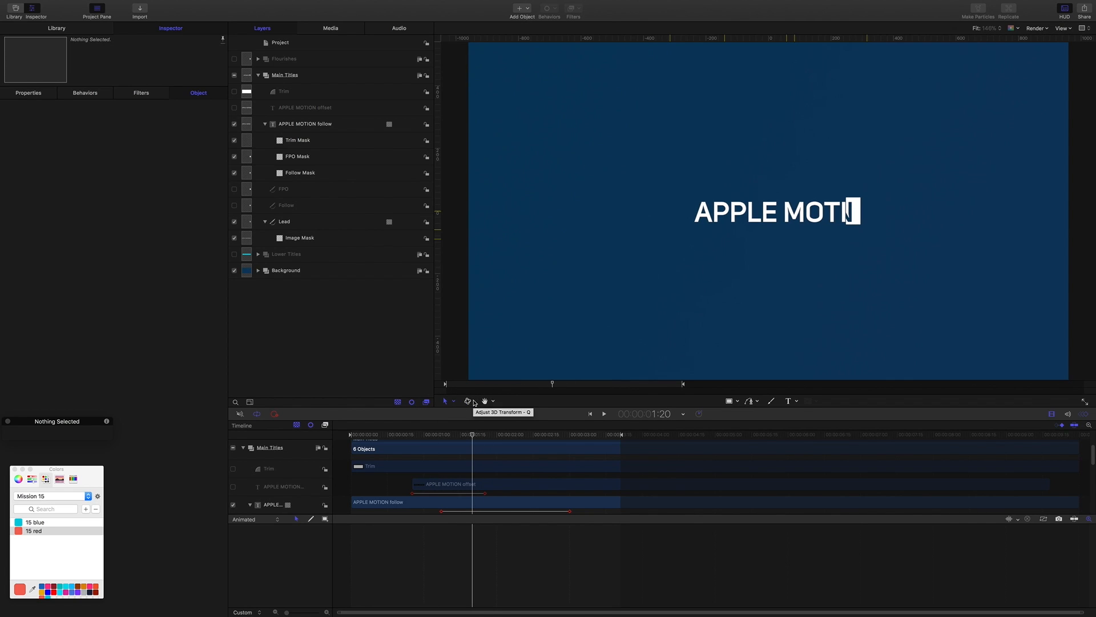
{"action": "key", "text": "space"}
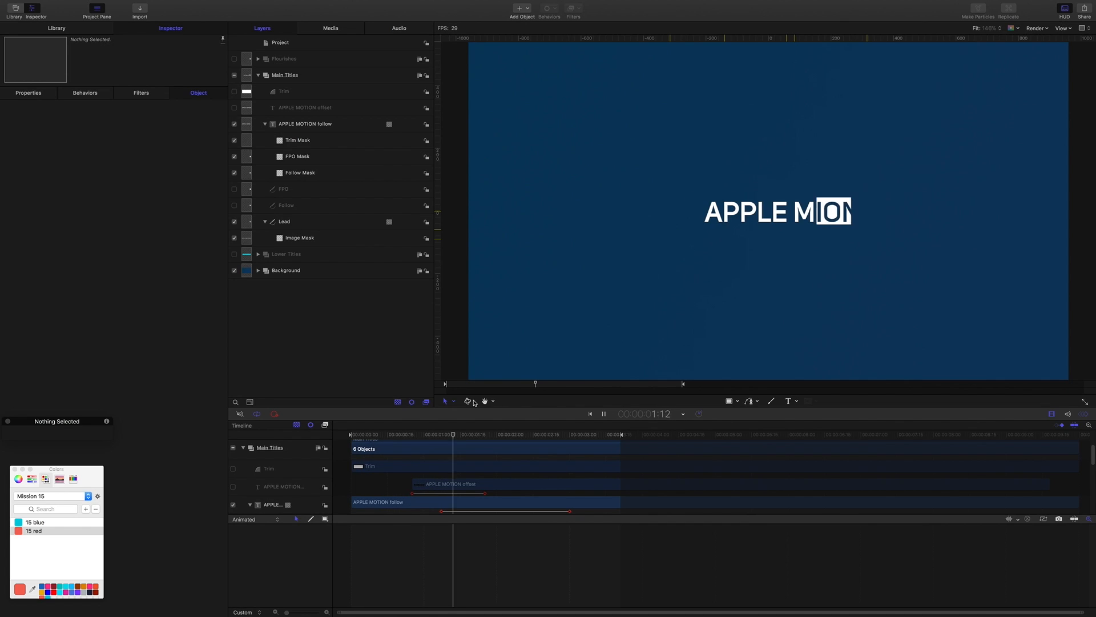
{"action": "key", "text": "space"}
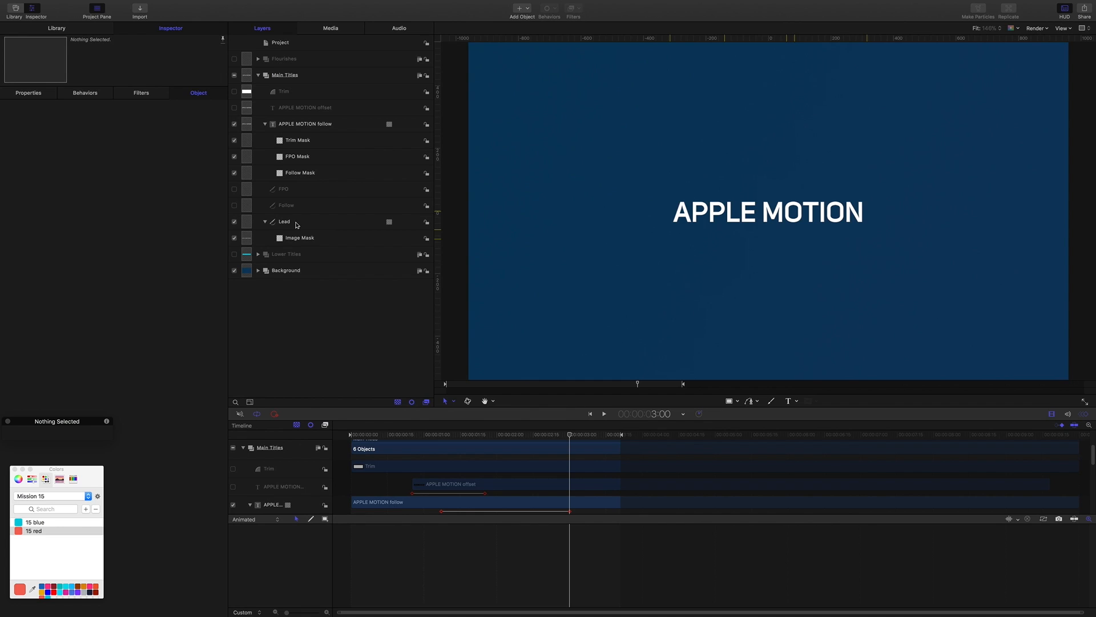
Collapse the Main Titles group, and make the Lower Titles group visible and expand it.
{"action": "left_click", "coordinate": [259, 75]}
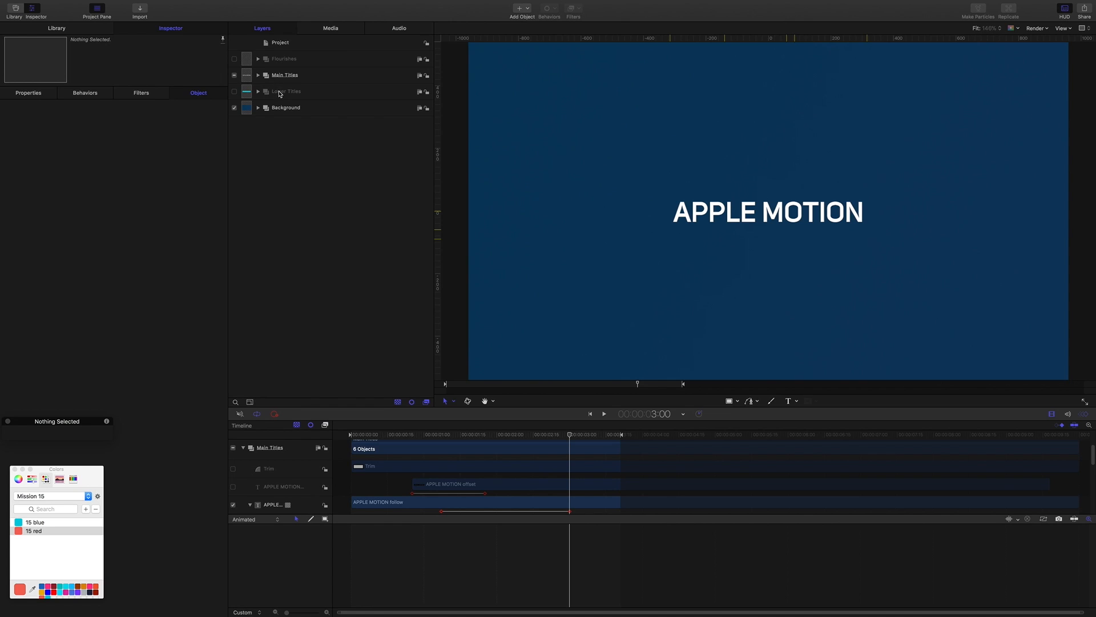
{"action": "left_click", "coordinate": [280, 95]}
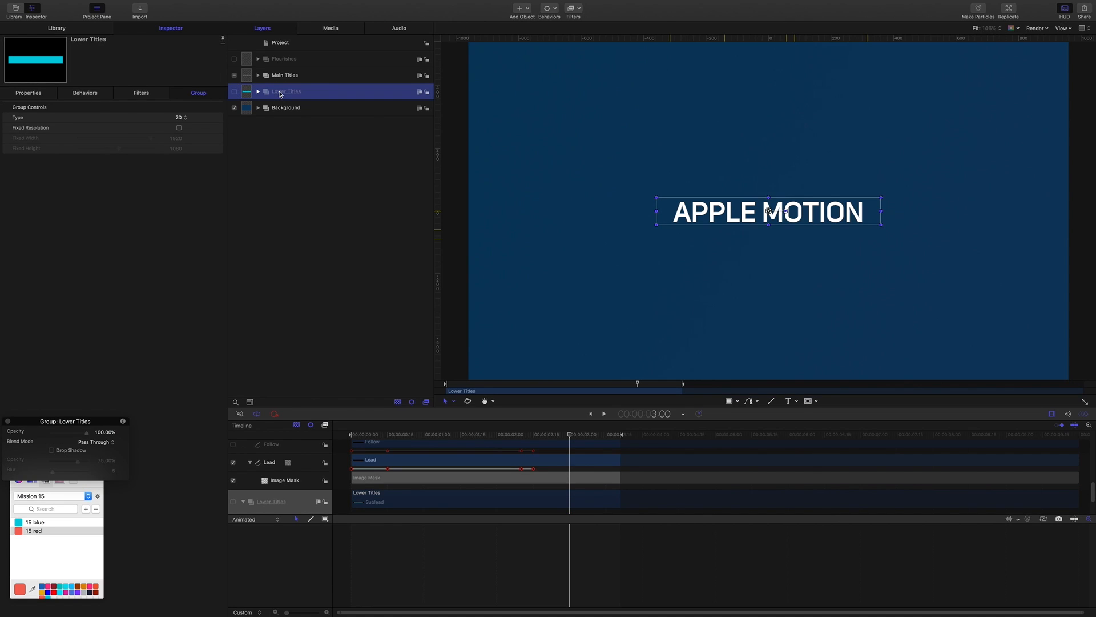
{"action": "left_click", "coordinate": [234, 92]}
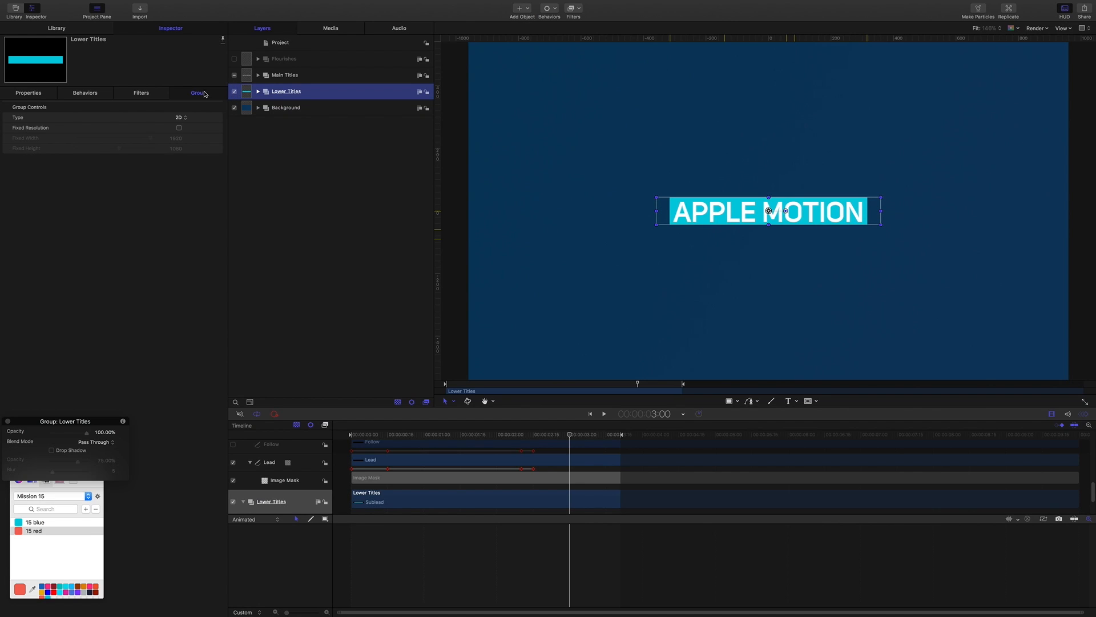
{"action": "left_click", "coordinate": [258, 92]}
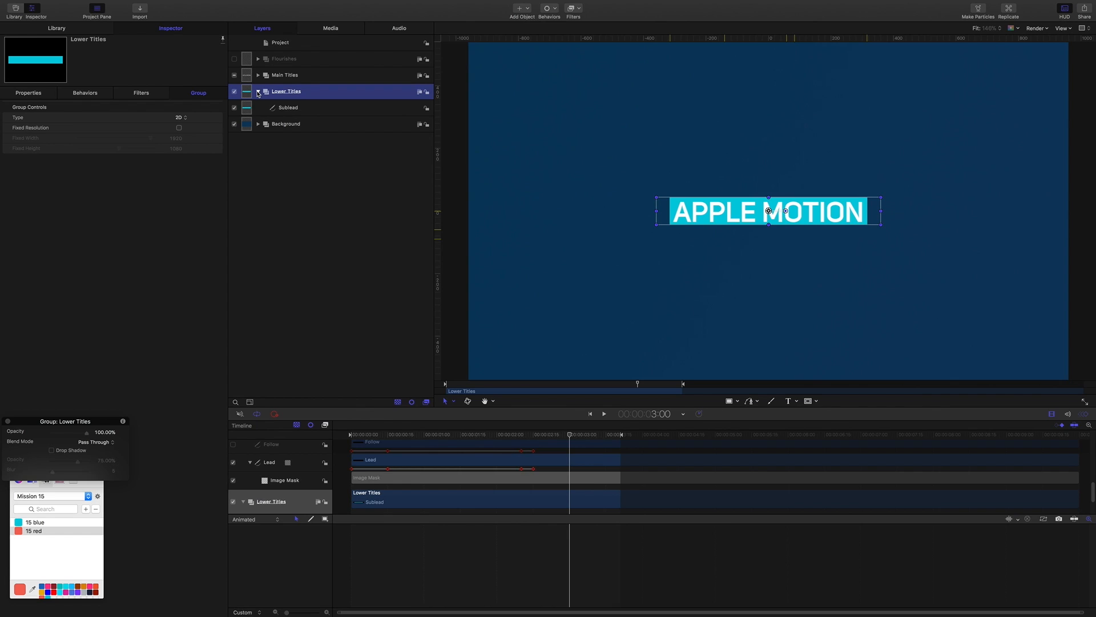
Reverse the Sublead line's direction by setting control point 1 X to 315 and control point 2 X to -315.
{"action": "left_click", "coordinate": [295, 109]}
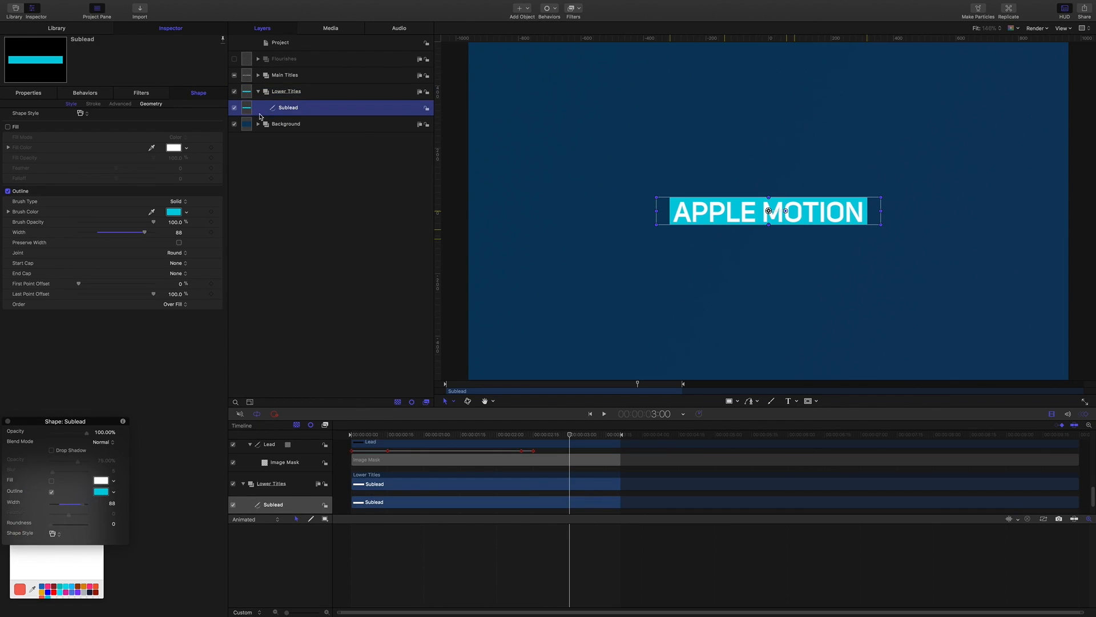
{"action": "left_click", "coordinate": [152, 103]}
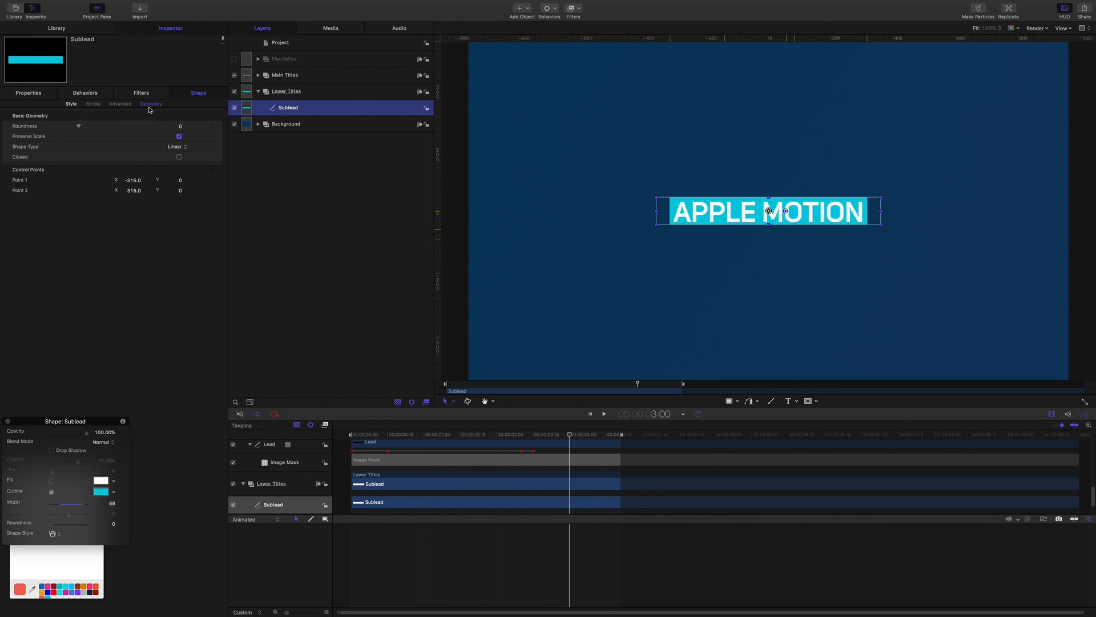
{"action": "left_click", "coordinate": [137, 180]}
{"action": "type", "text": "315"}
{"action": "key", "text": "Return"}
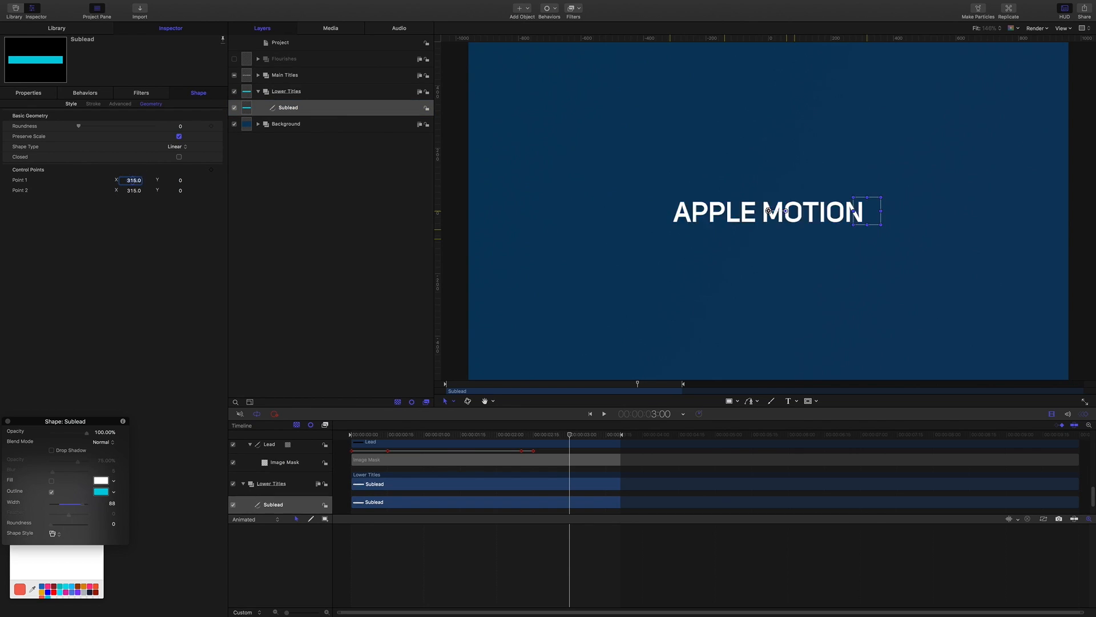
{"action": "key", "text": "Tab"}
{"action": "key", "text": "Tab"}
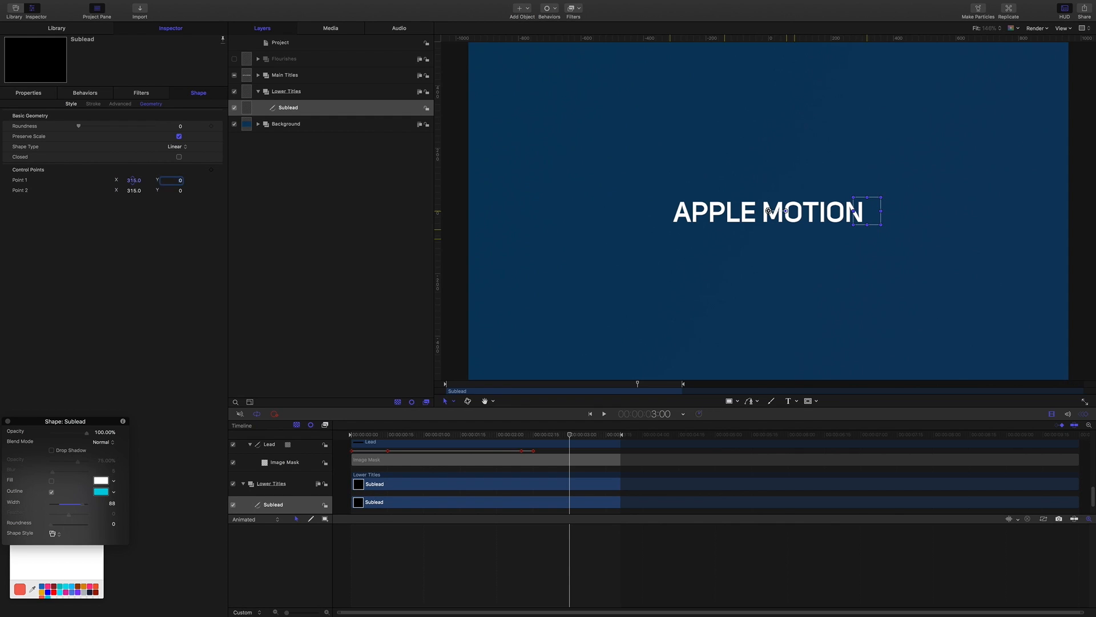
{"action": "type", "text": "-315"}
{"action": "key", "text": "Return"}
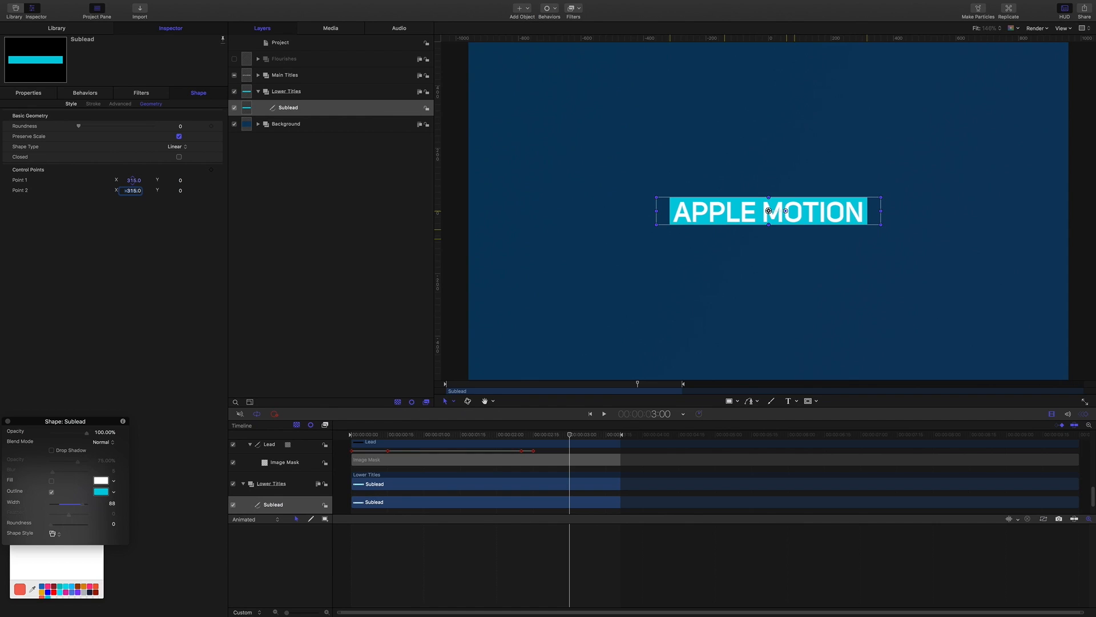
Set the Sublead line's Y position to -90 px.
{"action": "left_click", "coordinate": [32, 94]}
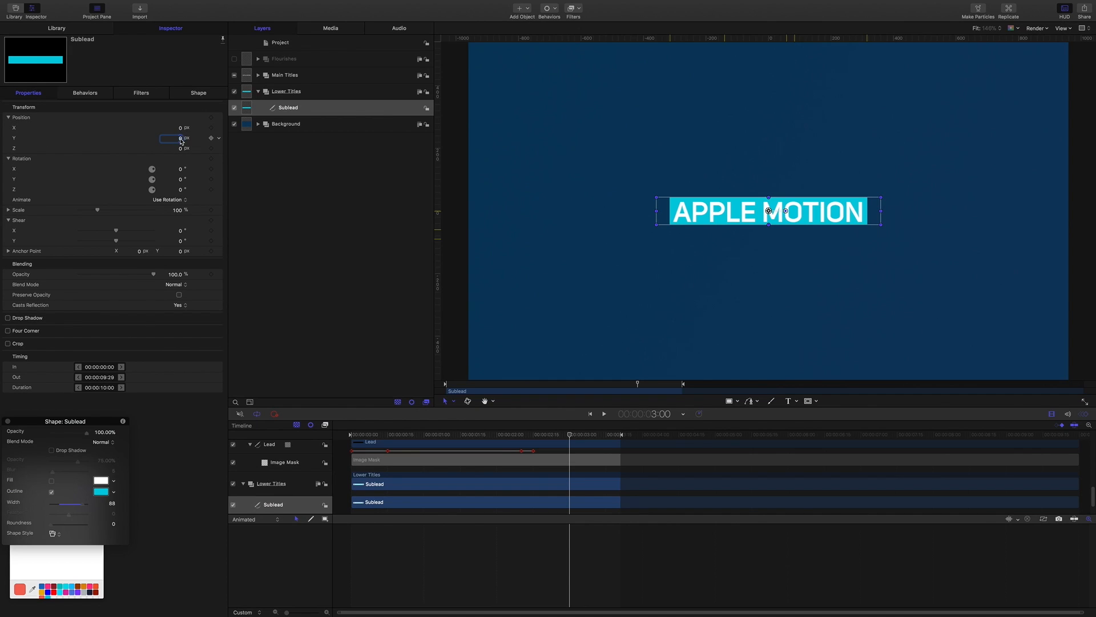
{"action": "type", "text": "-90"}
{"action": "key", "text": "Return"}
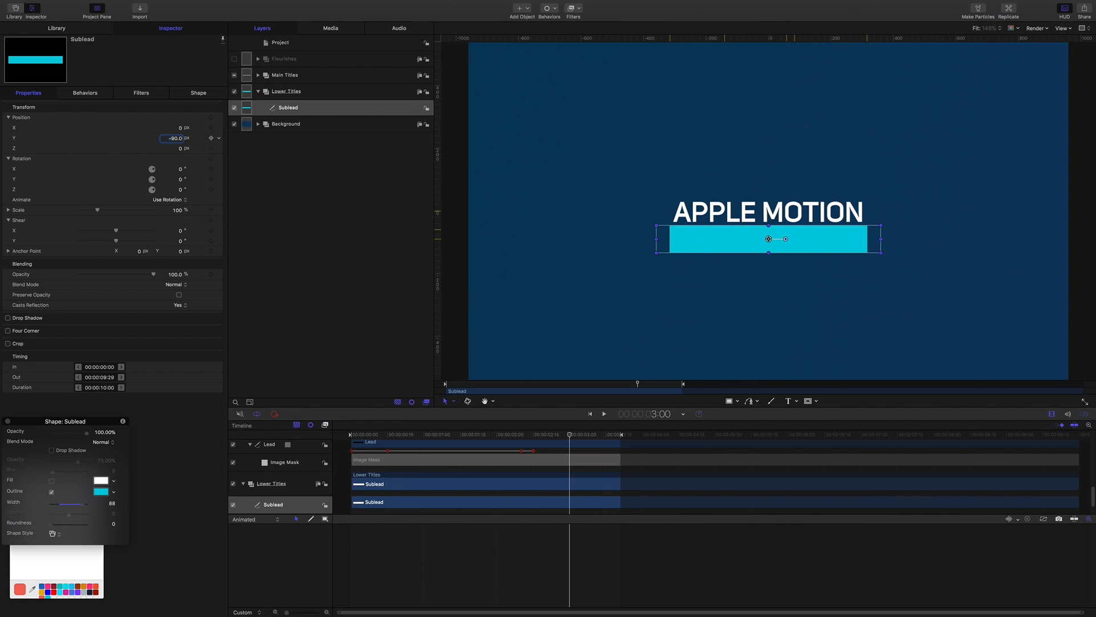
Show the guides and set the Sublead line's outline width to 48.
{"action": "key", "text": "super+semicolon"}
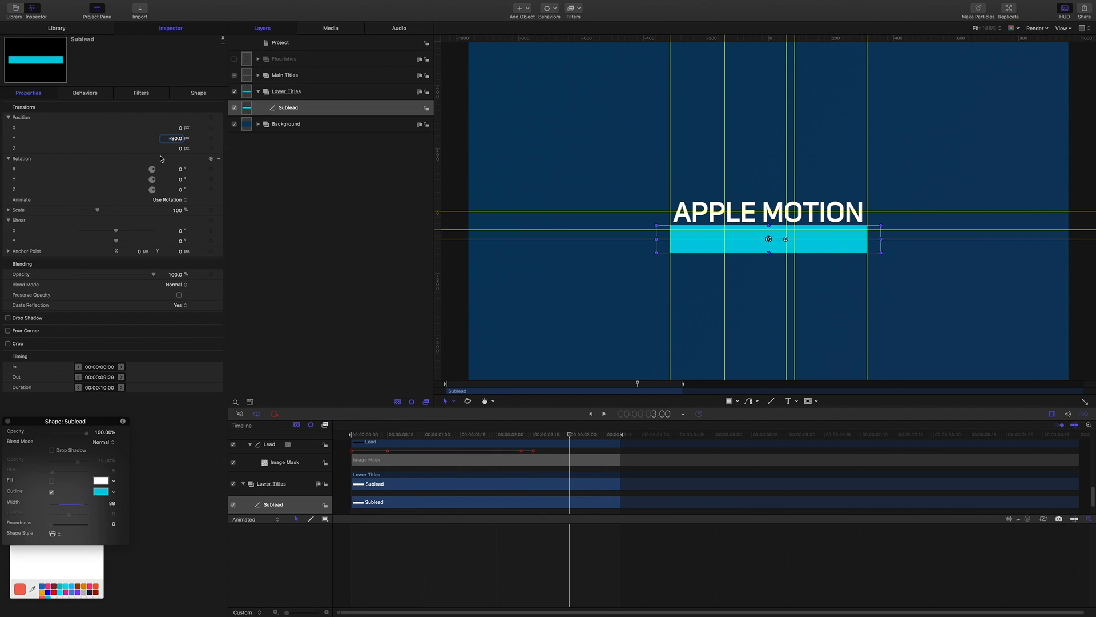
{"action": "left_click", "coordinate": [195, 93]}
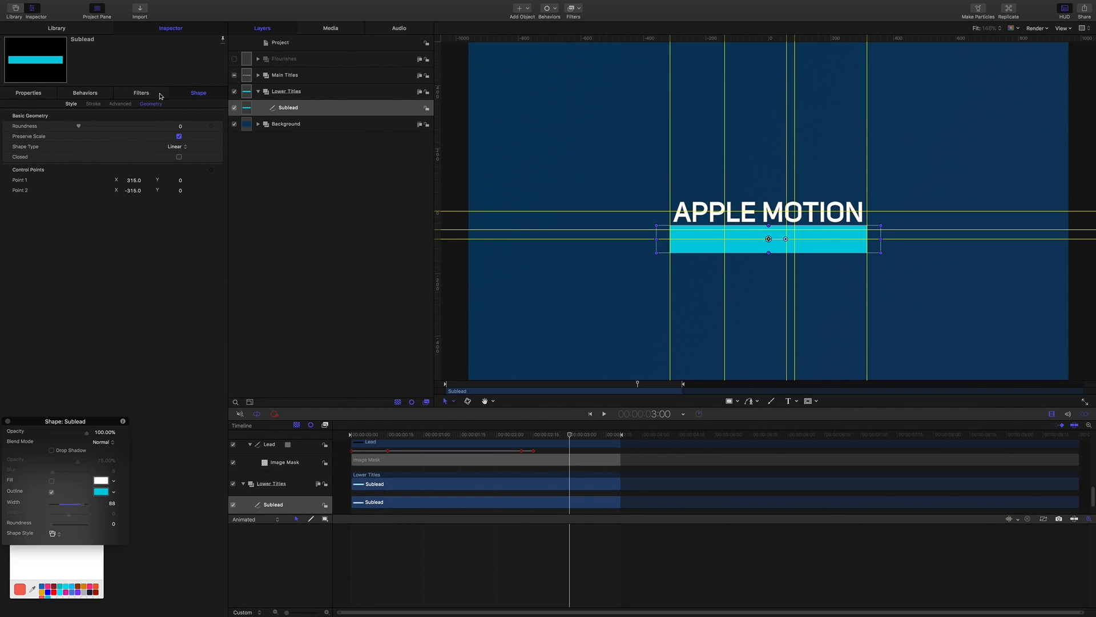
{"action": "left_click", "coordinate": [70, 104]}
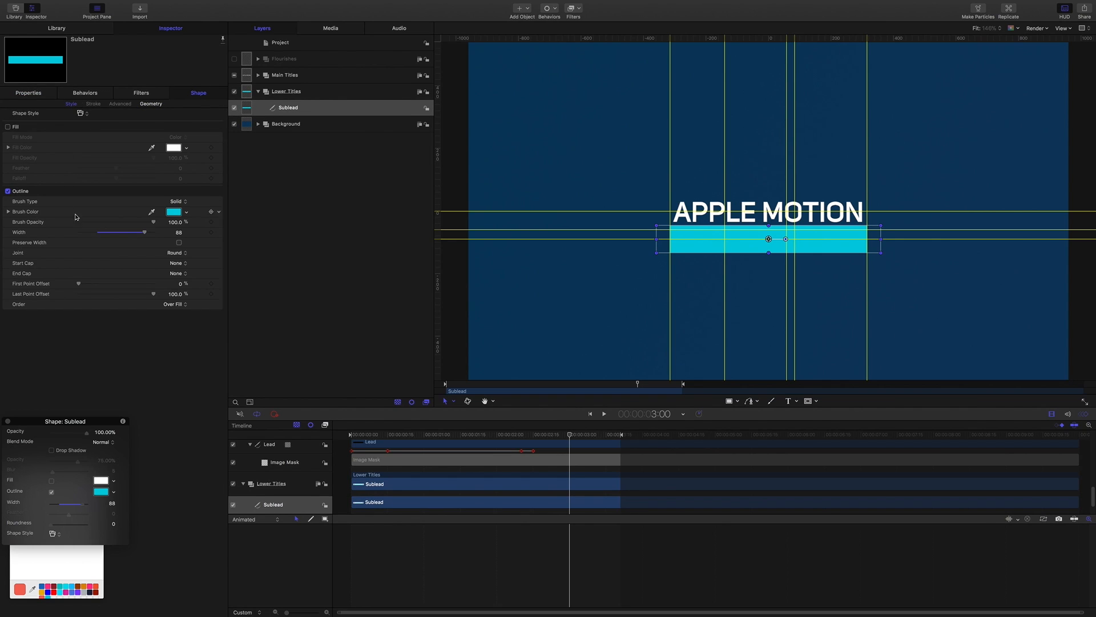
{"action": "left_click", "coordinate": [179, 235]}
{"action": "type", "text": "4"}
{"action": "key", "text": "Return"}
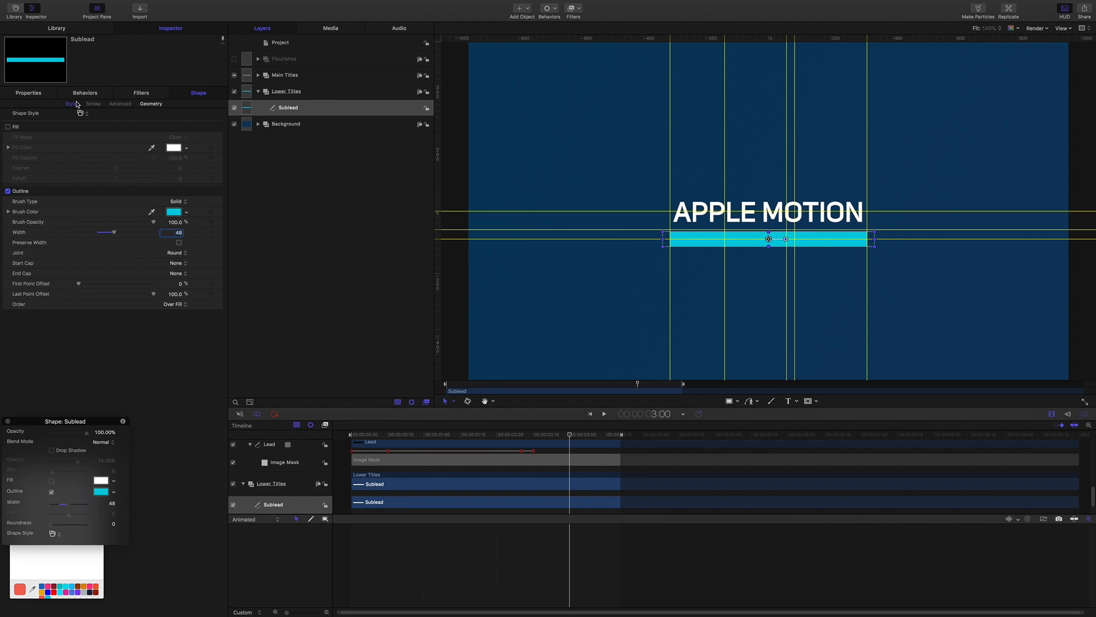
Shear the Sublead line 8° in X and adjust both of its ends to fit between the outer vertical guides.
{"action": "left_click", "coordinate": [28, 92]}
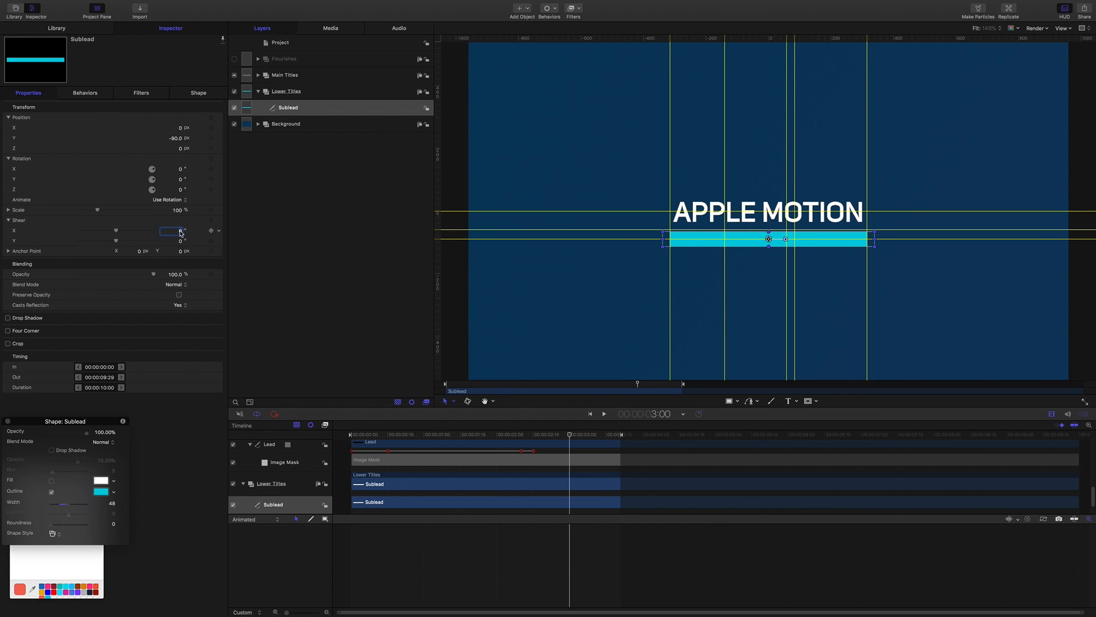
{"action": "left_click_drag", "start_coordinate": [181, 232], "coordinate": [194, 232]}
{"action": "left_click_drag", "start_coordinate": [663, 239], "coordinate": [665, 240]}
{"action": "left_click_drag", "start_coordinate": [874, 238], "coordinate": [872, 240]}
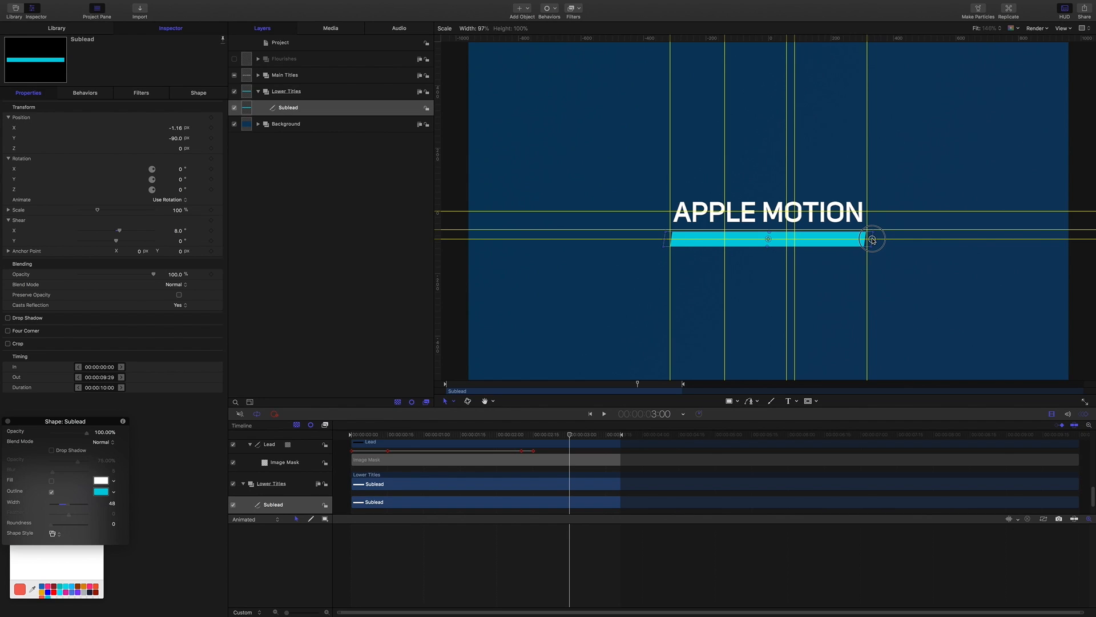
{"action": "left_click_drag", "start_coordinate": [872, 240], "coordinate": [872, 240]}
{"action": "left_click_drag", "start_coordinate": [664, 239], "coordinate": [665, 240]}
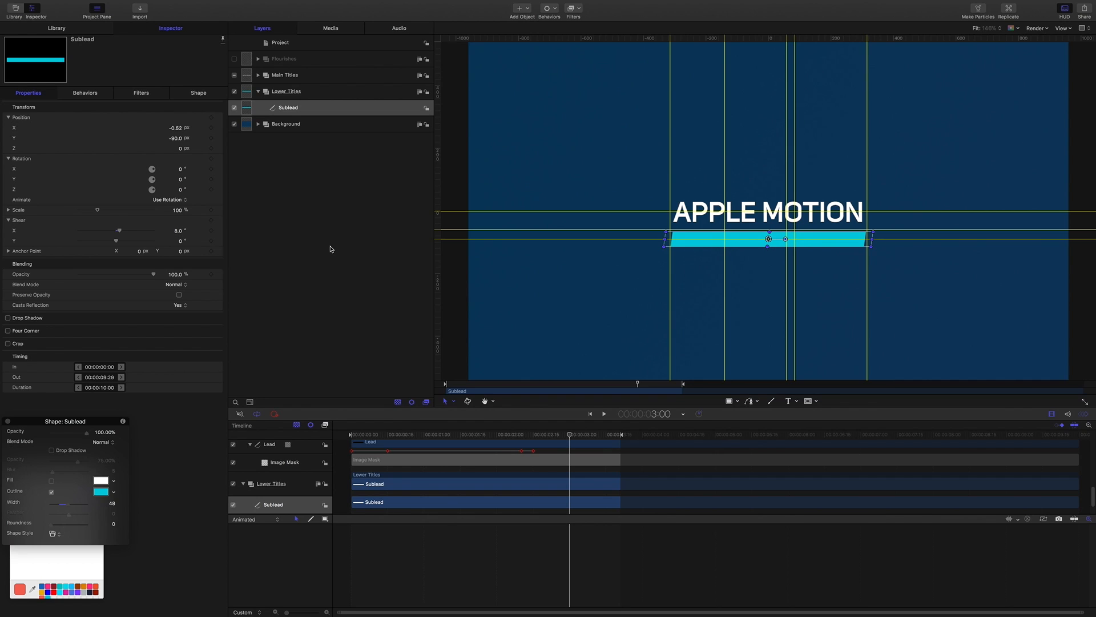
At frame 25, set the Sublead outline's Last Point Offset to 0% and add a keyframe.
{"action": "left_click", "coordinate": [664, 414]}
{"action": "type", "text": "25"}
{"action": "key", "text": "Return"}
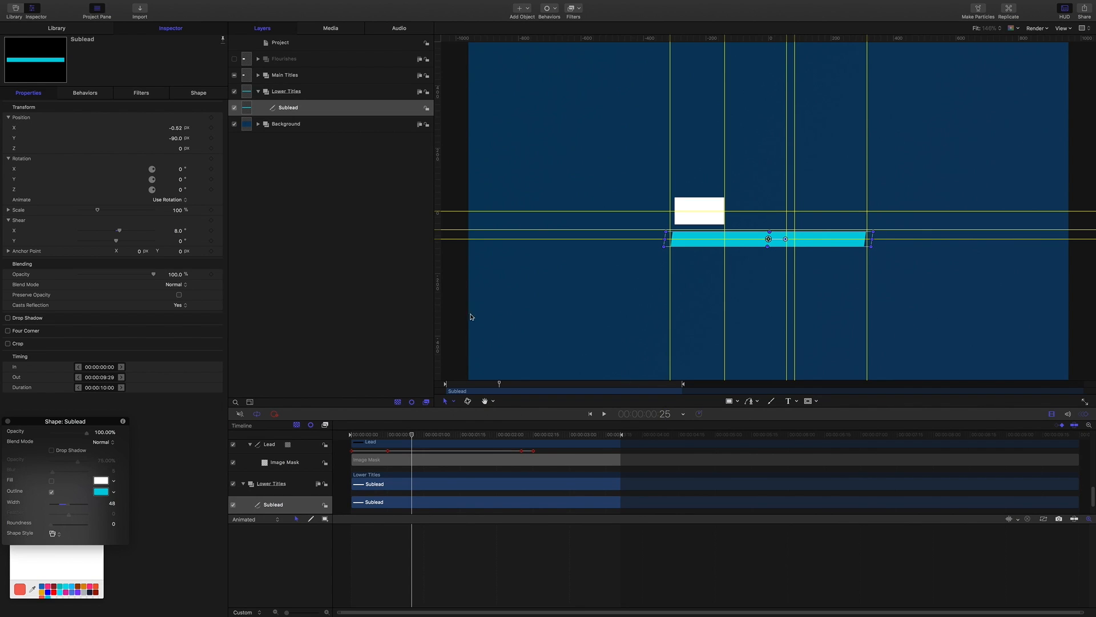
{"action": "left_click", "coordinate": [198, 93]}
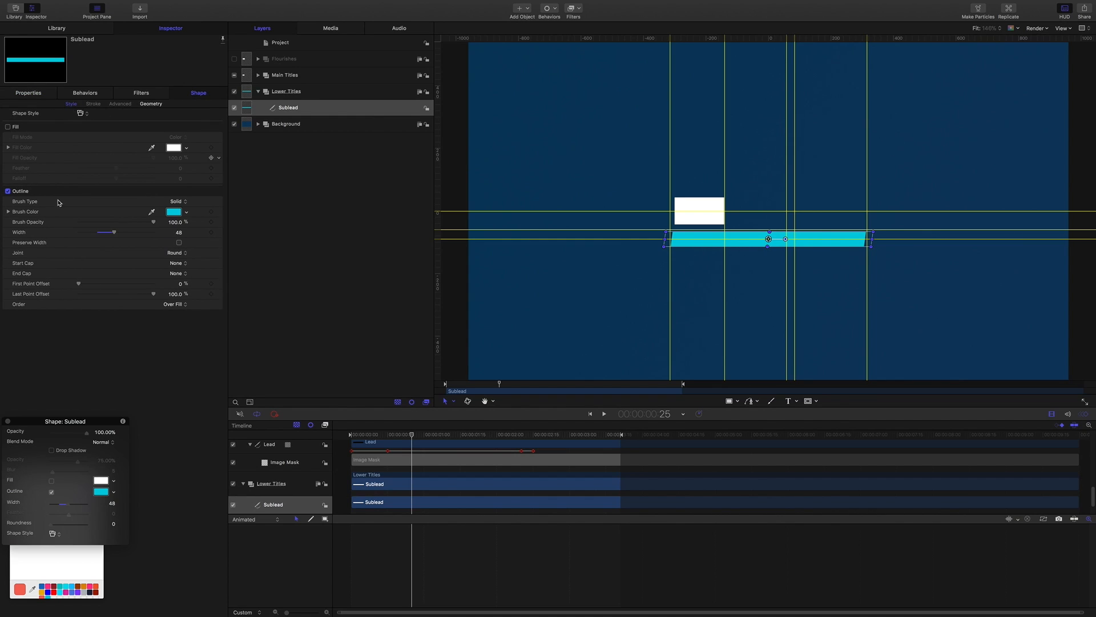
{"action": "left_click_drag", "start_coordinate": [153, 294], "coordinate": [54, 293]}
{"action": "left_click", "coordinate": [210, 294]}
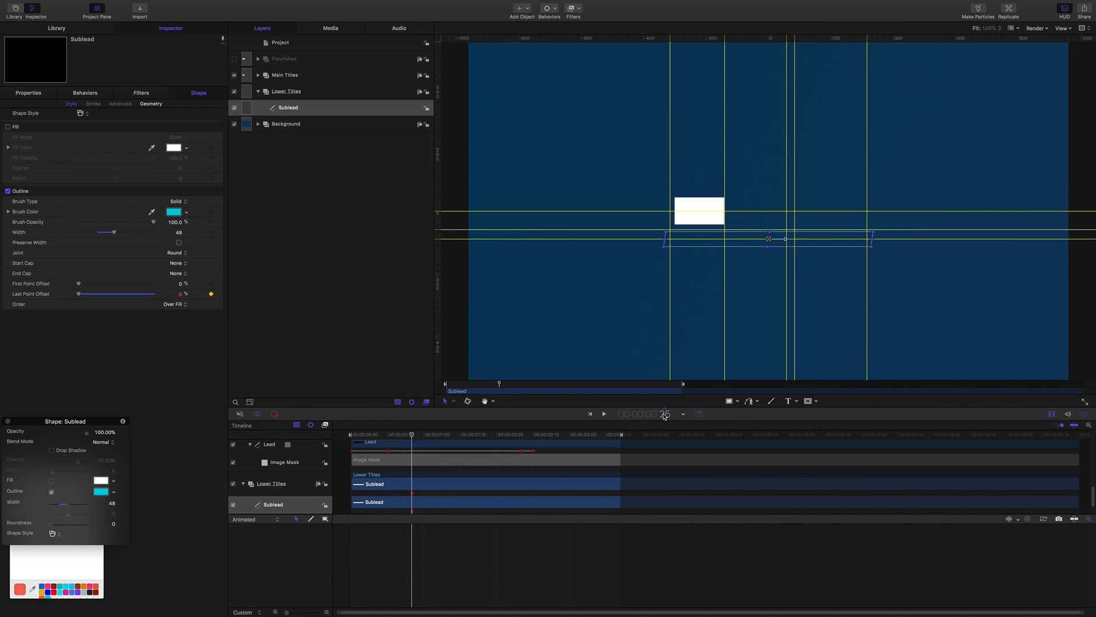
At 2:25, keyframe the Sublead outline's Last Point Offset at 100%.
{"action": "left_click", "coordinate": [665, 416]}
{"action": "type", "text": "2.25"}
{"action": "key", "text": "Return"}
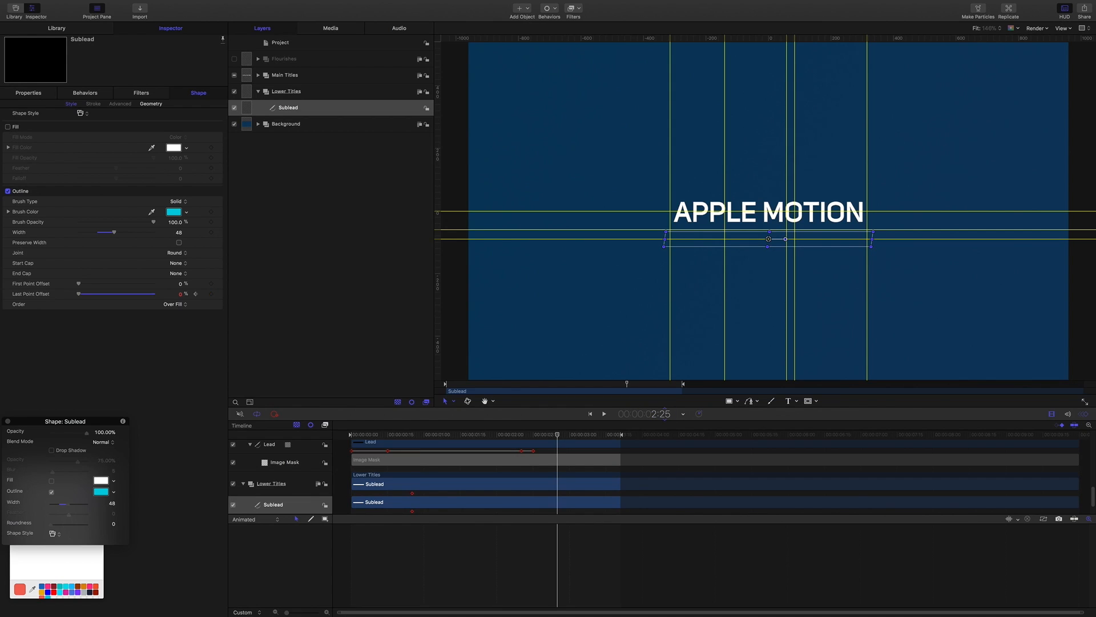
{"action": "left_click", "coordinate": [79, 294]}
{"action": "left_click_drag", "start_coordinate": [79, 296], "coordinate": [187, 305]}
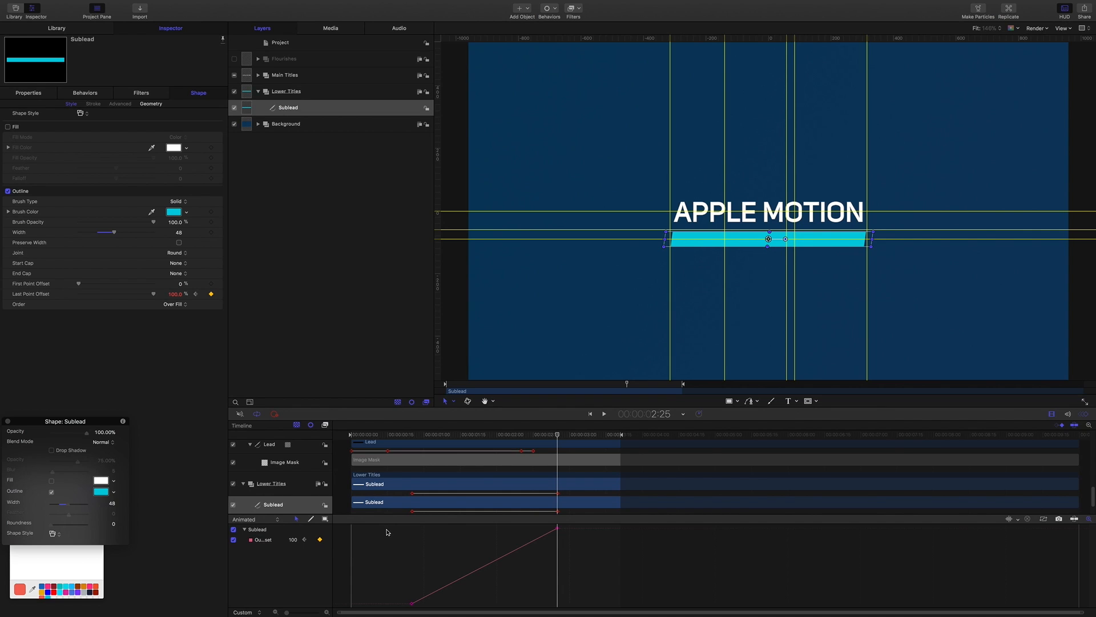
Convert both Last Point Offset keyframes to Bezier interpolation and break the tangent of the starting keyframe.
{"action": "left_click_drag", "start_coordinate": [378, 526], "coordinate": [594, 604]}
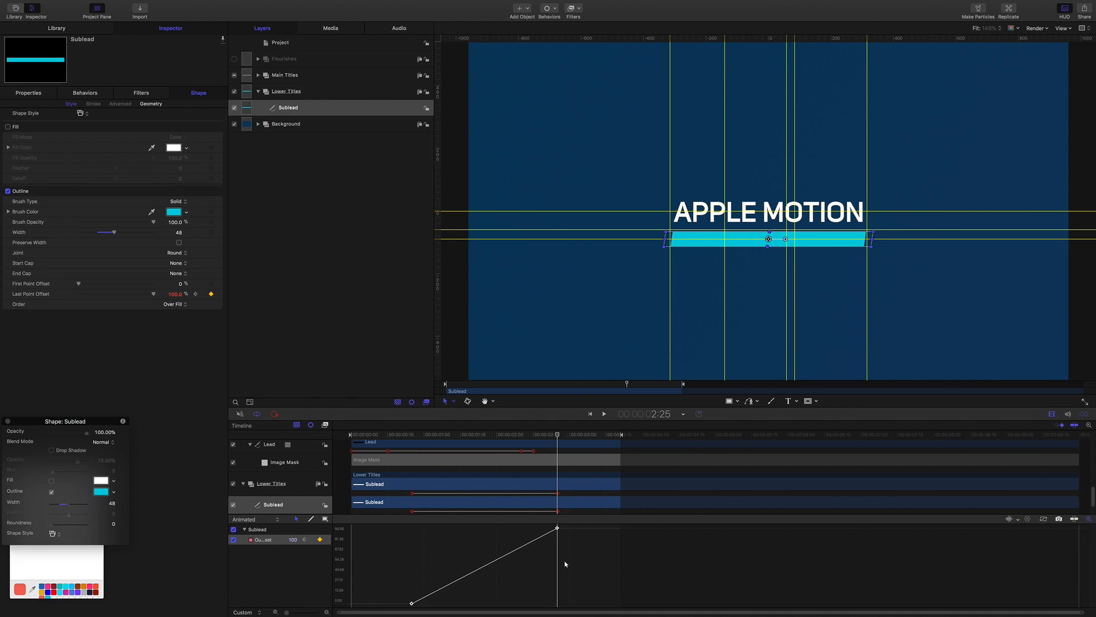
{"action": "right_click", "coordinate": [557, 529]}
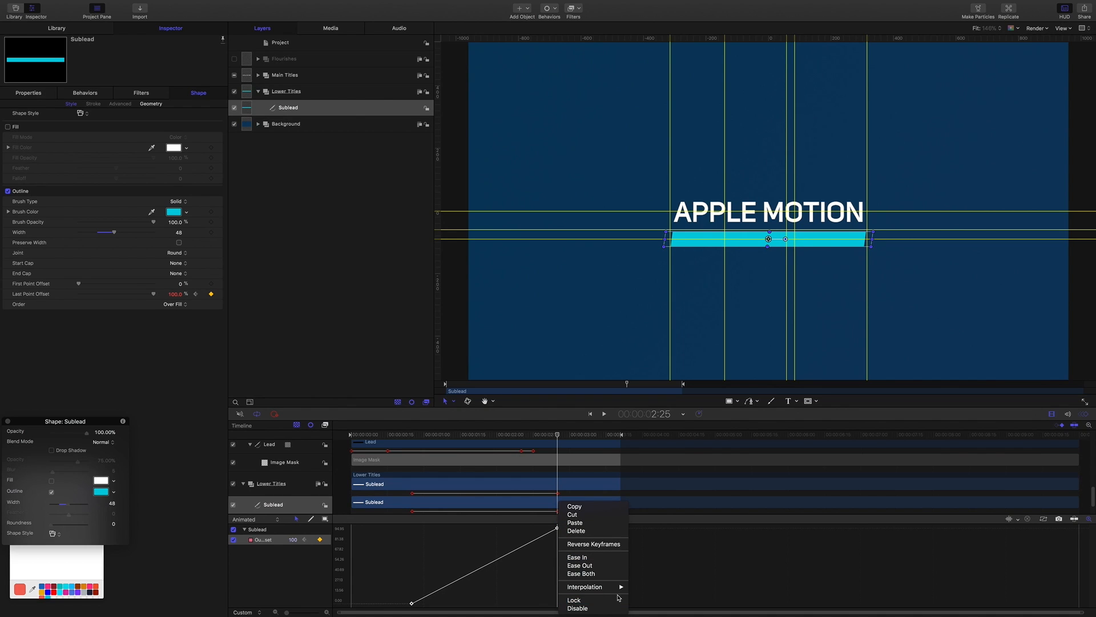
{"action": "left_click", "coordinate": [646, 584]}
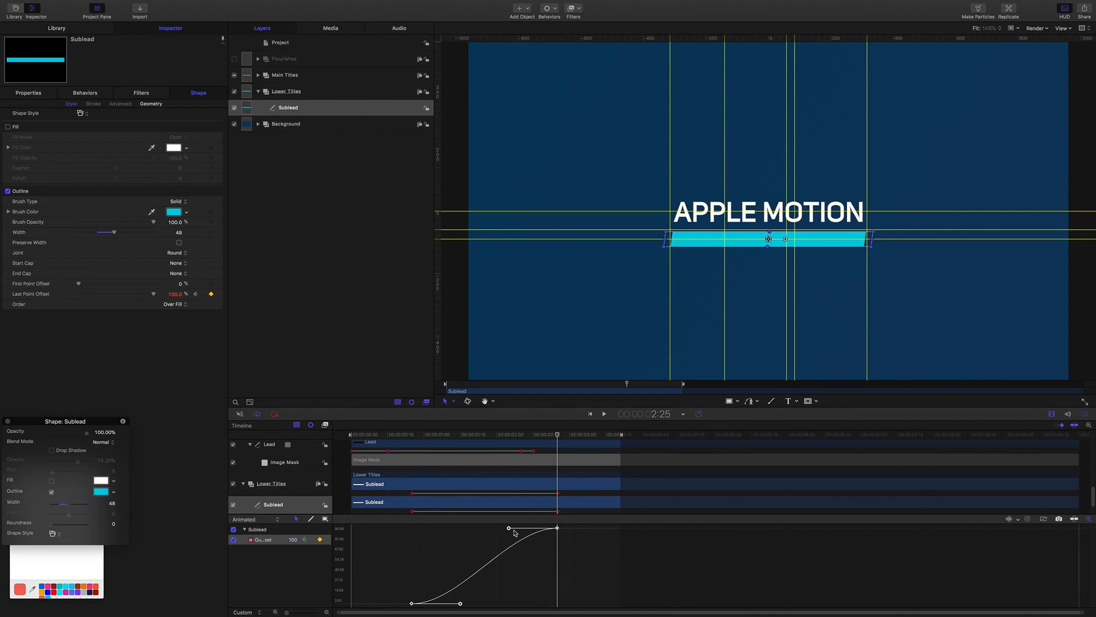
{"action": "left_click_drag", "start_coordinate": [392, 585], "coordinate": [434, 608]}
{"action": "right_click", "coordinate": [460, 603]}
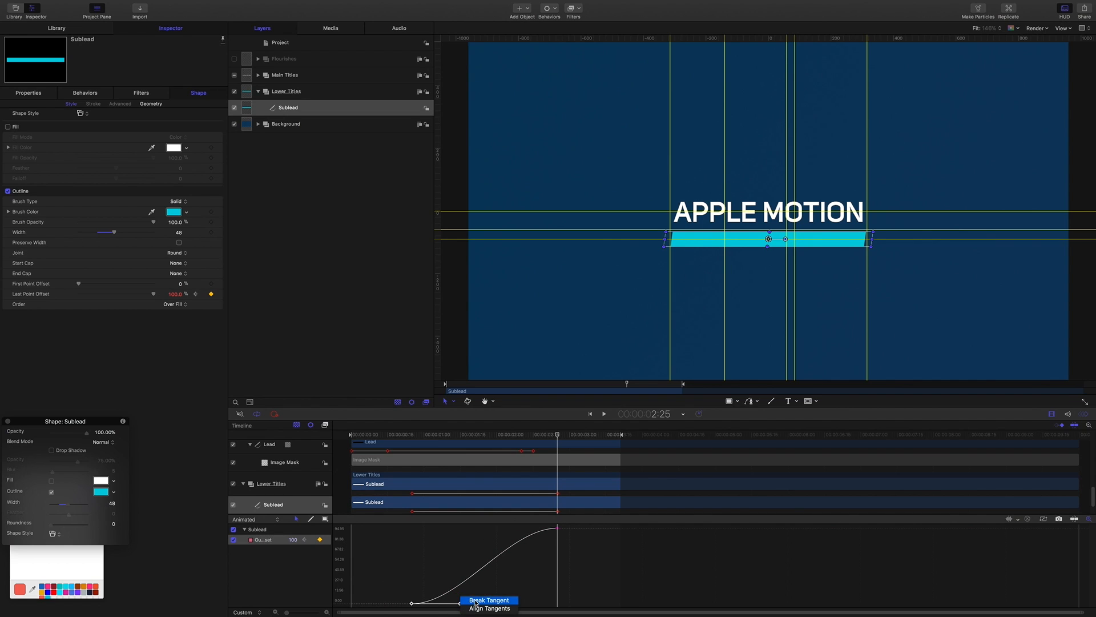
{"action": "left_click", "coordinate": [475, 601]}
With the playhead at 1:20, lengthen both keyframe handles of the Last Point Offset curve to form a steep S-curve.
{"action": "left_click", "coordinate": [664, 414]}
{"action": "type", "text": "1.20"}
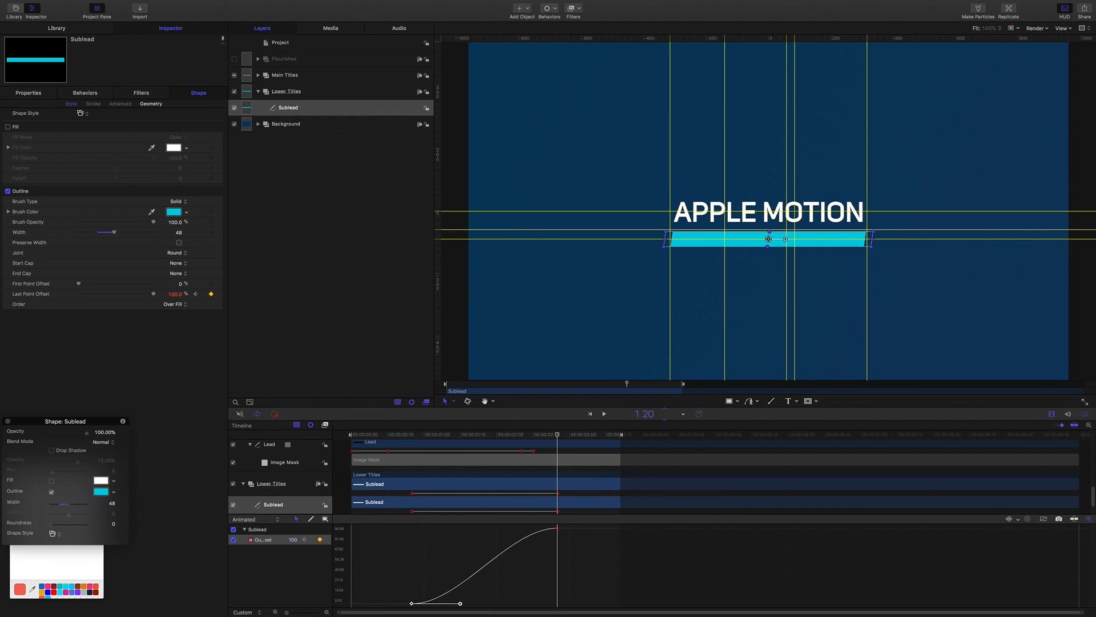
{"action": "key", "text": "Return"}
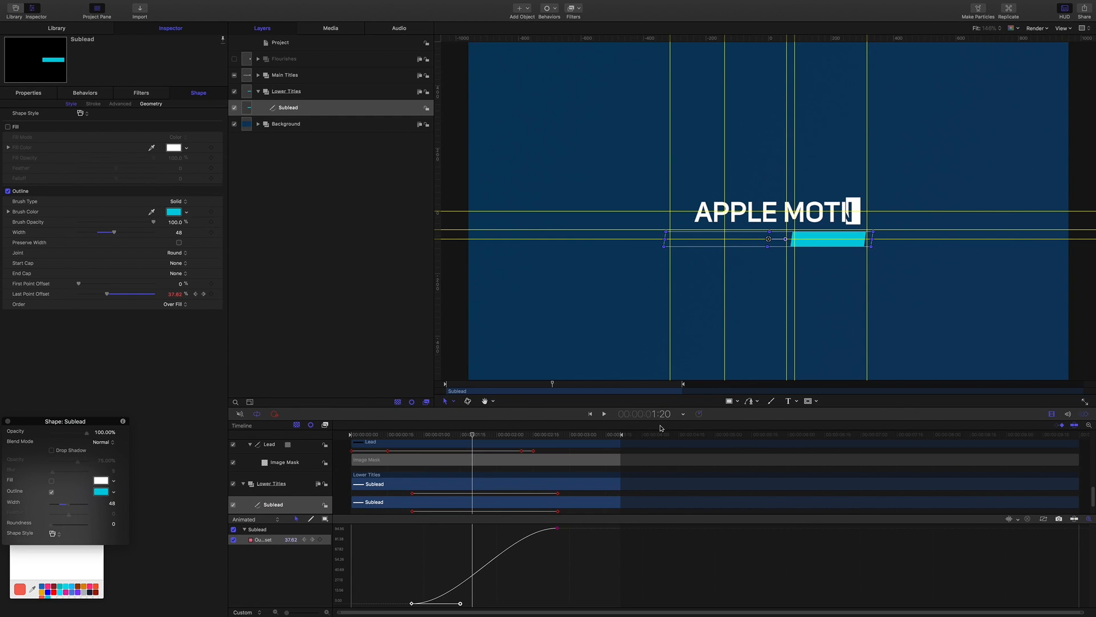
{"action": "left_click", "coordinate": [795, 45]}
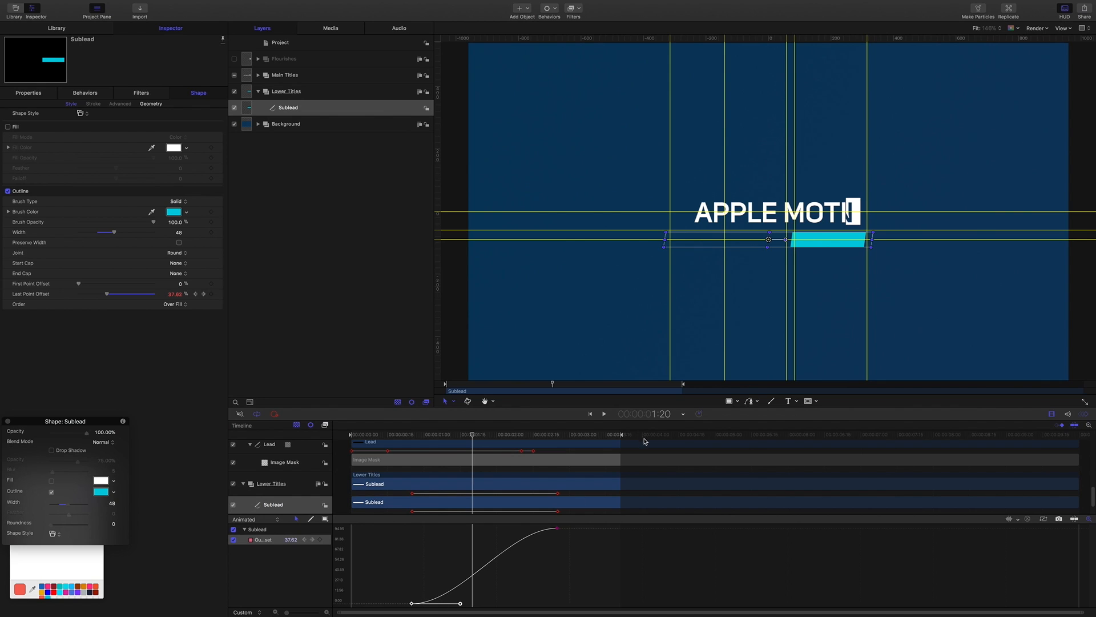
{"action": "left_click_drag", "start_coordinate": [461, 603], "coordinate": [490, 603]}
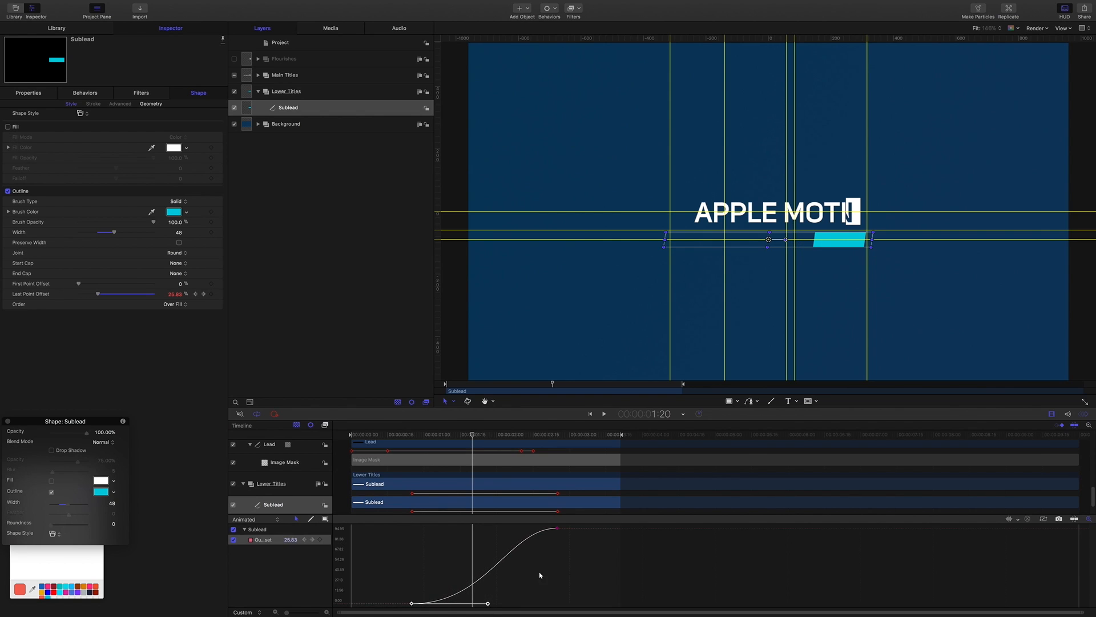
{"action": "left_click_drag", "start_coordinate": [561, 548], "coordinate": [439, 528]}
{"action": "left_click_drag", "start_coordinate": [398, 585], "coordinate": [511, 603]}
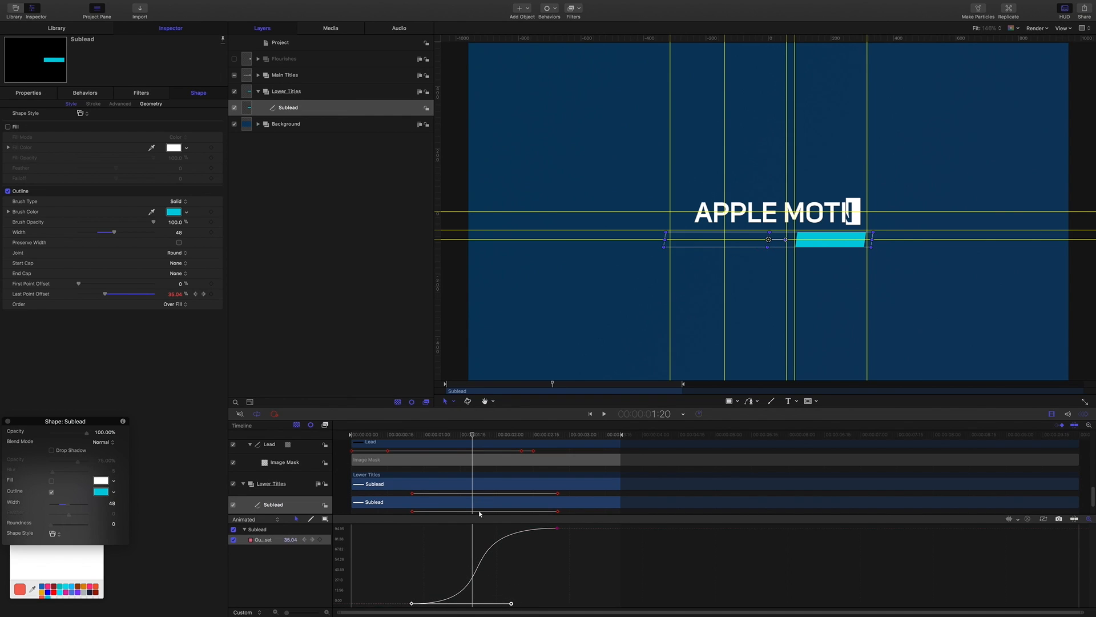
{"action": "left_click_drag", "start_coordinate": [568, 548], "coordinate": [537, 507]}
{"action": "left_click_drag", "start_coordinate": [441, 529], "coordinate": [422, 527]}
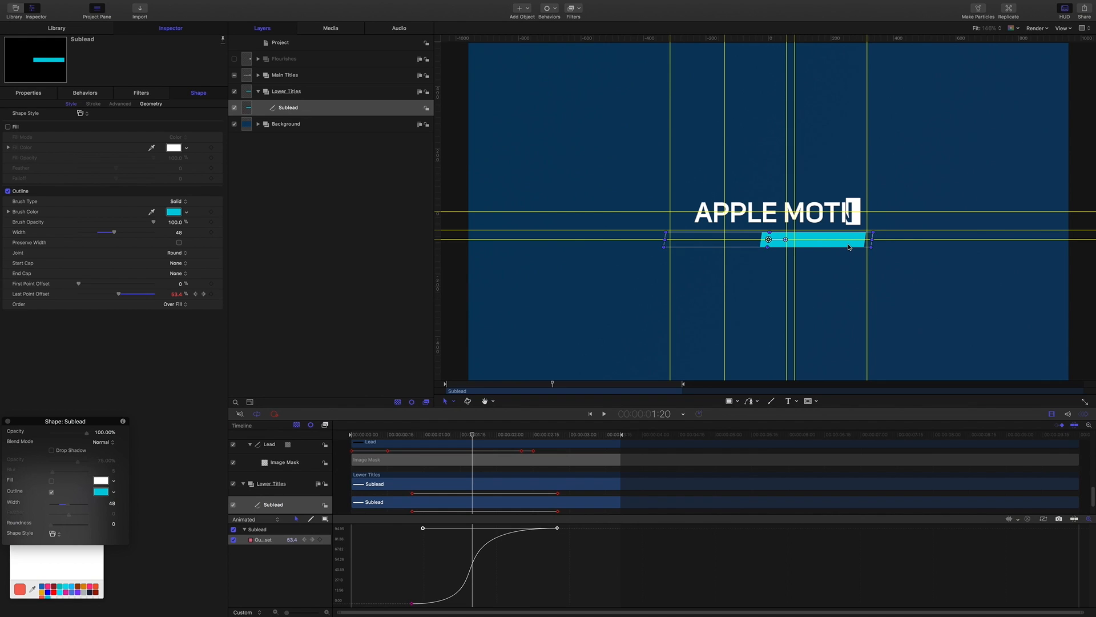
Fine-tune the Last Point Offset curve, pulling the end handle back to the start keyframe's time and the start handle further forward.
{"action": "left_click", "coordinate": [396, 587]}
{"action": "left_click_drag", "start_coordinate": [396, 587], "coordinate": [432, 610]}
{"action": "left_click_drag", "start_coordinate": [512, 604], "coordinate": [519, 603]}
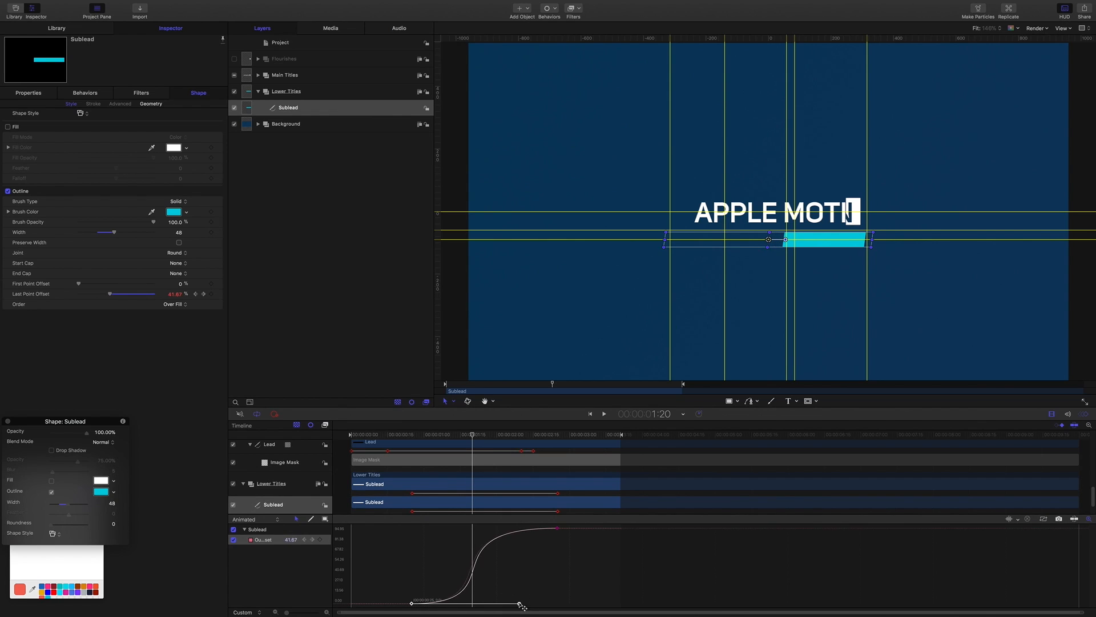
{"action": "left_click", "coordinate": [557, 528]}
{"action": "left_click_drag", "start_coordinate": [421, 527], "coordinate": [411, 529]}
{"action": "left_click_drag", "start_coordinate": [406, 585], "coordinate": [430, 607]}
{"action": "left_click_drag", "start_coordinate": [519, 604], "coordinate": [528, 603]}
{"action": "left_click_drag", "start_coordinate": [529, 604], "coordinate": [533, 606]}
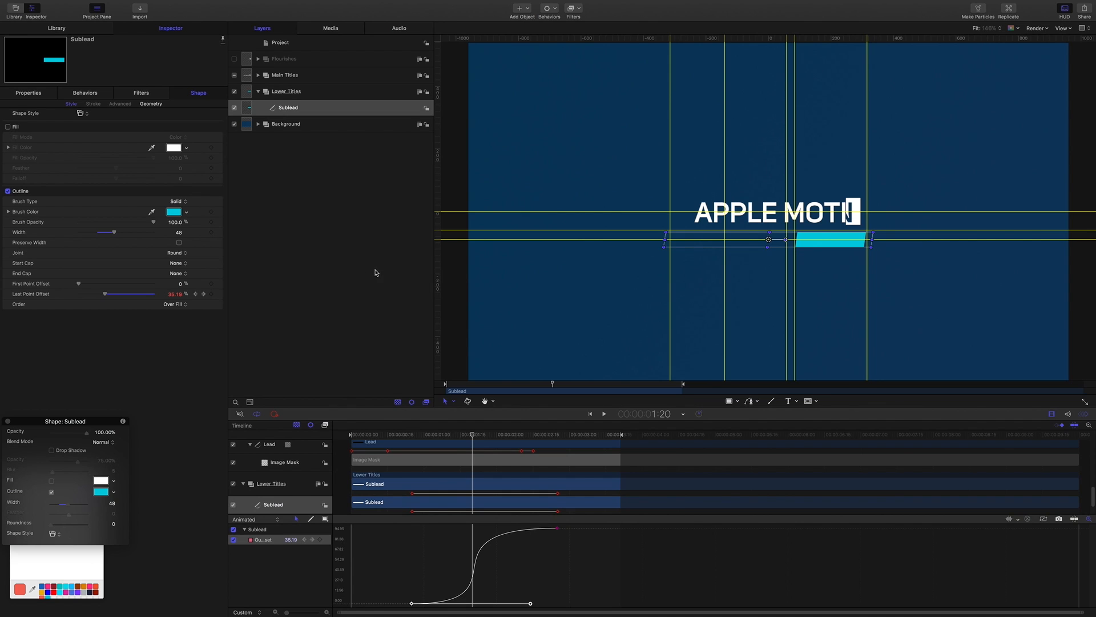
Play the line's reveal animation and scrub the timeline to 2:00 to review it against the title.
{"action": "key", "text": "space"}
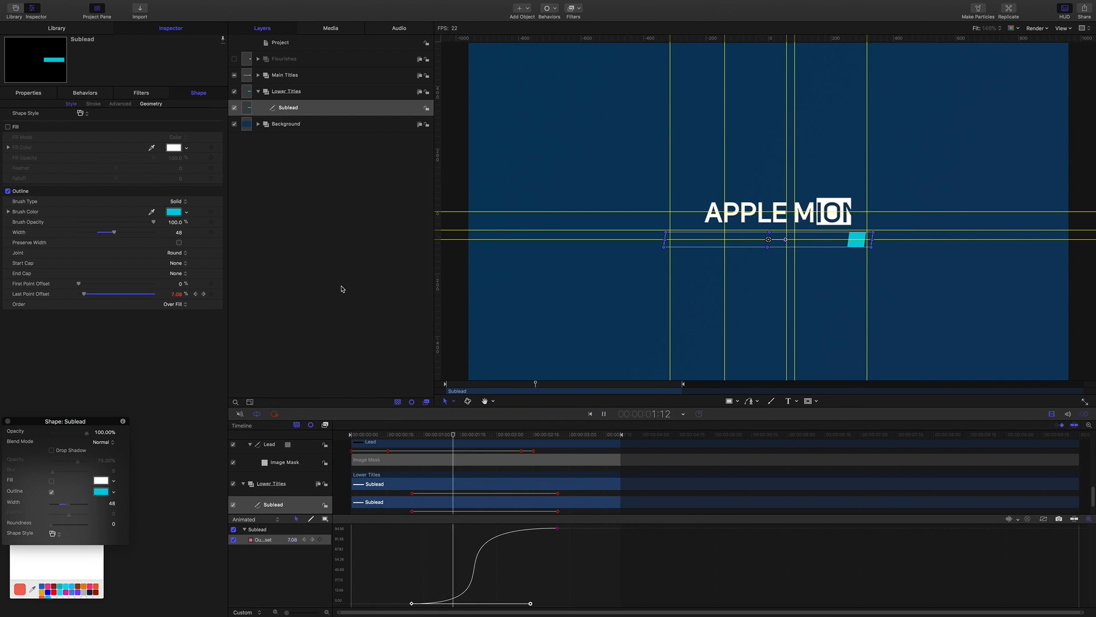
{"action": "key", "text": "space"}
{"action": "left_click_drag", "start_coordinate": [562, 433], "coordinate": [498, 450]}
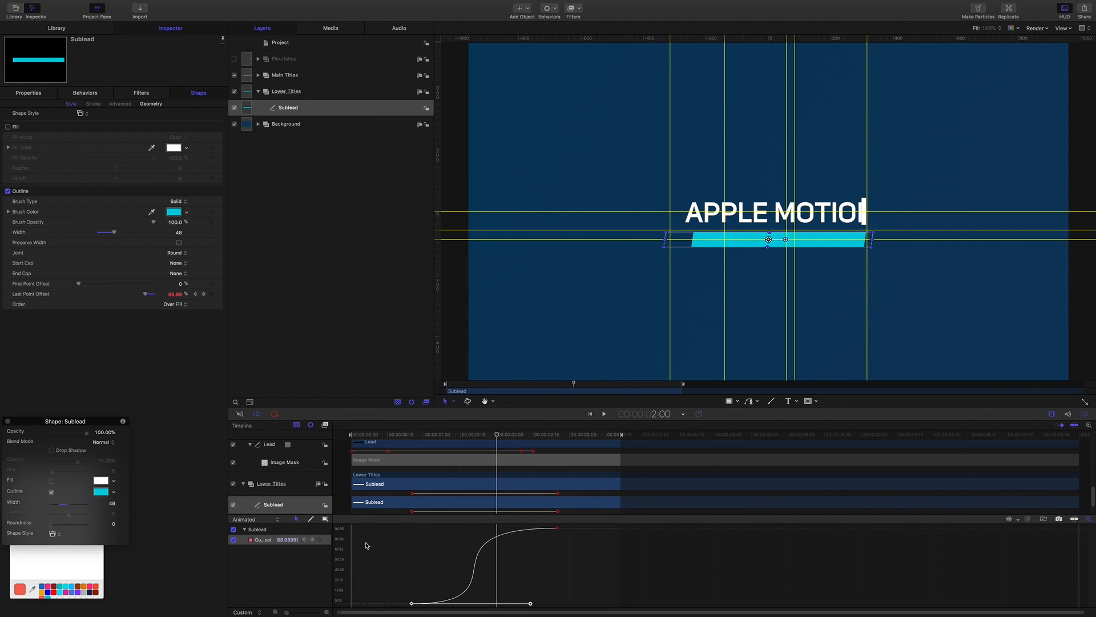
Copy both Last Point Offset keyframes from the Sublead curve.
{"action": "left_click_drag", "start_coordinate": [377, 526], "coordinate": [579, 607]}
{"action": "right_click", "coordinate": [557, 528]}
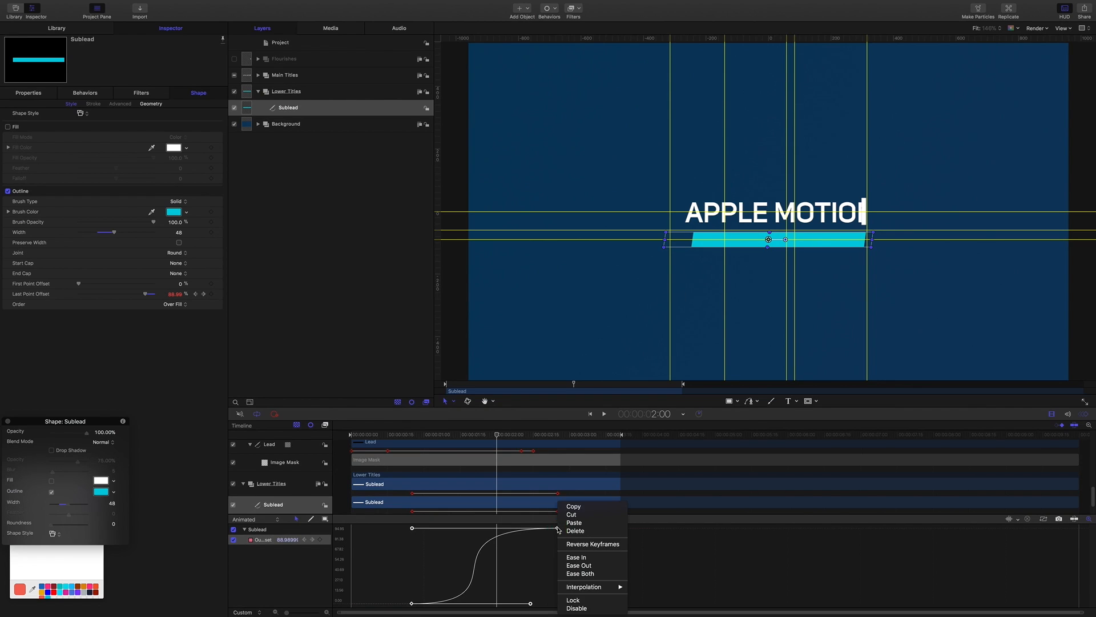
{"action": "left_click", "coordinate": [585, 506]}
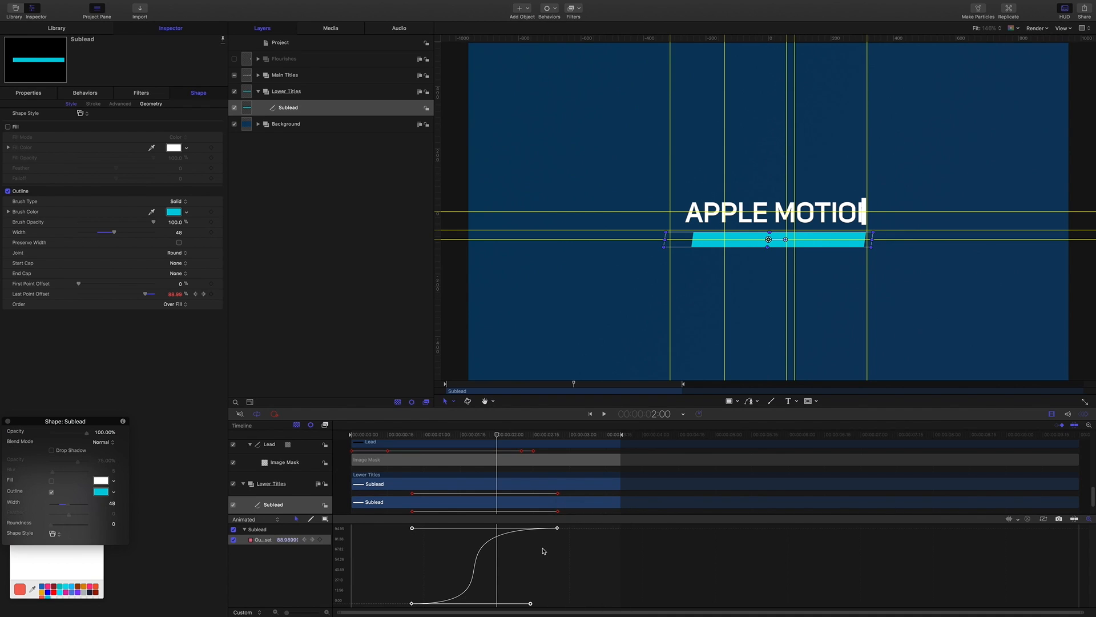
At 1:10, paste the copied keyframes onto First Point Offset in the keyframe editor and display the Animated curve set.
{"action": "left_click", "coordinate": [663, 417]}
{"action": "type", "text": "110"}
{"action": "key", "text": "Return"}
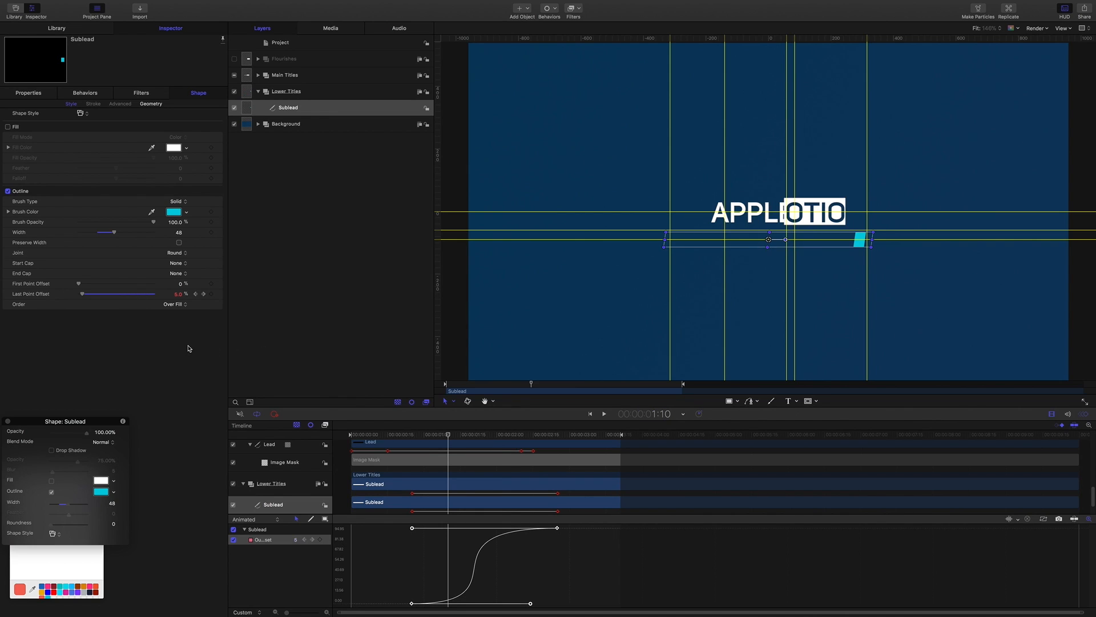
{"action": "right_click", "coordinate": [40, 286]}
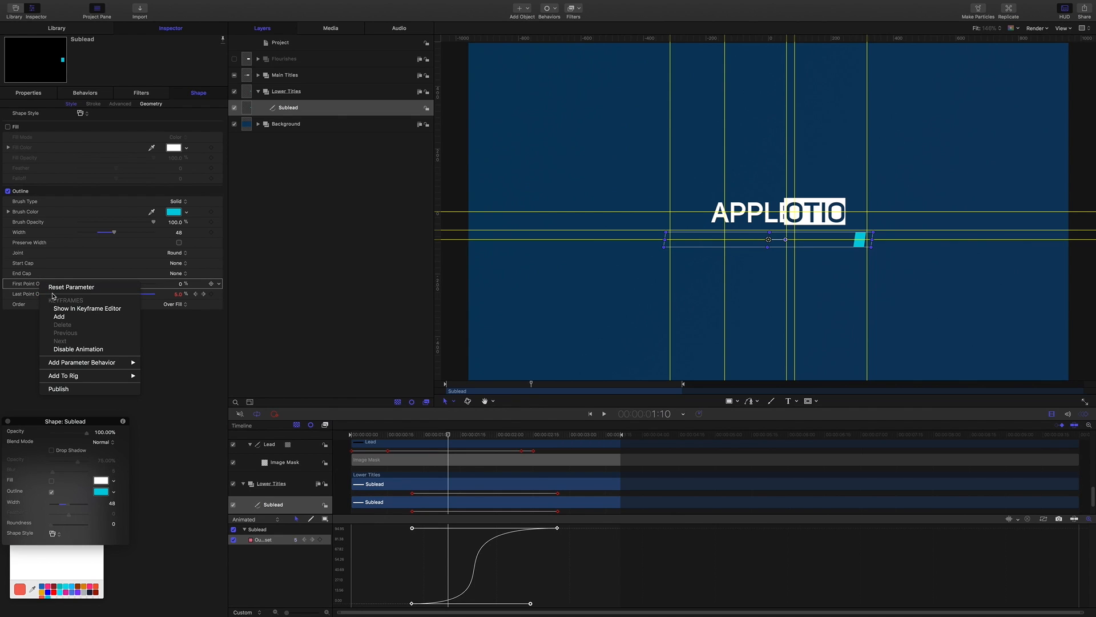
{"action": "left_click", "coordinate": [81, 309]}
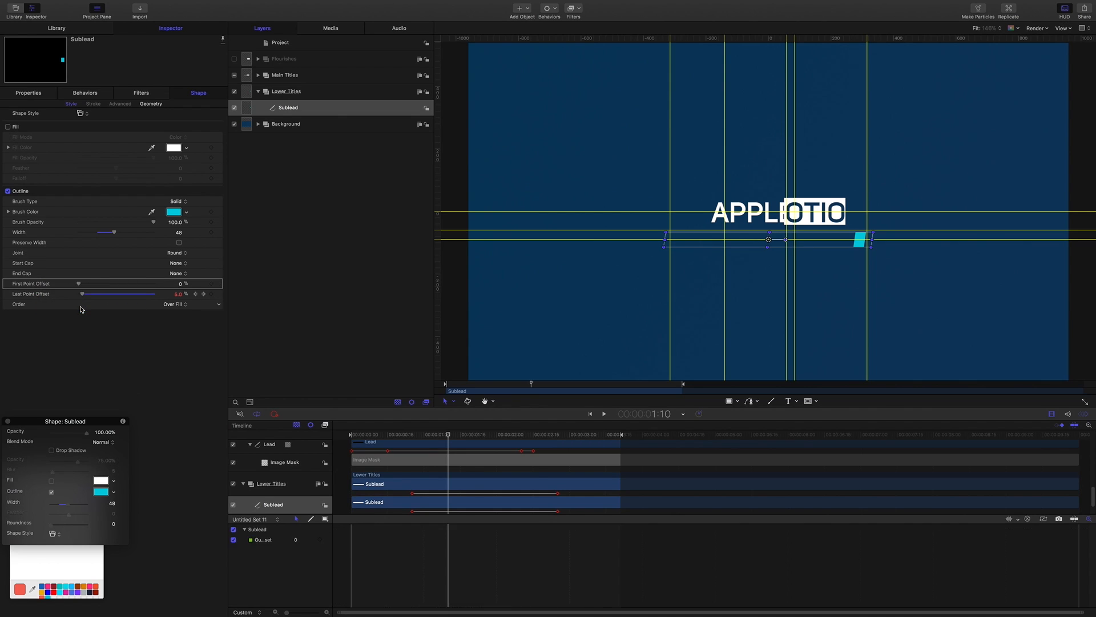
{"action": "left_click", "coordinate": [262, 543]}
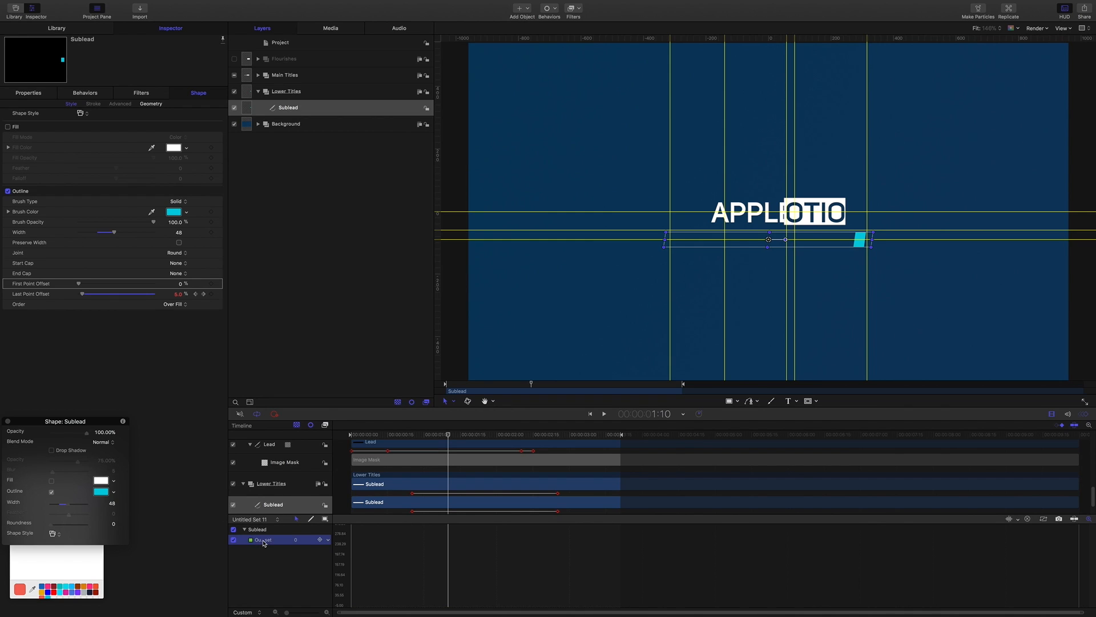
{"action": "left_click", "coordinate": [320, 541]}
{"action": "left_click", "coordinate": [262, 521]}
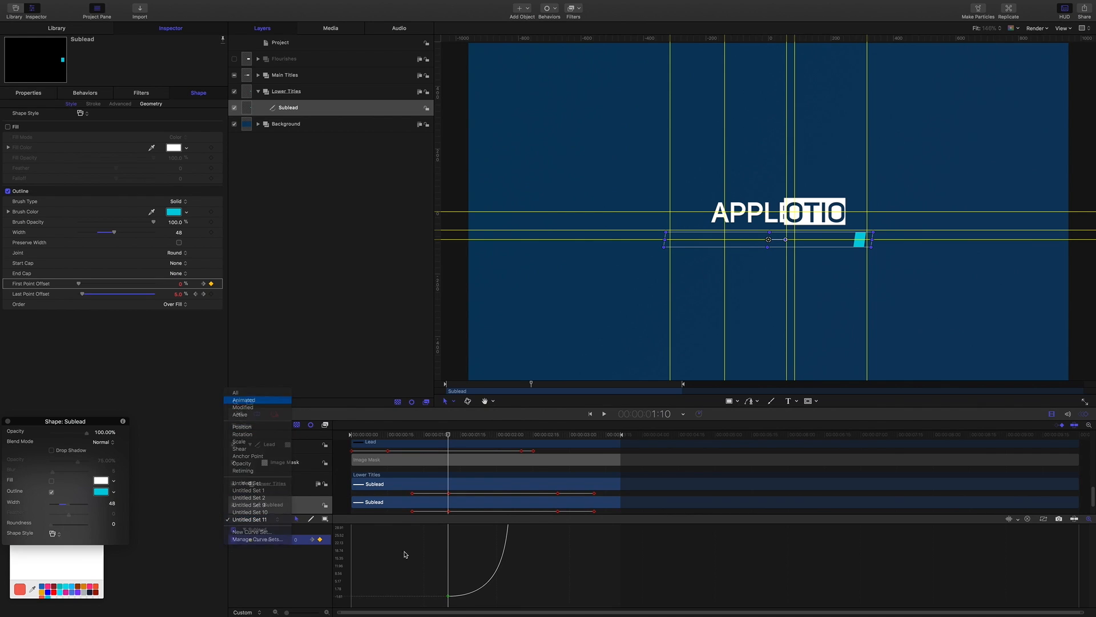
{"action": "left_click", "coordinate": [244, 400]}
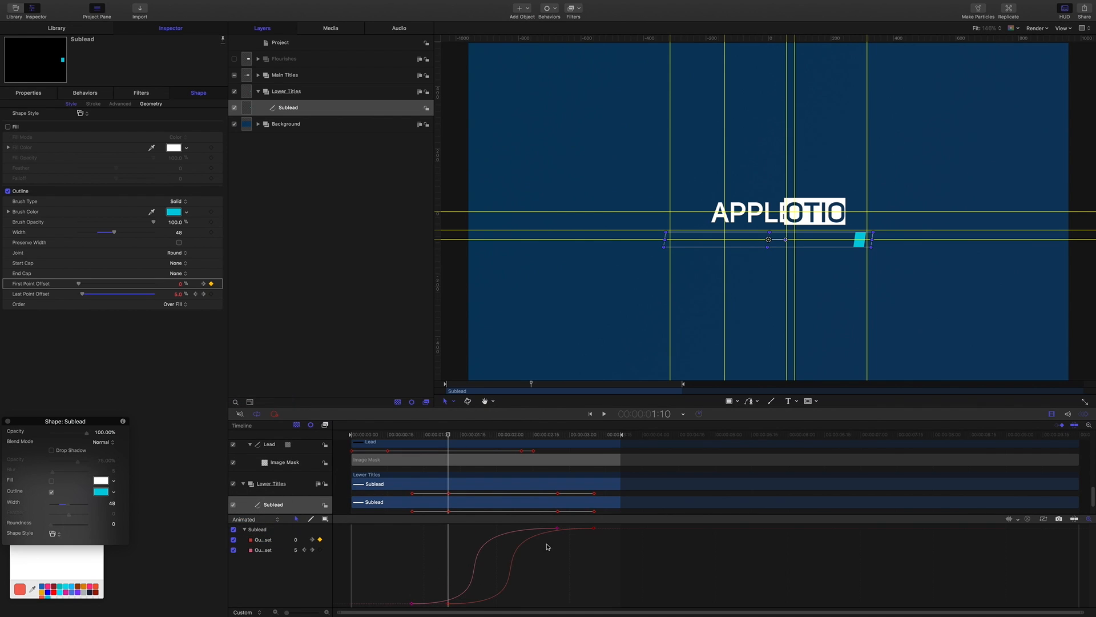
Move the final First Point Offset keyframe to 3:05 and set its value to 85%.
{"action": "left_click", "coordinate": [665, 416]}
{"action": "type", "text": "3.05"}
{"action": "key", "text": "Return"}
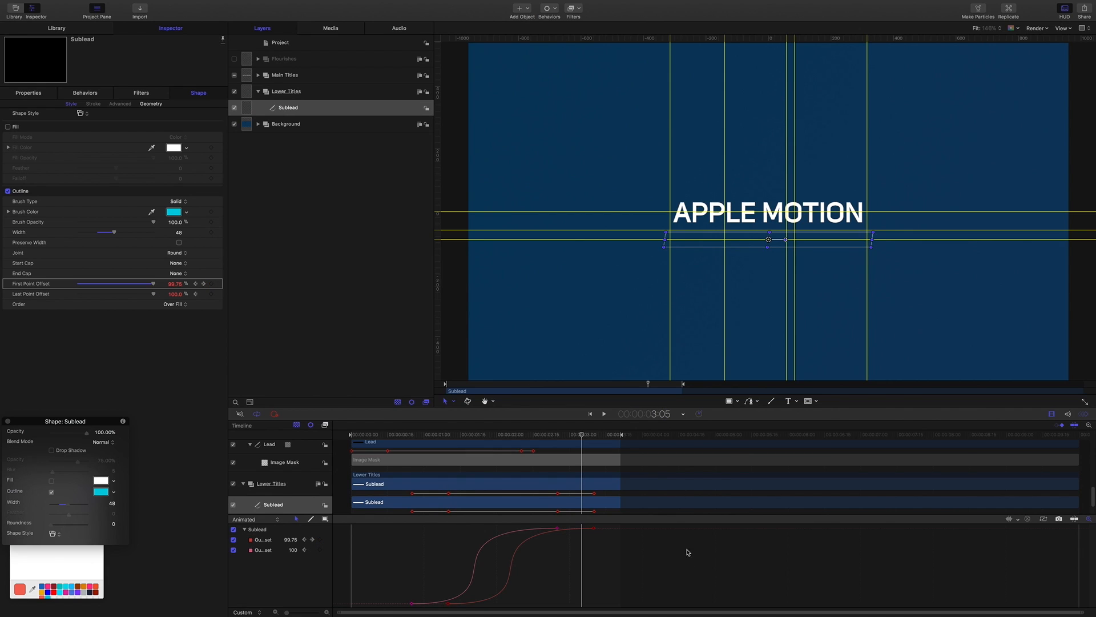
{"action": "left_click", "coordinate": [595, 493]}
{"action": "left_click_drag", "start_coordinate": [594, 493], "coordinate": [581, 494]}
{"action": "left_click", "coordinate": [175, 283]}
{"action": "type", "text": "85"}
{"action": "key", "text": "Return"}
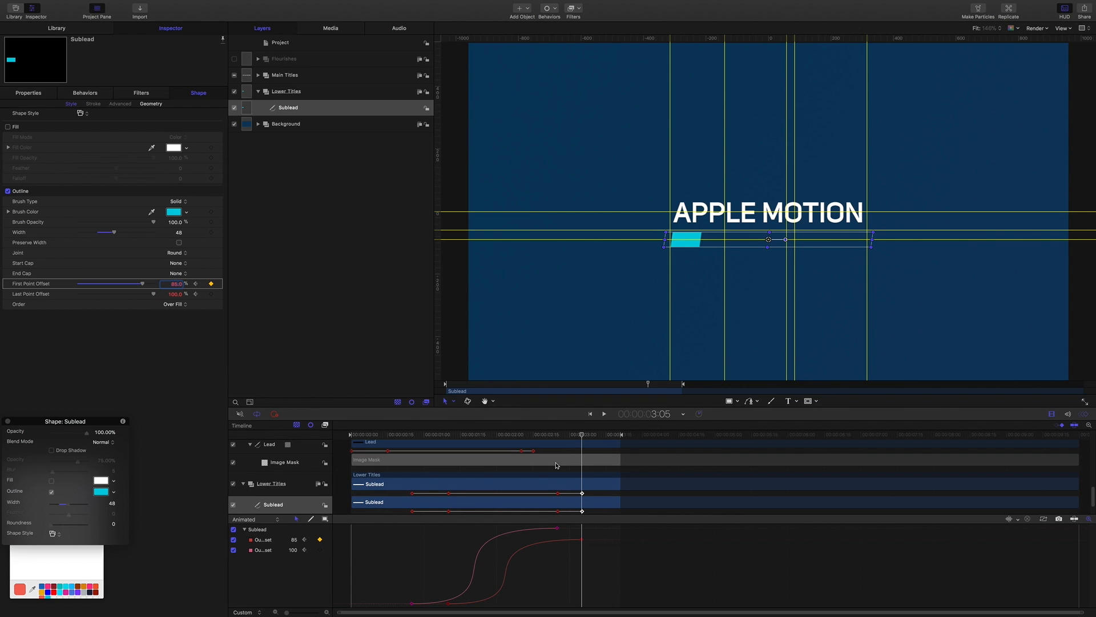
At 2:03, shorten the Bezier handle of the initial First Point Offset keyframe slightly on the Sublead curve.
{"action": "left_click_drag", "start_coordinate": [583, 435], "coordinate": [504, 439]}
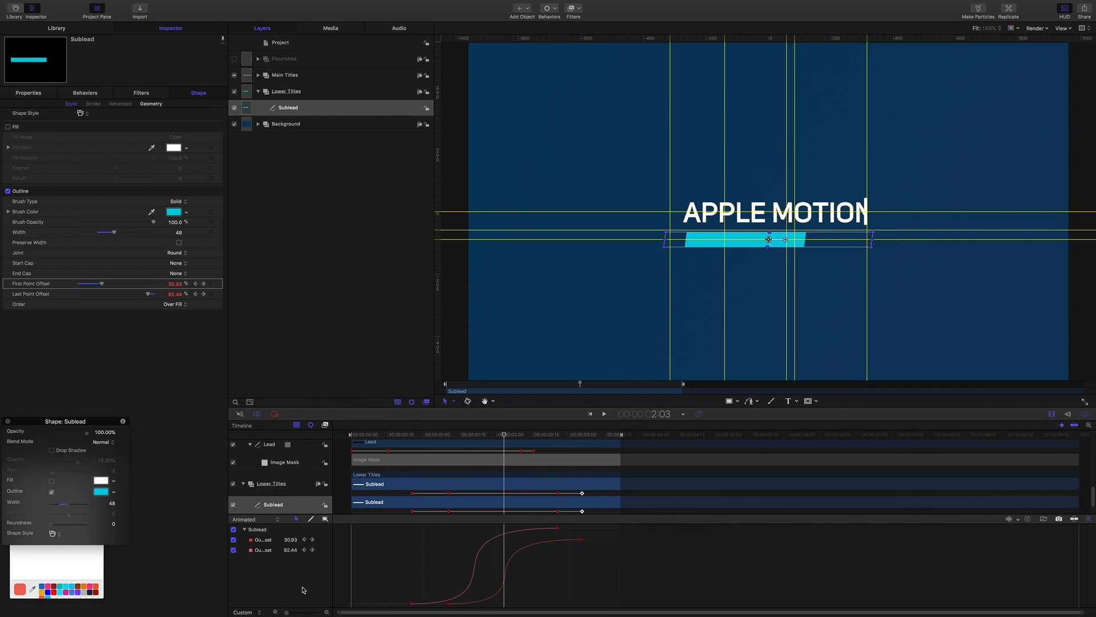
{"action": "left_click", "coordinate": [448, 603]}
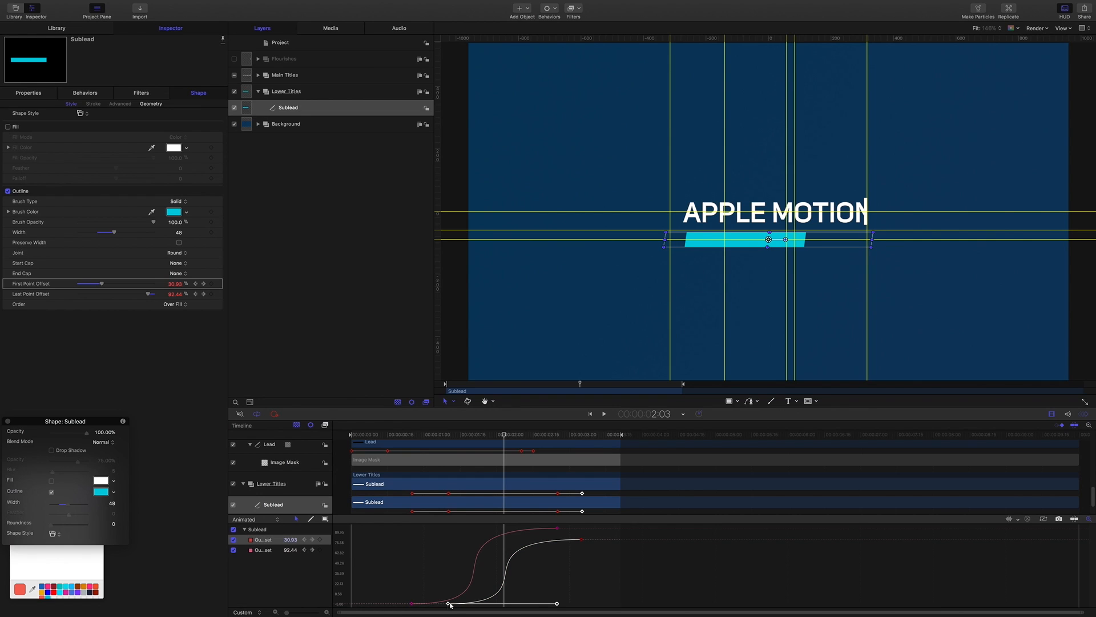
{"action": "left_click_drag", "start_coordinate": [556, 603], "coordinate": [553, 604]}
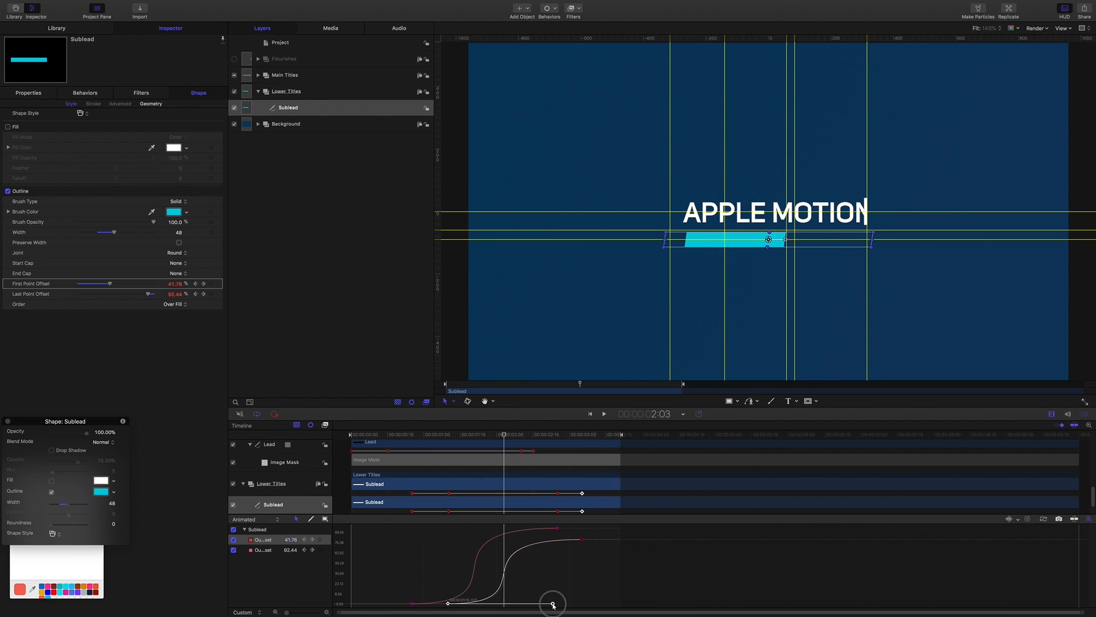
{"action": "left_click_drag", "start_coordinate": [553, 604], "coordinate": [553, 604]}
Play the Sublead line animation to review it with the title and return the playhead to the start.
{"action": "left_click_drag", "start_coordinate": [504, 435], "coordinate": [430, 428]}
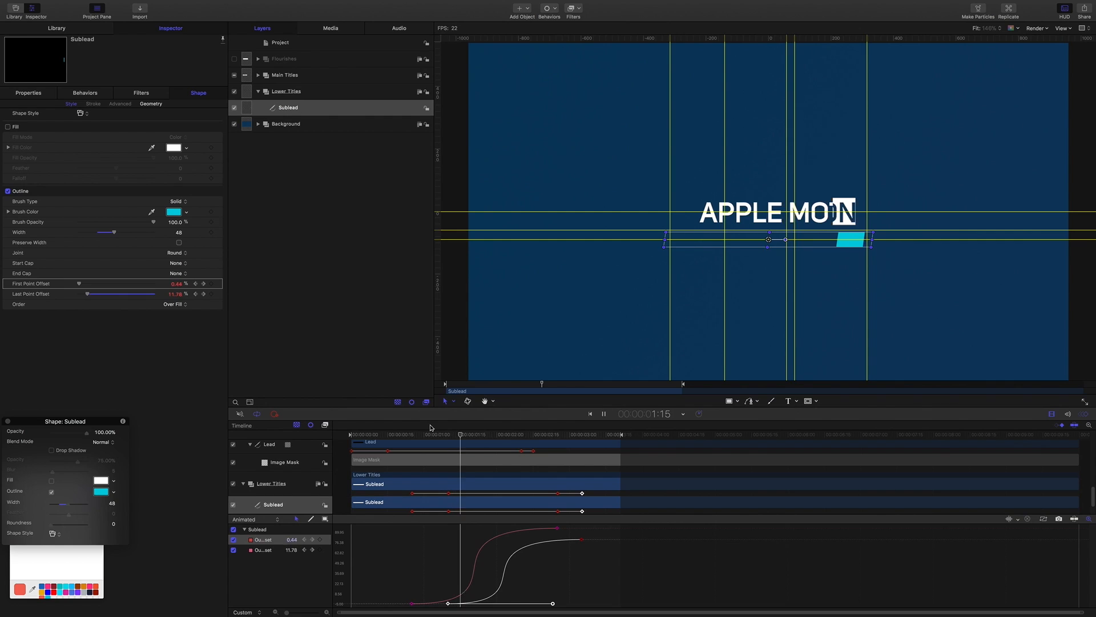
{"action": "key", "text": "space"}
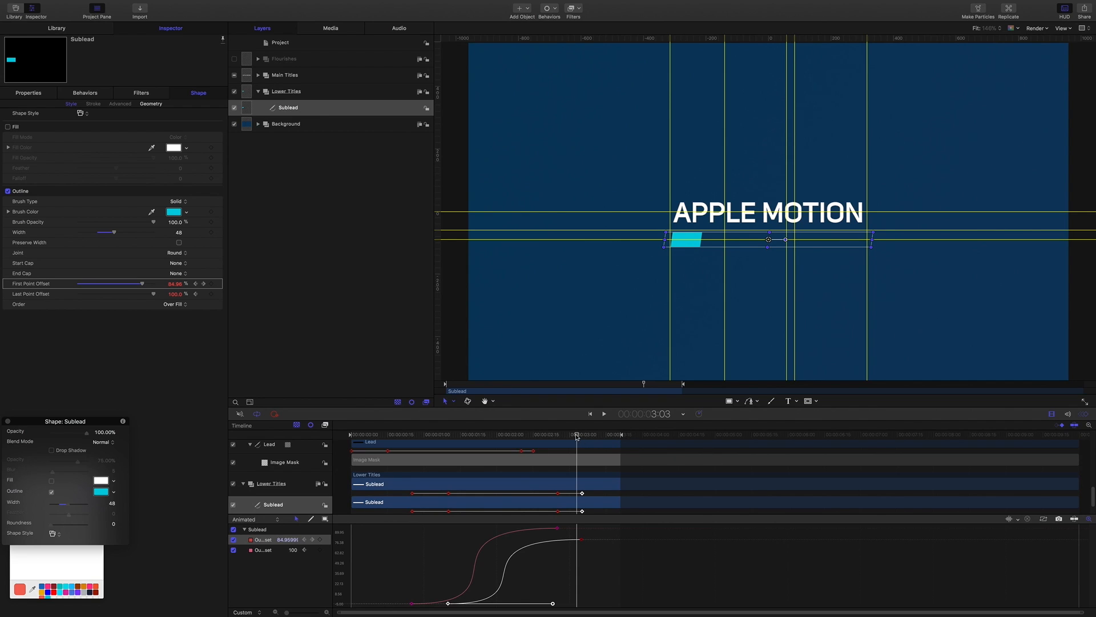
{"action": "left_click_drag", "start_coordinate": [577, 437], "coordinate": [288, 423]}
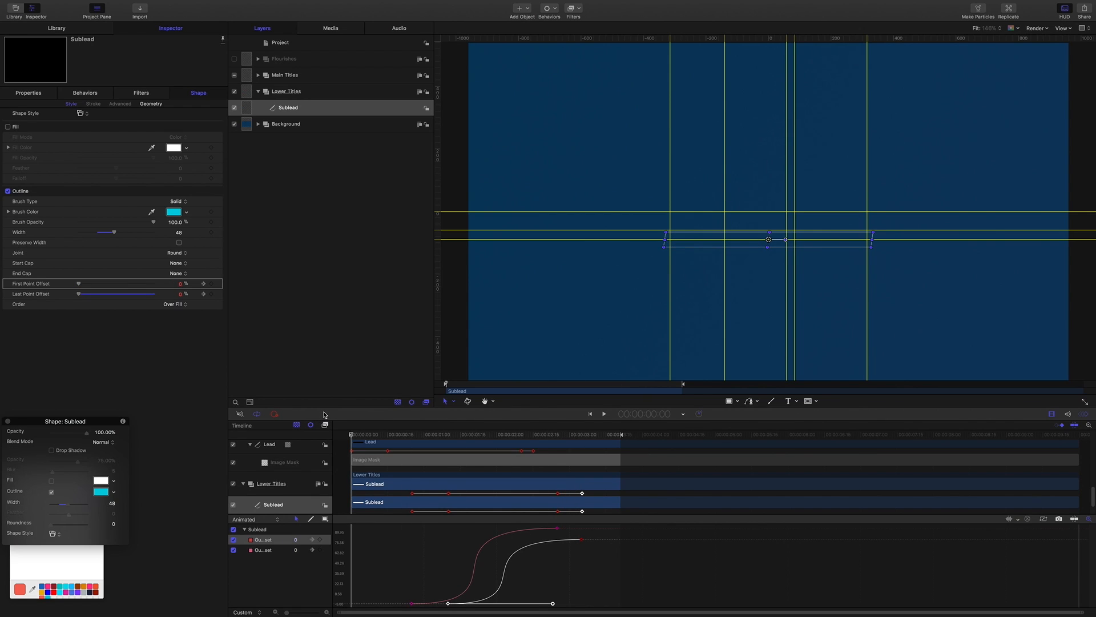
Add a text layer reading GRAPHICS inside the Lower Titles group.
{"action": "left_click_drag", "start_coordinate": [324, 415], "coordinate": [374, 415]}
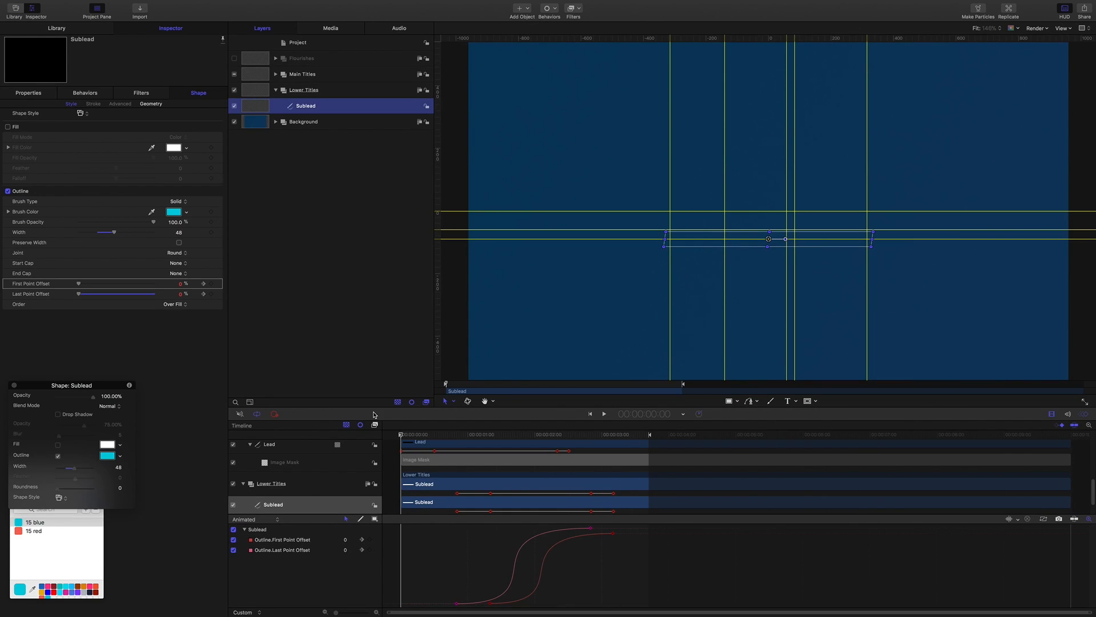
{"action": "left_click", "coordinate": [312, 91]}
{"action": "left_click", "coordinate": [786, 402]}
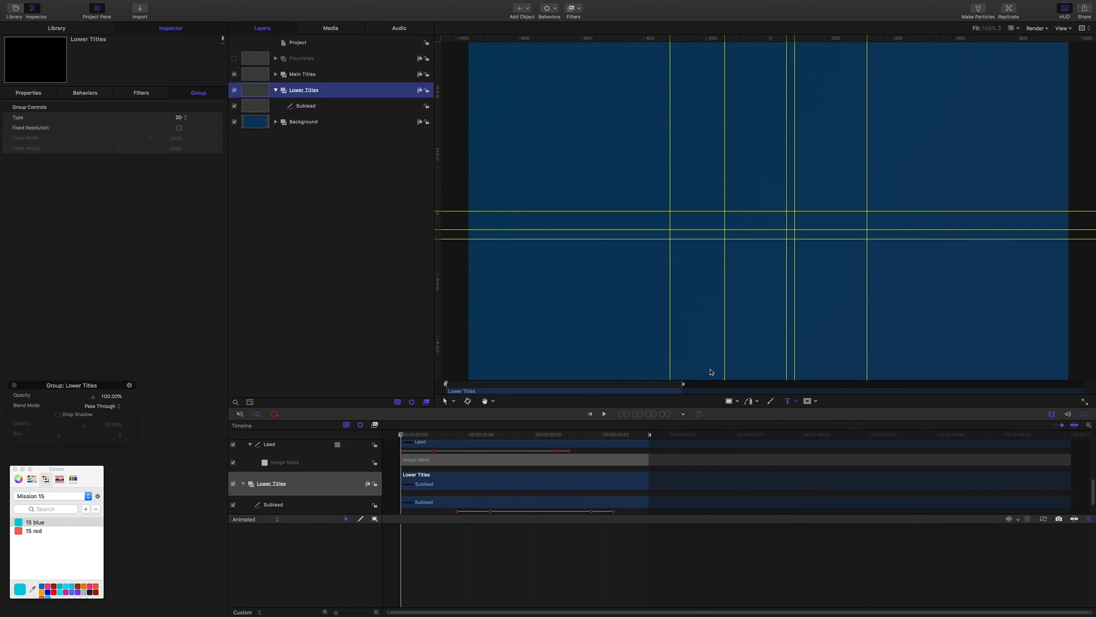
{"action": "left_click", "coordinate": [639, 261]}
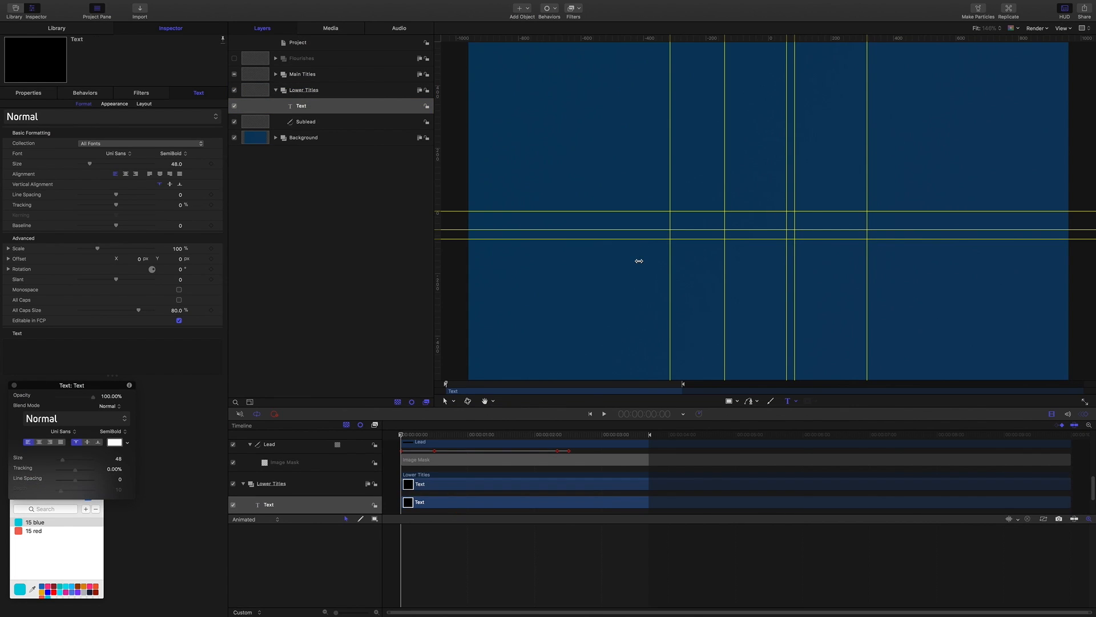
{"action": "type", "text": "GRAPHICS"}
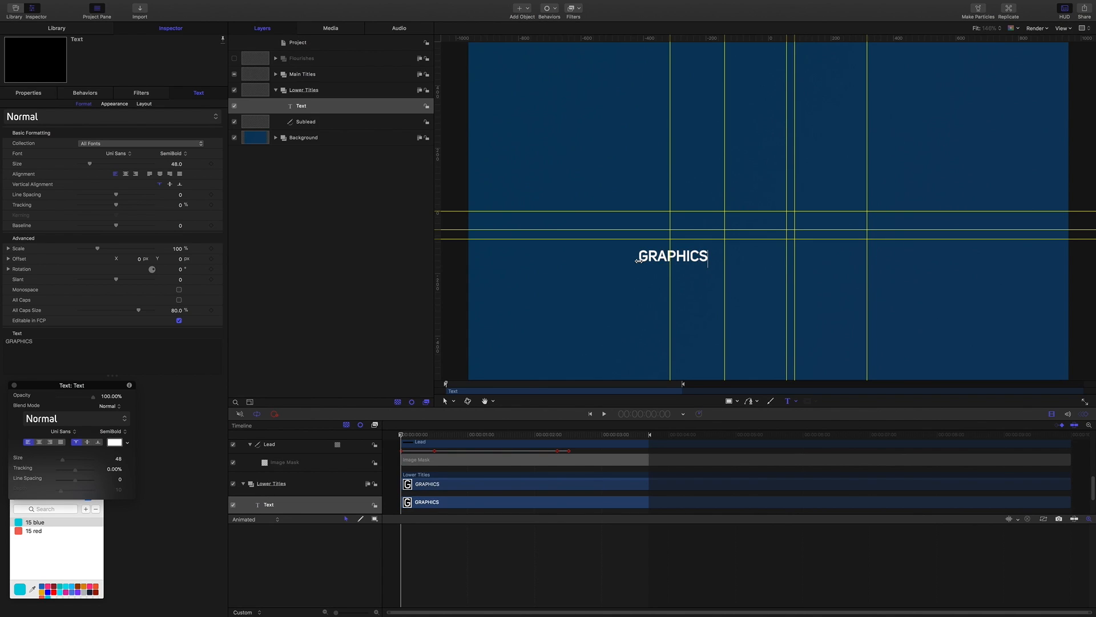
{"action": "key", "text": "Escape"}
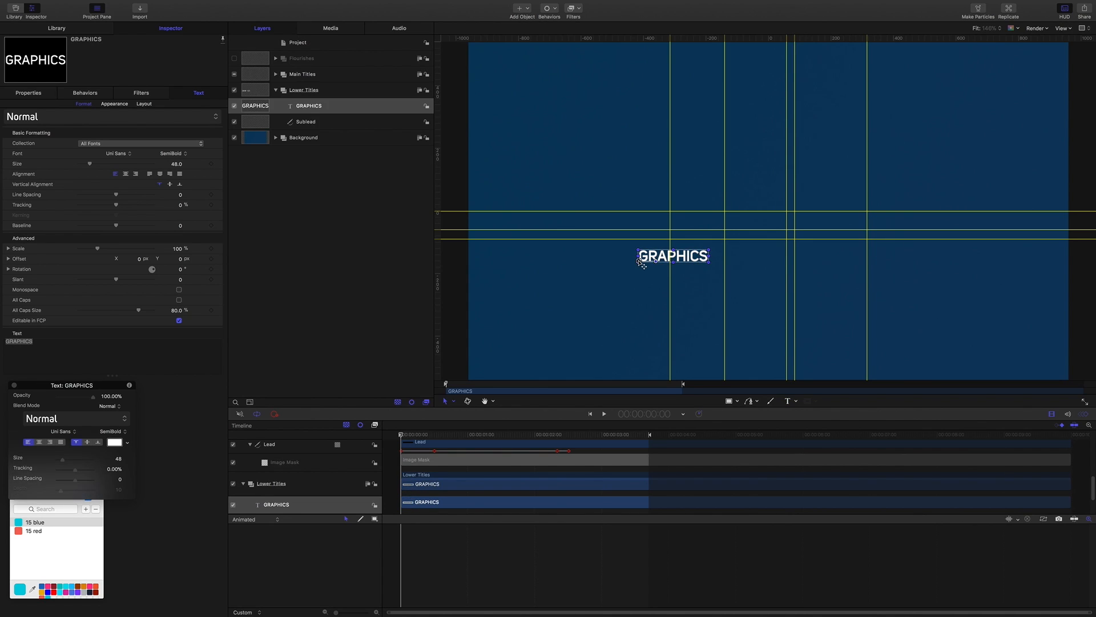
Colour the GRAPHICS text with the 15 blue swatch and set its size to 52.
{"action": "left_click", "coordinate": [115, 442]}
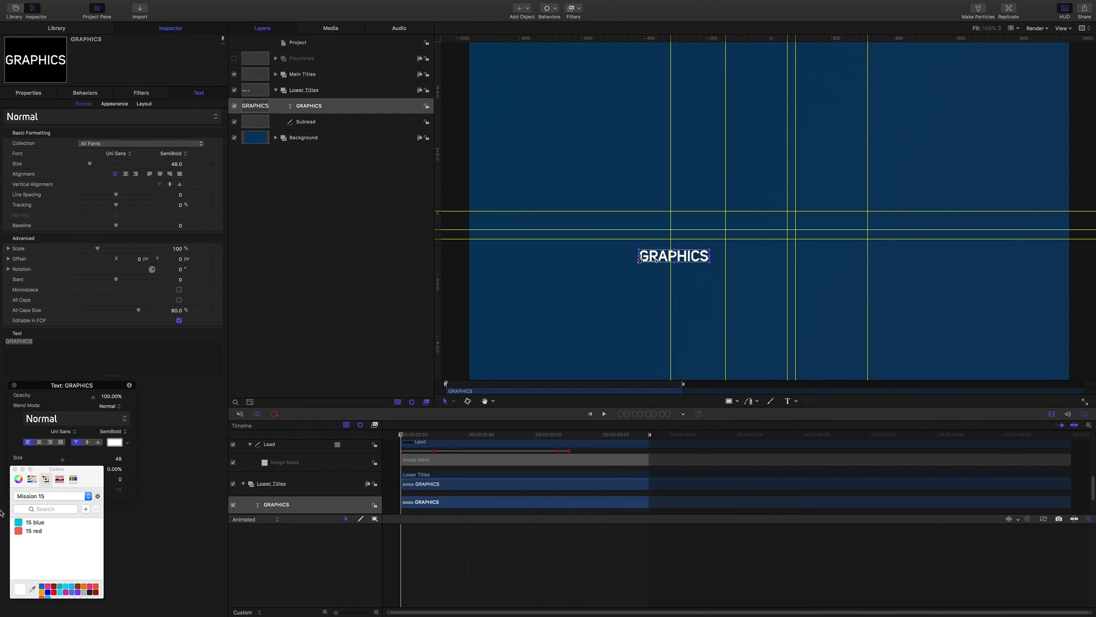
{"action": "left_click", "coordinate": [20, 523]}
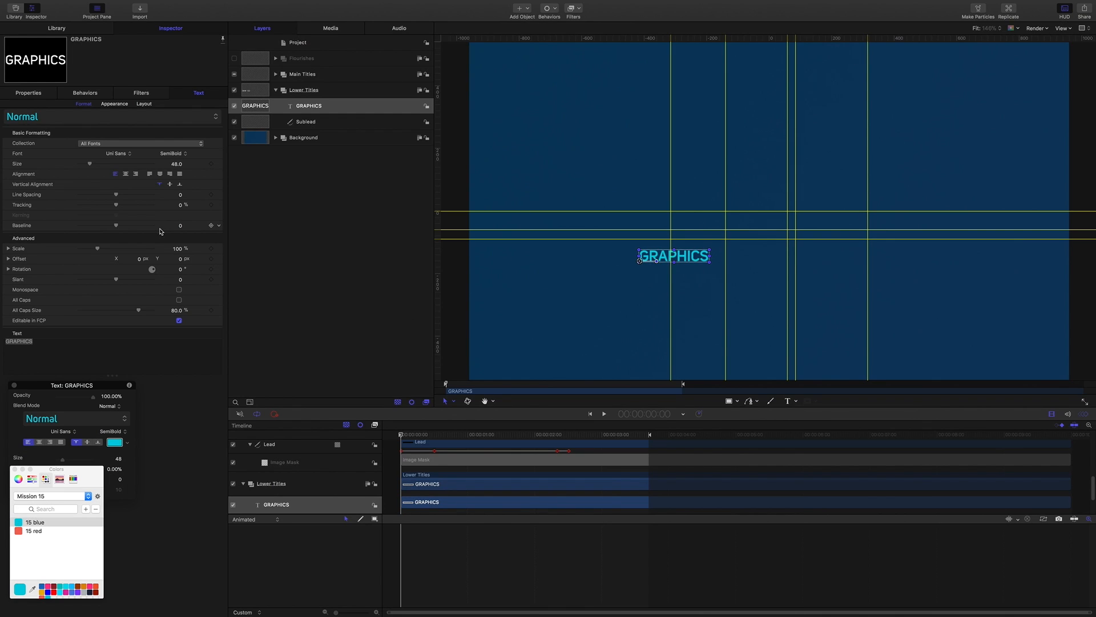
{"action": "left_click", "coordinate": [177, 164]}
{"action": "type", "text": "52"}
{"action": "key", "text": "Return"}
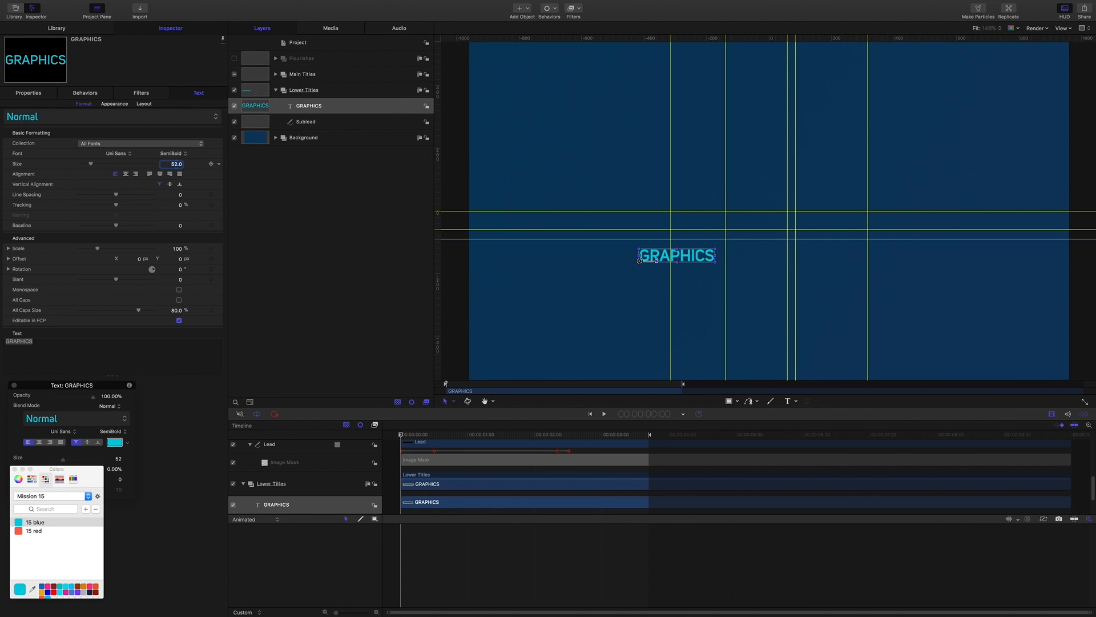
Set the GRAPHICS text's tracking to 30% and centre its alignment.
{"action": "left_click", "coordinate": [180, 205]}
{"action": "type", "text": "30"}
{"action": "key", "text": "Return"}
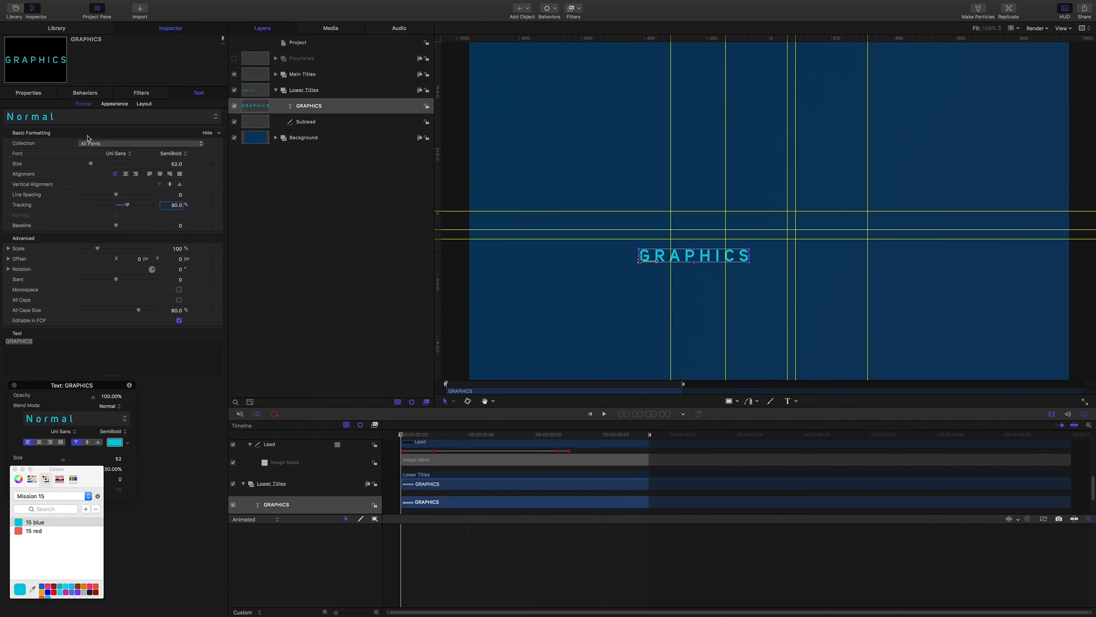
{"action": "left_click", "coordinate": [125, 174]}
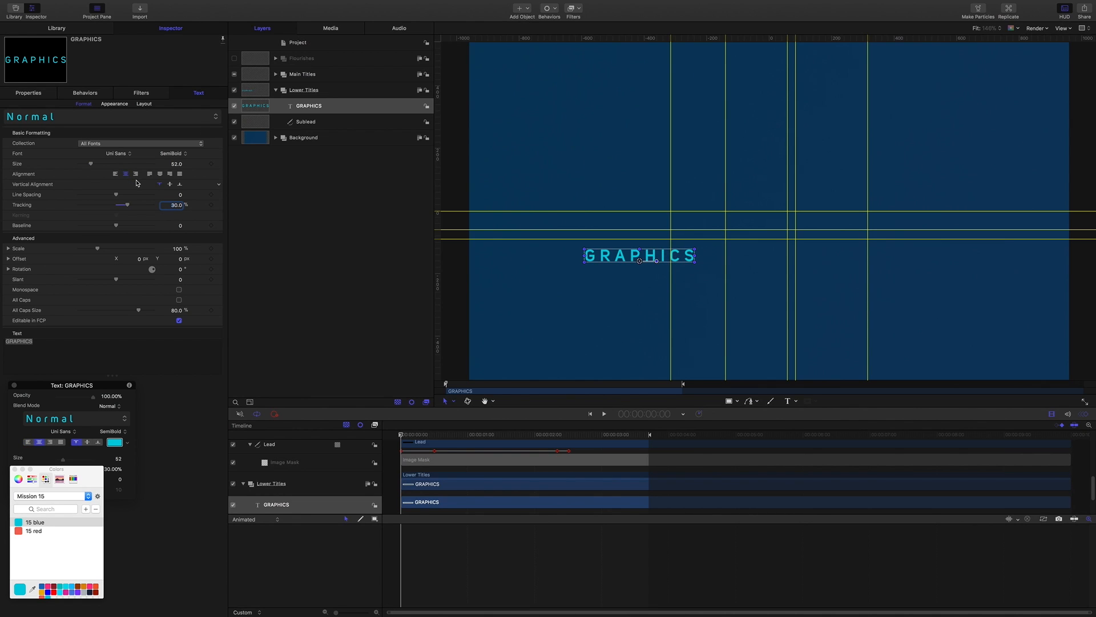
Set the GRAPHICS text's X shear to 8°.
{"action": "left_click", "coordinate": [26, 92]}
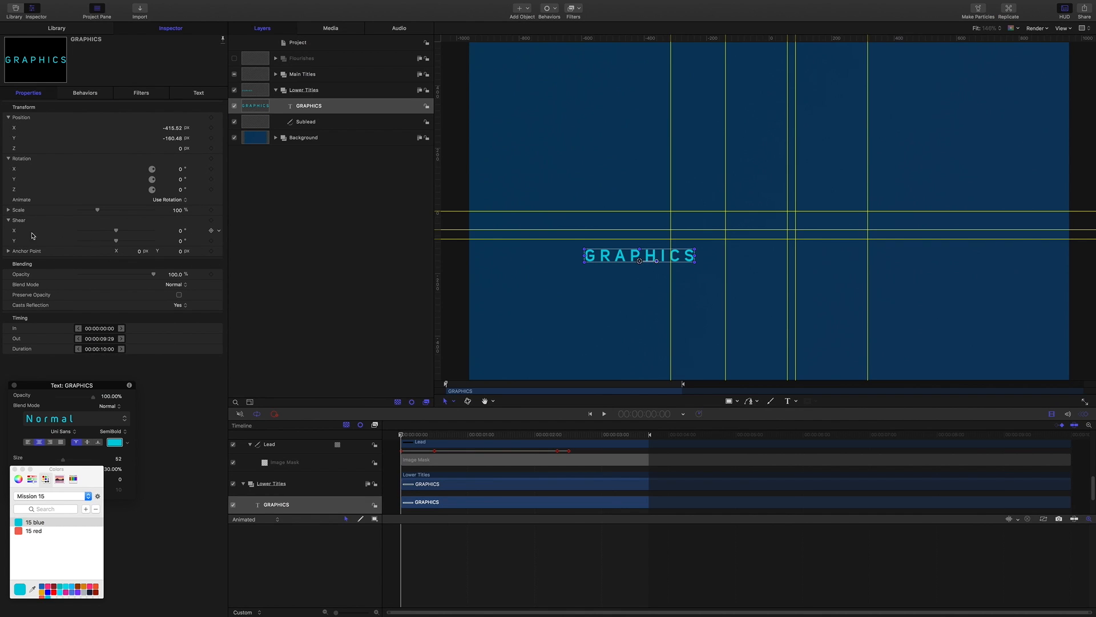
{"action": "left_click", "coordinate": [180, 232]}
{"action": "key", "text": "Return"}
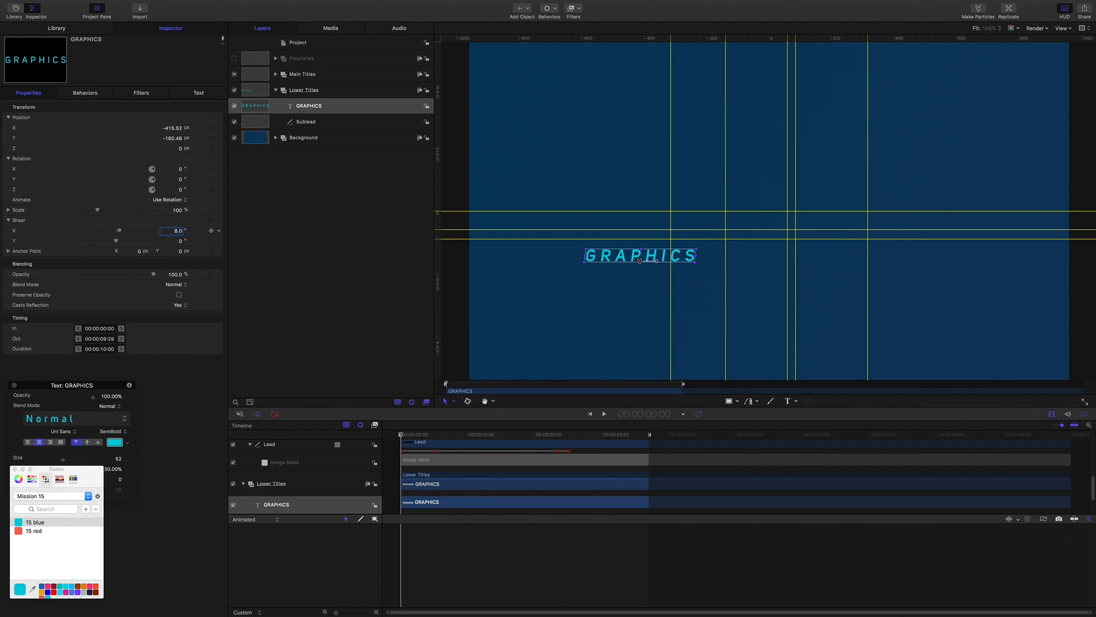
At 3:15, position the GRAPHICS text at X 0 px and Y -108.48 px, and keyframe its X position.
{"action": "left_click", "coordinate": [665, 419]}
{"action": "type", "text": "3.15"}
{"action": "key", "text": "Return"}
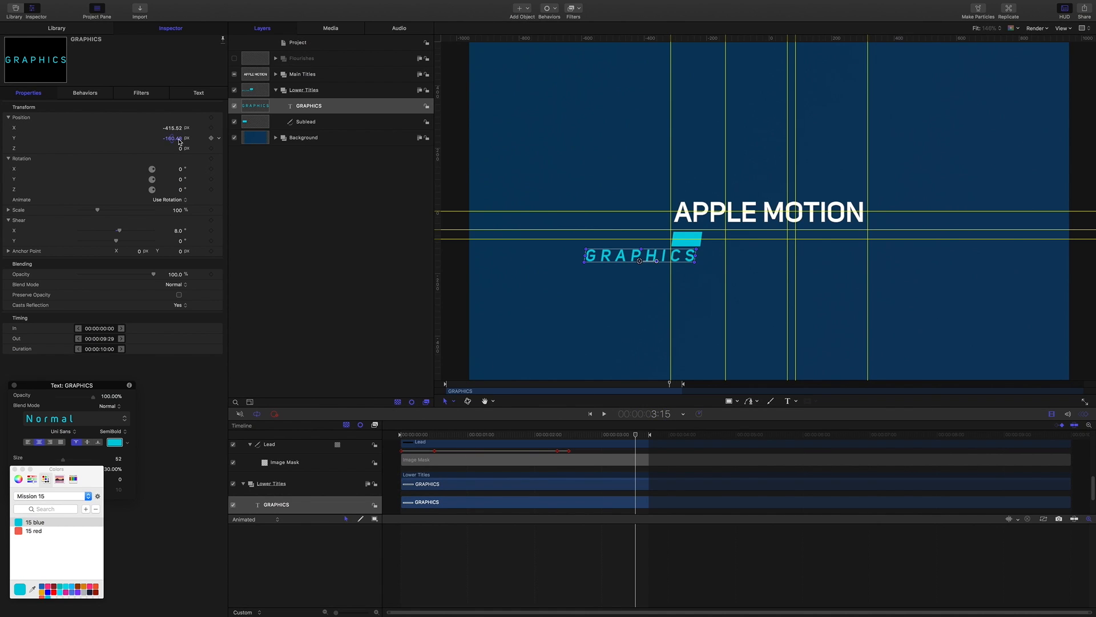
{"action": "left_click_drag", "start_coordinate": [179, 141], "coordinate": [213, 141]}
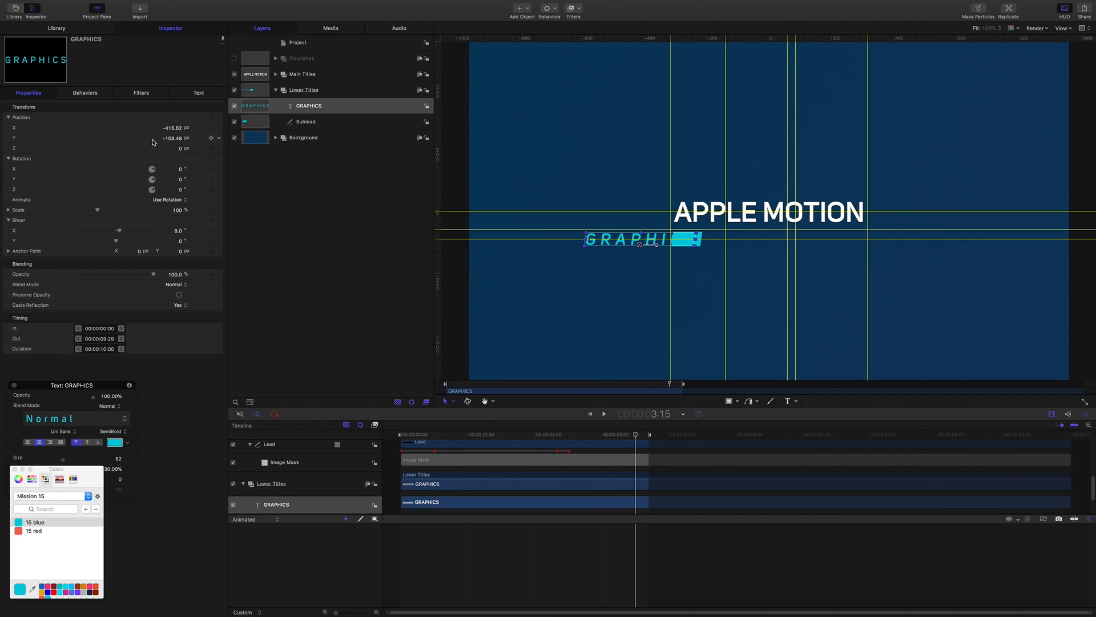
{"action": "type", "text": "0"}
{"action": "key", "text": "Return"}
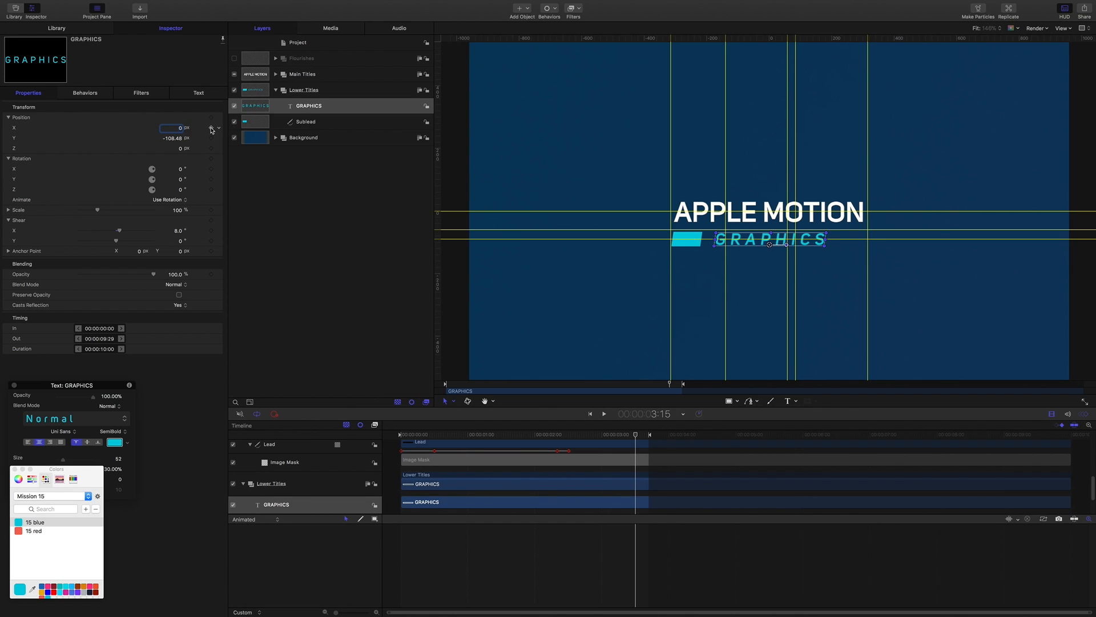
{"action": "left_click", "coordinate": [211, 127]}
At 2:03, set the GRAPHICS text's X position to -137.24 px as the starting keyframe.
{"action": "left_click", "coordinate": [644, 413]}
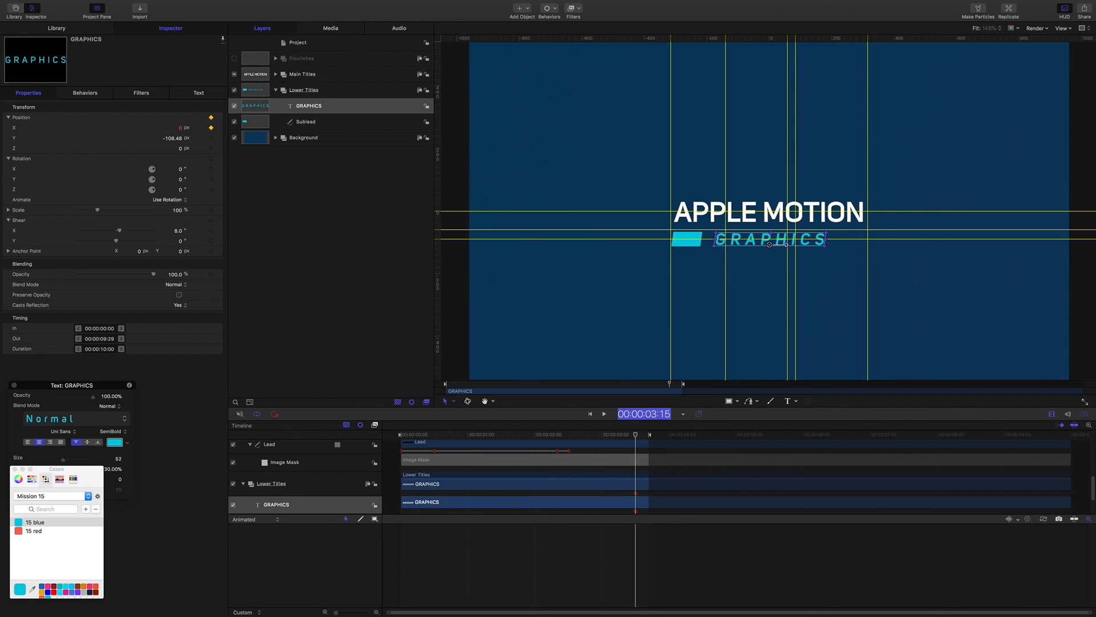
{"action": "type", "text": "203"}
{"action": "key", "text": "Return"}
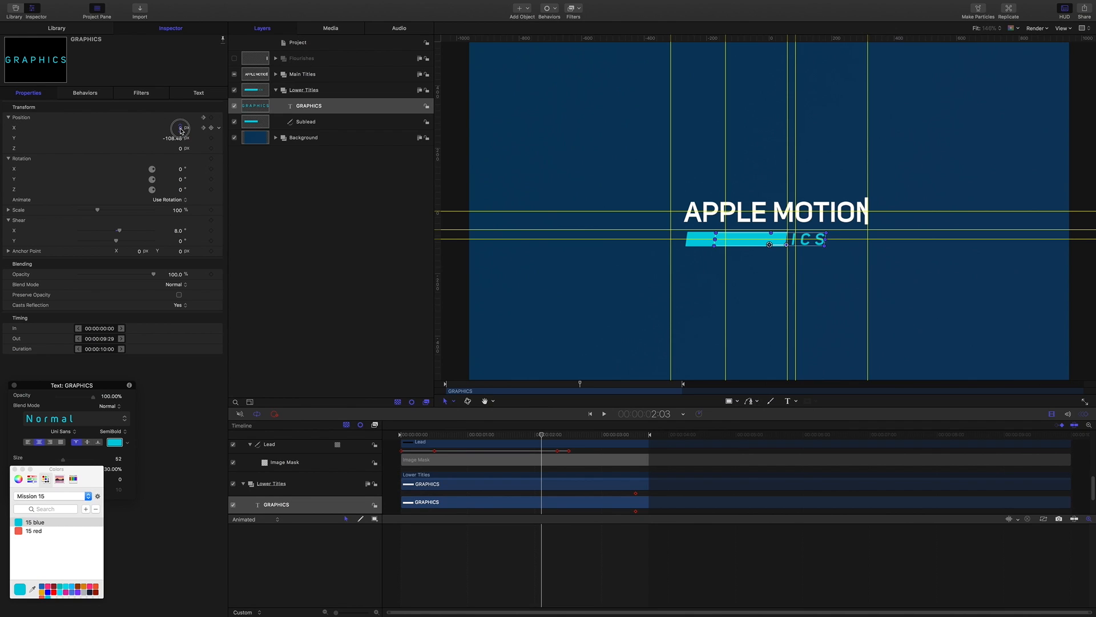
{"action": "left_click_drag", "start_coordinate": [180, 129], "coordinate": [102, 129]}
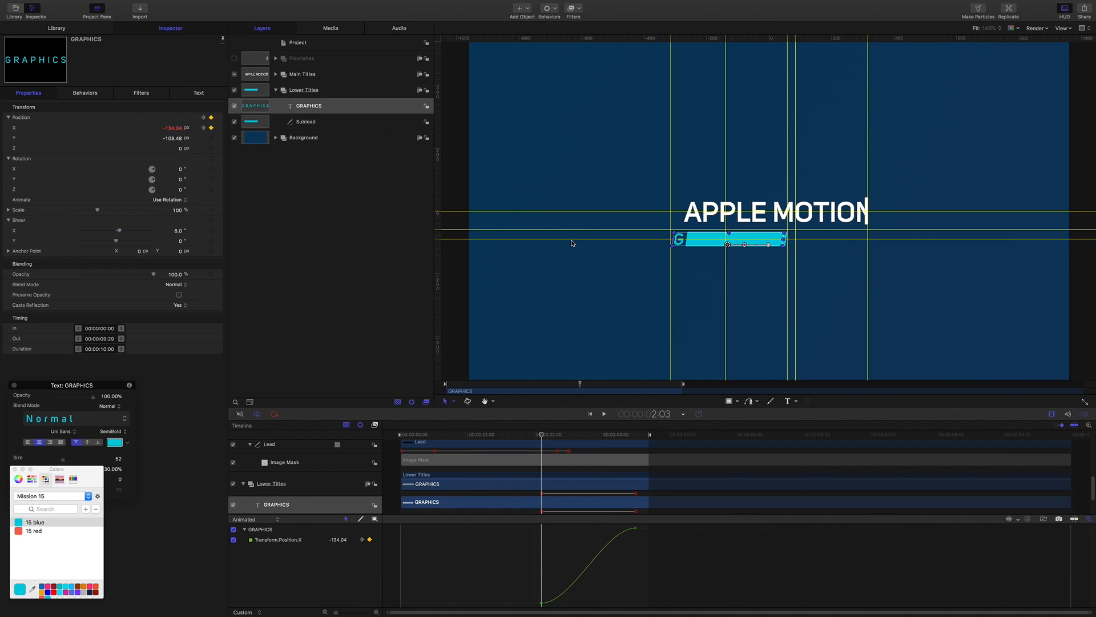
{"action": "left_click_drag", "start_coordinate": [174, 131], "coordinate": [171, 130]}
Pull a vertical Bezier handle from the first Position X keyframe for a fast start and play the text's slide.
{"action": "left_click_drag", "start_coordinate": [518, 526], "coordinate": [674, 605]}
{"action": "left_click_drag", "start_coordinate": [520, 582], "coordinate": [523, 551]}
{"action": "key", "text": "space"}
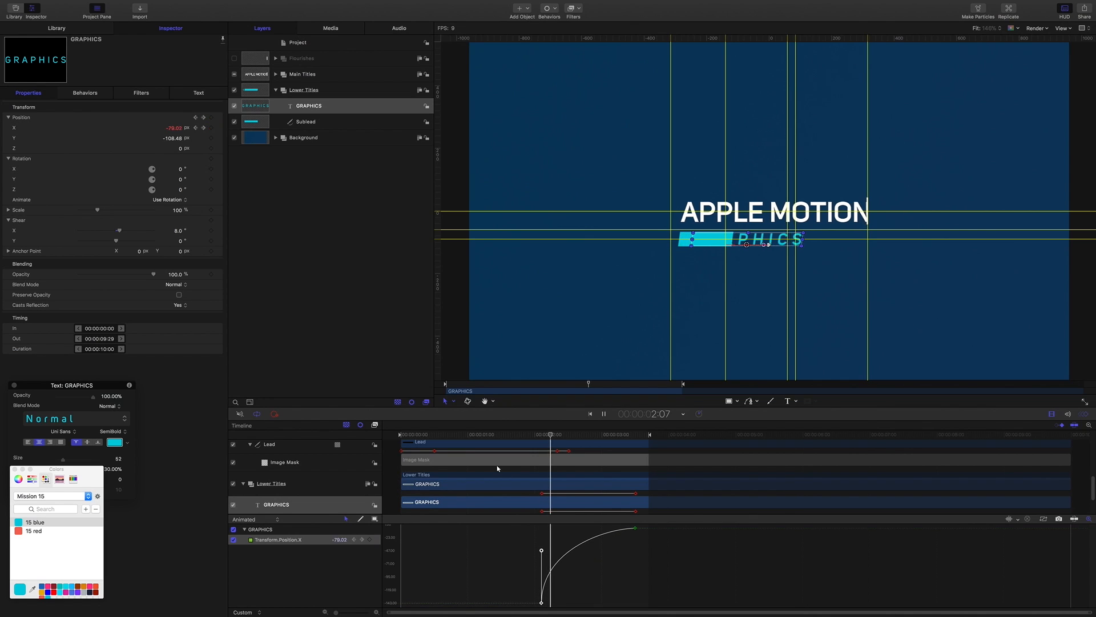
{"action": "key", "text": "space"}
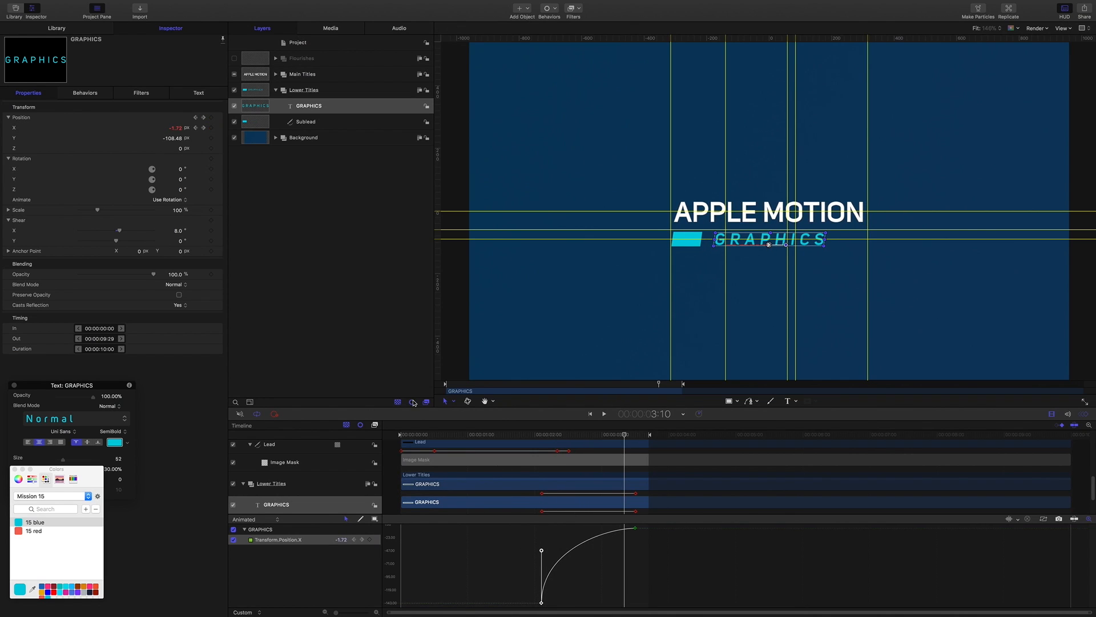
Rename the GRAPHICS text layer as "GRAPHICS follow".
{"action": "double_click", "coordinate": [313, 109]}
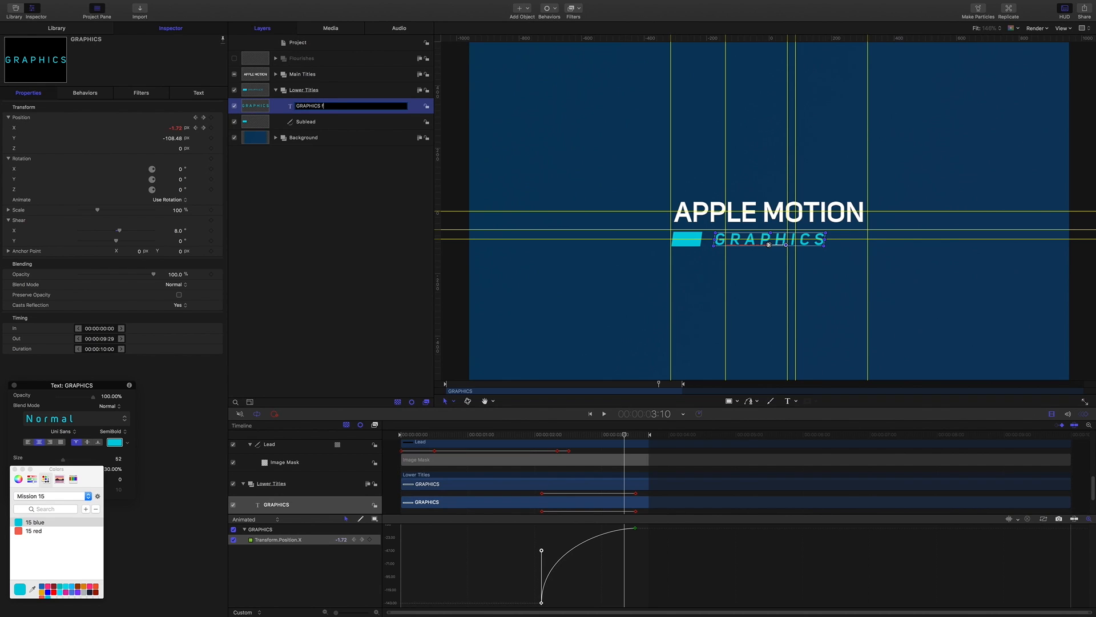
{"action": "type", "text": "follow"}
{"action": "key", "text": "Return"}
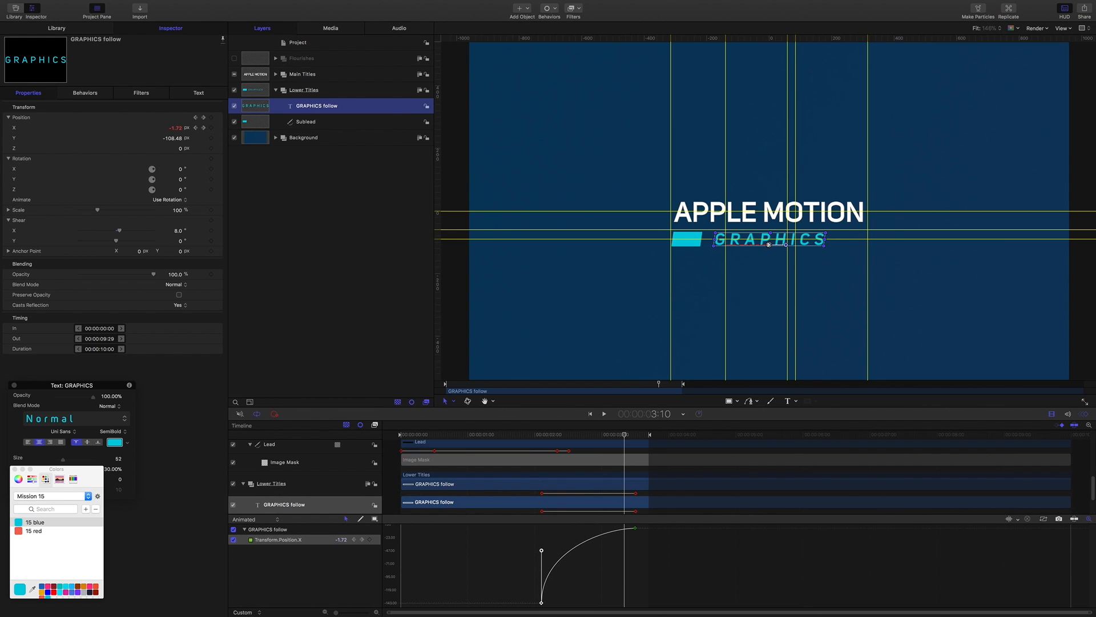
Duplicate the GRAPHICS follow layer, hide the original and rename the copy "GRAPHICS offset".
{"action": "key", "text": "super+d"}
{"action": "left_click", "coordinate": [233, 124]}
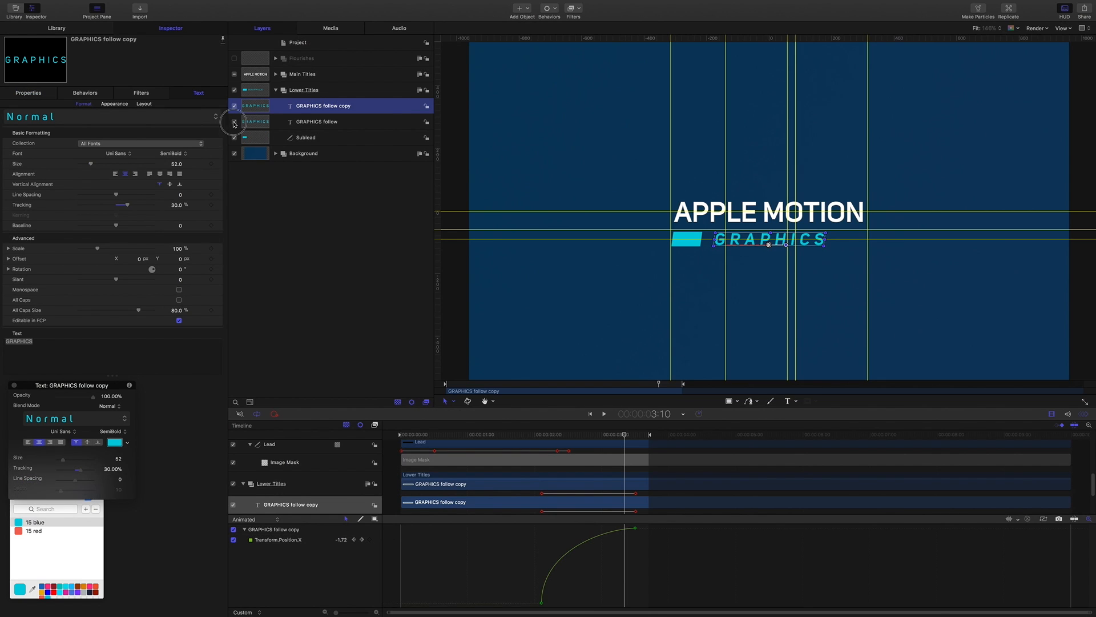
{"action": "double_click", "coordinate": [340, 105]}
{"action": "left_click_drag", "start_coordinate": [349, 105], "coordinate": [321, 106]}
{"action": "type", "text": "offset"}
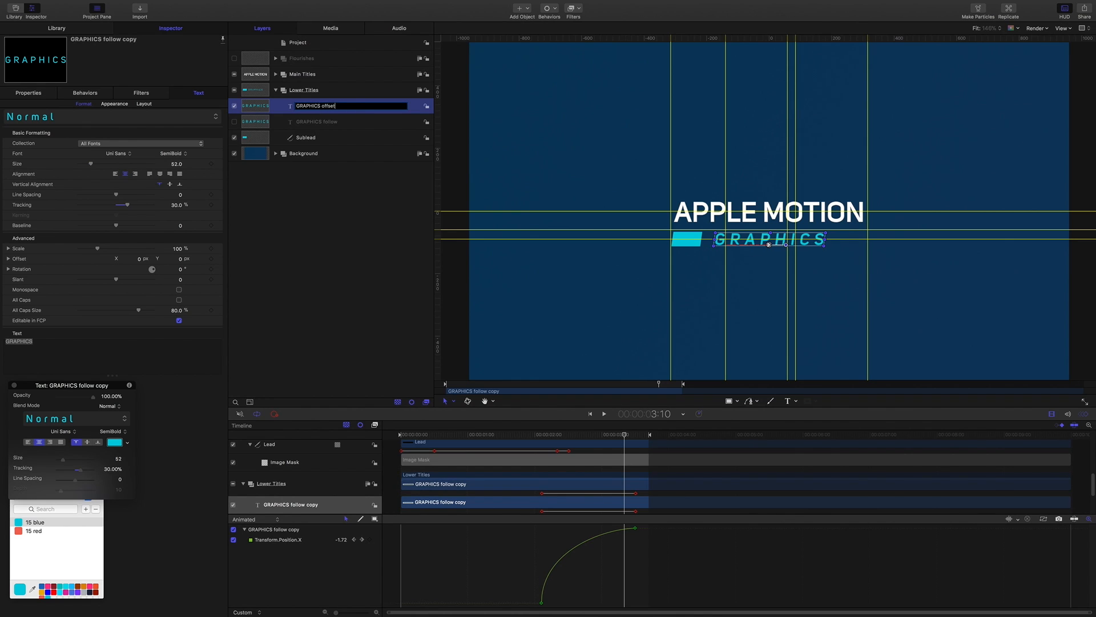
{"action": "key", "text": "Return"}
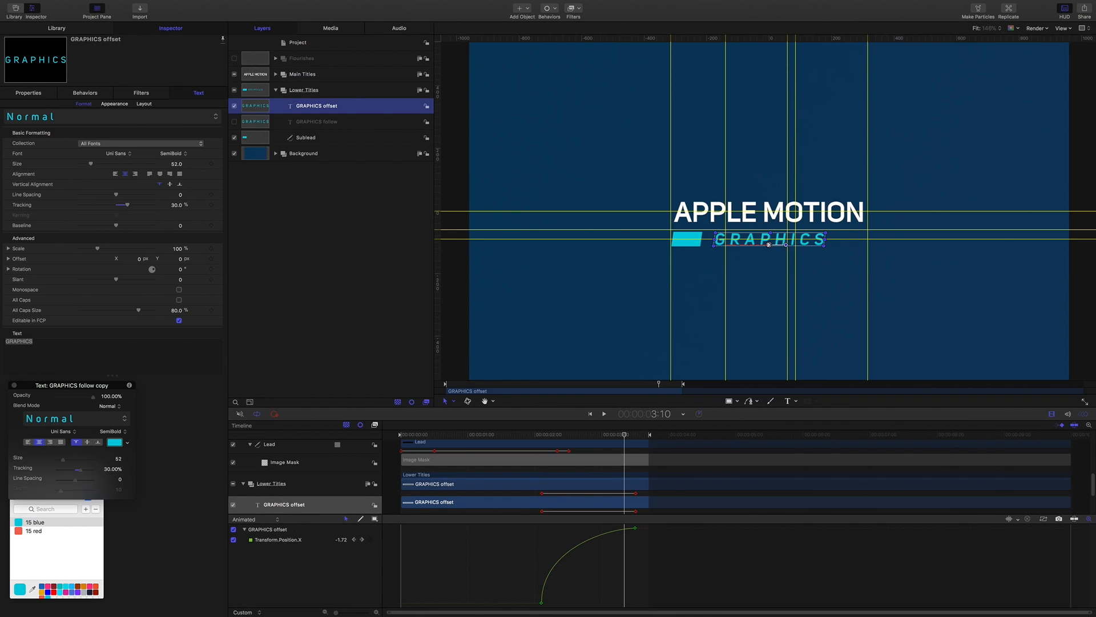
Trim the GRAPHICS offset layer's in point to 2:03 and move the clip so it starts at 1:20.
{"action": "left_click_drag", "start_coordinate": [625, 435], "coordinate": [543, 440]}
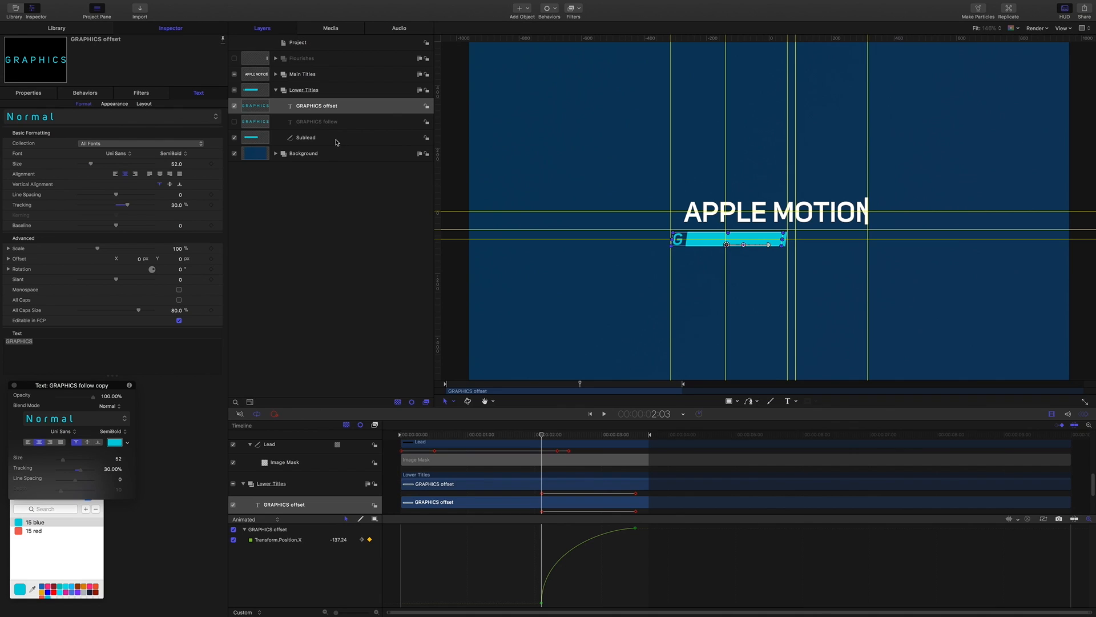
{"action": "key", "text": "i"}
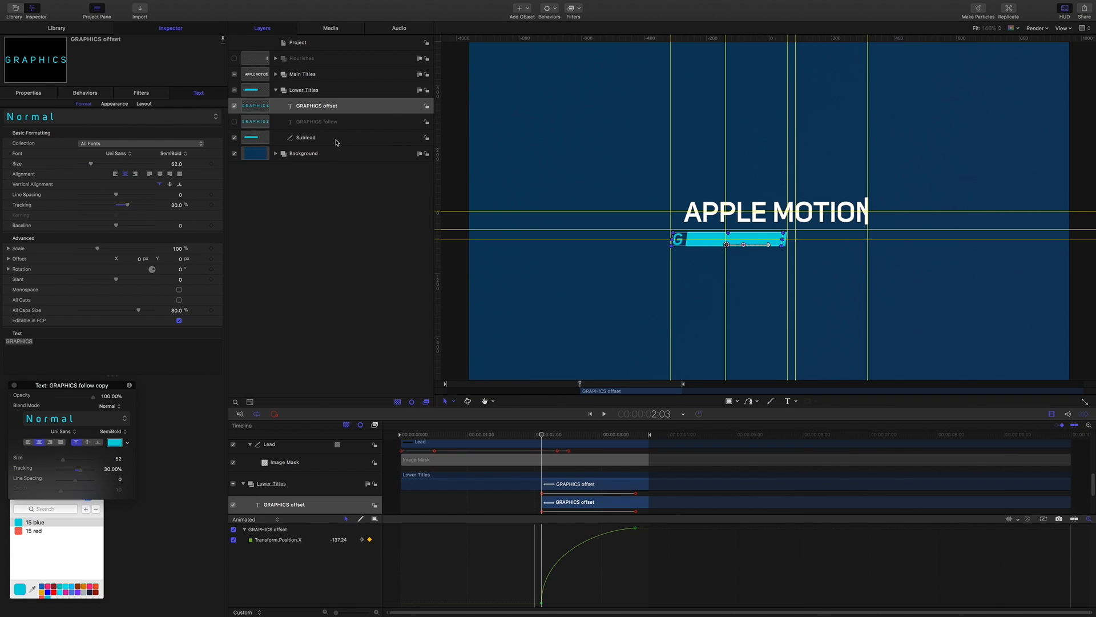
{"action": "left_click", "coordinate": [664, 414]}
{"action": "type", "text": "120"}
{"action": "key", "text": "Return"}
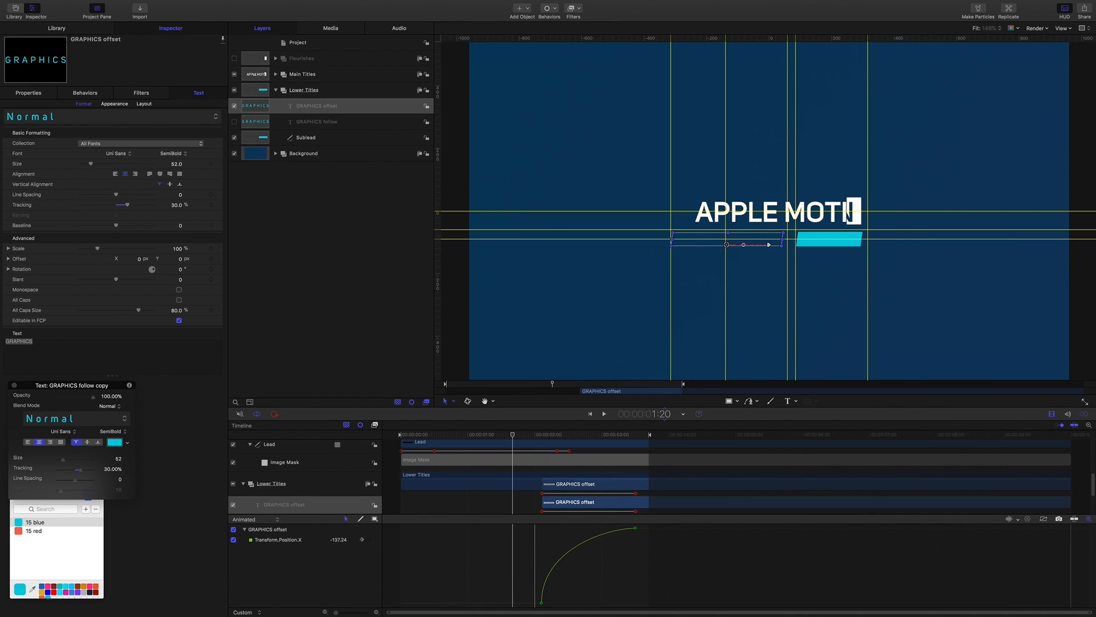
{"action": "key", "text": "shift+bracketleft"}
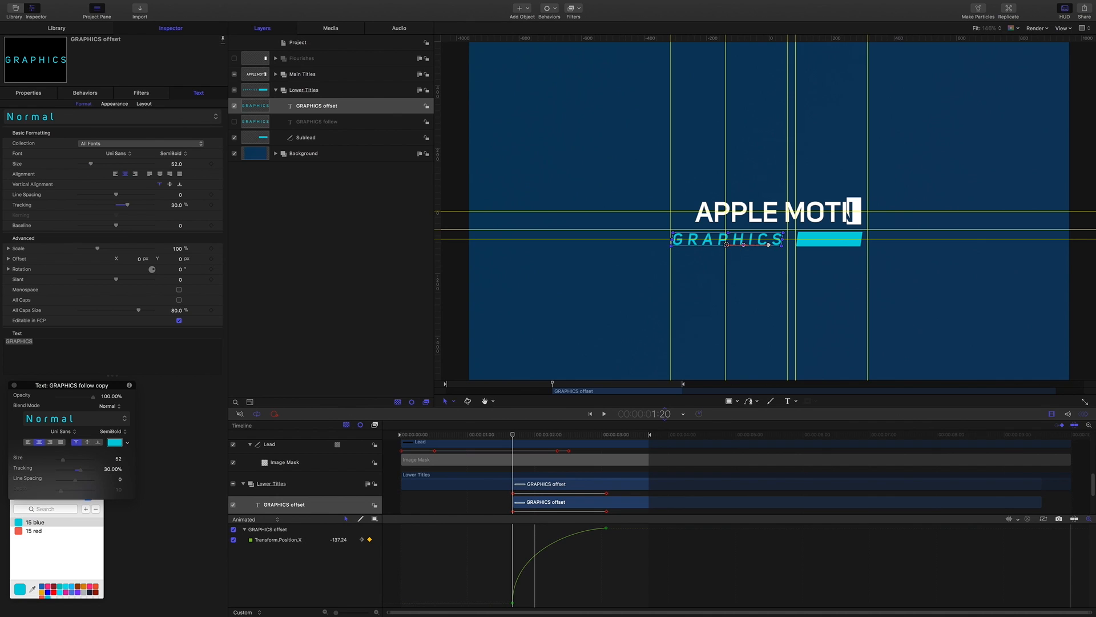
Reset the GRAPHICS offset text's Position X parameter to clear its inherited slide animation.
{"action": "left_click", "coordinate": [513, 437]}
{"action": "mouse_move", "coordinate": [513, 436]}
{"action": "left_mouse_down"}
{"action": "mouse_move", "coordinate": [533, 436]}
{"action": "mouse_move", "coordinate": [513, 438]}
{"action": "left_mouse_up"}
{"action": "left_click", "coordinate": [28, 92]}
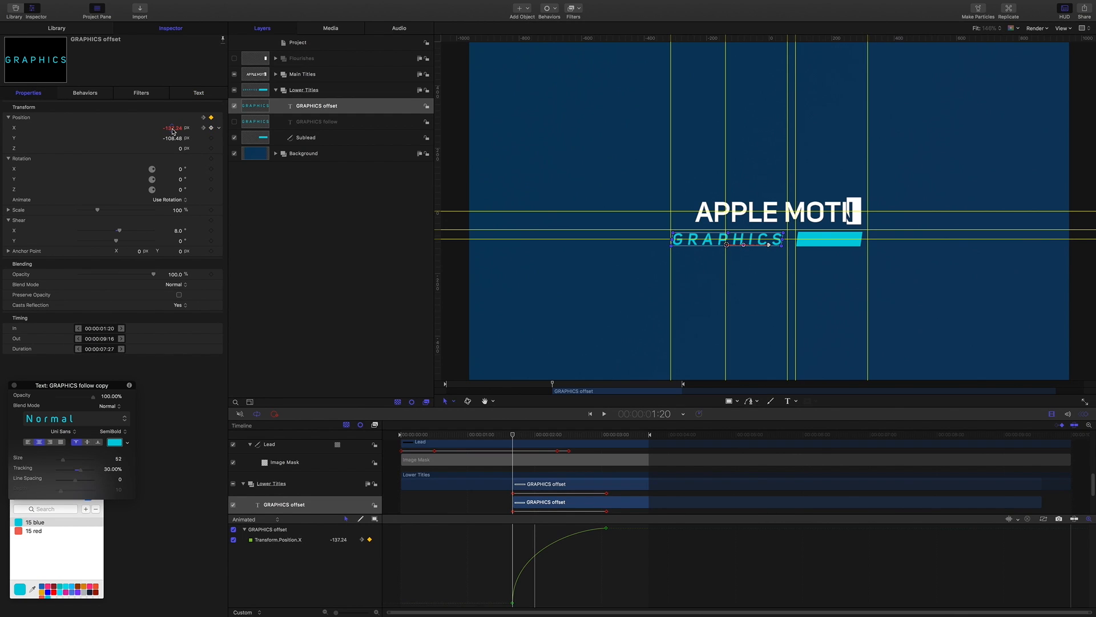
{"action": "left_click", "coordinate": [220, 129]}
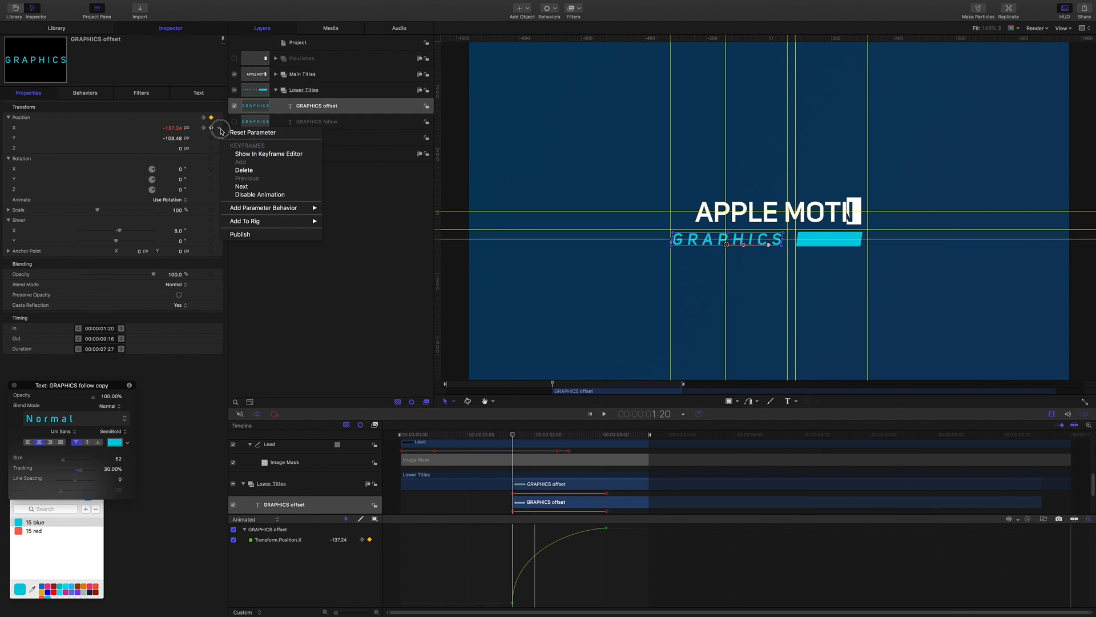
{"action": "left_click", "coordinate": [230, 132]}
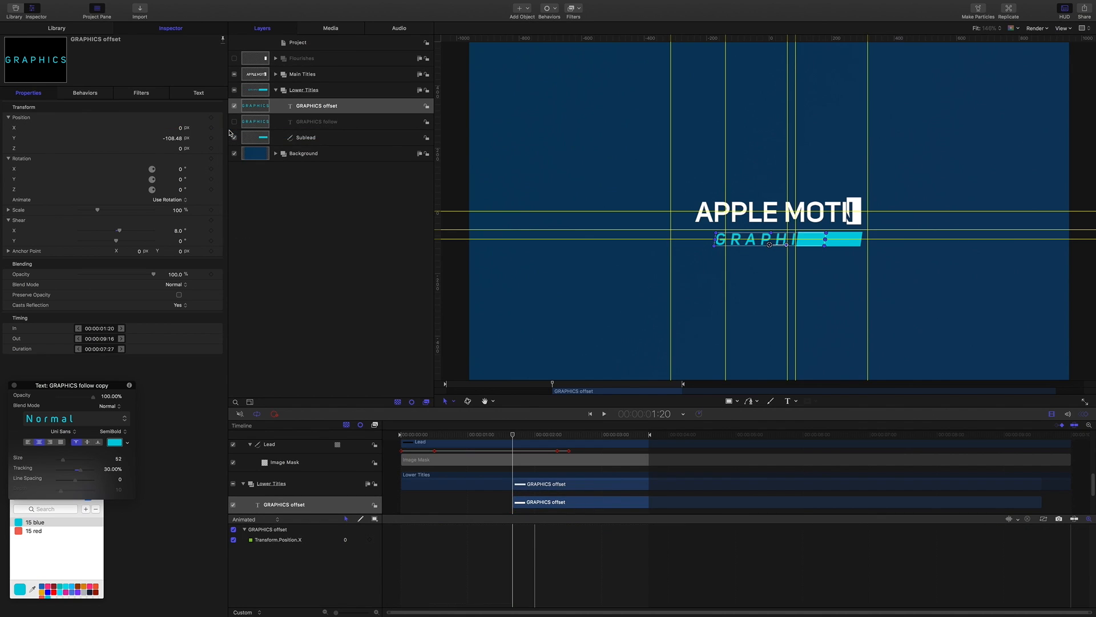
Keyframe the GRAPHICS offset text's Position X at -46.11 px at 1:20 and 14.89 px at 2:20.
{"action": "mouse_move", "coordinate": [181, 130]}
{"action": "left_mouse_down"}
{"action": "mouse_move", "coordinate": [167, 131]}
{"action": "mouse_move", "coordinate": [179, 128]}
{"action": "left_mouse_up"}
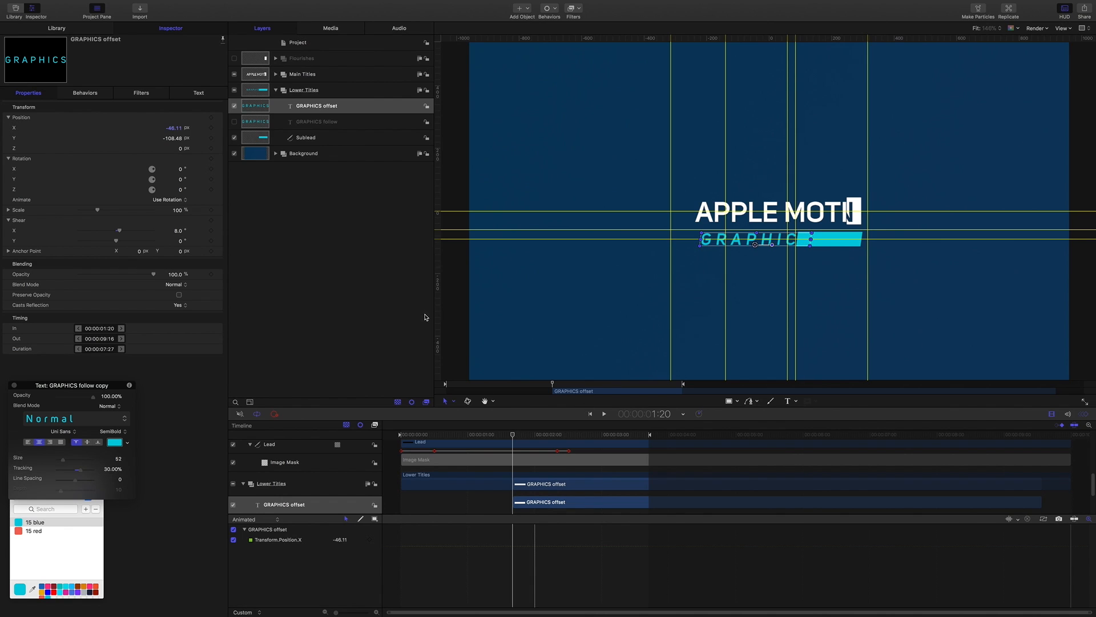
{"action": "left_click", "coordinate": [211, 128]}
{"action": "left_click", "coordinate": [662, 416]}
{"action": "type", "text": "220"}
{"action": "key", "text": "Return"}
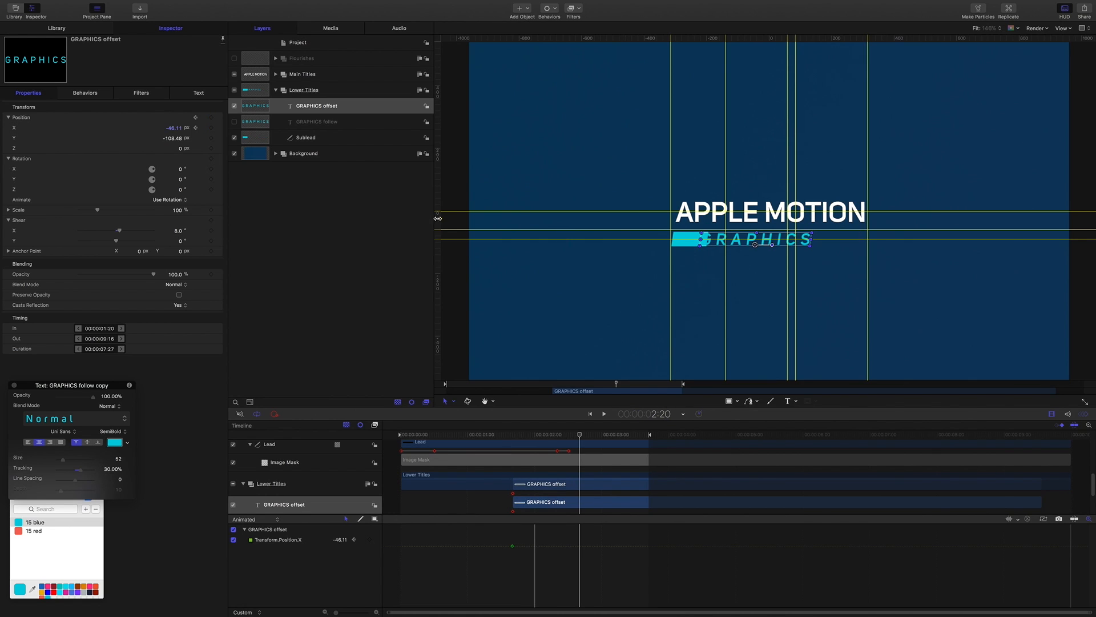
{"action": "left_click_drag", "start_coordinate": [173, 130], "coordinate": [208, 130]}
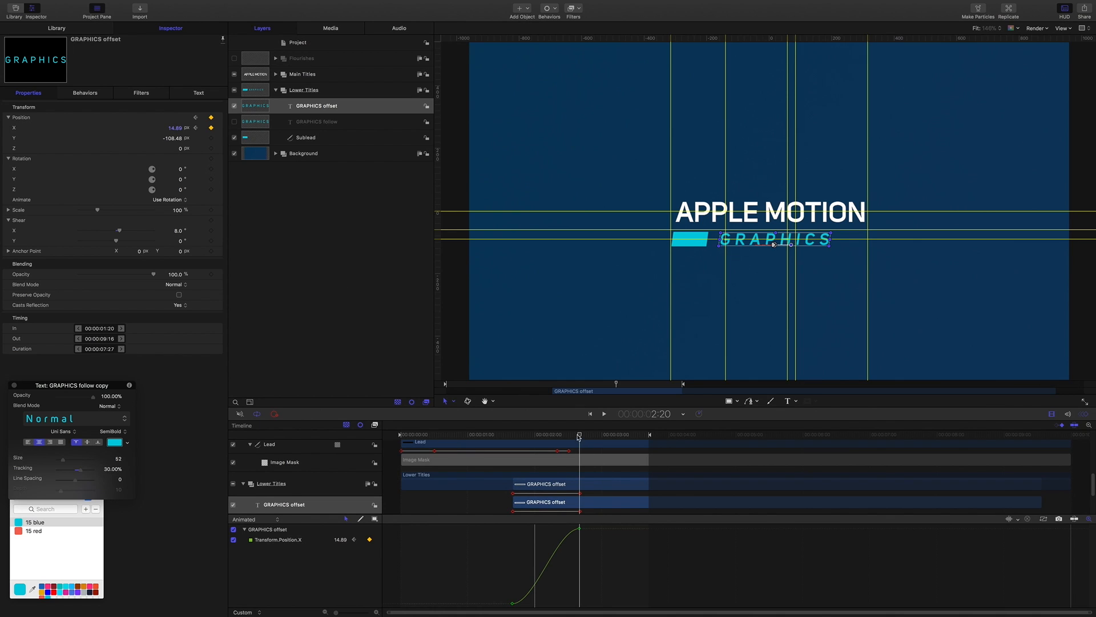
Add an image mask to the Sublead line, using GRAPHICS offset as its source with the Subtract mask blend mode.
{"action": "left_click_drag", "start_coordinate": [579, 436], "coordinate": [546, 437]}
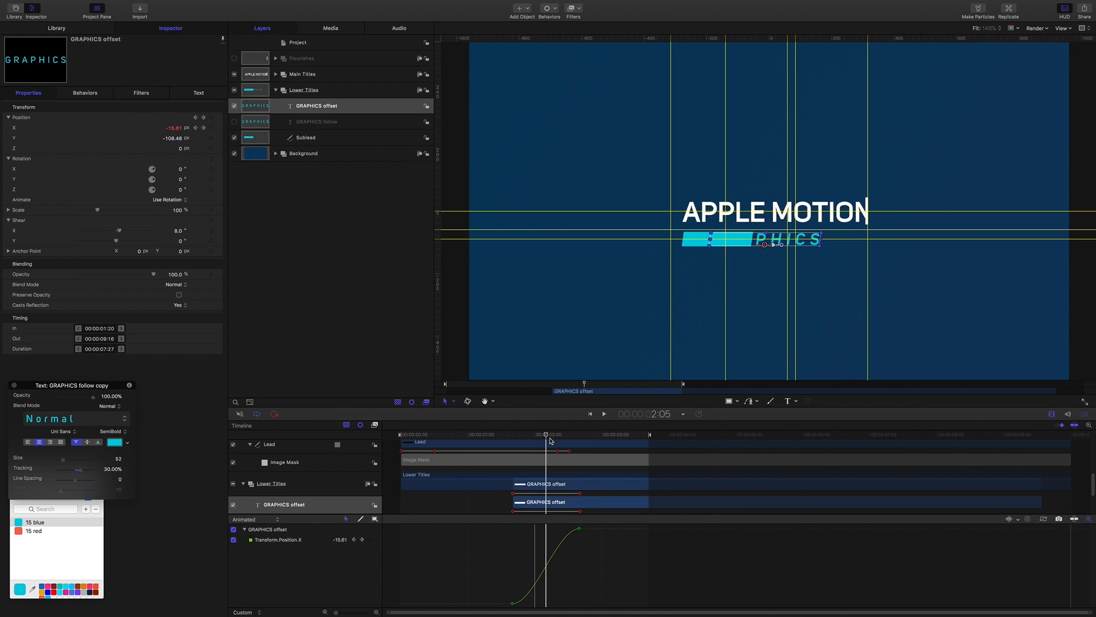
{"action": "left_click", "coordinate": [311, 140]}
{"action": "right_click", "coordinate": [311, 139]}
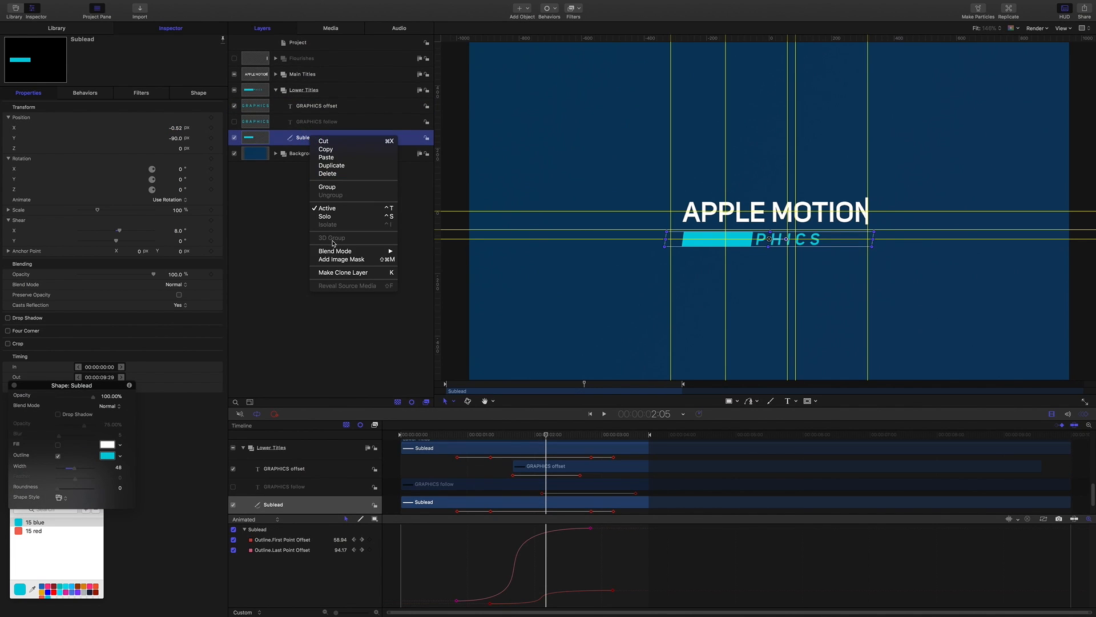
{"action": "left_click", "coordinate": [341, 259]}
{"action": "left_click_drag", "start_coordinate": [291, 110], "coordinate": [171, 122]}
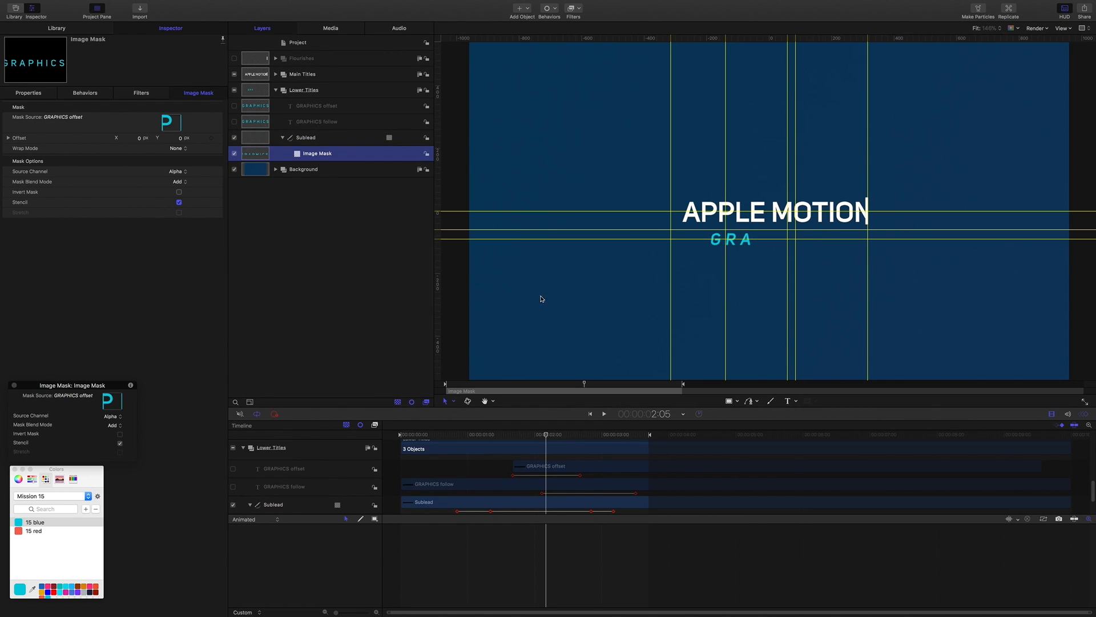
{"action": "left_click", "coordinate": [178, 182]}
{"action": "left_click", "coordinate": [178, 191]}
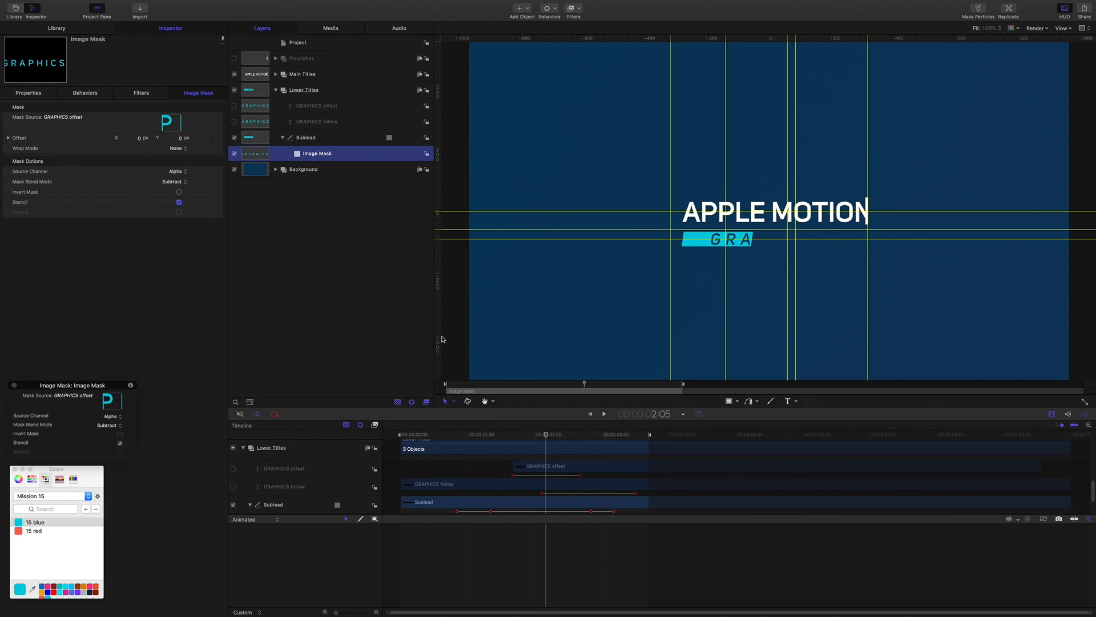
Check the cut-out text inside the Sublead line at 2:10 and play back the animation.
{"action": "left_click", "coordinate": [664, 416]}
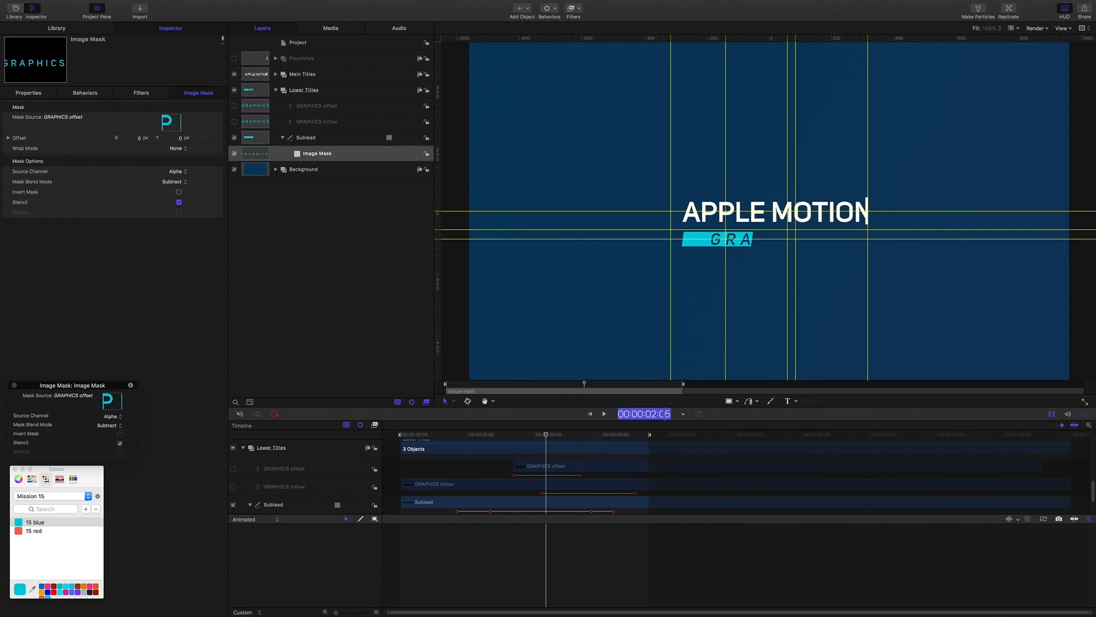
{"action": "type", "text": "210"}
{"action": "key", "text": "Return"}
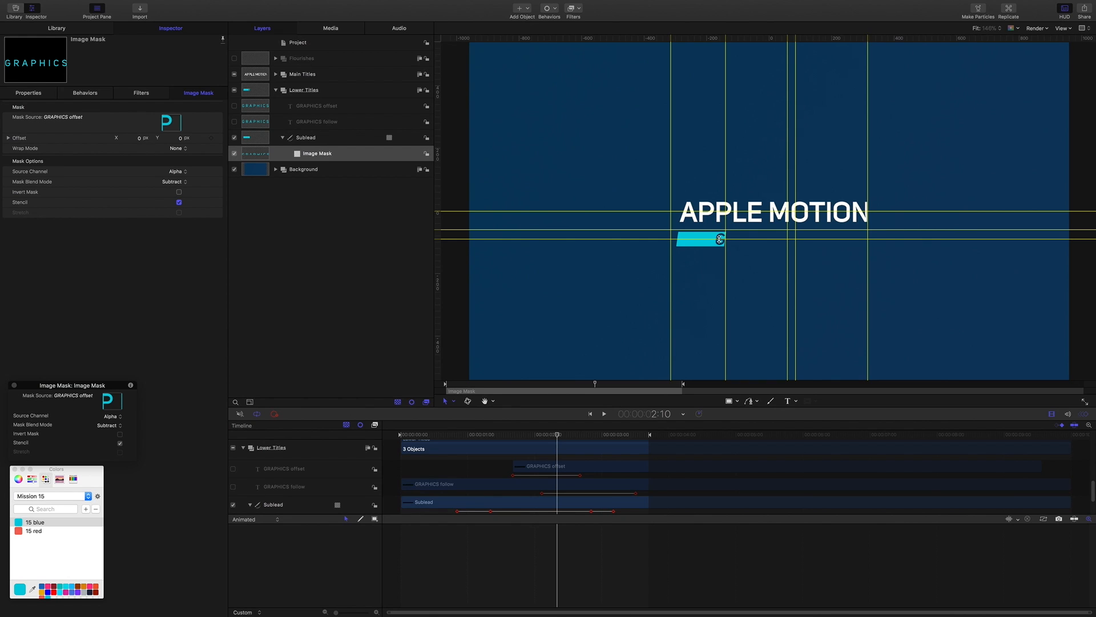
{"action": "left_click_drag", "start_coordinate": [558, 438], "coordinate": [503, 432]}
{"action": "key", "text": "space"}
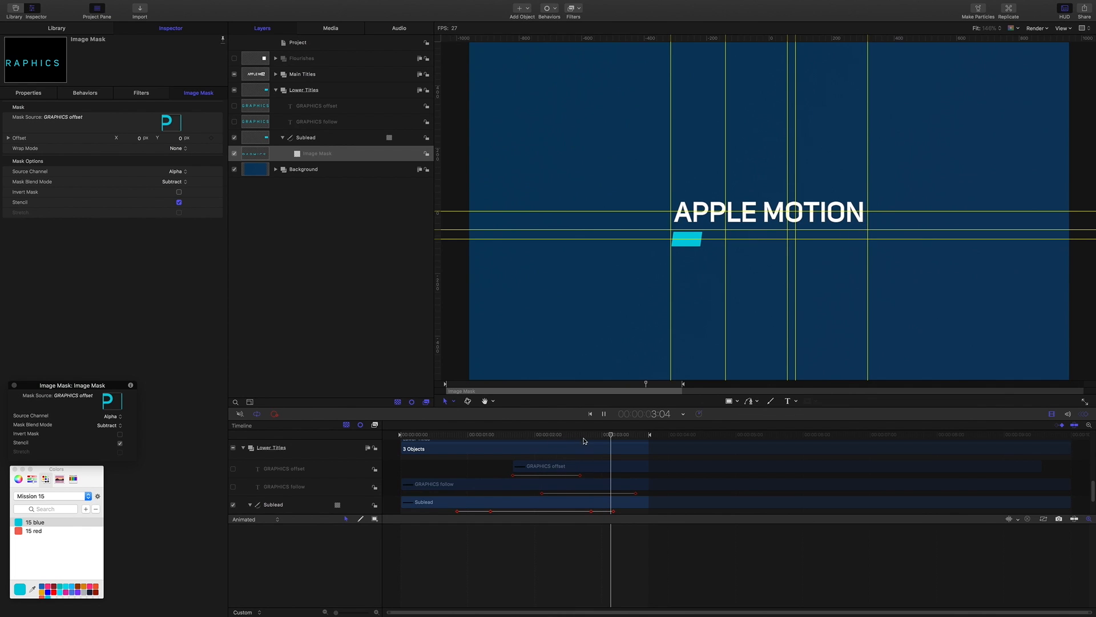
{"action": "left_click_drag", "start_coordinate": [610, 434], "coordinate": [508, 432]}
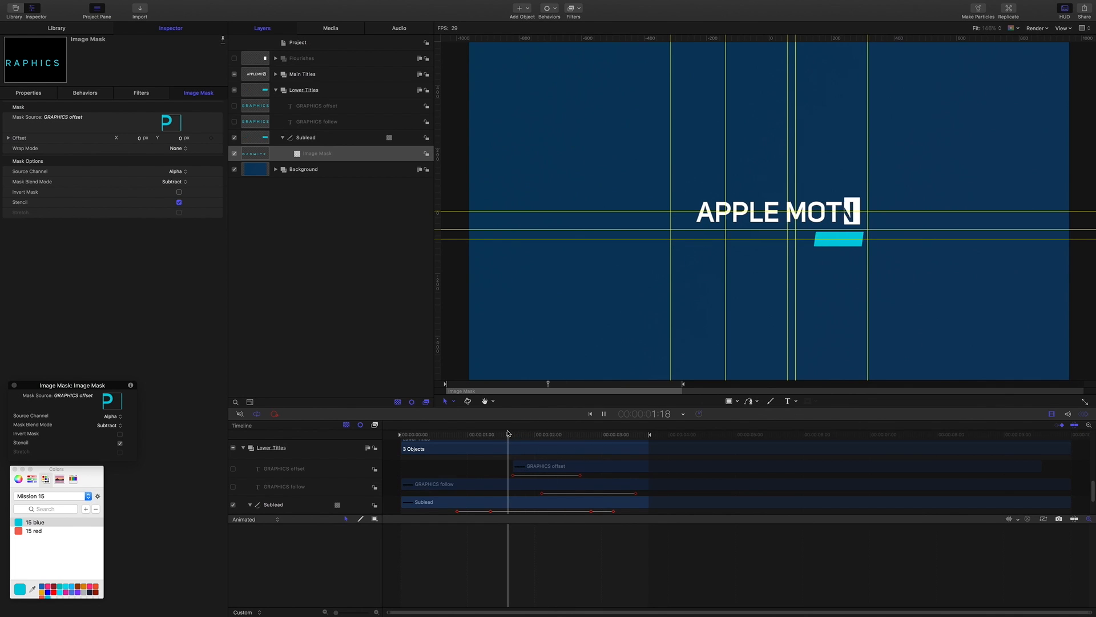
{"action": "key", "text": "space"}
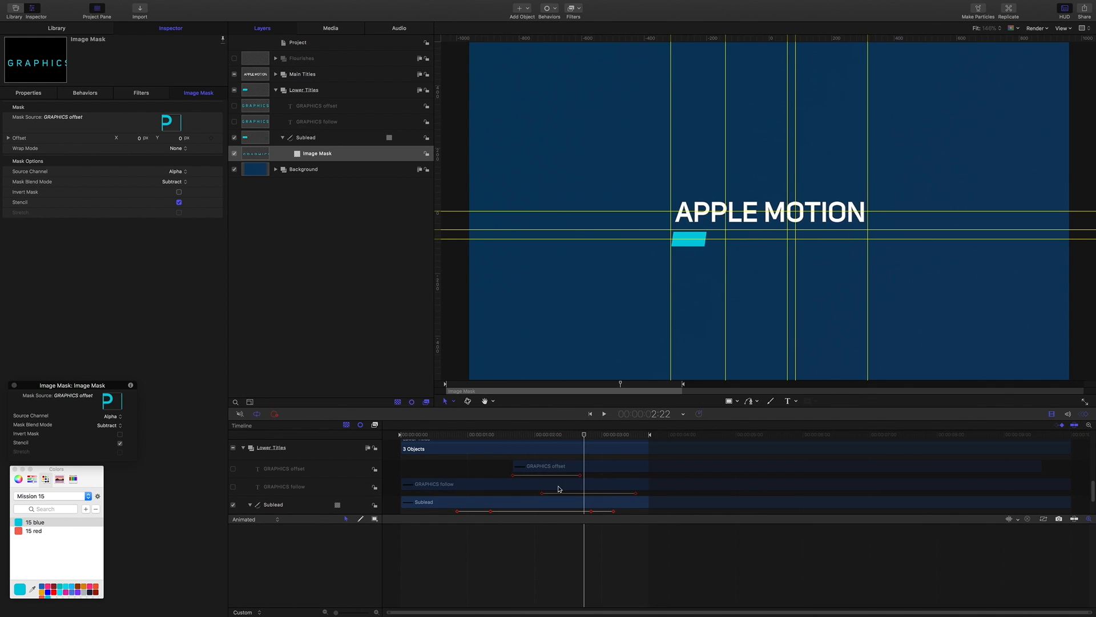
Make the GRAPHICS offset Position X curve Bezier with a vertical handle at the first keyframe, and play back the slide.
{"action": "left_click", "coordinate": [319, 108]}
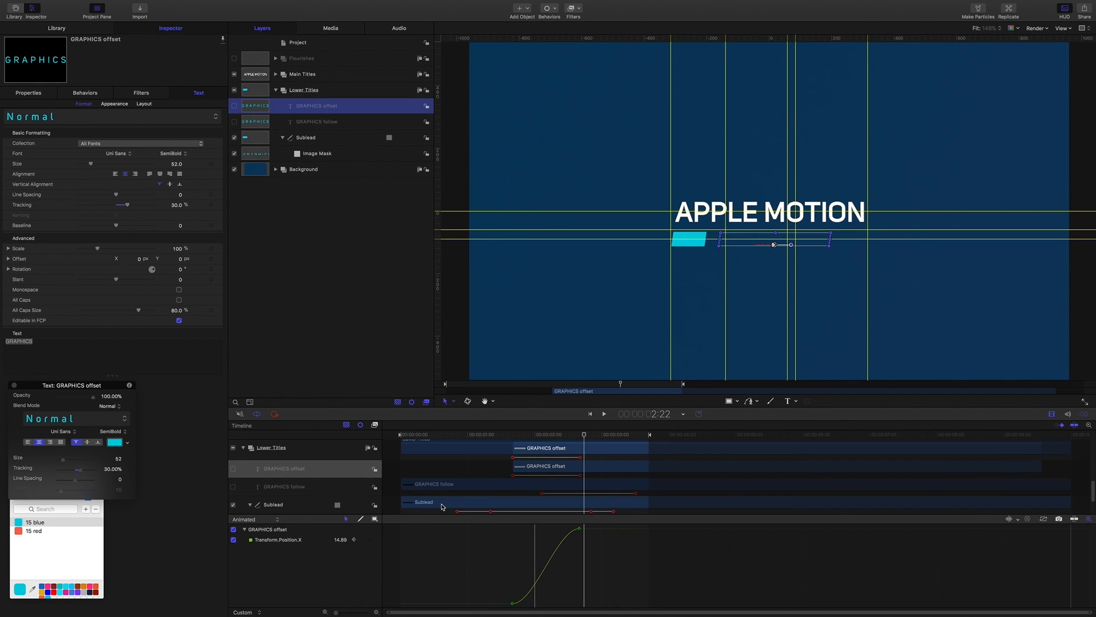
{"action": "left_click_drag", "start_coordinate": [489, 529], "coordinate": [595, 601]}
{"action": "right_click", "coordinate": [533, 603]}
{"action": "left_click", "coordinate": [543, 599]}
{"action": "left_click_drag", "start_coordinate": [601, 550], "coordinate": [558, 528]}
{"action": "left_click_drag", "start_coordinate": [497, 581], "coordinate": [494, 543]}
{"action": "left_click_drag", "start_coordinate": [589, 435], "coordinate": [556, 439]}
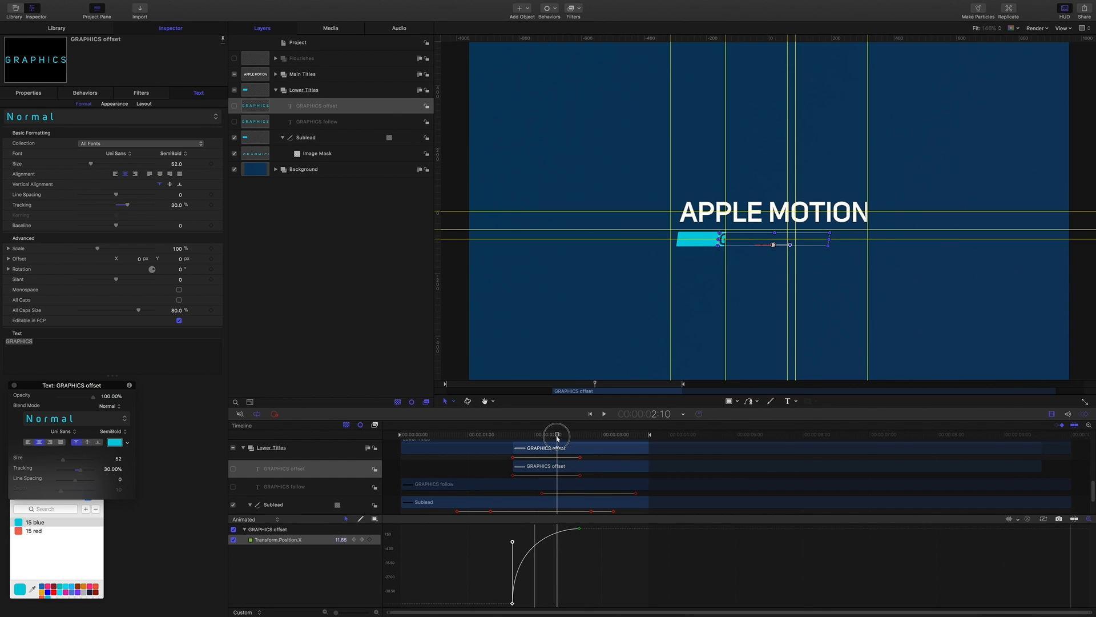
{"action": "key", "text": "space"}
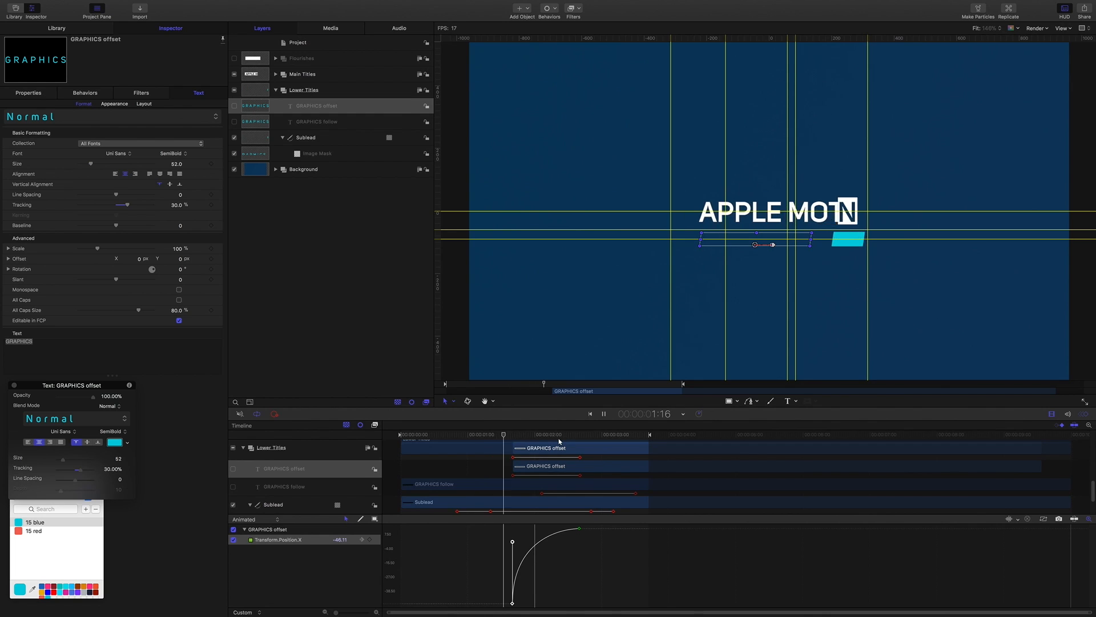
{"action": "key", "text": "space"}
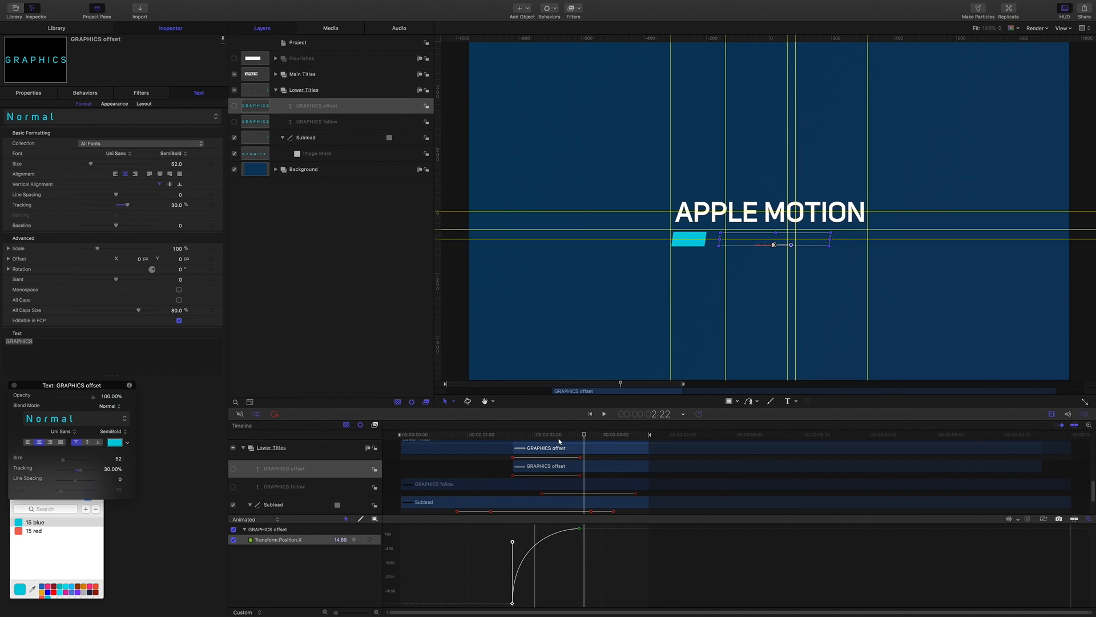
Set the GRAPHICS offset text's Position X keyframe at 2:20 to 28.89 px and play the animation.
{"action": "left_click_drag", "start_coordinate": [584, 436], "coordinate": [580, 435]}
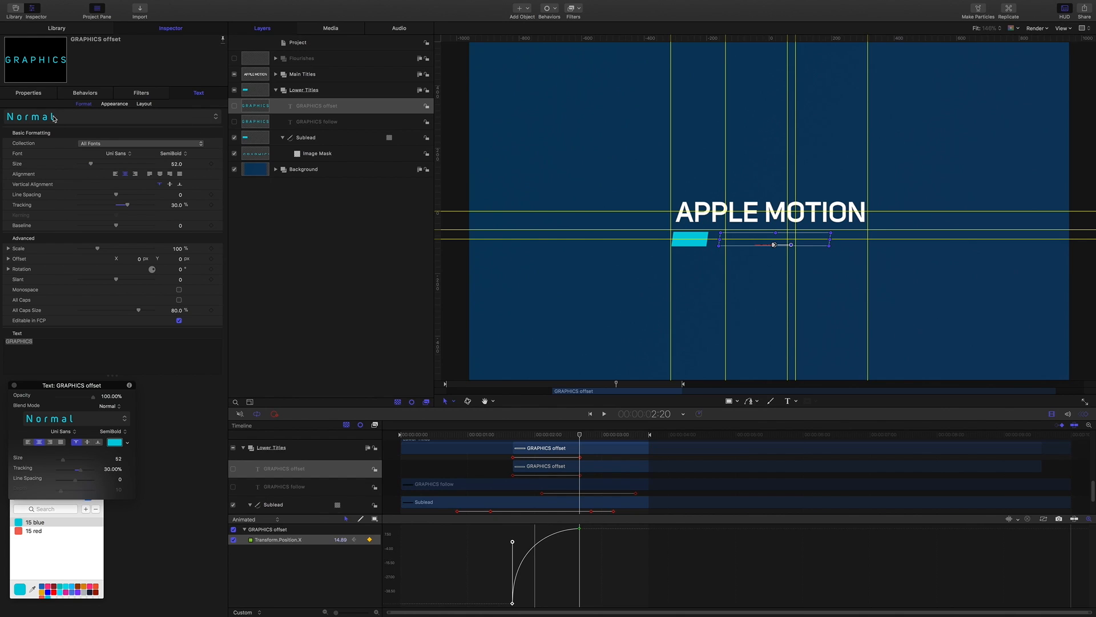
{"action": "left_click", "coordinate": [28, 92]}
{"action": "left_click_drag", "start_coordinate": [175, 128], "coordinate": [175, 127]}
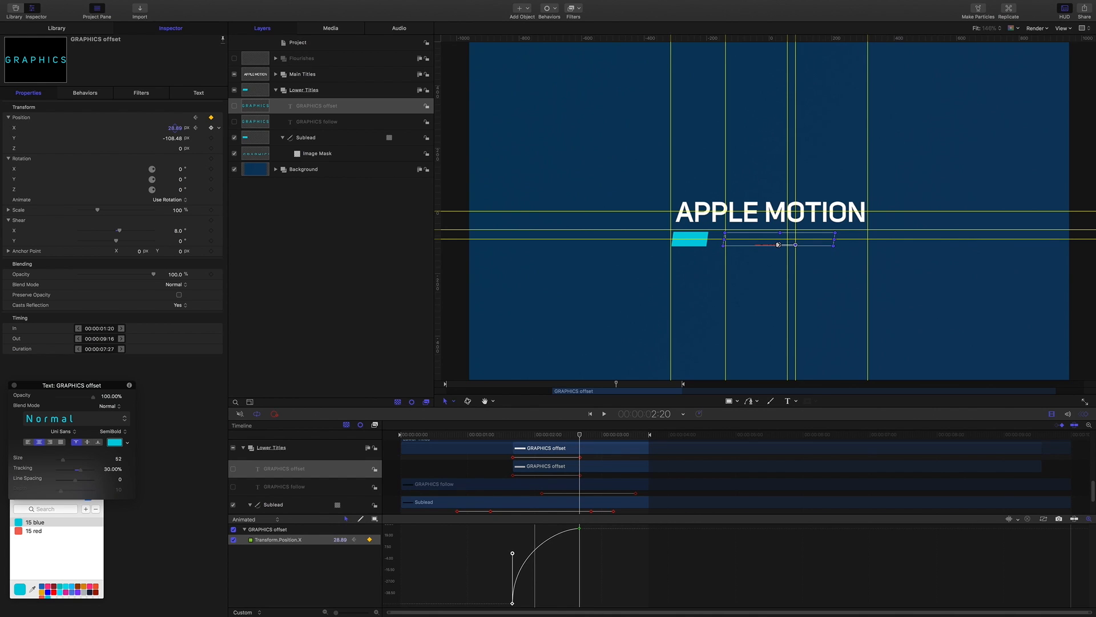
{"action": "left_click_drag", "start_coordinate": [580, 434], "coordinate": [470, 429]}
{"action": "key", "text": "space"}
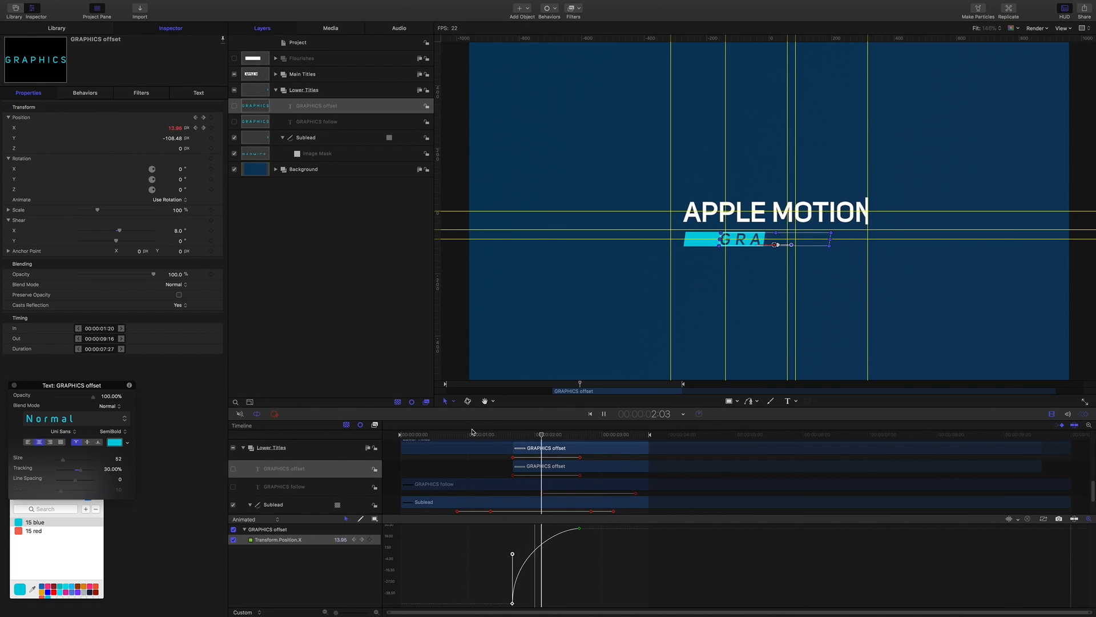
{"action": "key", "text": "space"}
Move to frame 1:27 and turn the GRAPHICS follow text layer's visibility on.
{"action": "left_click_drag", "start_coordinate": [582, 436], "coordinate": [528, 436]}
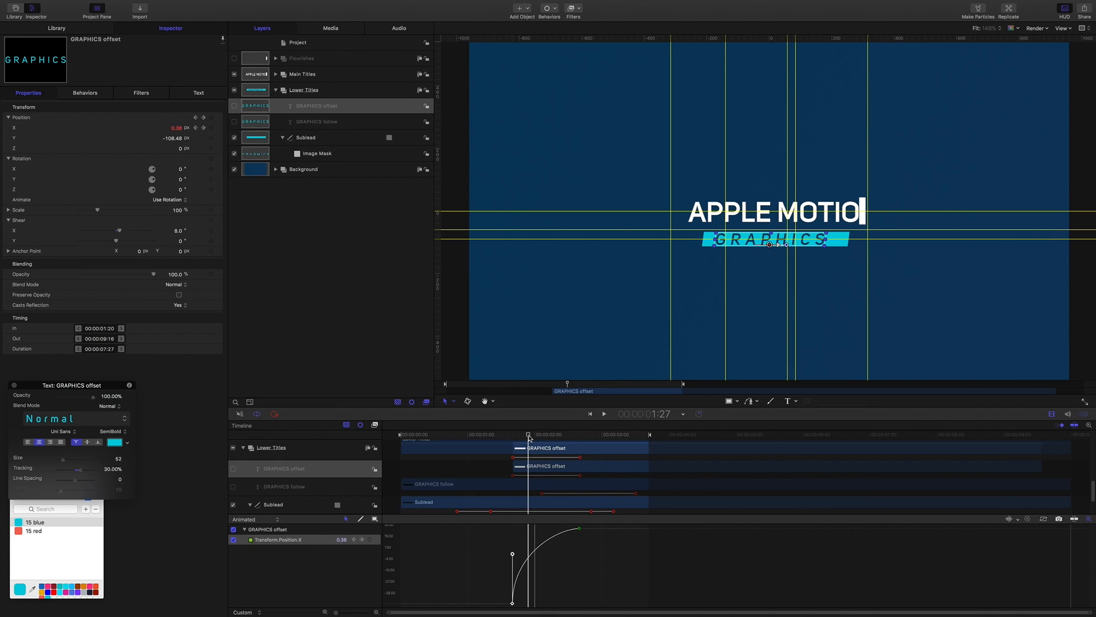
{"action": "left_click", "coordinate": [312, 122]}
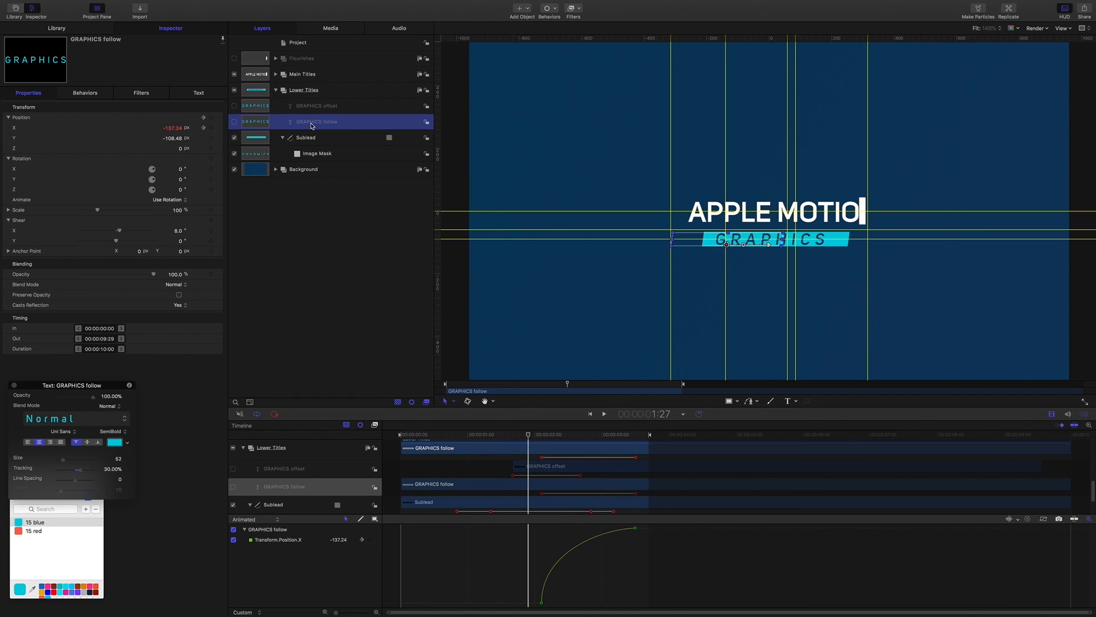
{"action": "left_click", "coordinate": [234, 122]}
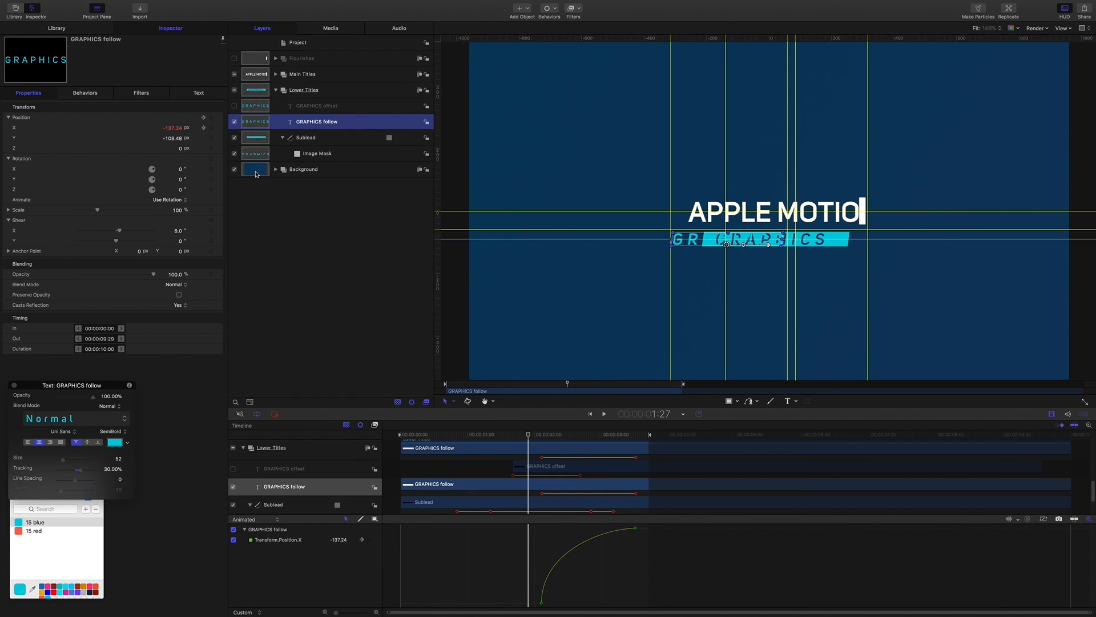
Duplicate the Sublead line and delete the image mask from the copy.
{"action": "left_click", "coordinate": [308, 139]}
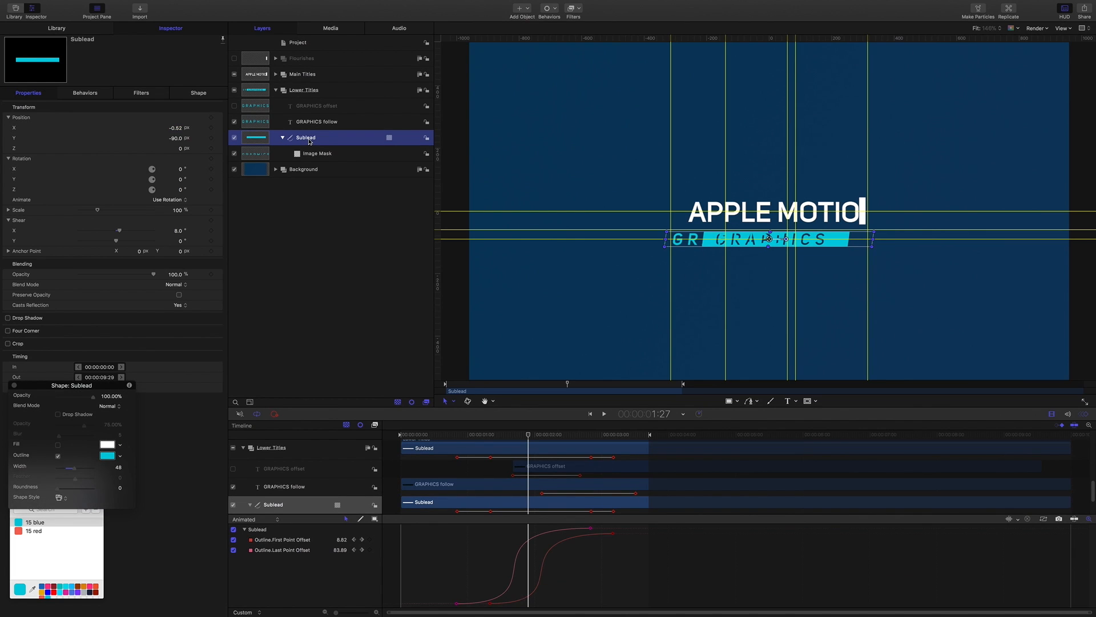
{"action": "key", "text": "super+d"}
{"action": "double_click", "coordinate": [313, 155]}
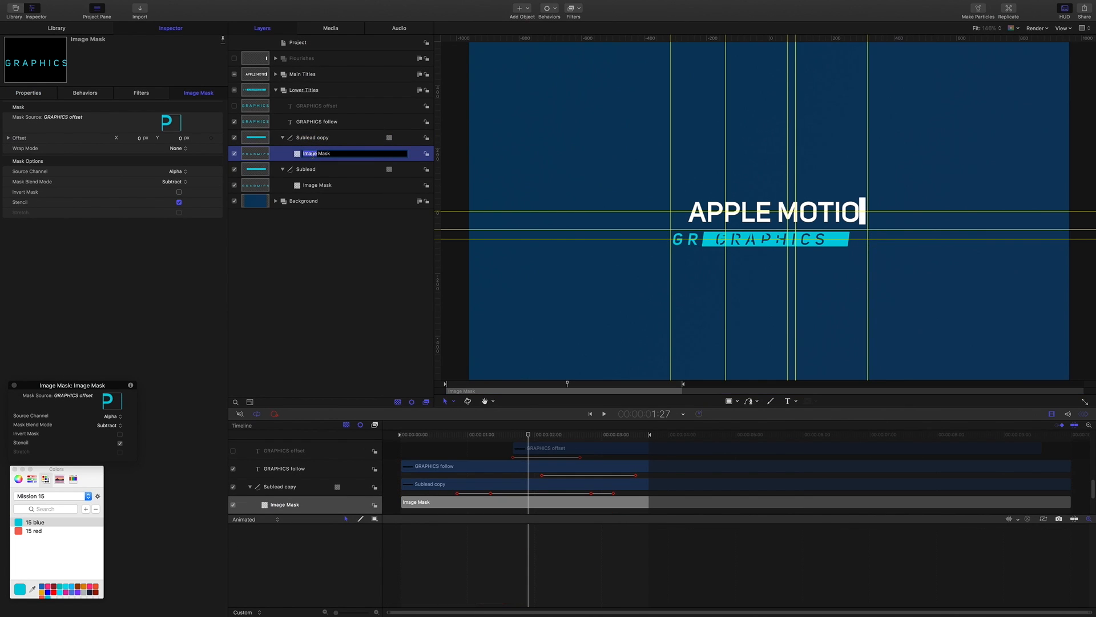
{"action": "left_click", "coordinate": [328, 140]}
{"action": "left_click", "coordinate": [321, 155]}
{"action": "key", "text": "Delete"}
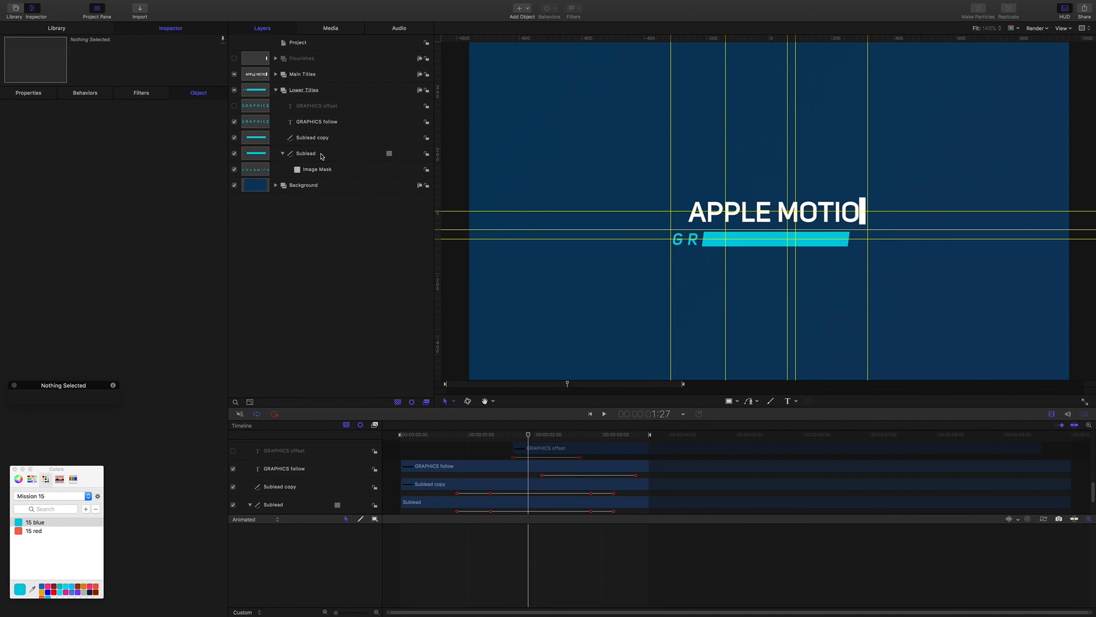
Rename the duplicated Sublead line as "Follow".
{"action": "left_click", "coordinate": [318, 141]}
{"action": "double_click", "coordinate": [318, 141]}
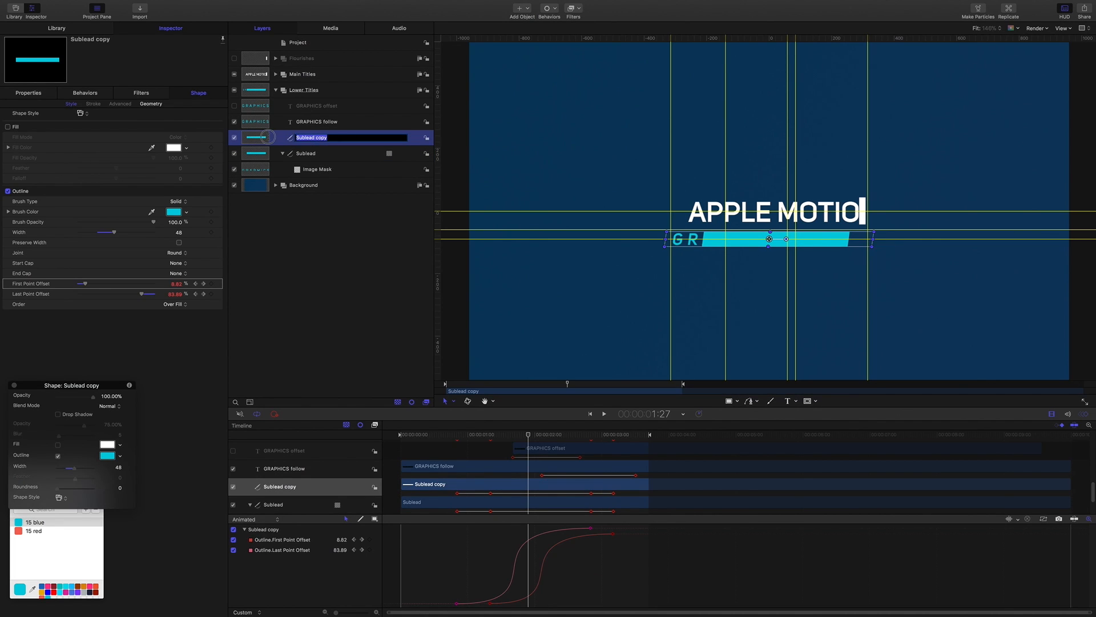
{"action": "type", "text": "Follow"}
{"action": "key", "text": "Return"}
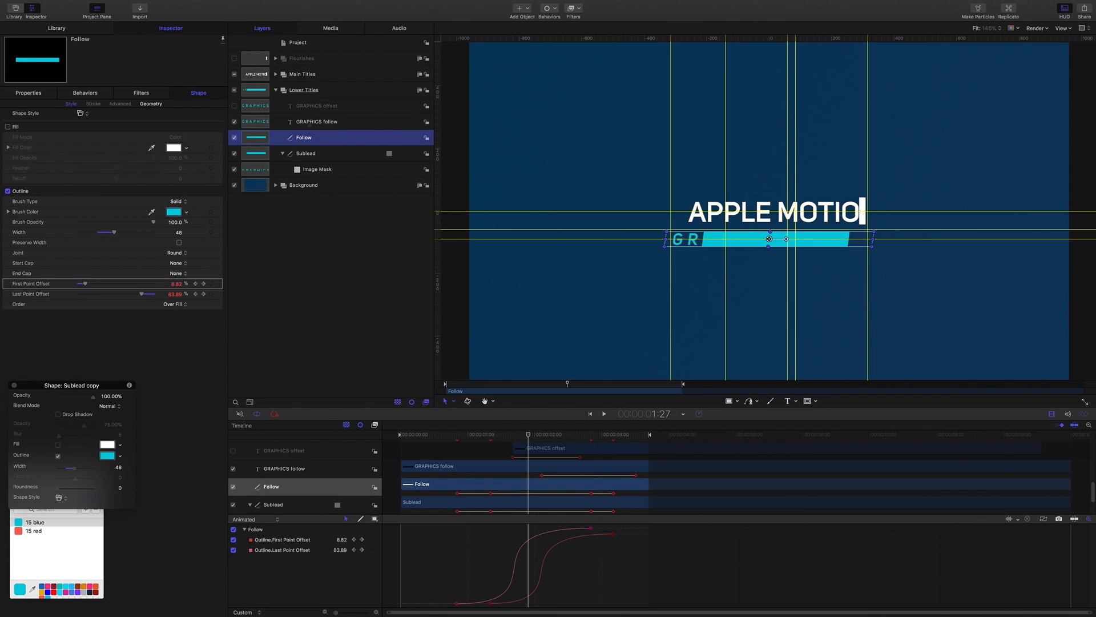
Add an image mask to the GRAPHICS follow text, with the Follow line as its source and the mask blend mode Subtract.
{"action": "left_click", "coordinate": [310, 122]}
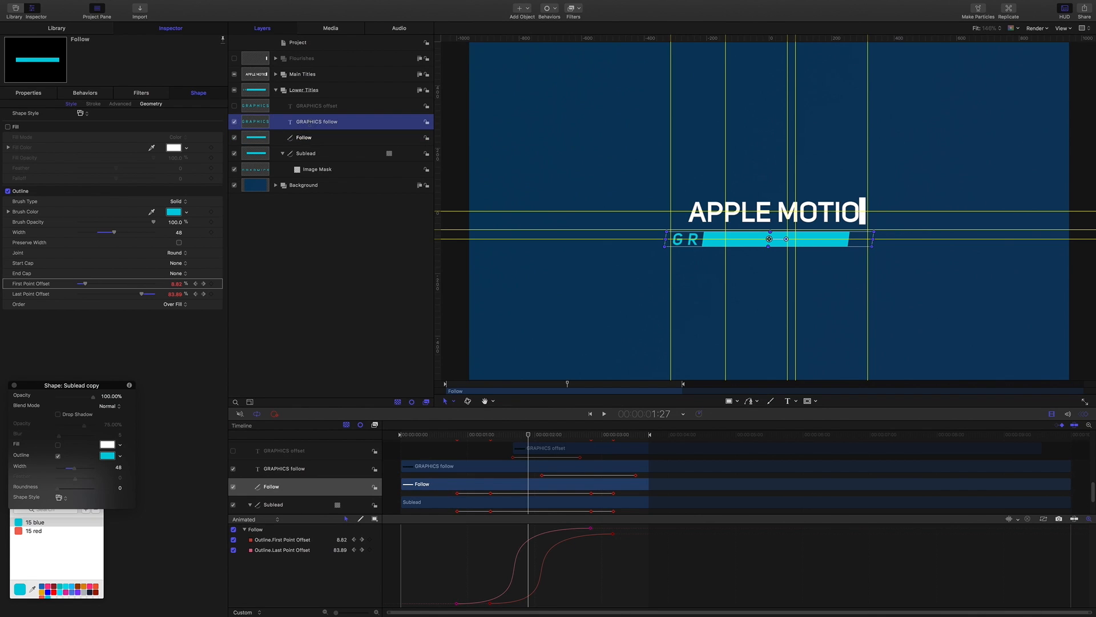
{"action": "right_click", "coordinate": [307, 121]}
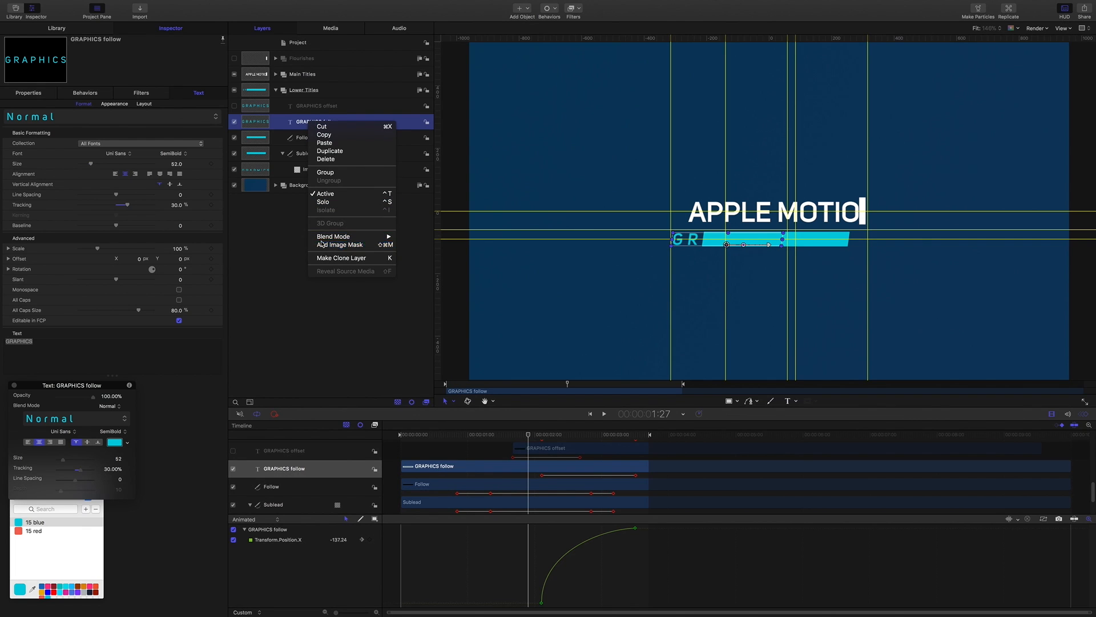
{"action": "left_click", "coordinate": [315, 145]}
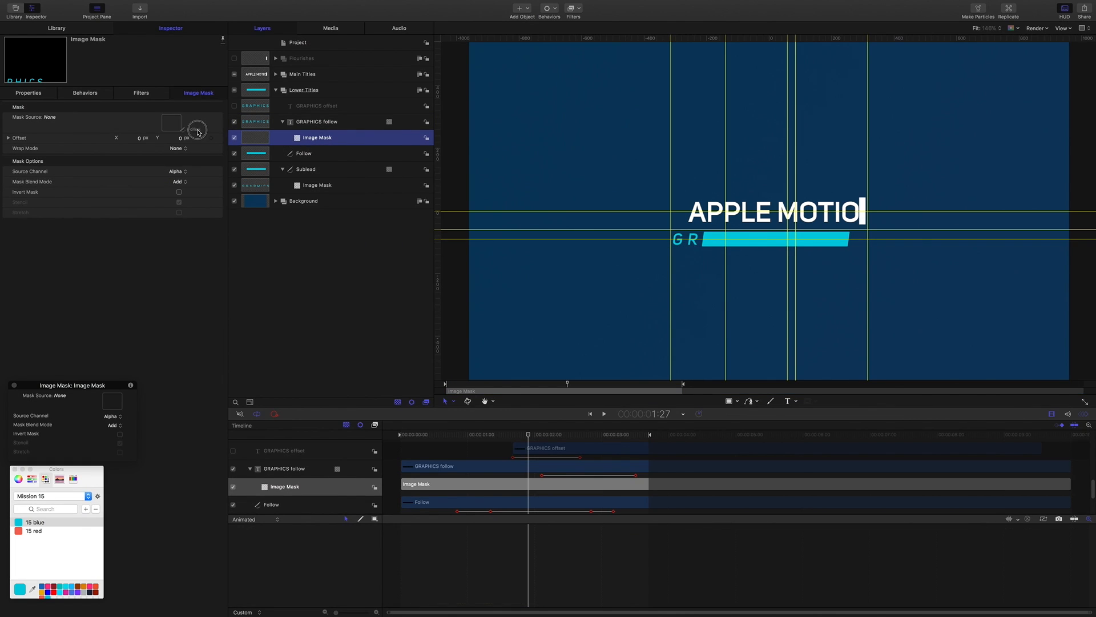
{"action": "left_click_drag", "start_coordinate": [170, 122], "coordinate": [171, 123]}
{"action": "left_click", "coordinate": [178, 182]}
{"action": "left_click", "coordinate": [184, 189]}
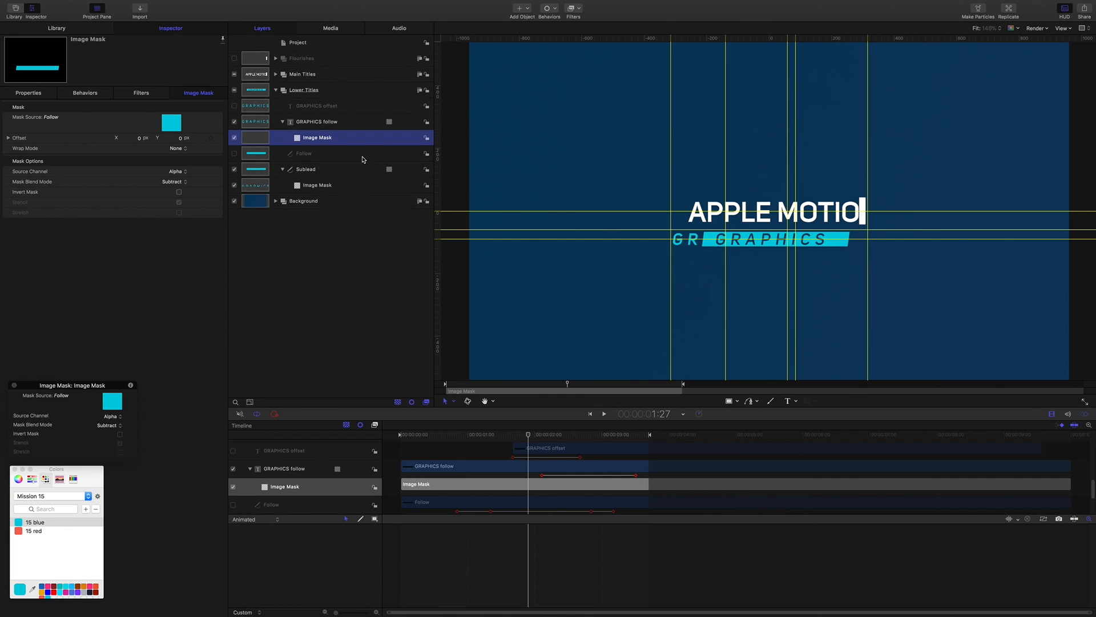
Duplicate the Follow line and rename the copy "FPO".
{"action": "left_click", "coordinate": [309, 156]}
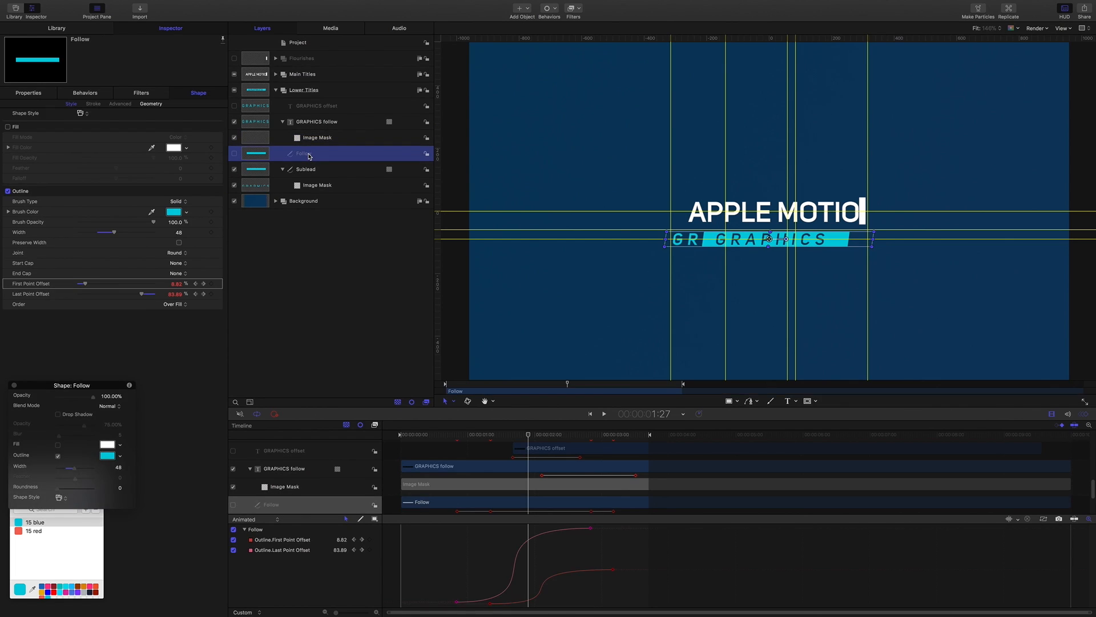
{"action": "key", "text": "super+d"}
{"action": "double_click", "coordinate": [304, 153]}
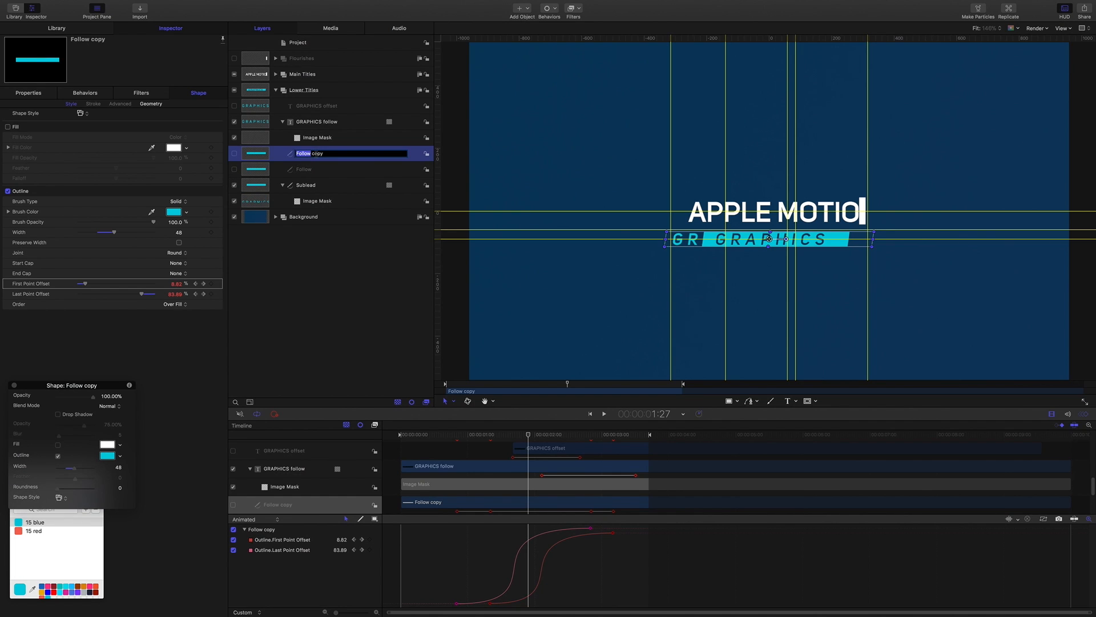
{"action": "key", "text": "super+a"}
{"action": "type", "text": "FPO"}
{"action": "key", "text": "Return"}
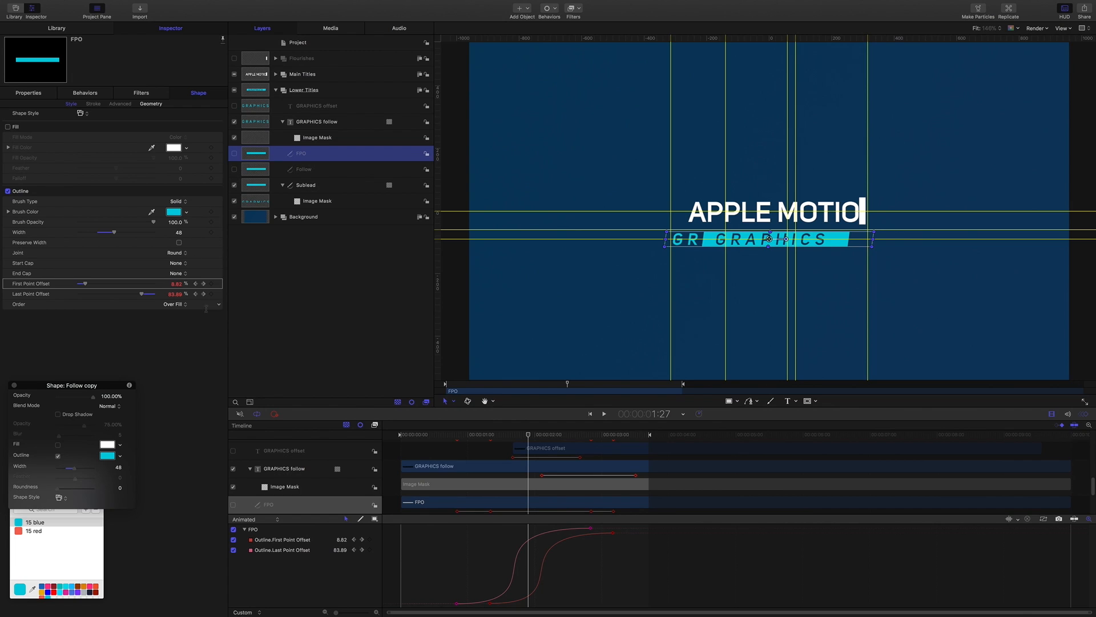
Reset the FPO line's Last Point Offset and turn on its visibility.
{"action": "left_click", "coordinate": [219, 293]}
{"action": "mouse_move", "coordinate": [289, 374]}
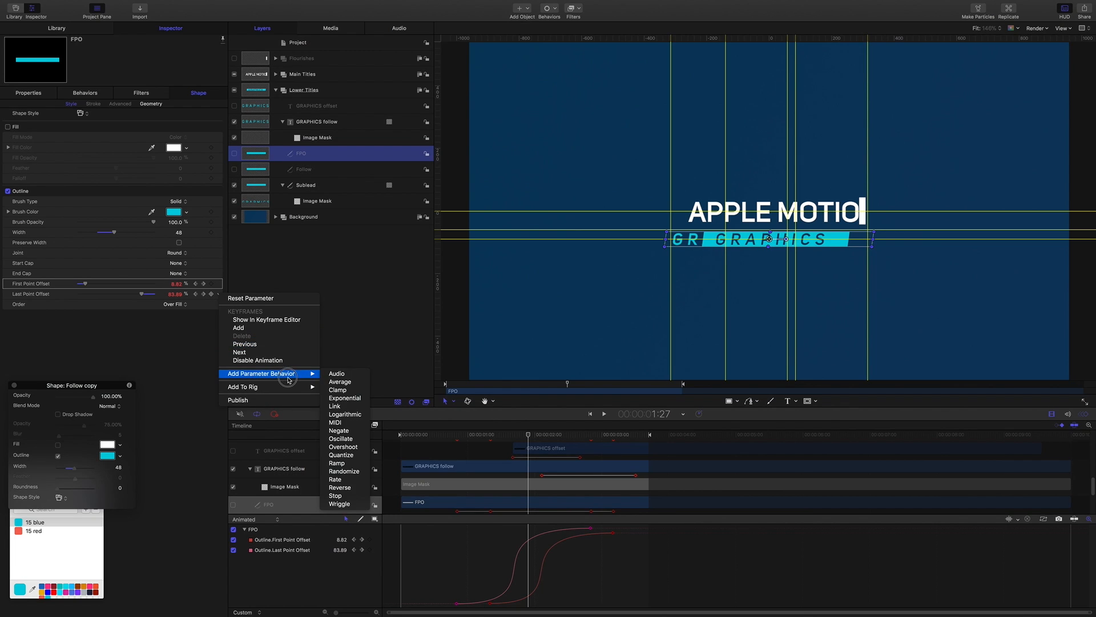
{"action": "left_click", "coordinate": [285, 298]}
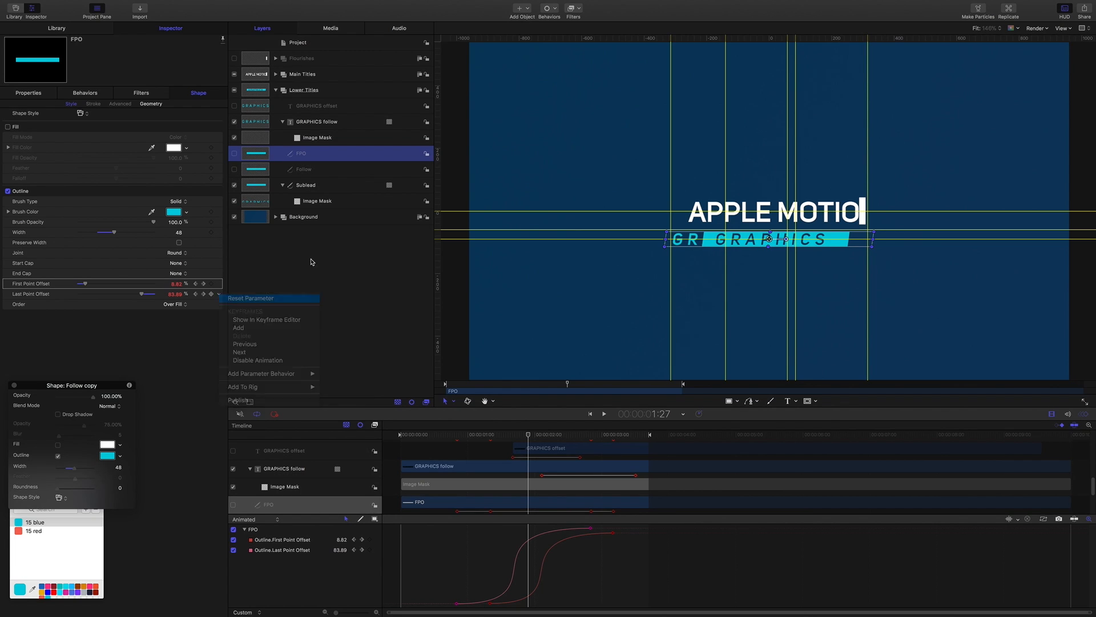
{"action": "left_click", "coordinate": [234, 153]}
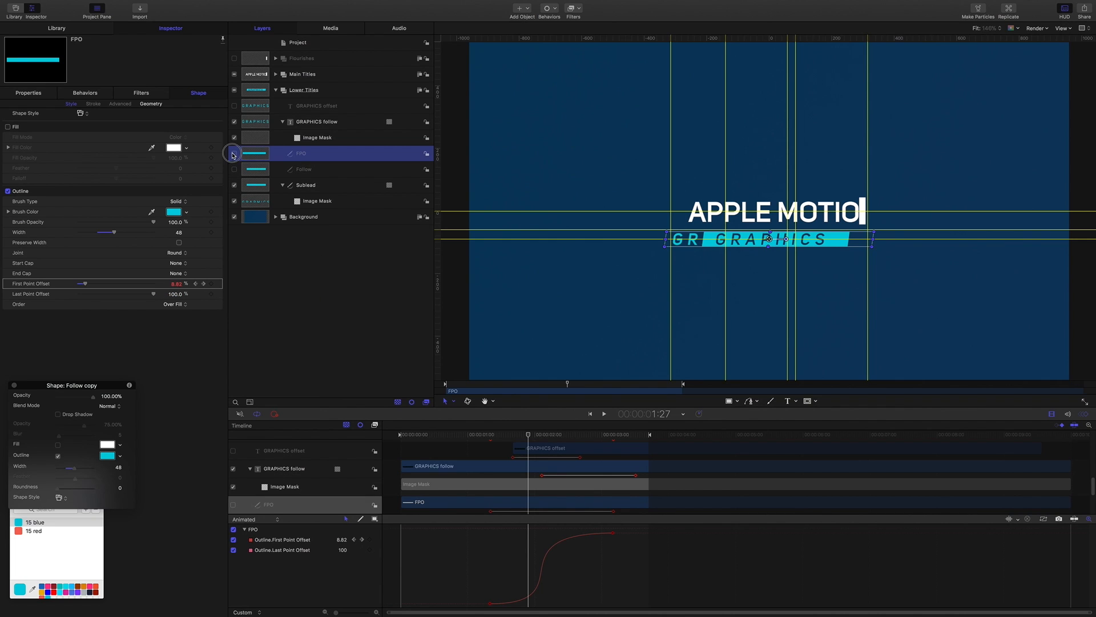
Add a second image mask to the GRAPHICS follow text, with the FPO line as its source and the mask blend mode Subtract.
{"action": "left_click", "coordinate": [318, 124]}
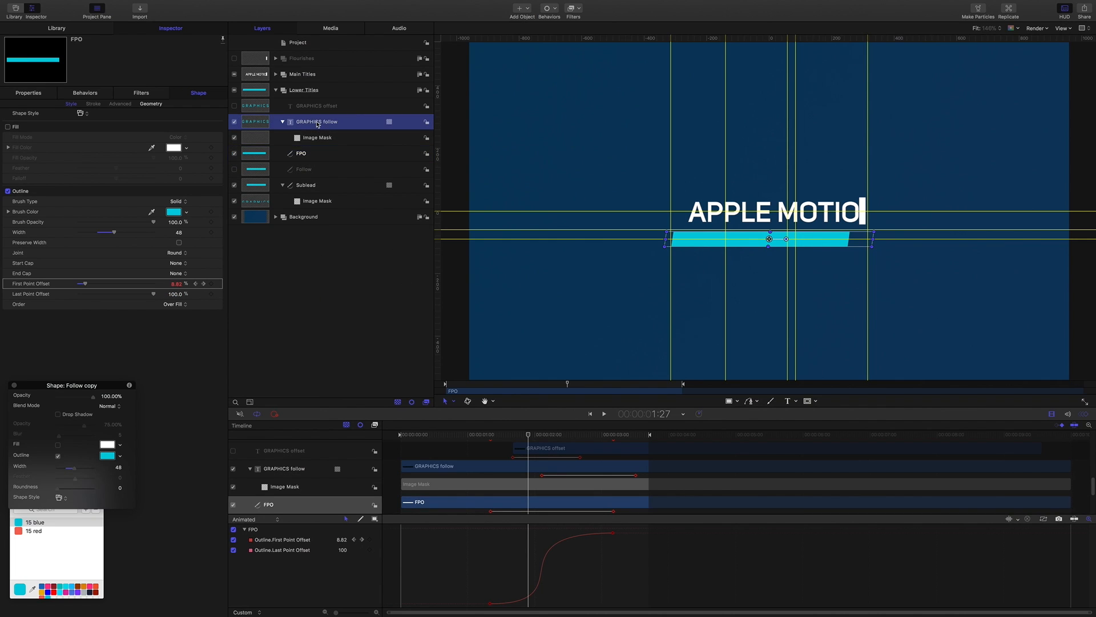
{"action": "right_click", "coordinate": [313, 125]}
{"action": "key", "text": "Escape"}
{"action": "right_click", "coordinate": [313, 124]}
{"action": "left_click", "coordinate": [334, 244]}
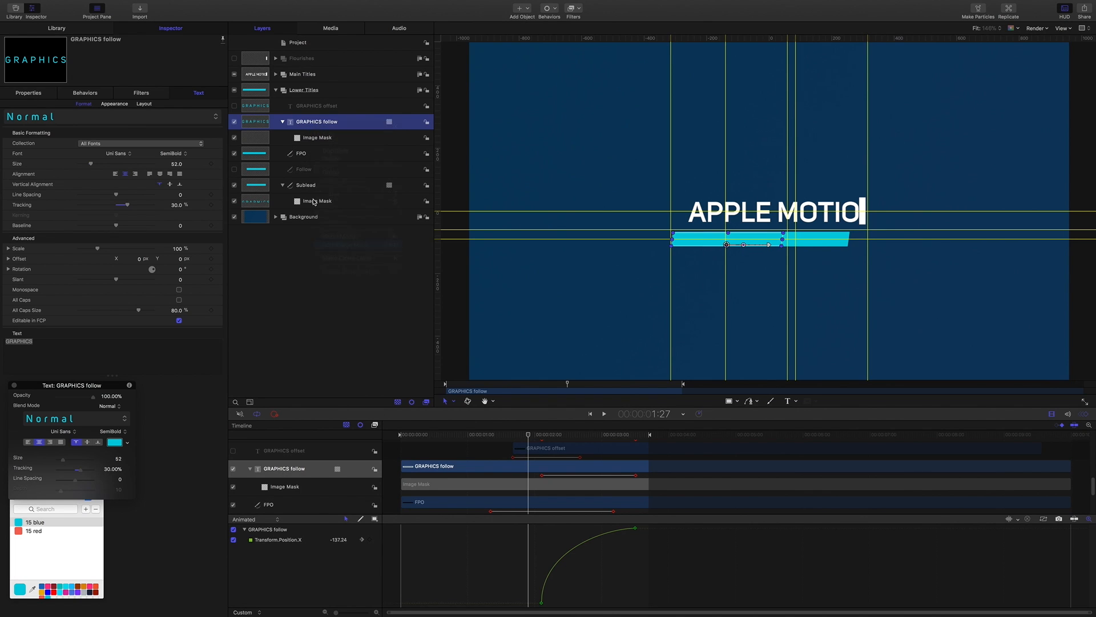
{"action": "left_click_drag", "start_coordinate": [301, 172], "coordinate": [171, 122]}
{"action": "left_click", "coordinate": [190, 183]}
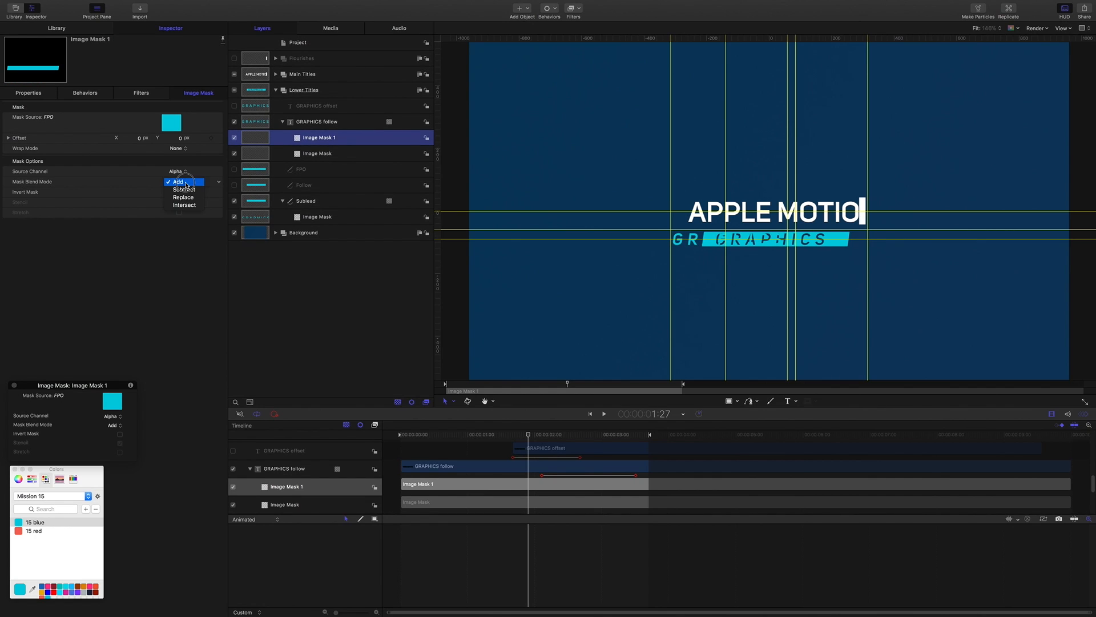
{"action": "left_click", "coordinate": [185, 190]}
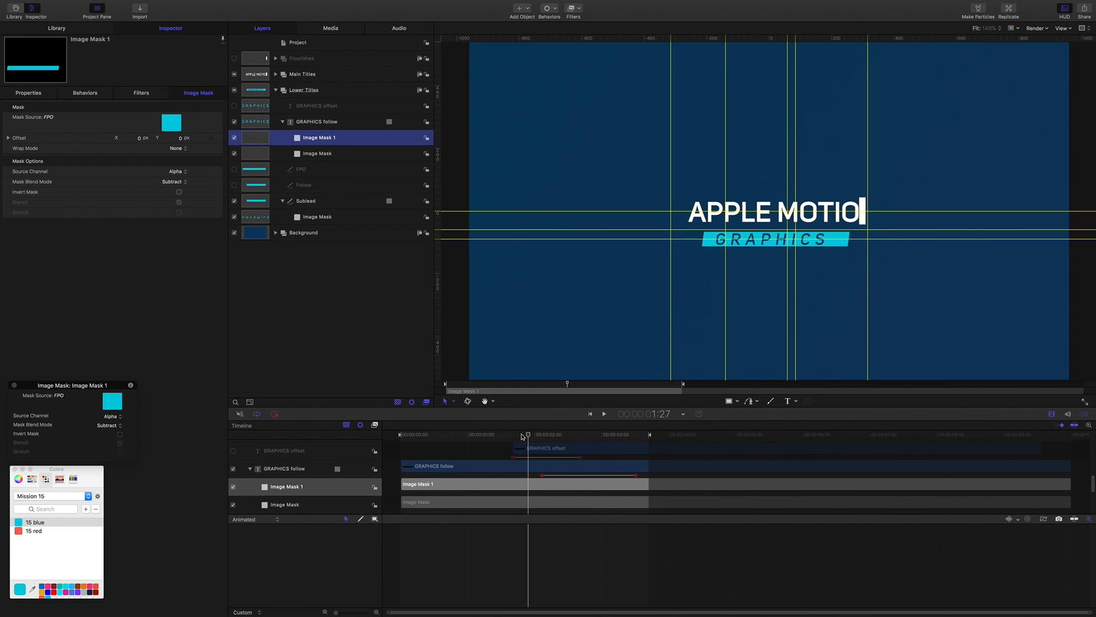
Hide the canvas guides and play the title animation from the start.
{"action": "key", "text": "super+semicolon"}
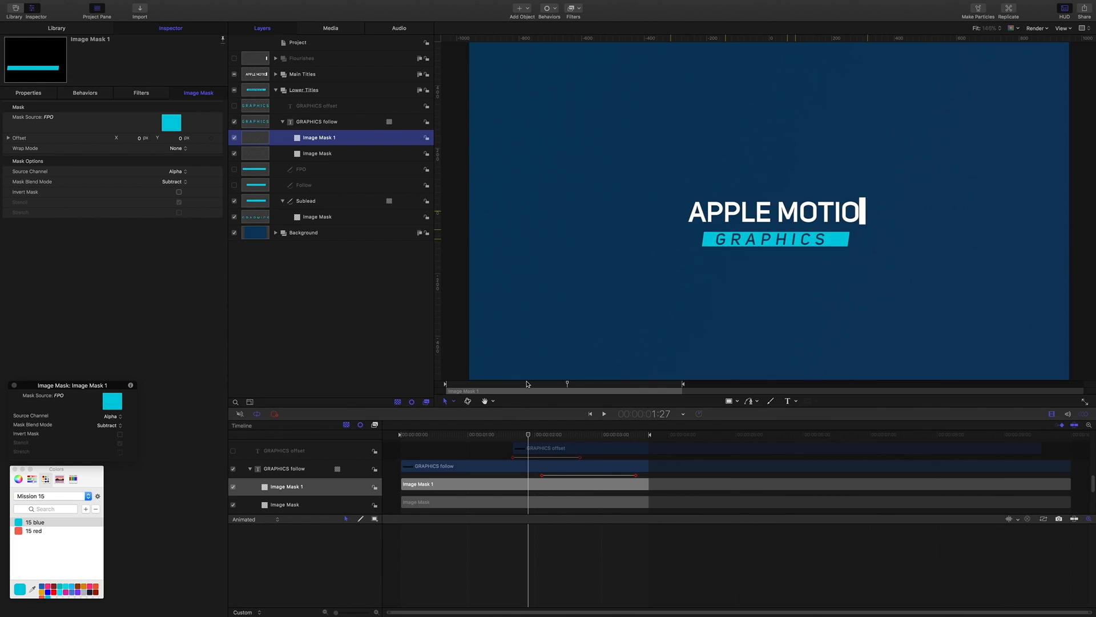
{"action": "key", "text": "Home"}
{"action": "key", "text": "space"}
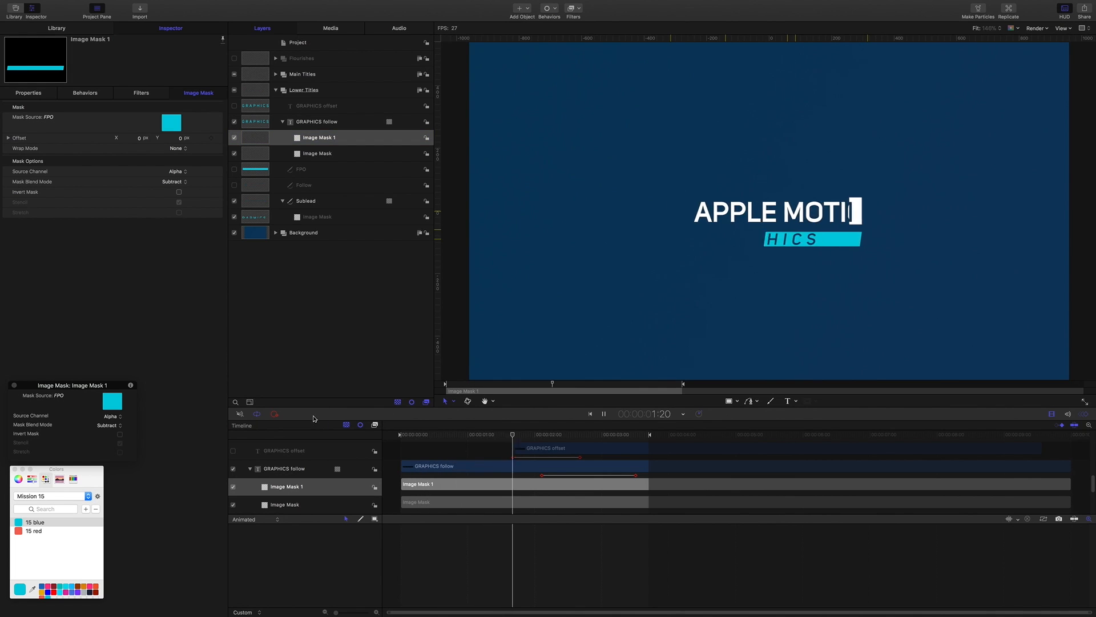
{"action": "key", "text": "space"}
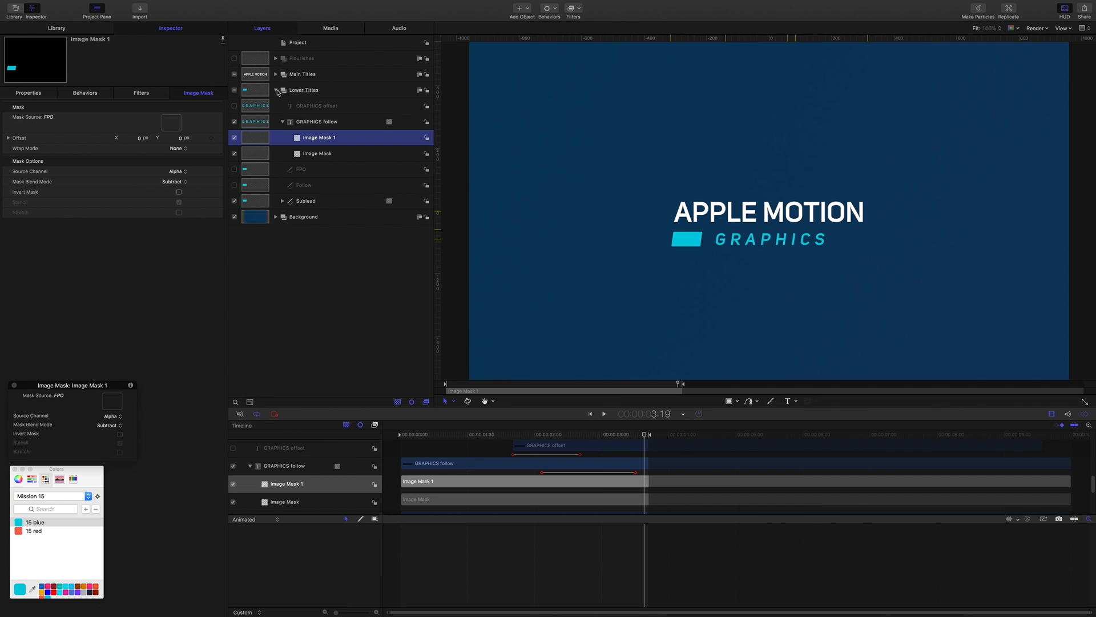
Collapse the Lower Titles group, and make the Flourishes group visible and expanded.
{"action": "left_click", "coordinate": [277, 90]}
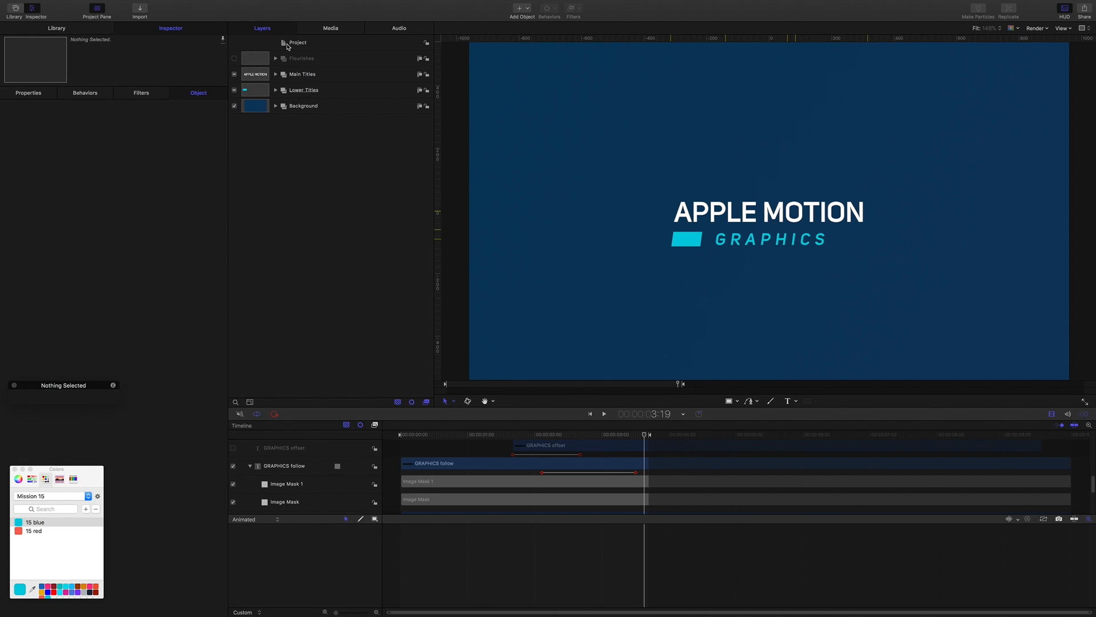
{"action": "left_click", "coordinate": [306, 59]}
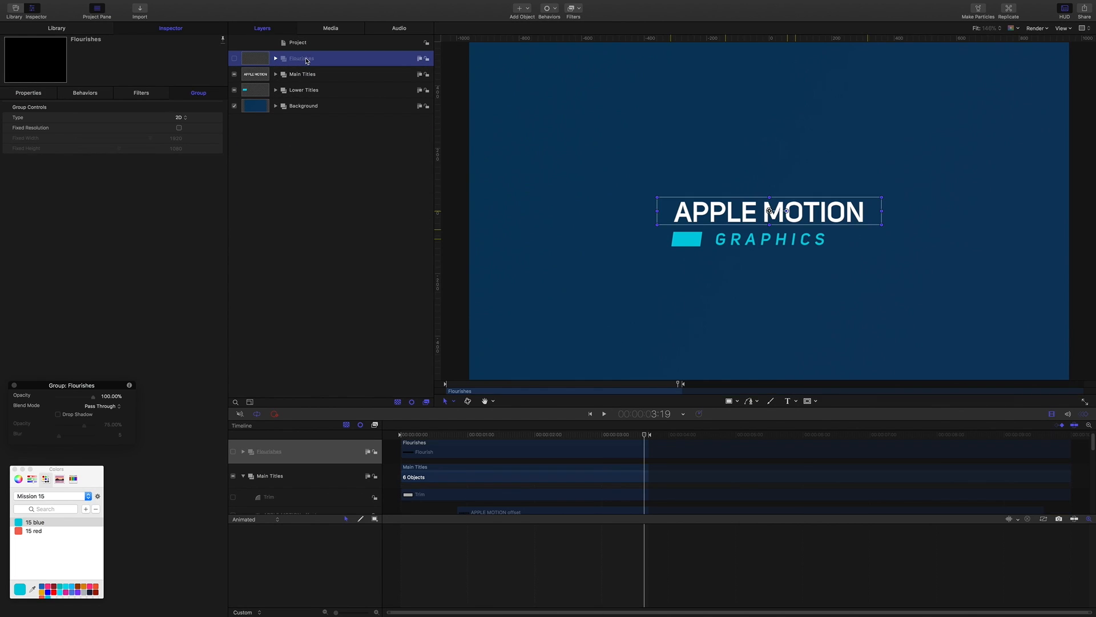
{"action": "left_click", "coordinate": [234, 59]}
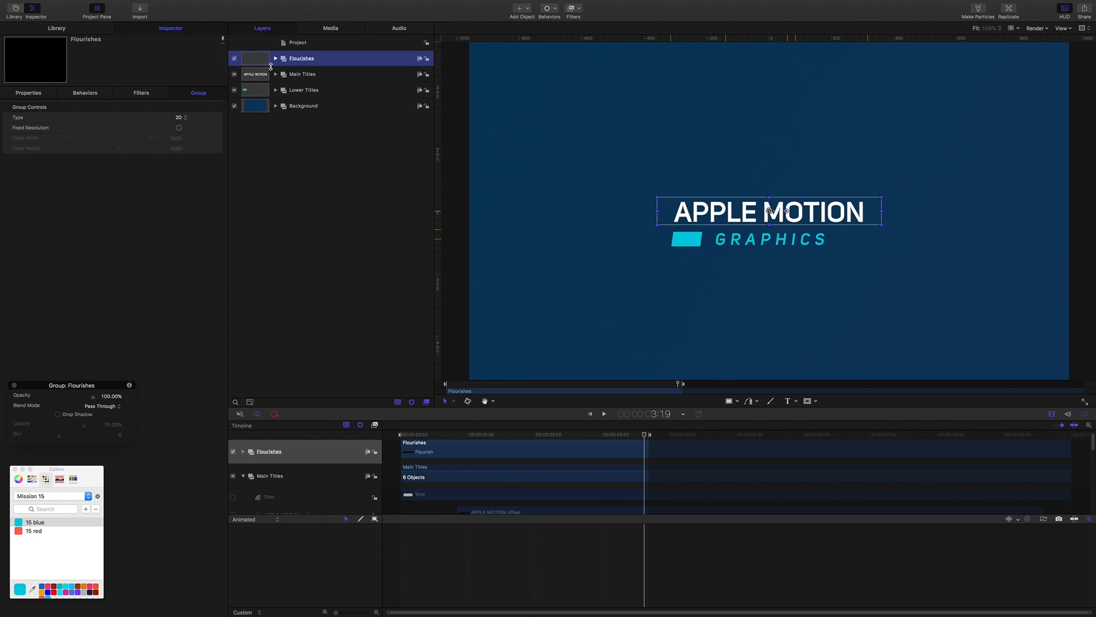
{"action": "left_click", "coordinate": [276, 58]}
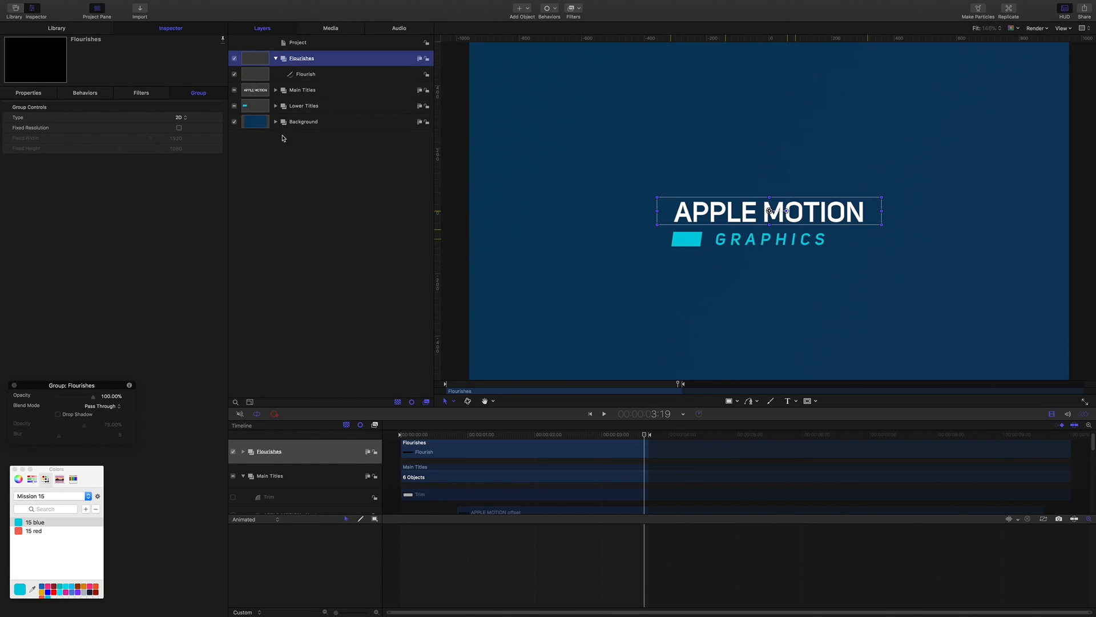
Go to frame 1:08, duplicate the Flourish line and rename the copy "Lower Red".
{"action": "left_click", "coordinate": [315, 74]}
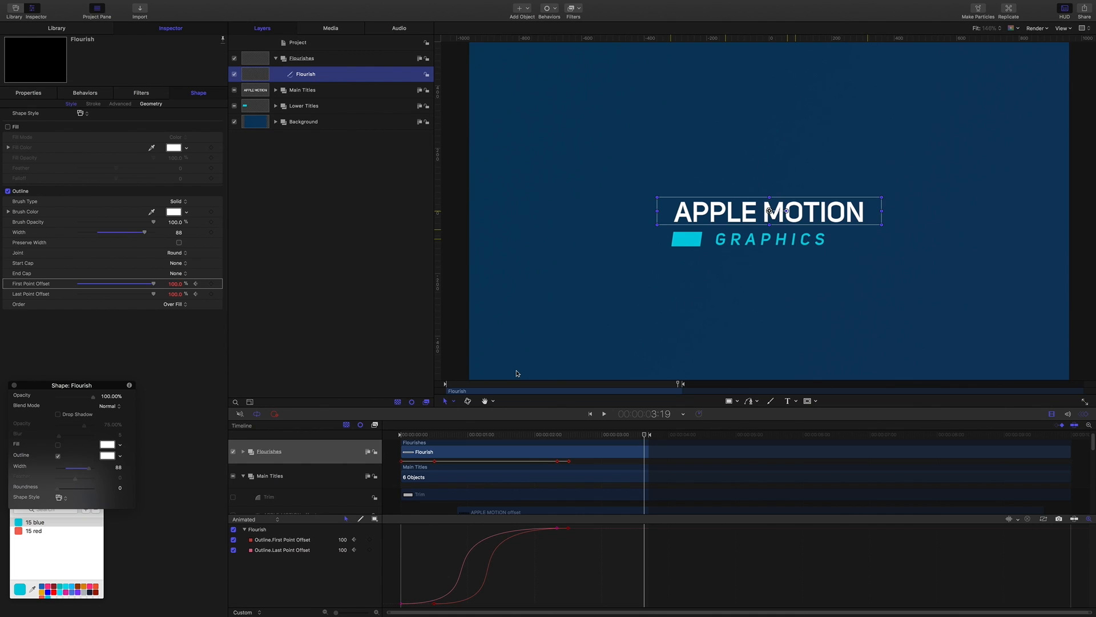
{"action": "left_click_drag", "start_coordinate": [646, 435], "coordinate": [485, 432]}
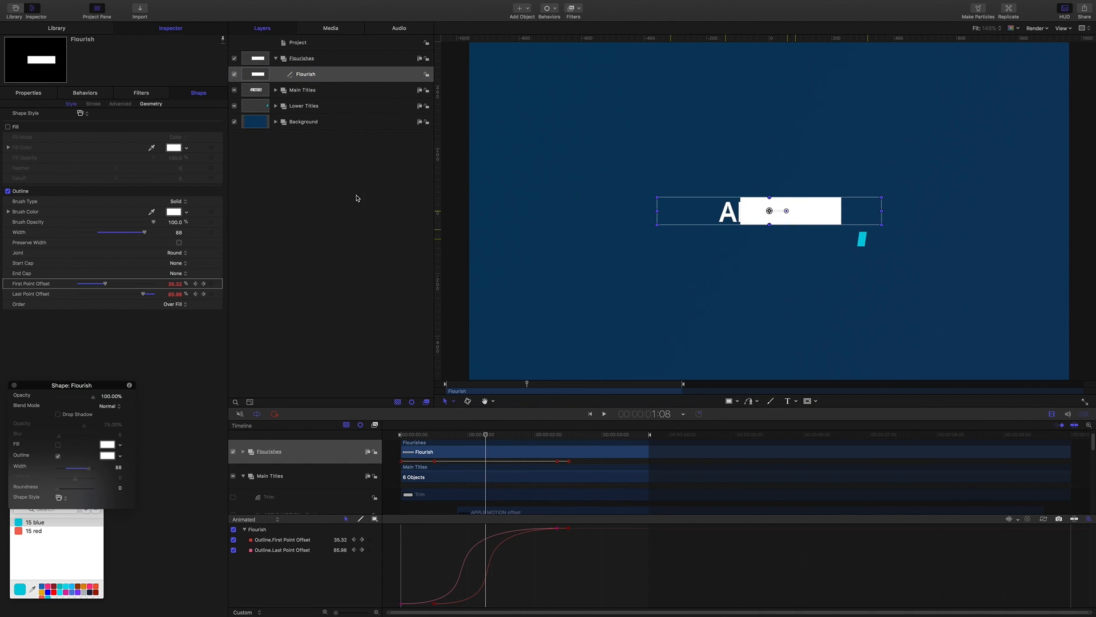
{"action": "key", "text": "super+d"}
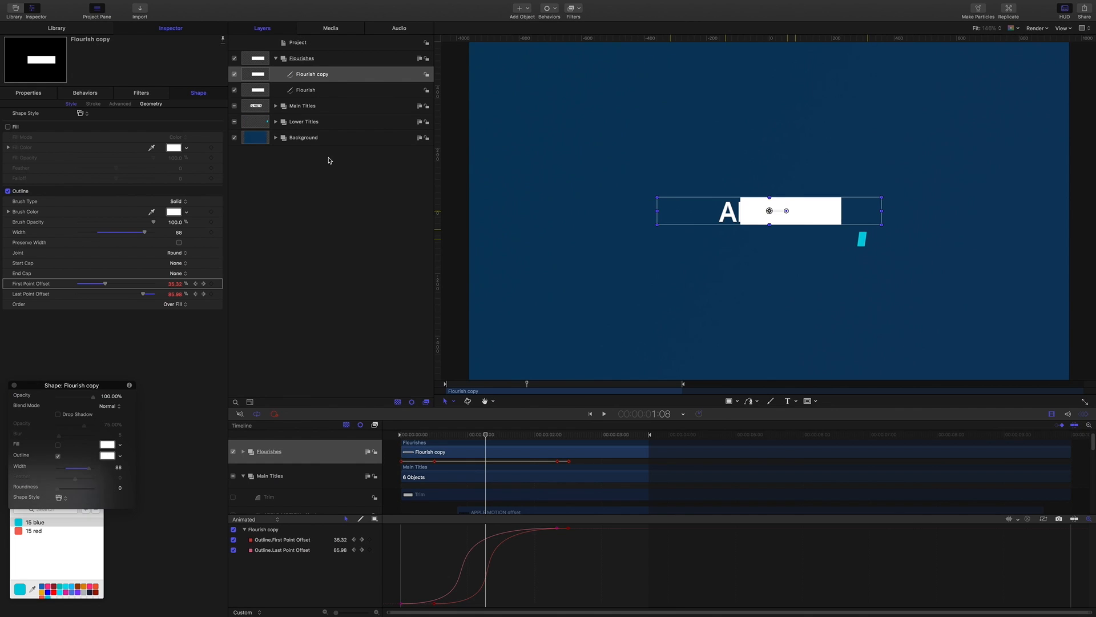
{"action": "double_click", "coordinate": [320, 74]}
{"action": "left_click_drag", "start_coordinate": [335, 73], "coordinate": [274, 72]}
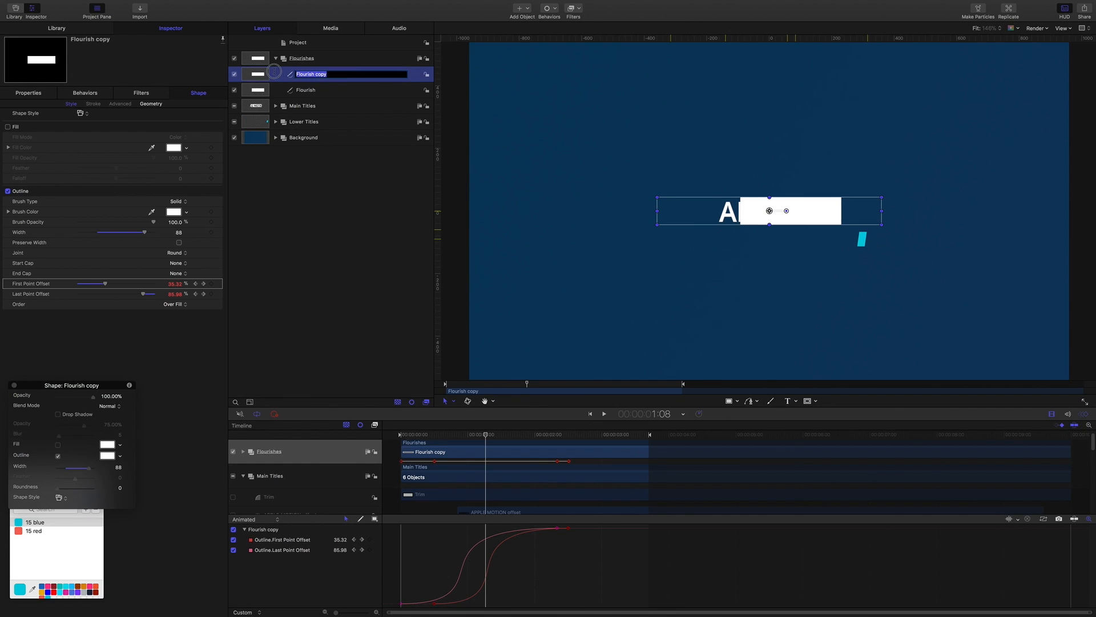
{"action": "type", "text": "Lower Red"}
Set the Lower Red line's outline colour to the "15 red" swatch and turn off its visibility.
{"action": "left_click", "coordinate": [106, 454]}
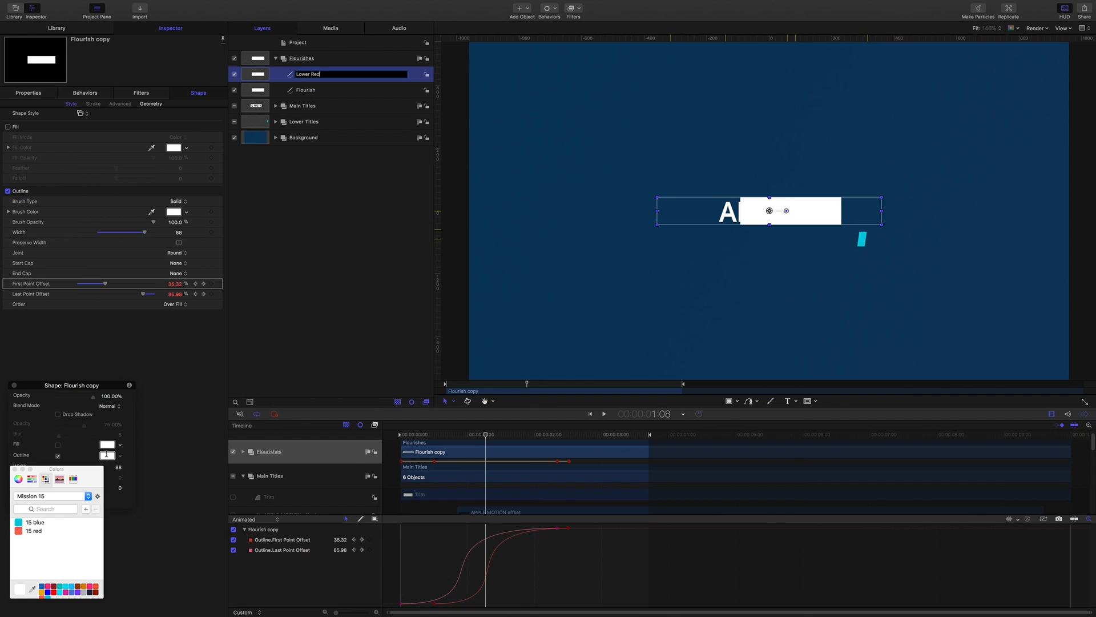
{"action": "left_click", "coordinate": [18, 531]}
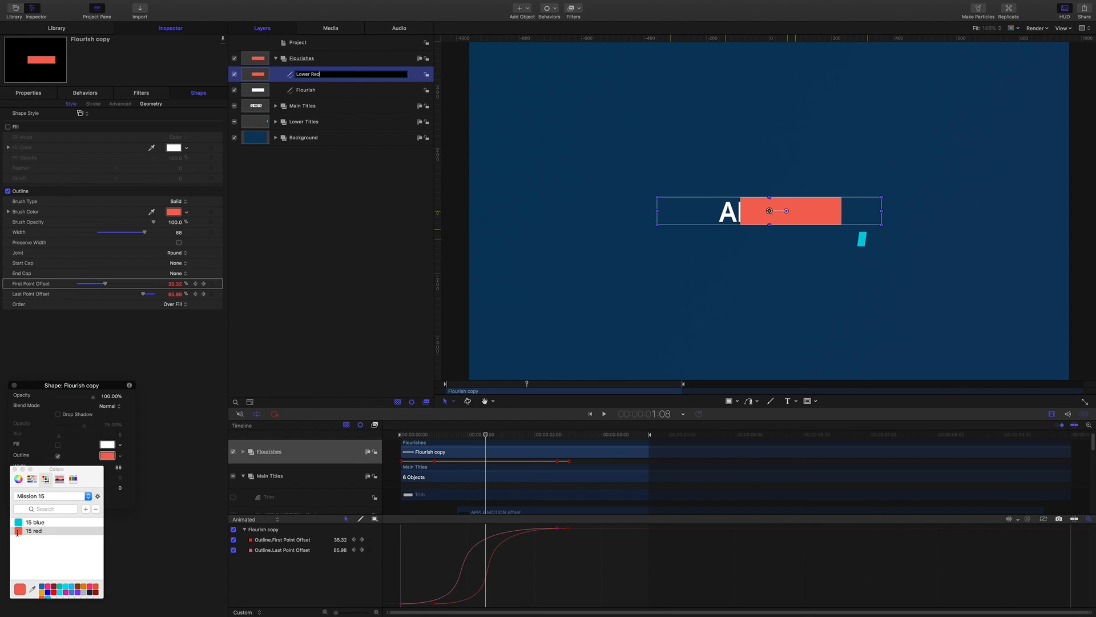
{"action": "left_click", "coordinate": [235, 75]}
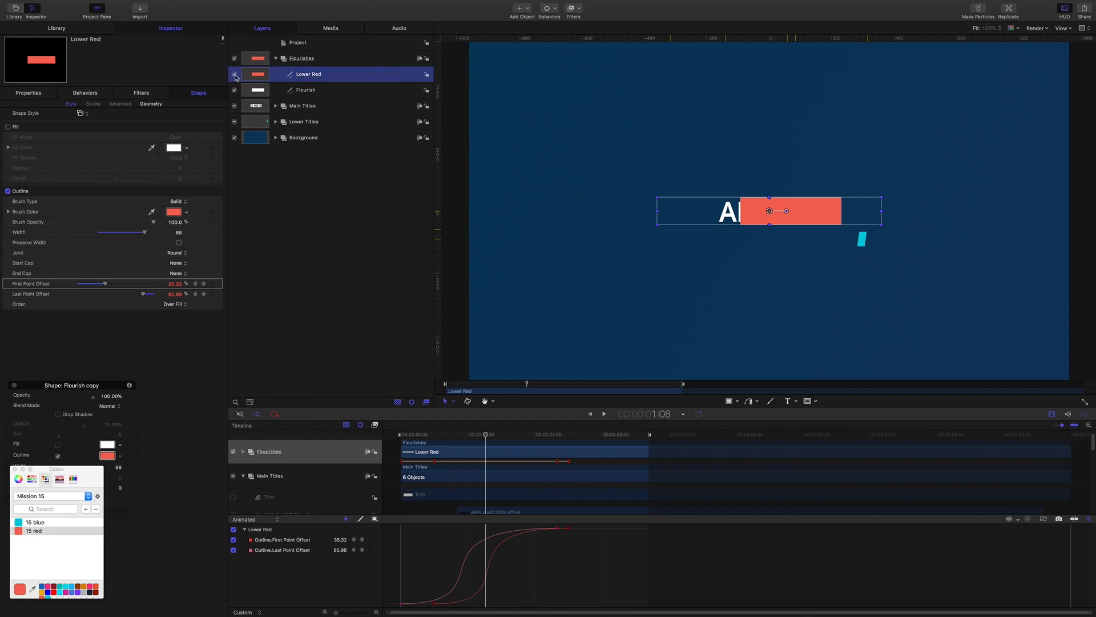
Rename the original Flourish line "Top White".
{"action": "left_click", "coordinate": [306, 90]}
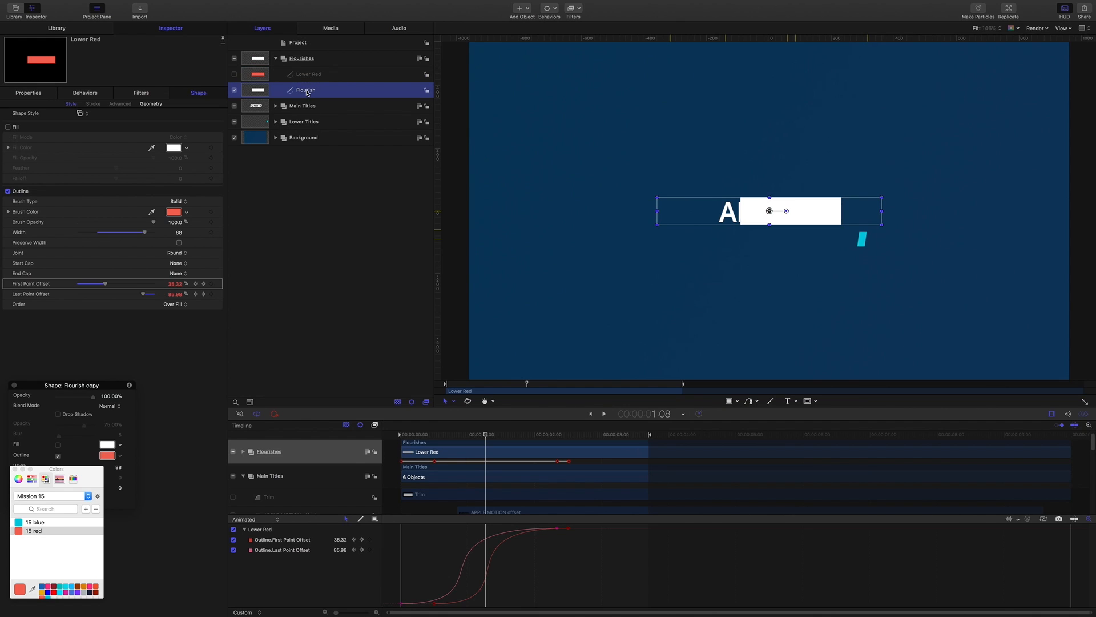
{"action": "left_click", "coordinate": [306, 90]}
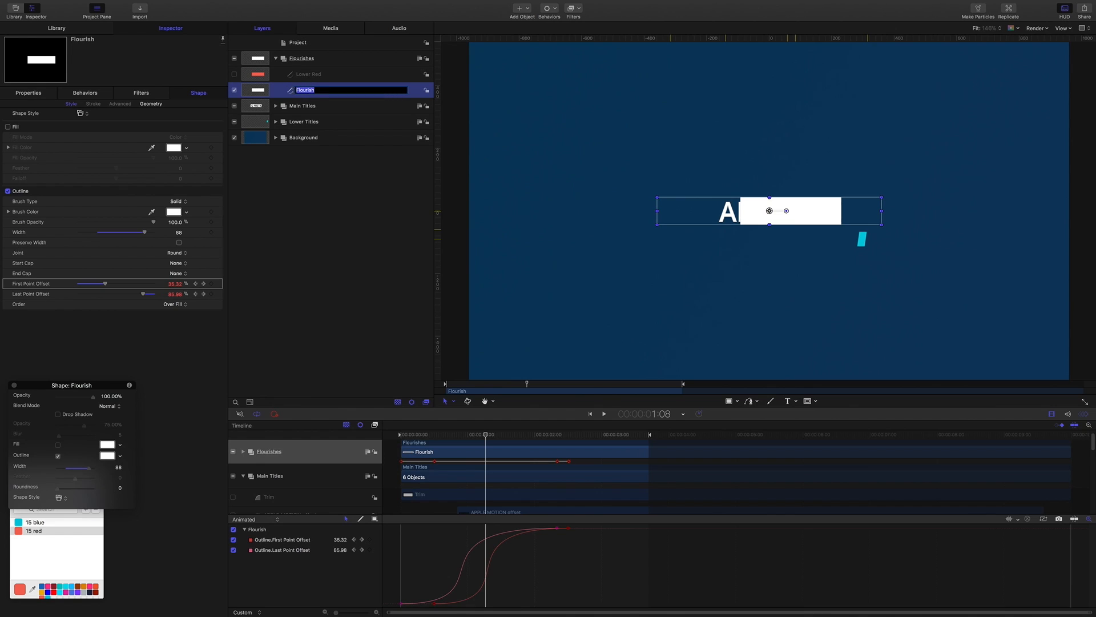
{"action": "type", "text": "Top White"}
{"action": "key", "text": "Return"}
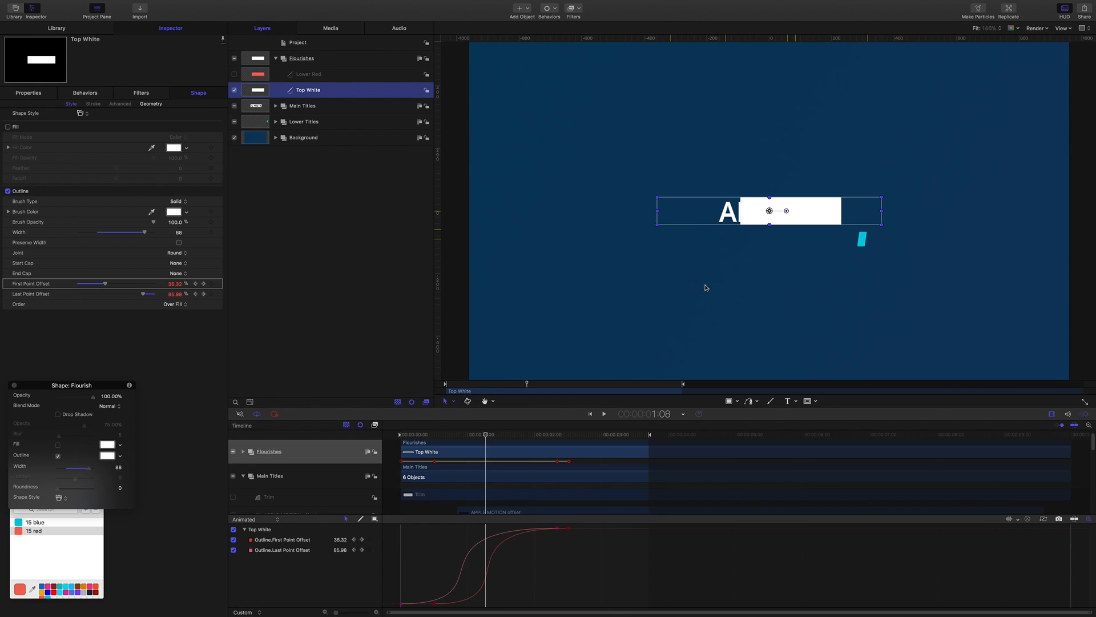
Go to frame 1:00 and shift the Top White line so that it starts there.
{"action": "double_click", "coordinate": [661, 416]}
{"action": "type", "text": "100"}
{"action": "key", "text": "Return"}
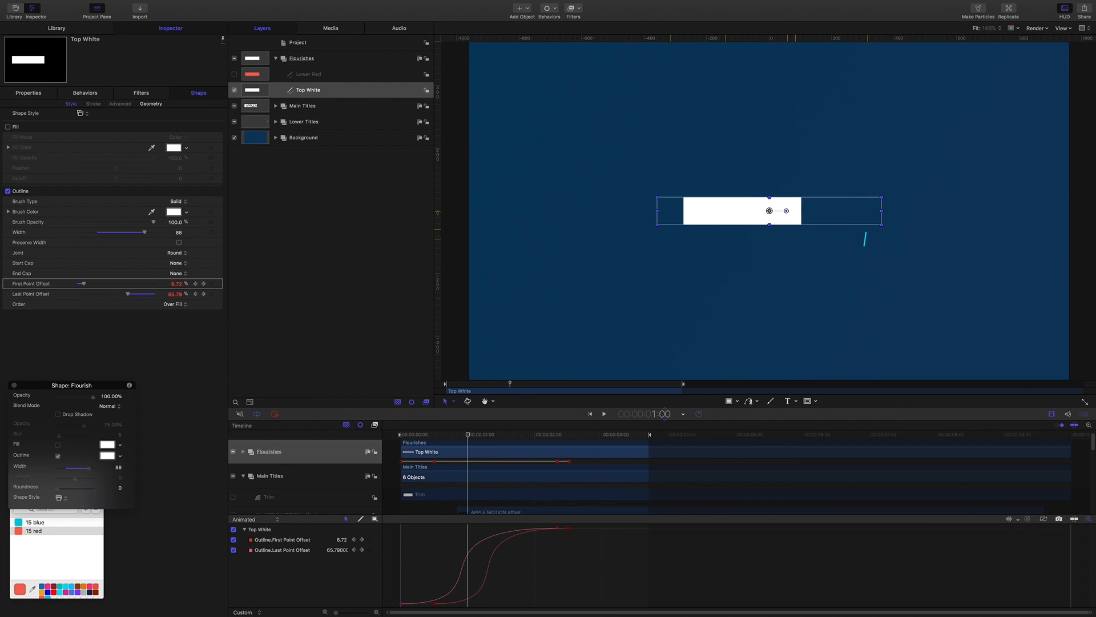
{"action": "key", "text": "shift+bracketleft"}
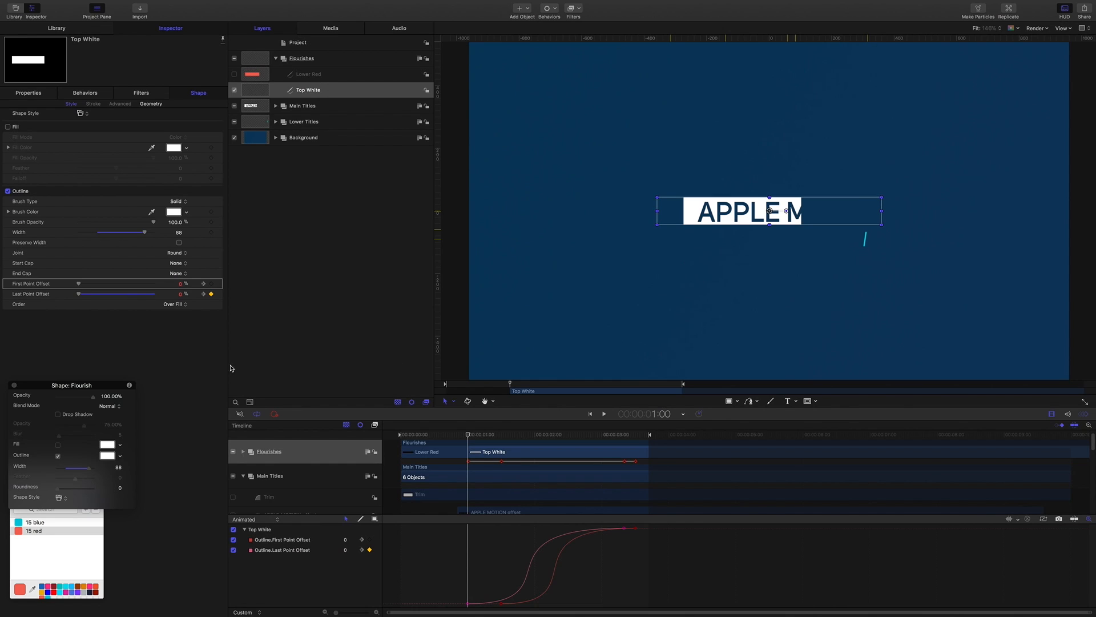
Reset the Top White line's First Point Offset and set its Y position to 78 px.
{"action": "left_click", "coordinate": [219, 284]}
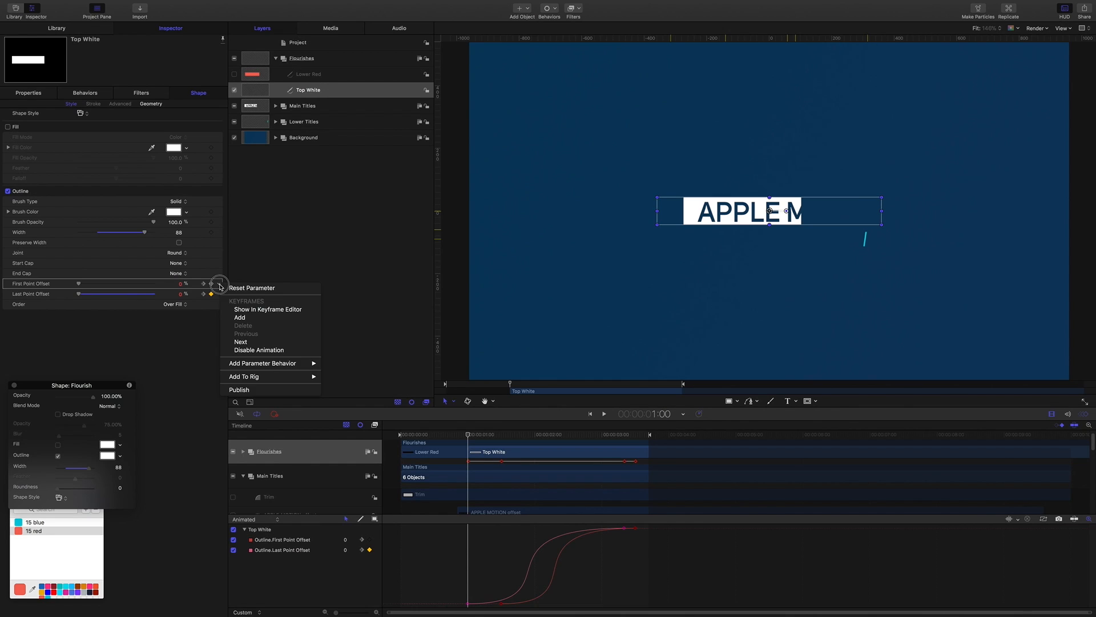
{"action": "left_click", "coordinate": [232, 288]}
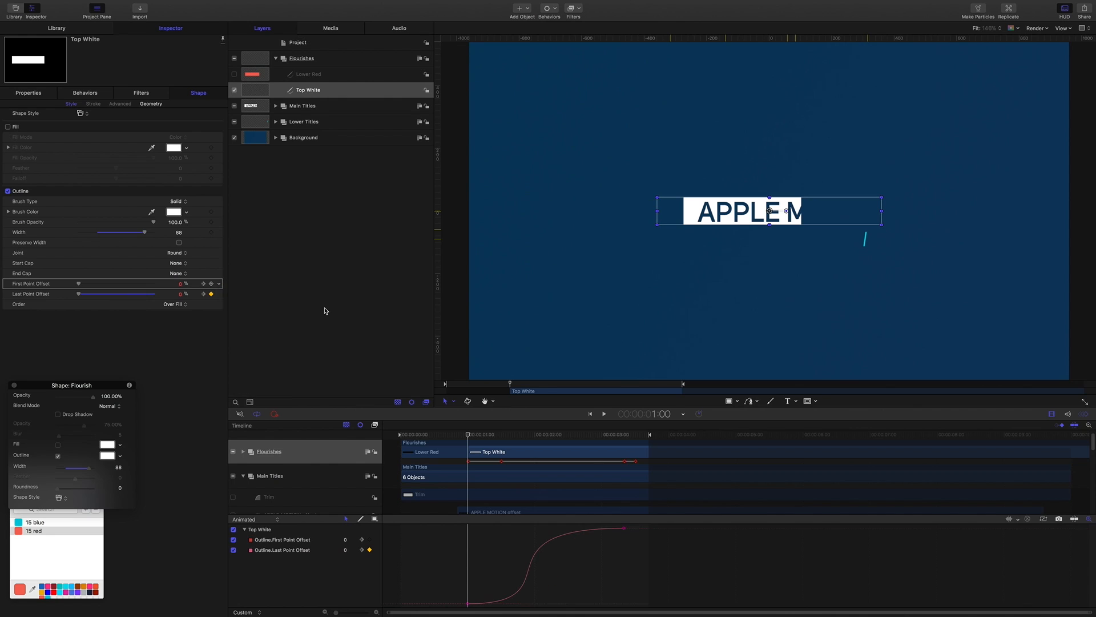
{"action": "left_click", "coordinate": [28, 93]}
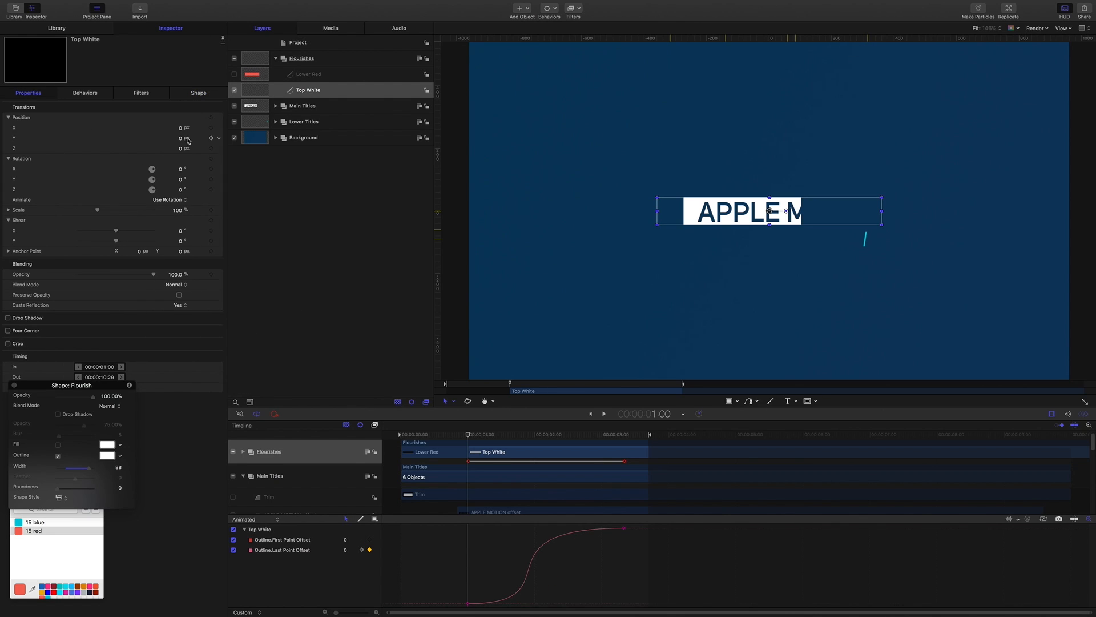
{"action": "left_click", "coordinate": [180, 139]}
{"action": "type", "text": "78"}
{"action": "key", "text": "Return"}
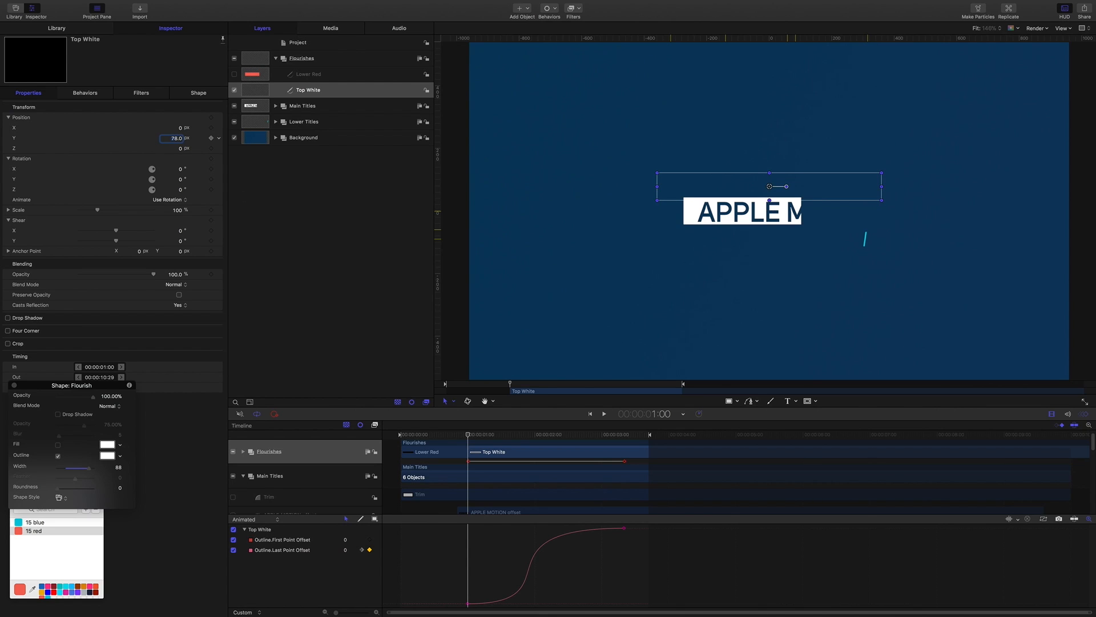
Move to frame 2:03 and set the Top White line's outline width to 12.
{"action": "left_click_drag", "start_coordinate": [469, 435], "coordinate": [541, 438]}
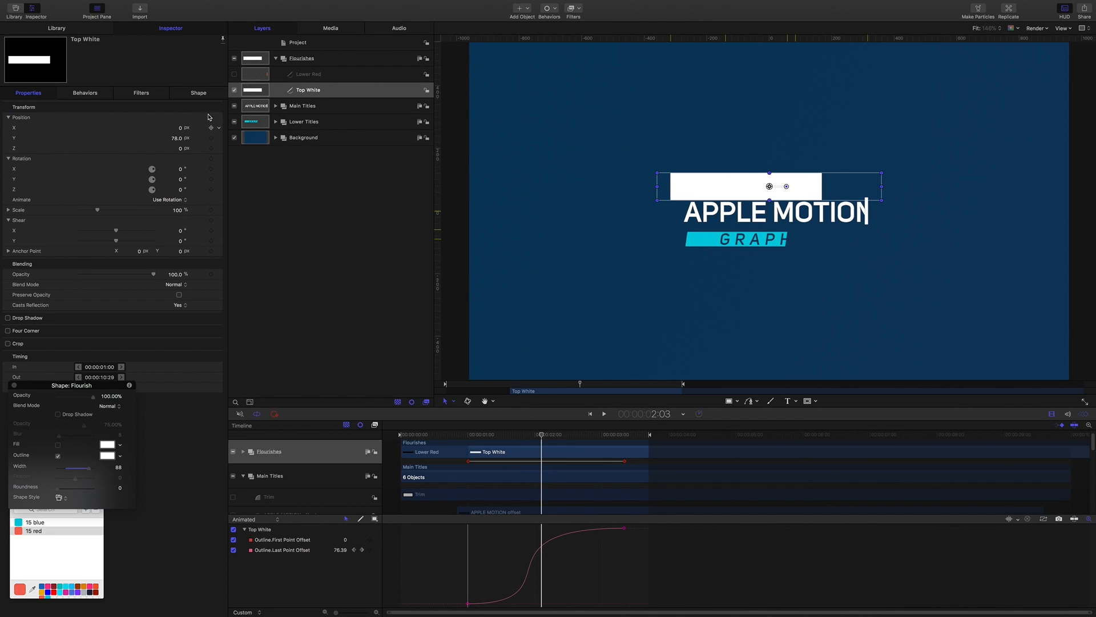
{"action": "left_click", "coordinate": [199, 93]}
{"action": "left_click", "coordinate": [176, 233]}
{"action": "type", "text": "12"}
{"action": "key", "text": "Return"}
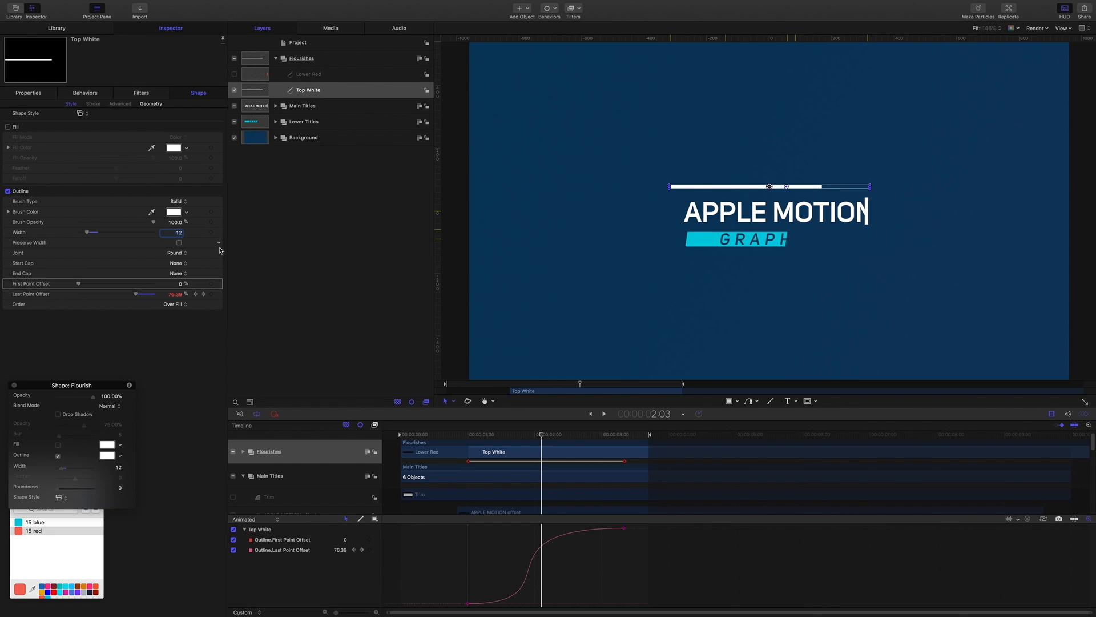
Reshape the easing of Top White's Last Point Offset curve, ending at 3:05, and preview the line's reveal.
{"action": "left_click_drag", "start_coordinate": [542, 442], "coordinate": [519, 437]}
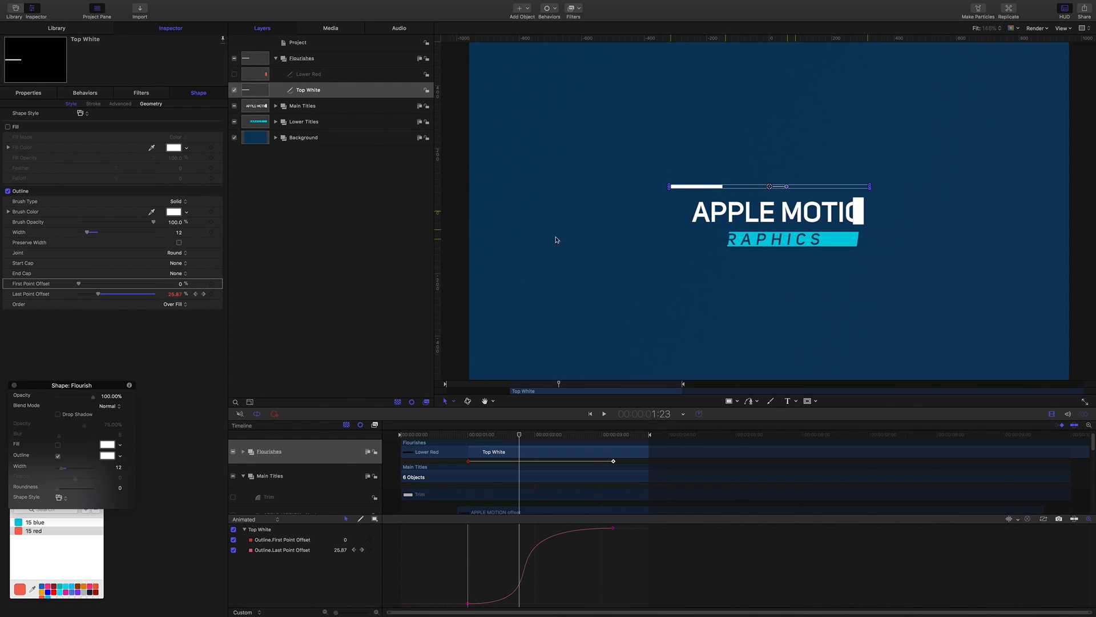
{"action": "left_click_drag", "start_coordinate": [446, 578], "coordinate": [502, 605]}
{"action": "left_click_drag", "start_coordinate": [570, 602], "coordinate": [578, 603]}
{"action": "left_click_drag", "start_coordinate": [631, 549], "coordinate": [608, 524]}
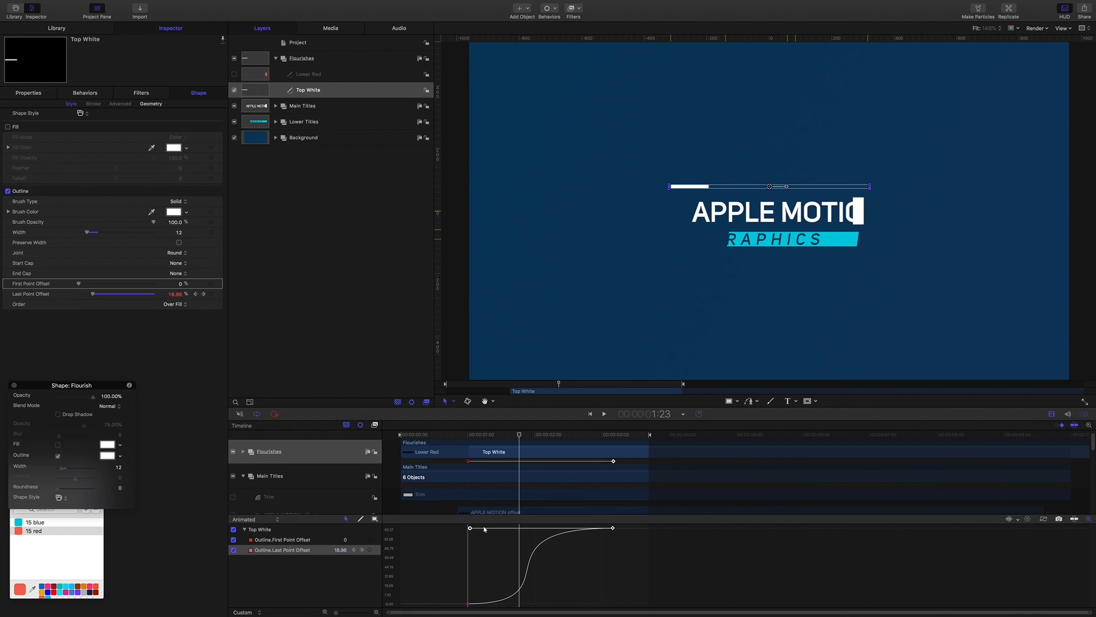
{"action": "left_click_drag", "start_coordinate": [471, 528], "coordinate": [462, 527]}
{"action": "left_click_drag", "start_coordinate": [521, 434], "coordinate": [564, 438]}
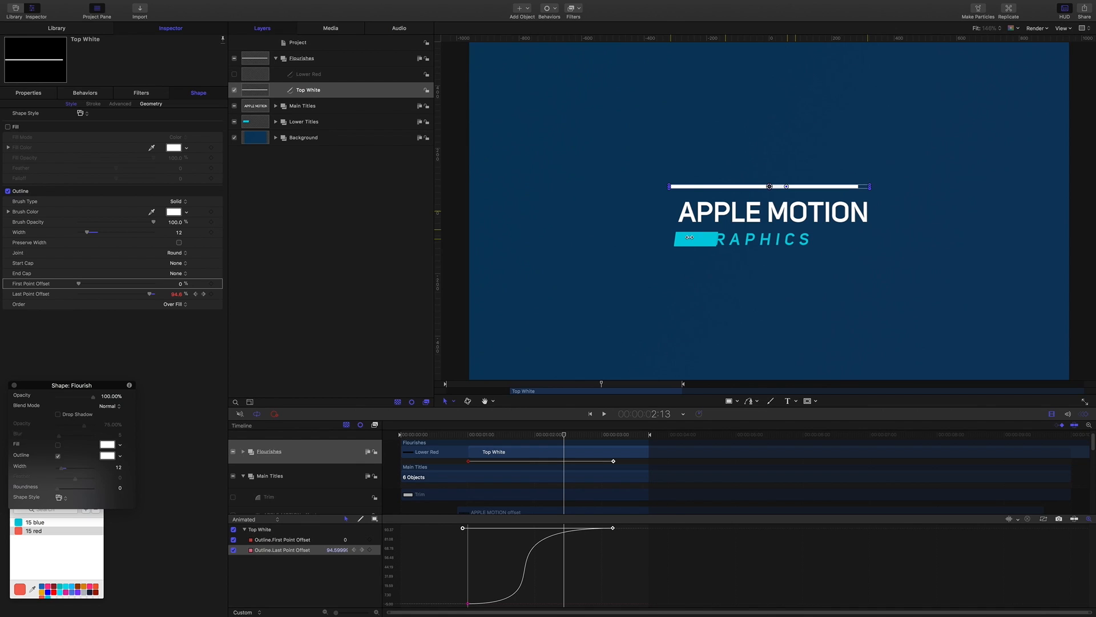
{"action": "left_click_drag", "start_coordinate": [564, 436], "coordinate": [537, 457]}
{"action": "key", "text": "space"}
{"action": "key", "text": "space"}
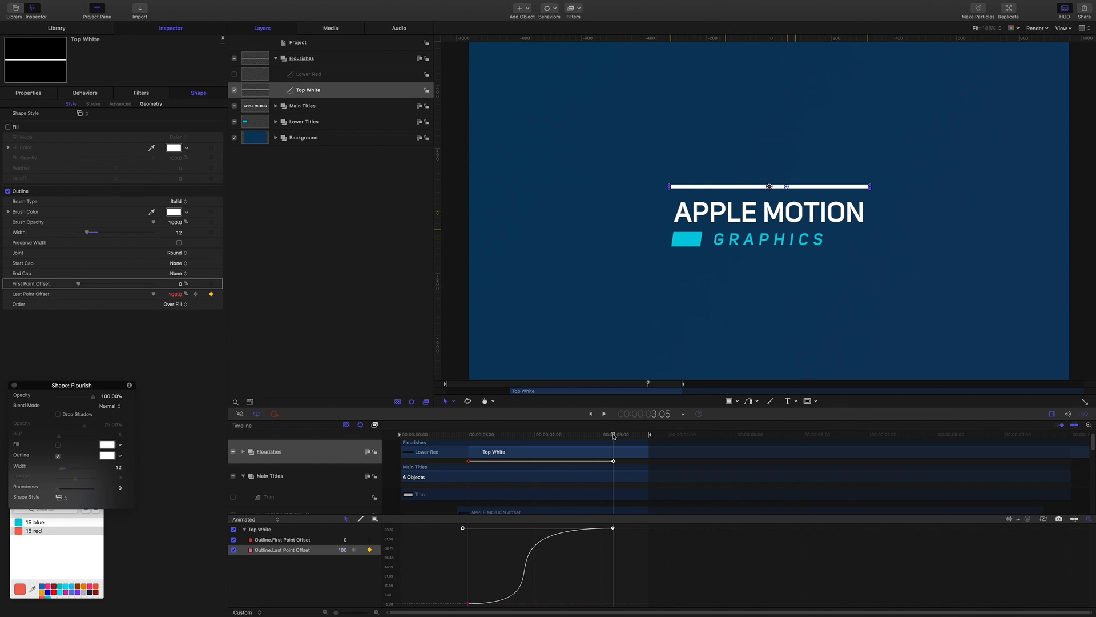
Duplicate the Top White line and rename the copy "Top Red".
{"action": "key", "text": "super+d"}
{"action": "double_click", "coordinate": [314, 90]}
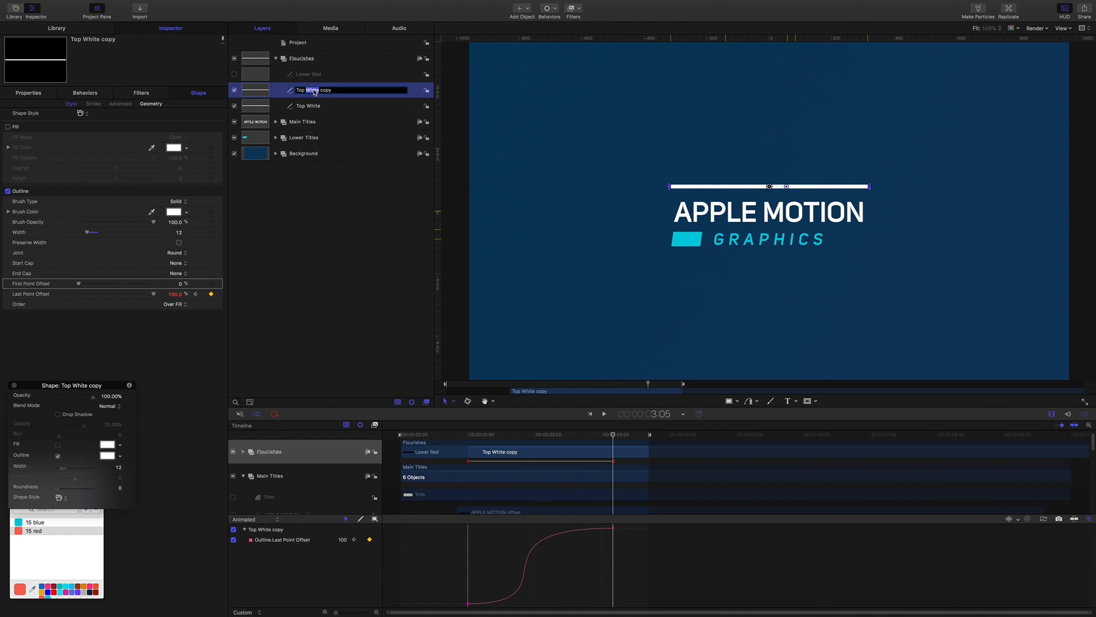
{"action": "left_click", "coordinate": [307, 90], "text": "shift"}
{"action": "type", "text": "Red"}
{"action": "key", "text": "Return"}
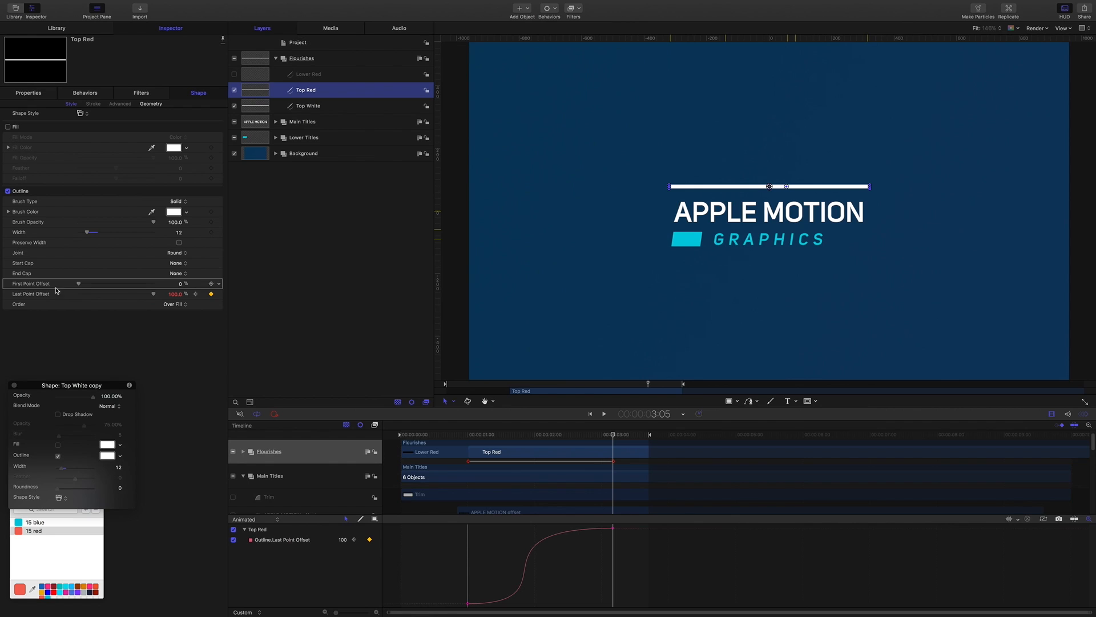
Set Top Red's Last Point Offset at 3:05 to 90% and its outline color to 15 red.
{"action": "left_click", "coordinate": [175, 295]}
{"action": "type", "text": "0."}
{"action": "type", "text": "0"}
{"action": "key", "text": "Return"}
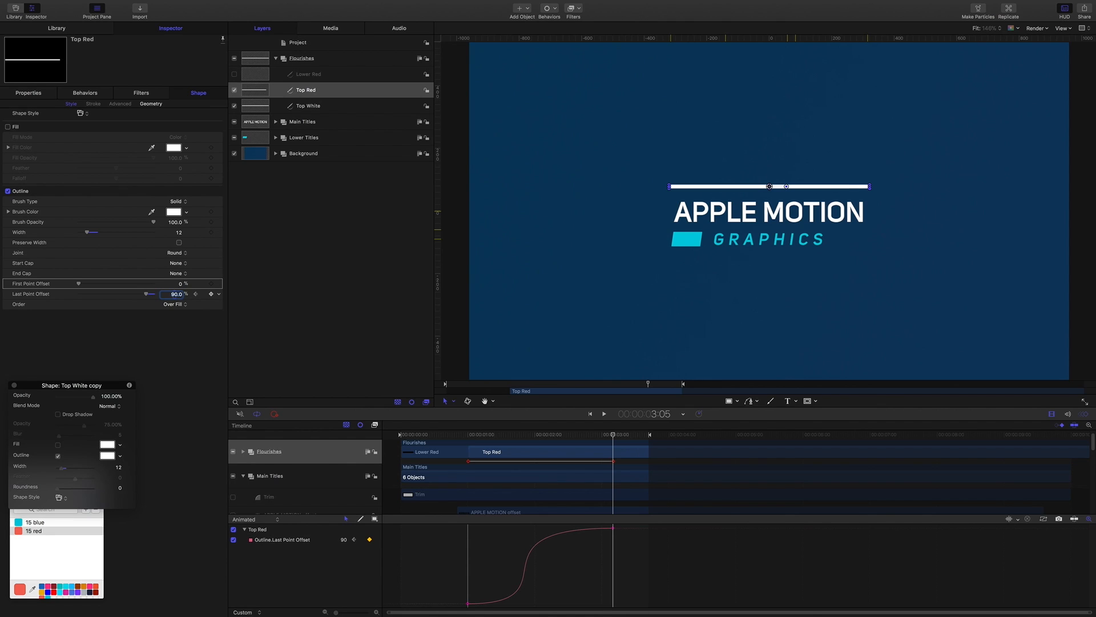
{"action": "left_click", "coordinate": [111, 457]}
{"action": "left_click", "coordinate": [18, 531]}
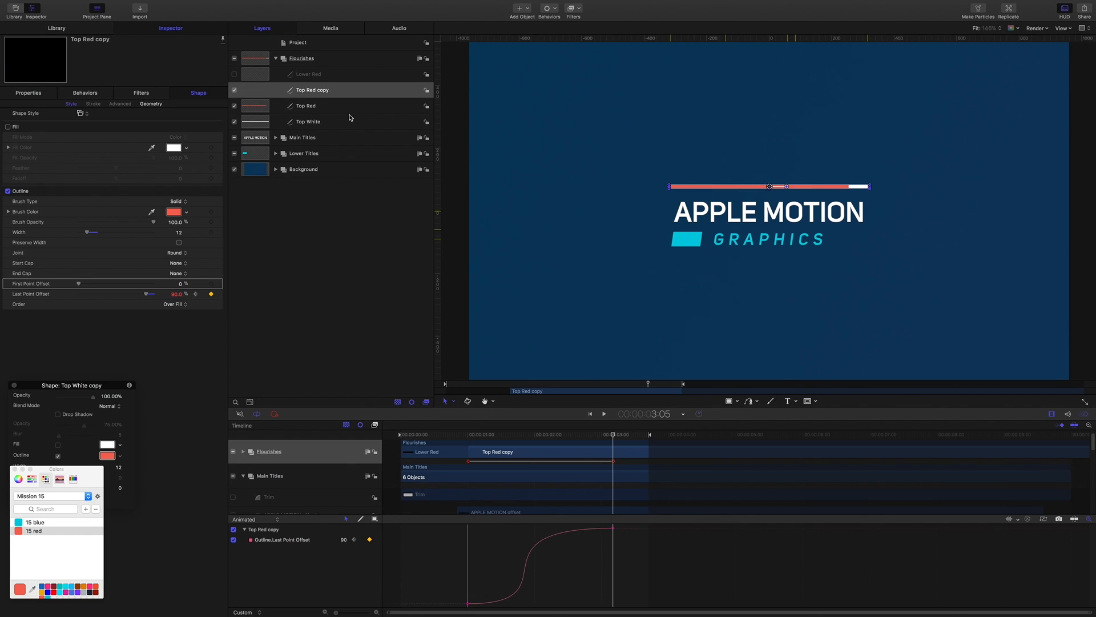
Duplicate the Top Red line and rename the copy "Top Blue".
{"action": "key", "text": "super+d"}
{"action": "double_click", "coordinate": [318, 91]}
{"action": "left_click_drag", "start_coordinate": [329, 90], "coordinate": [305, 90]}
{"action": "type", "text": "Blue"}
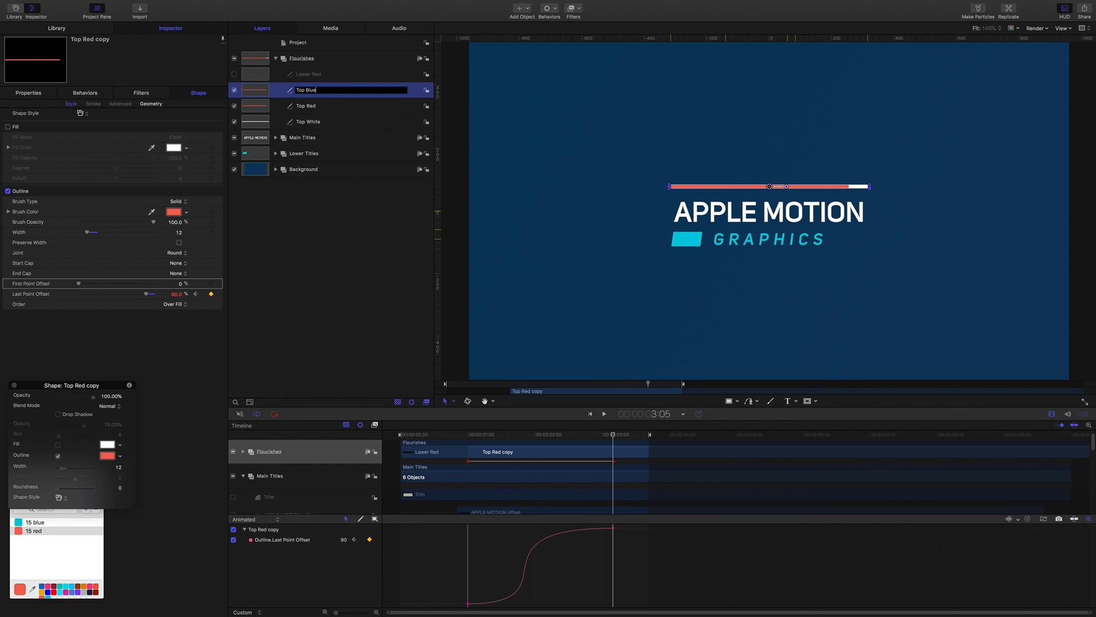
{"action": "key", "text": "Return"}
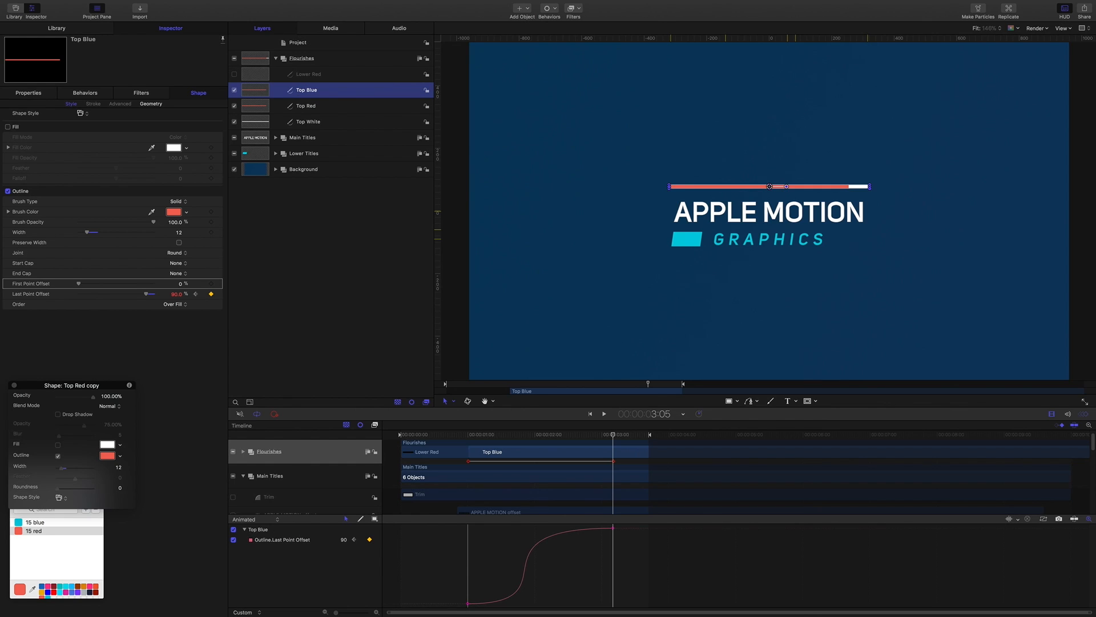
Color Top Blue's outline 15 blue, set its Last Point Offset at 3:05 to 70%, and play the result.
{"action": "left_click", "coordinate": [109, 455]}
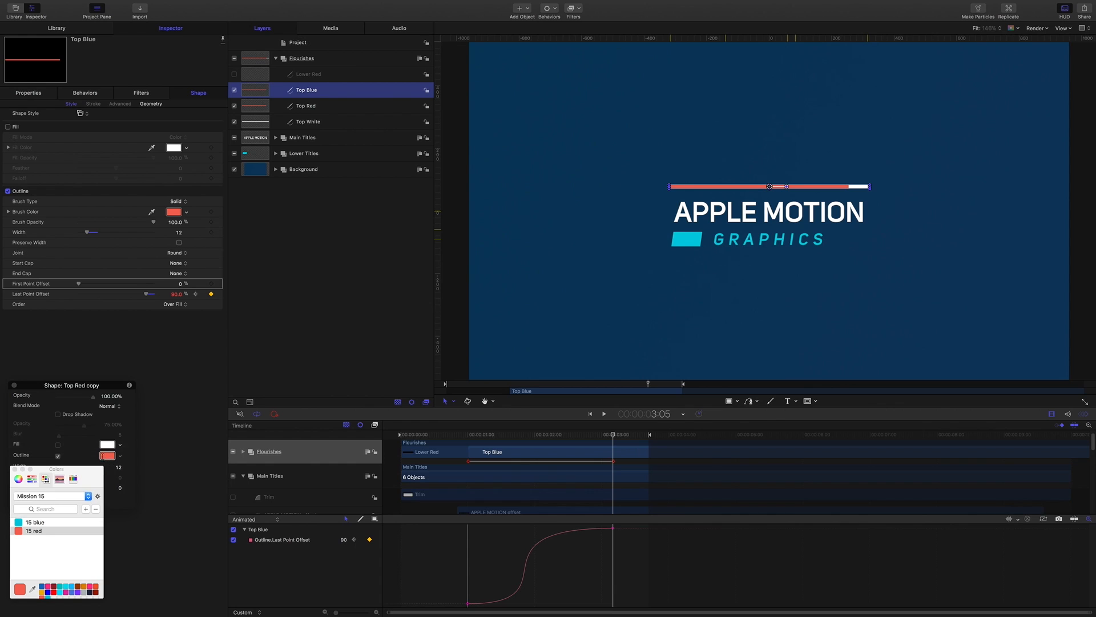
{"action": "left_click", "coordinate": [20, 521]}
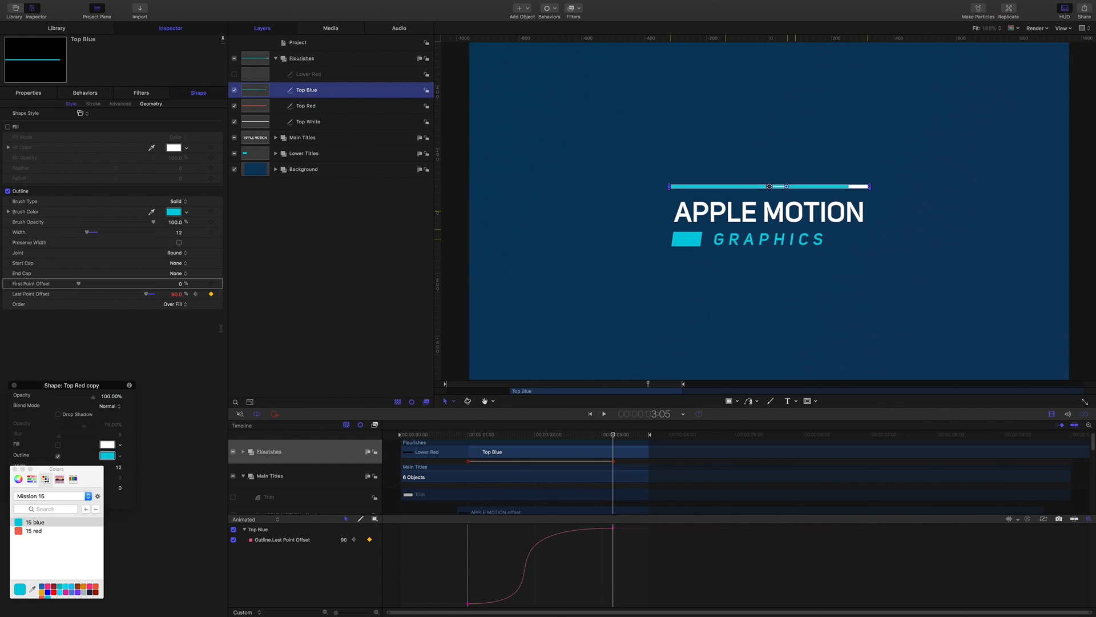
{"action": "left_click", "coordinate": [177, 294]}
{"action": "type", "text": "70"}
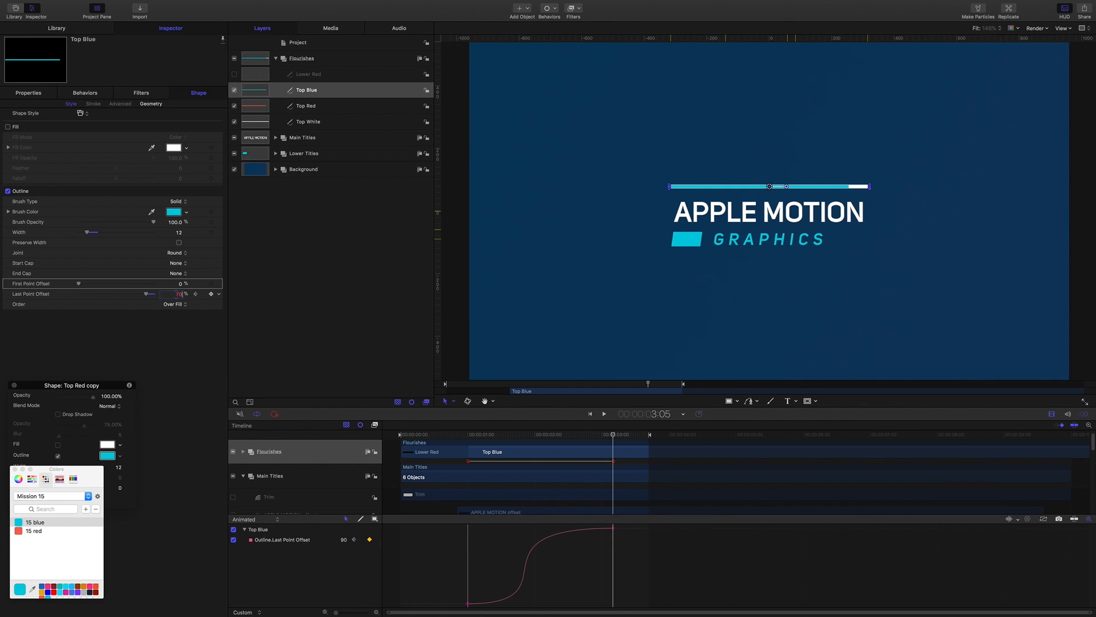
{"action": "key", "text": "Return"}
{"action": "left_click", "coordinate": [319, 310]}
{"action": "key", "text": "space"}
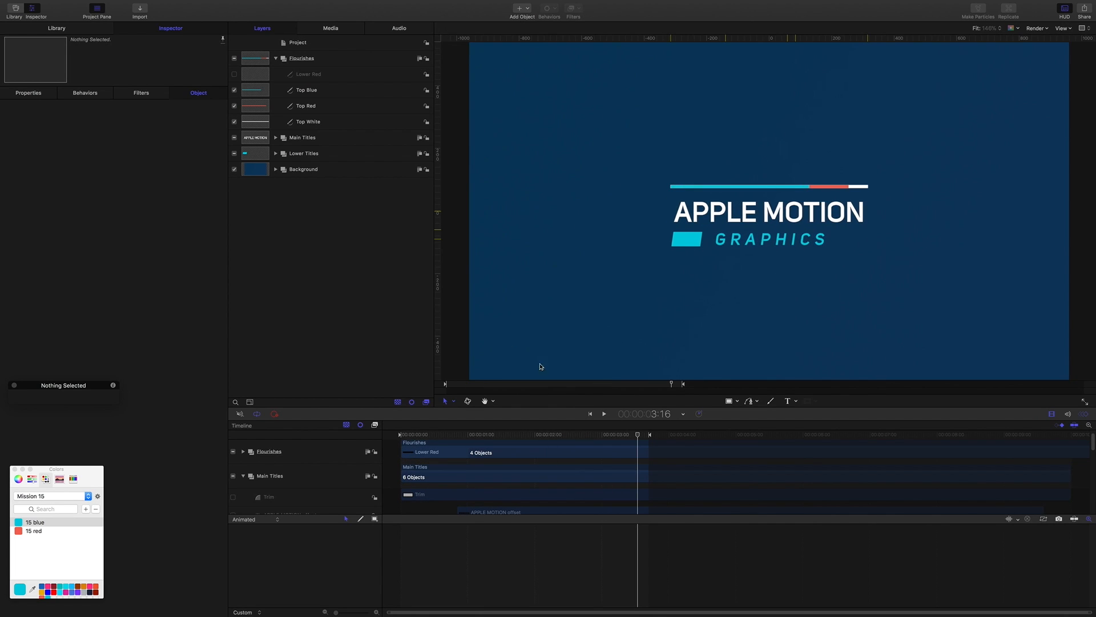
At frame 1:11, make the Lower Red line visible and set its outline width to 8.
{"action": "left_click_drag", "start_coordinate": [637, 436], "coordinate": [492, 435]}
{"action": "left_click", "coordinate": [303, 75]}
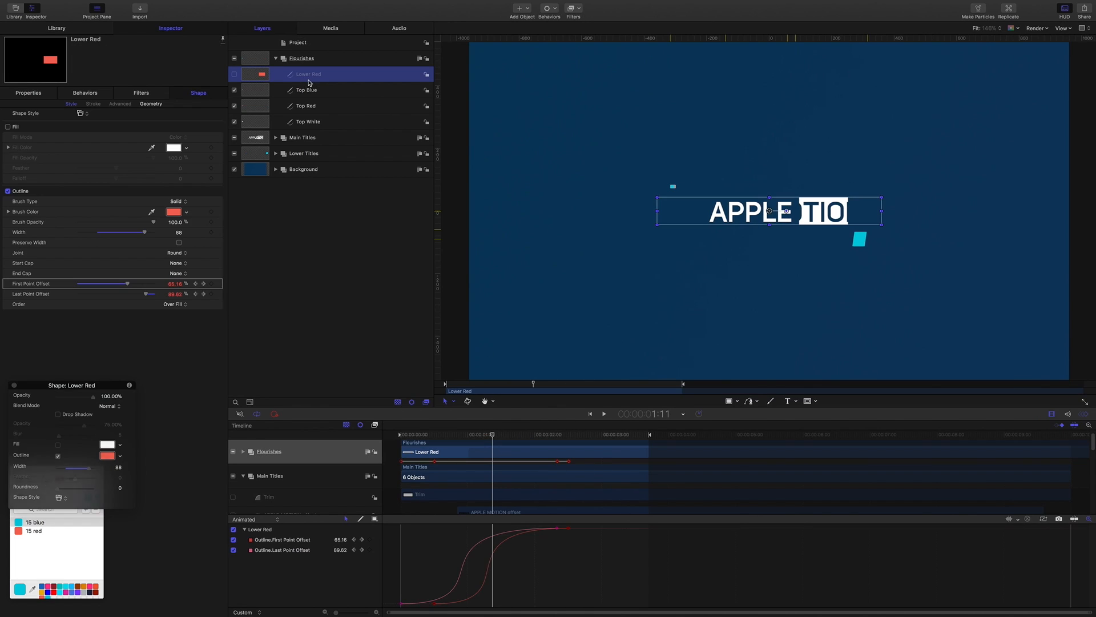
{"action": "left_click", "coordinate": [234, 75]}
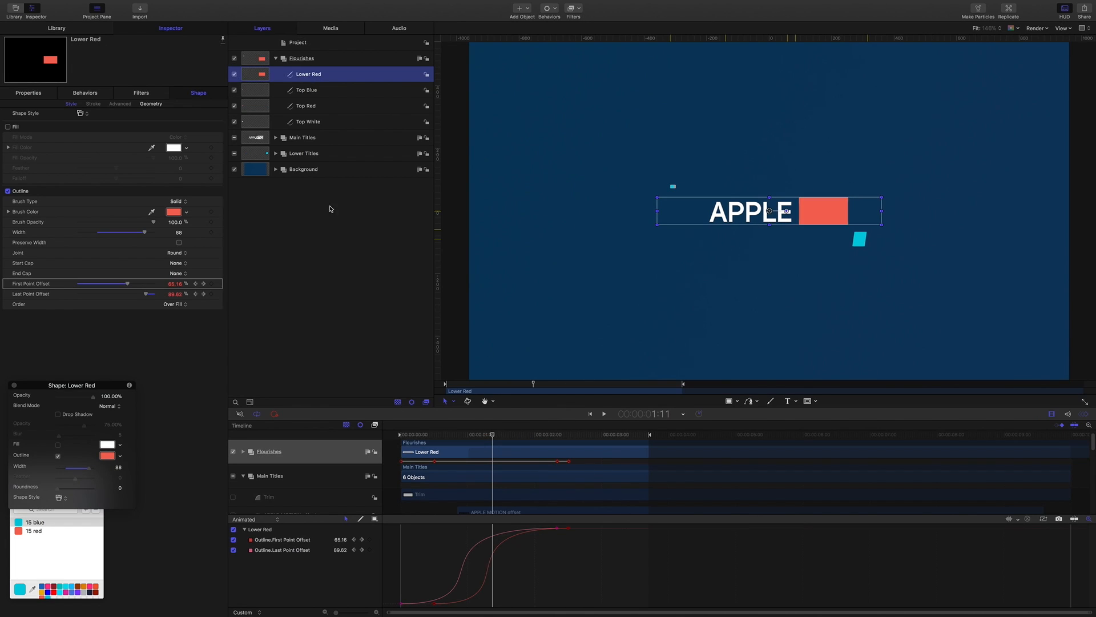
{"action": "left_click", "coordinate": [179, 233]}
{"action": "type", "text": "8"}
{"action": "key", "text": "Return"}
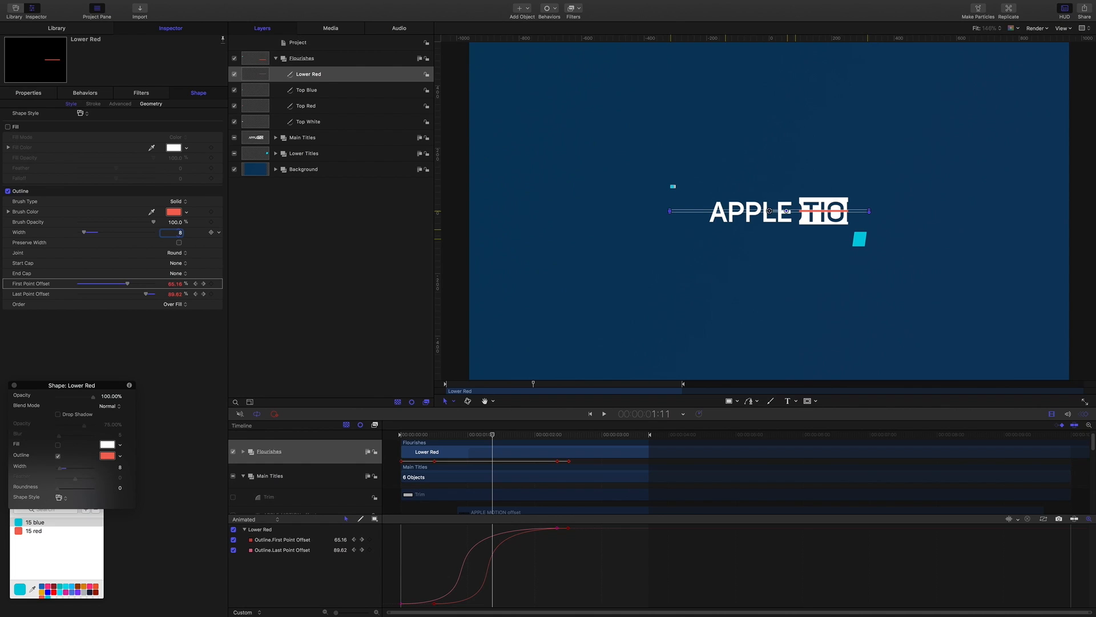
Set Lower Red's Y position to -60 px and check its placement against the guides at frame 1:15.
{"action": "left_click", "coordinate": [29, 93]}
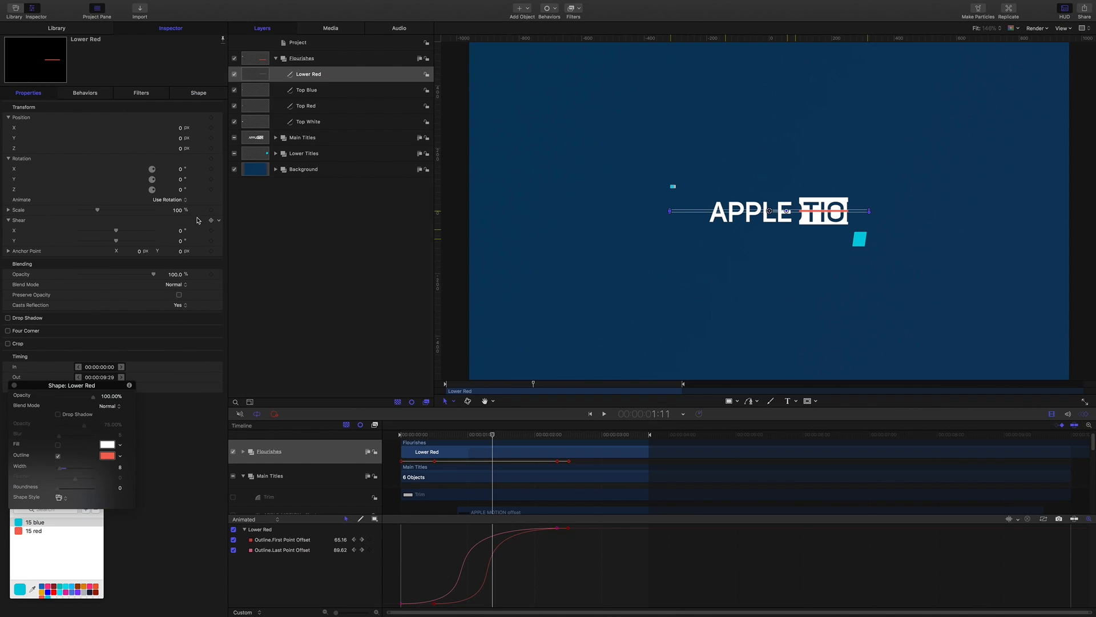
{"action": "left_click", "coordinate": [180, 139]}
{"action": "type", "text": "-6"}
{"action": "key", "text": "Return"}
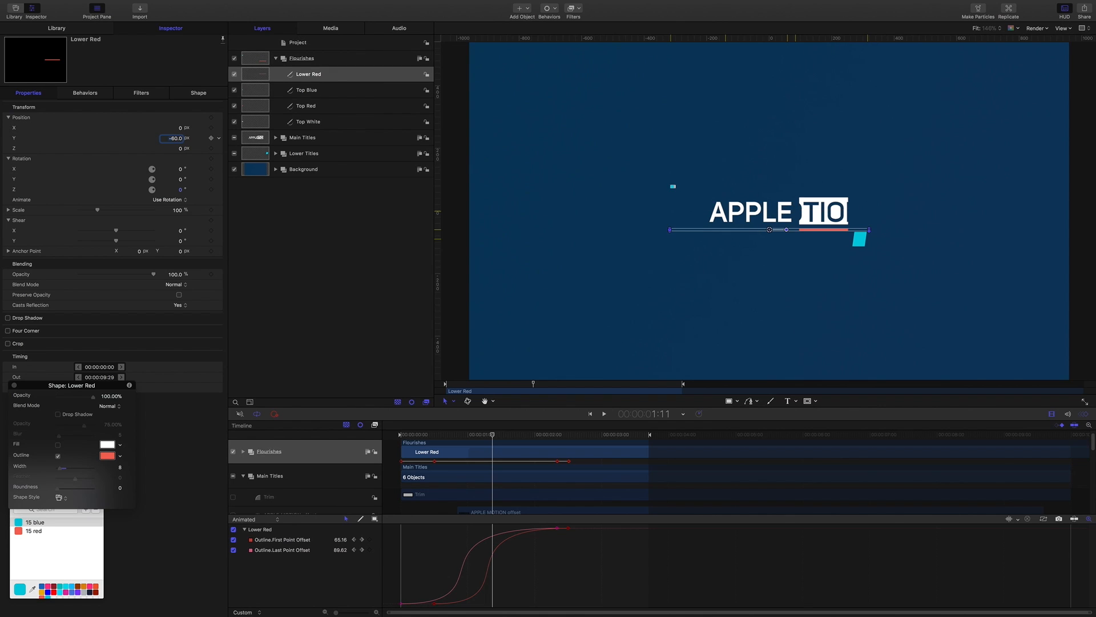
{"action": "key", "text": "super+semicolon"}
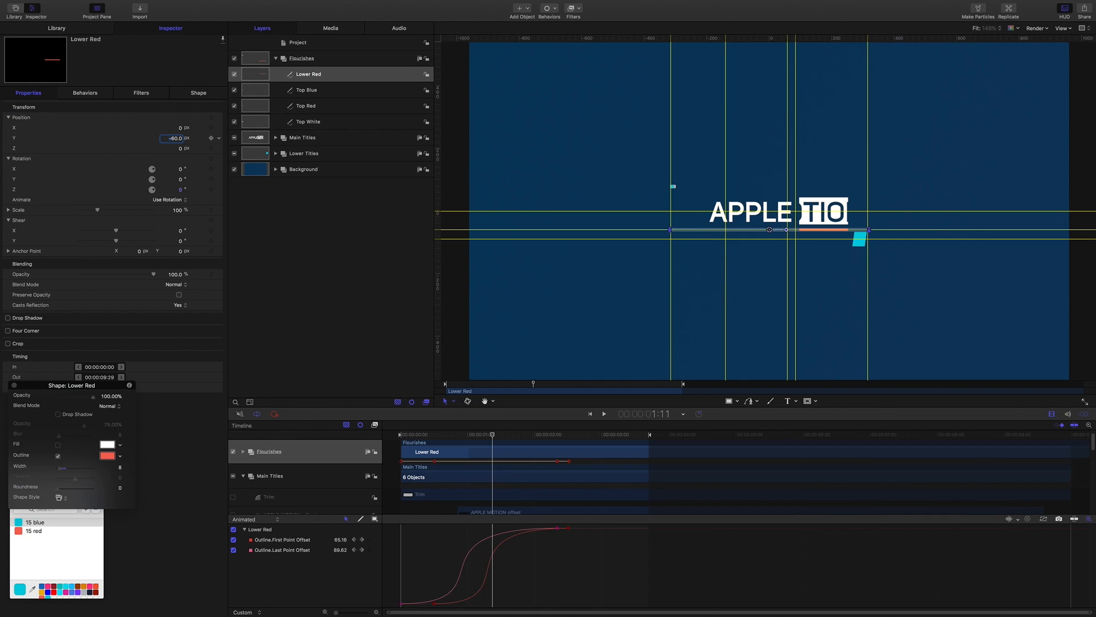
{"action": "left_click", "coordinate": [500, 435]}
{"action": "left_click_drag", "start_coordinate": [499, 438], "coordinate": [502, 438]}
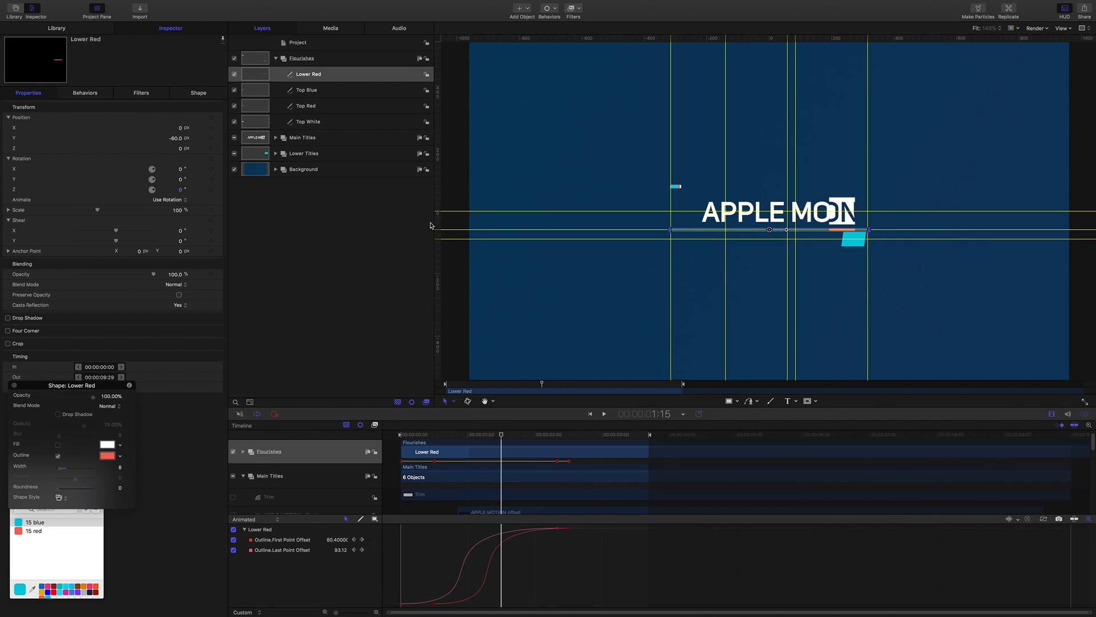
{"action": "key", "text": "super+semicolon"}
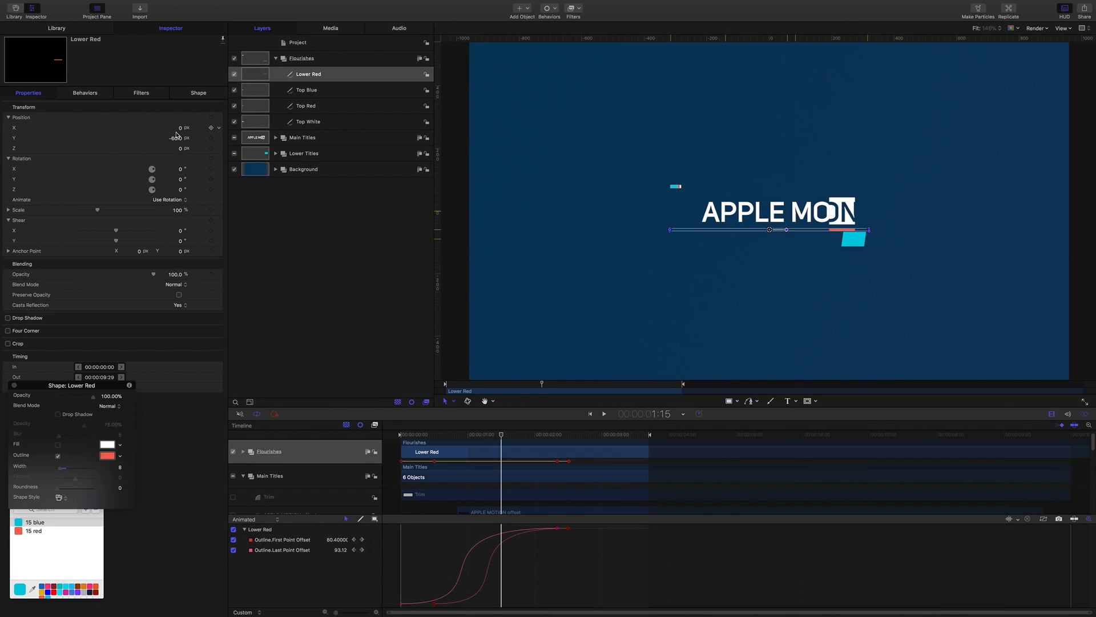
Lower the Lower Red line to a Y position of about -66 px.
{"action": "left_click", "coordinate": [177, 138]}
{"action": "left_click", "coordinate": [322, 244]}
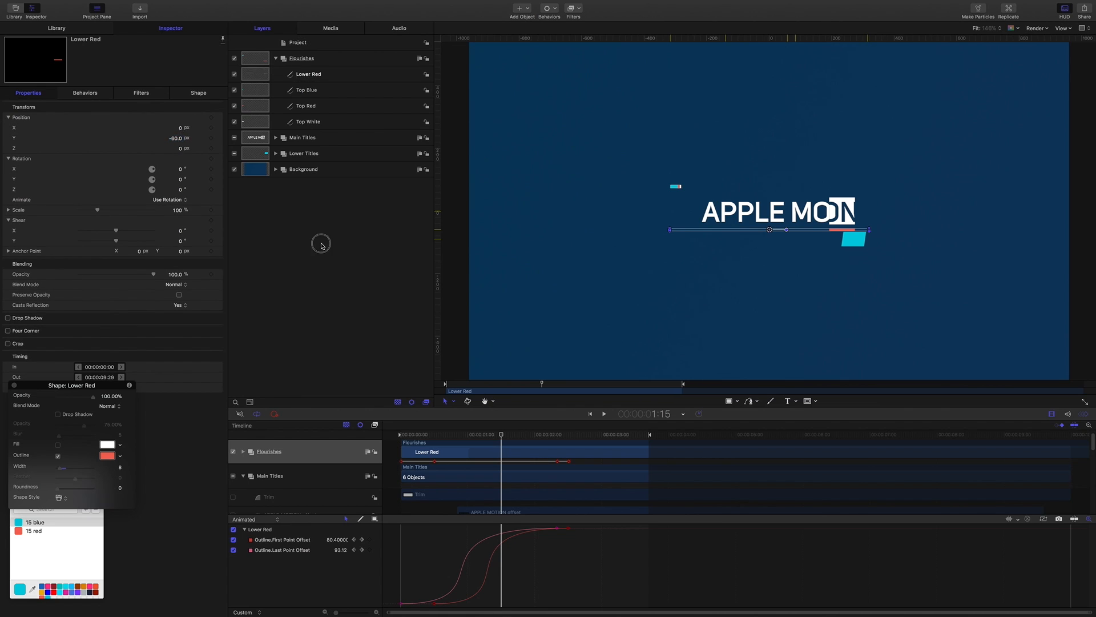
{"action": "left_click", "coordinate": [304, 74]}
{"action": "left_click", "coordinate": [175, 139]}
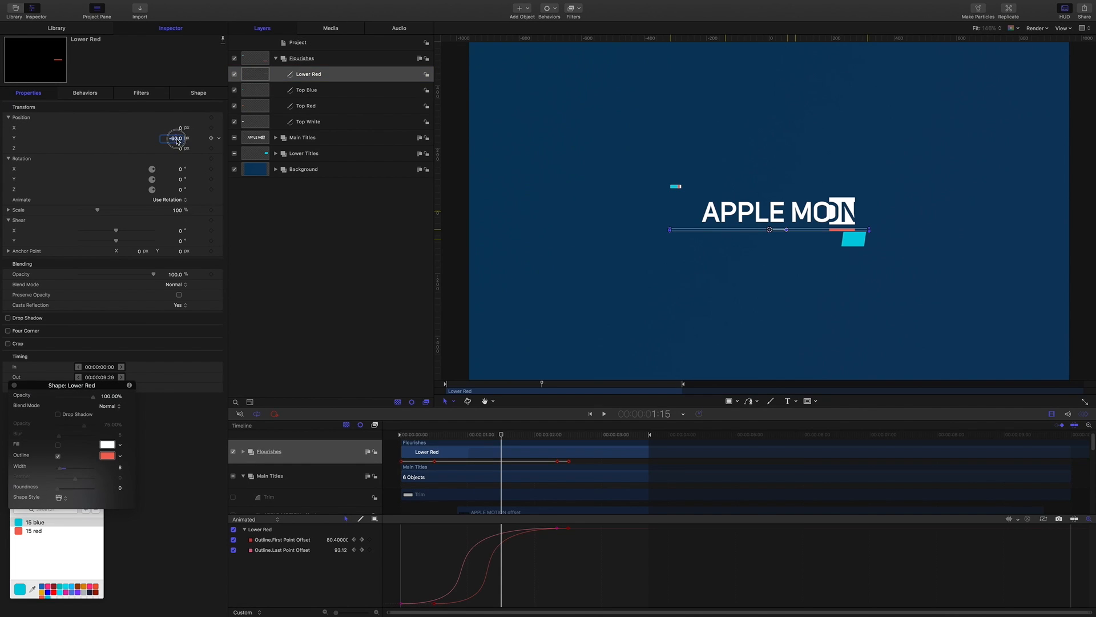
{"action": "left_click_drag", "start_coordinate": [177, 142], "coordinate": [188, 143]}
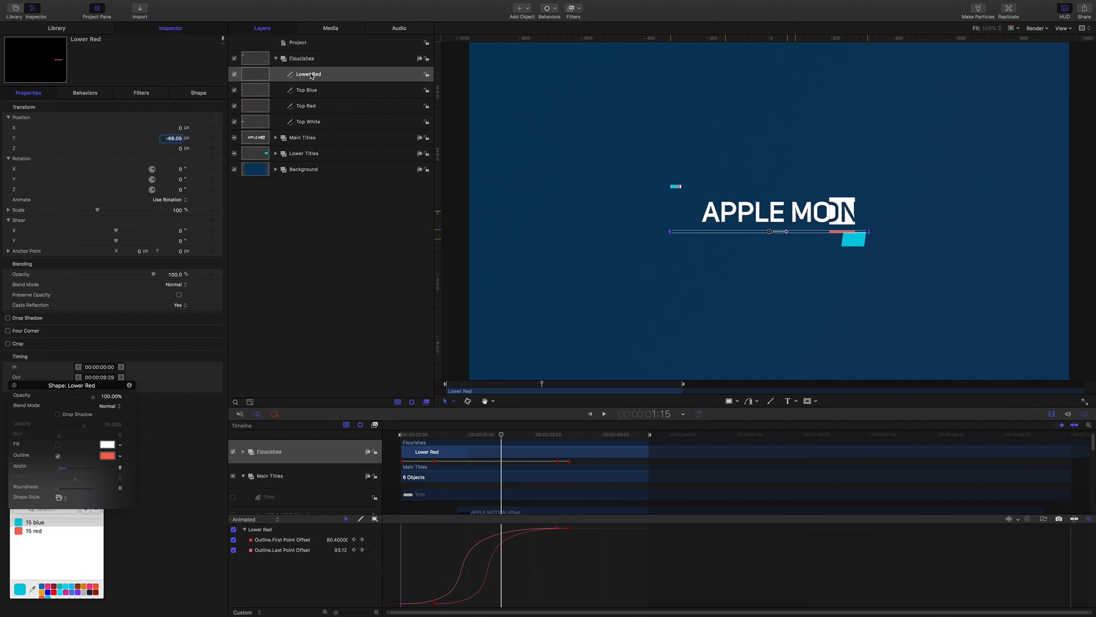
Move Lower Red into the Lower Titles group and send it below the Sublead layer.
{"action": "left_click_drag", "start_coordinate": [311, 76], "coordinate": [318, 157]}
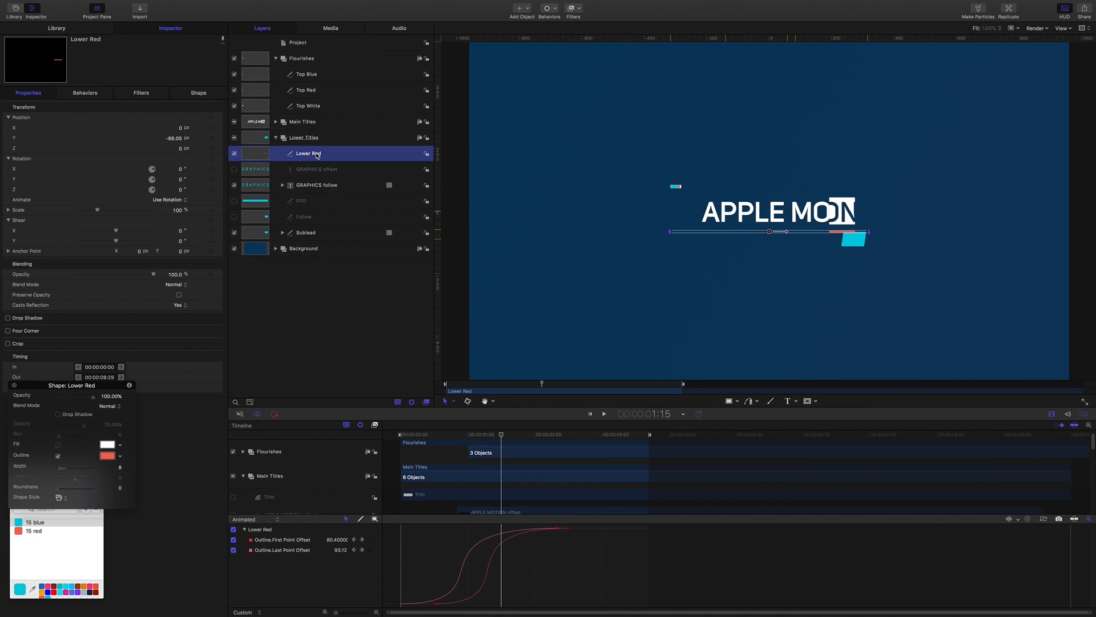
{"action": "key", "text": "super+bracketleft"}
{"action": "key", "text": "super+bracketleft"}
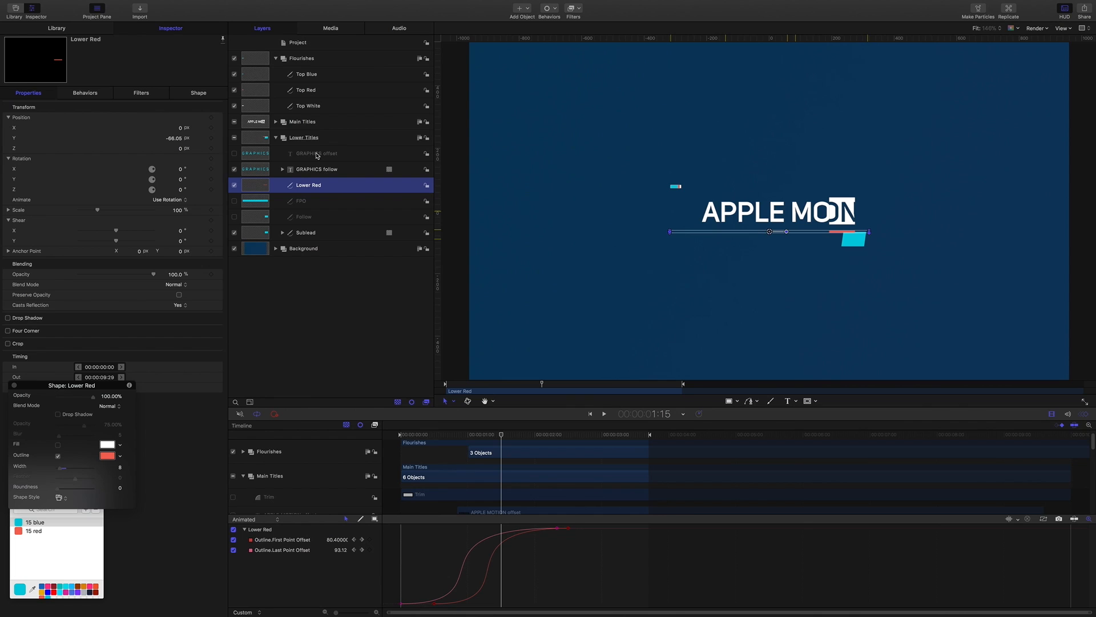
{"action": "key", "text": "super+bracketleft"}
{"action": "key", "text": "super+bracketleft"}
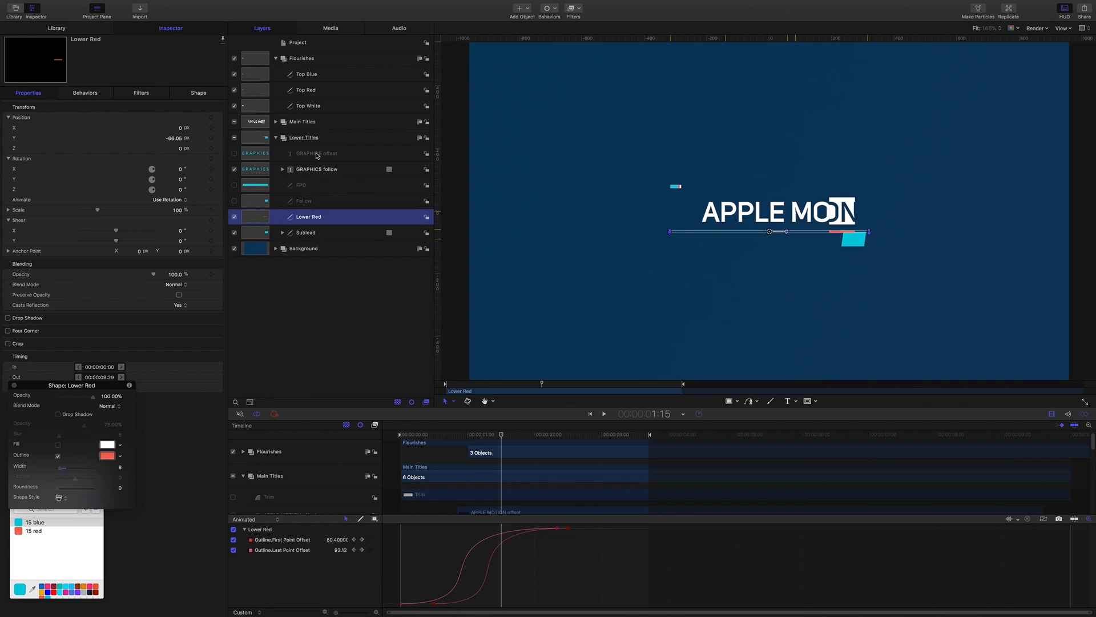
{"action": "key", "text": "super+bracketleft"}
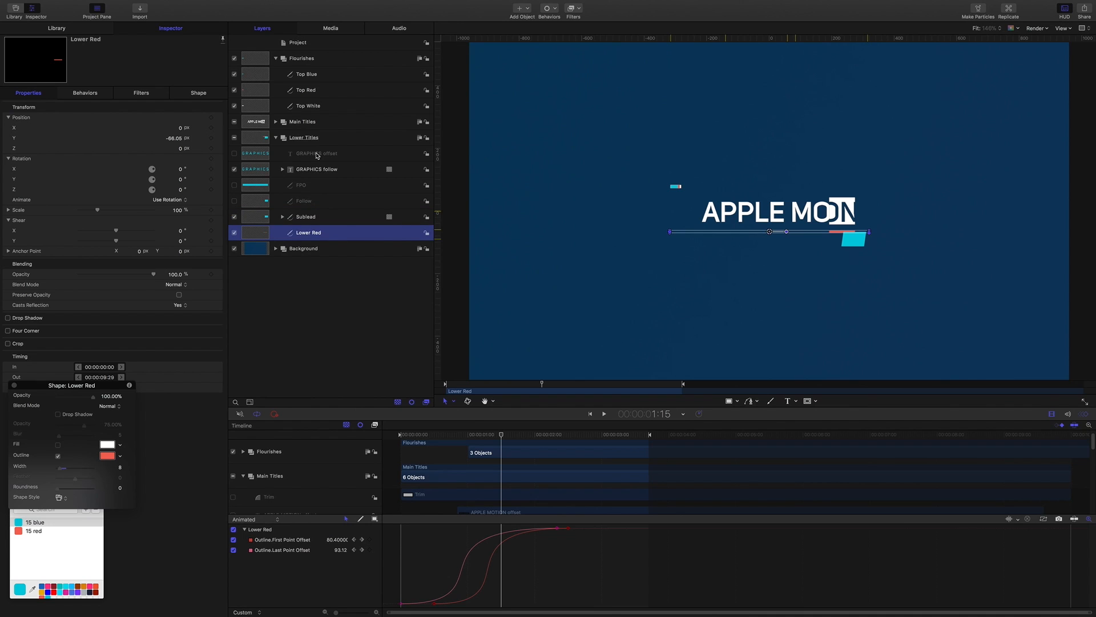
{"action": "left_click", "coordinate": [590, 339]}
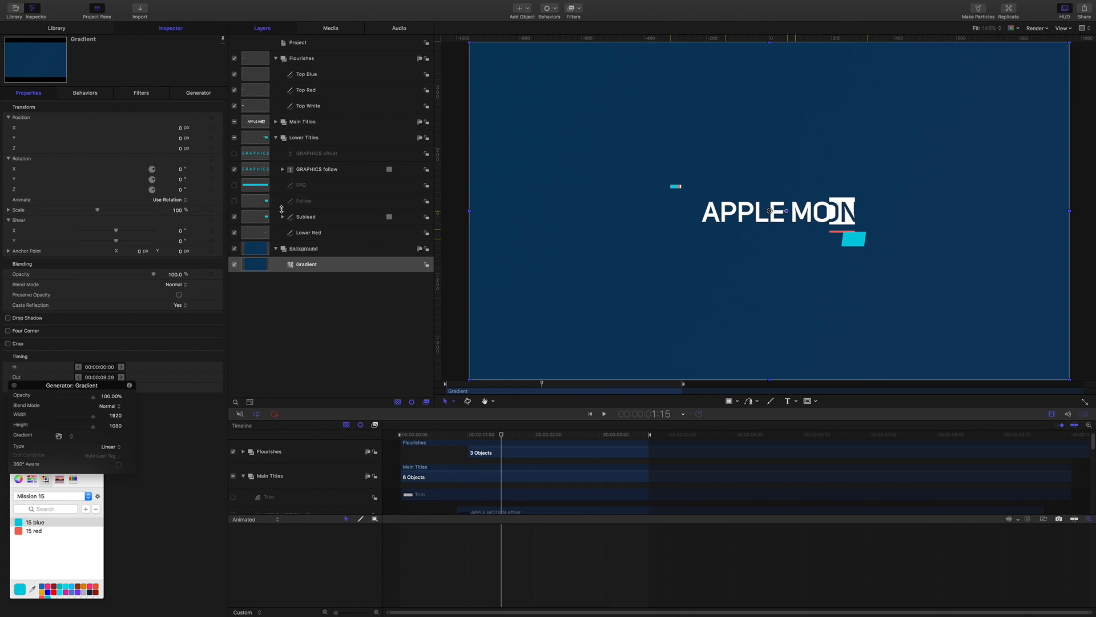
Raise the Lower Red line to a Y position of about -63 px and inspect its gap to the Sublead line.
{"action": "left_click", "coordinate": [306, 92]}
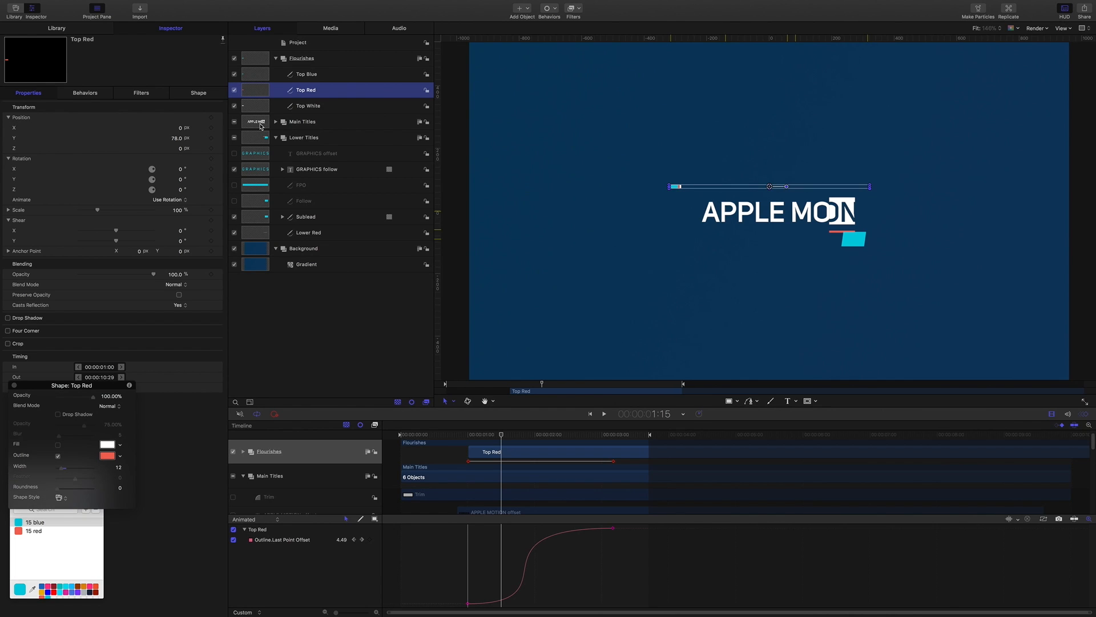
{"action": "left_click", "coordinate": [306, 219]}
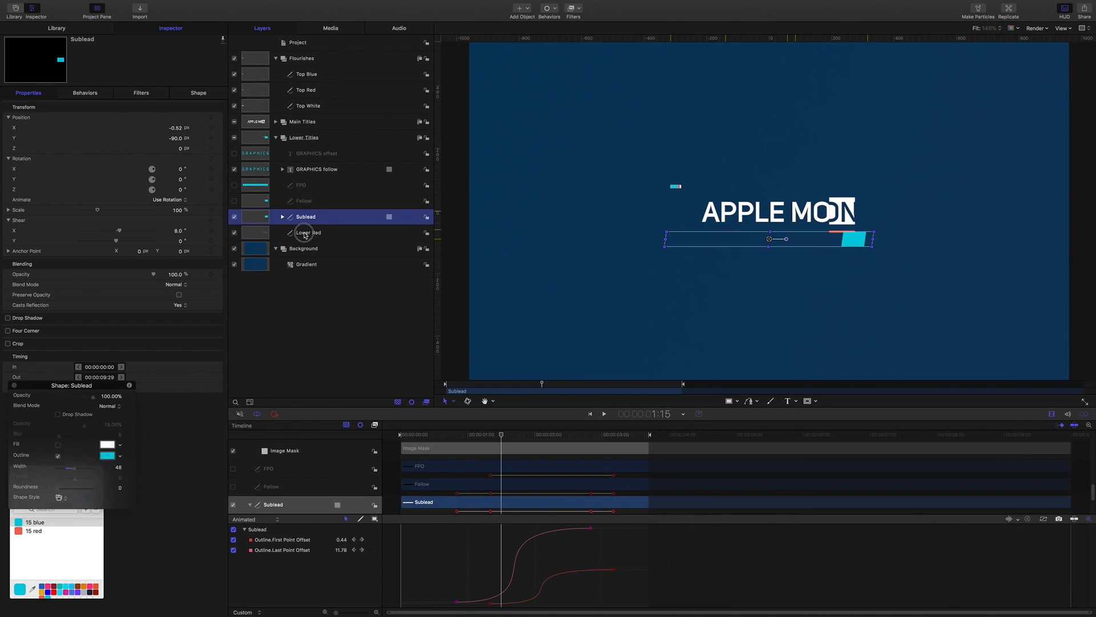
{"action": "left_click", "coordinate": [305, 233]}
{"action": "left_click_drag", "start_coordinate": [179, 138], "coordinate": [180, 137]}
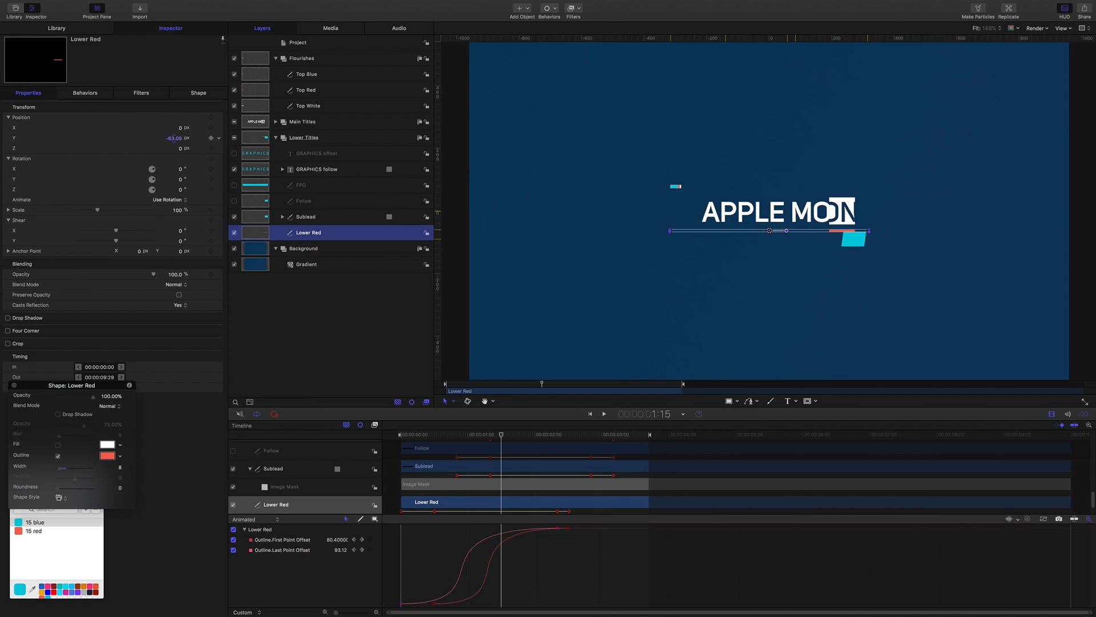
{"action": "left_click", "coordinate": [712, 294]}
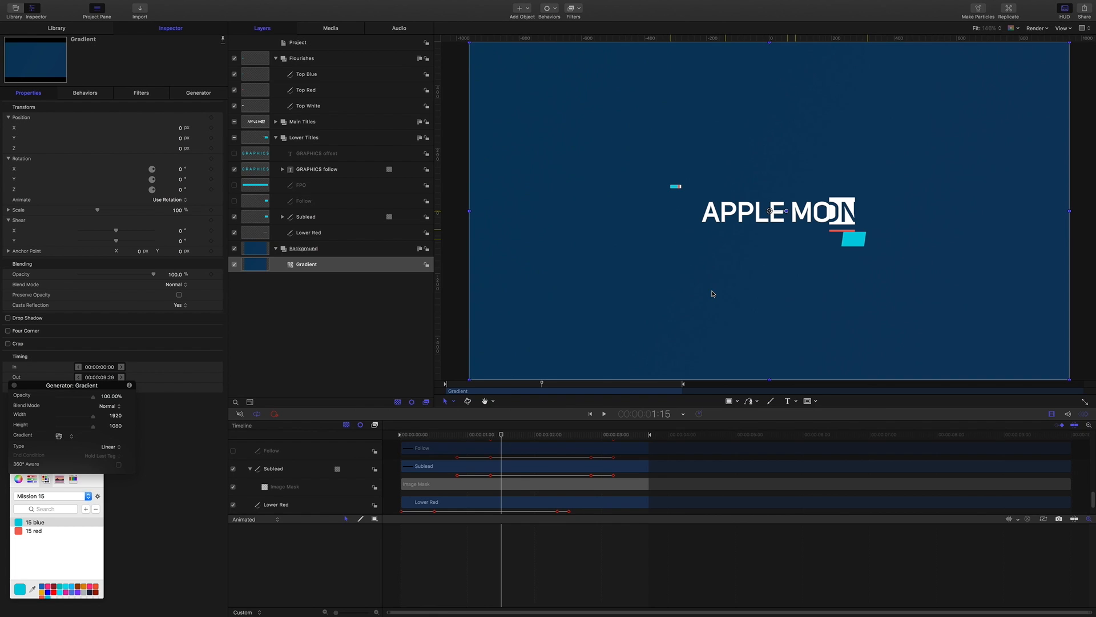
{"action": "scroll", "coordinate": [653, 279], "scroll_direction": "up", "scroll_amount": 5}
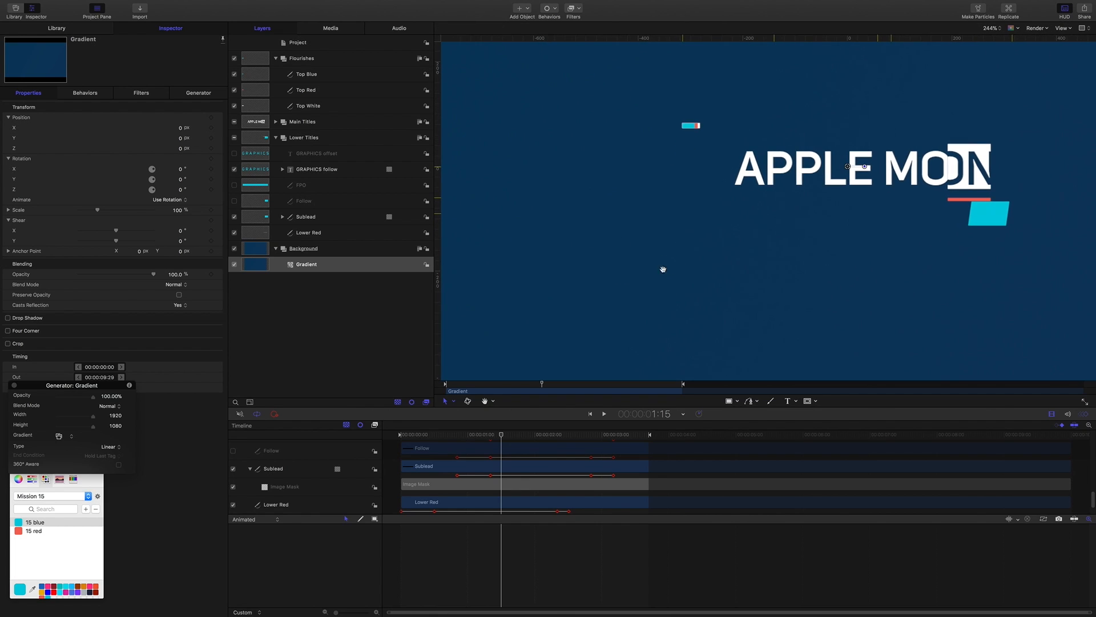
Shift the Lower Red layer so it starts at frame 5, and play back the title animation to check its timing.
{"action": "key", "text": "shift+z"}
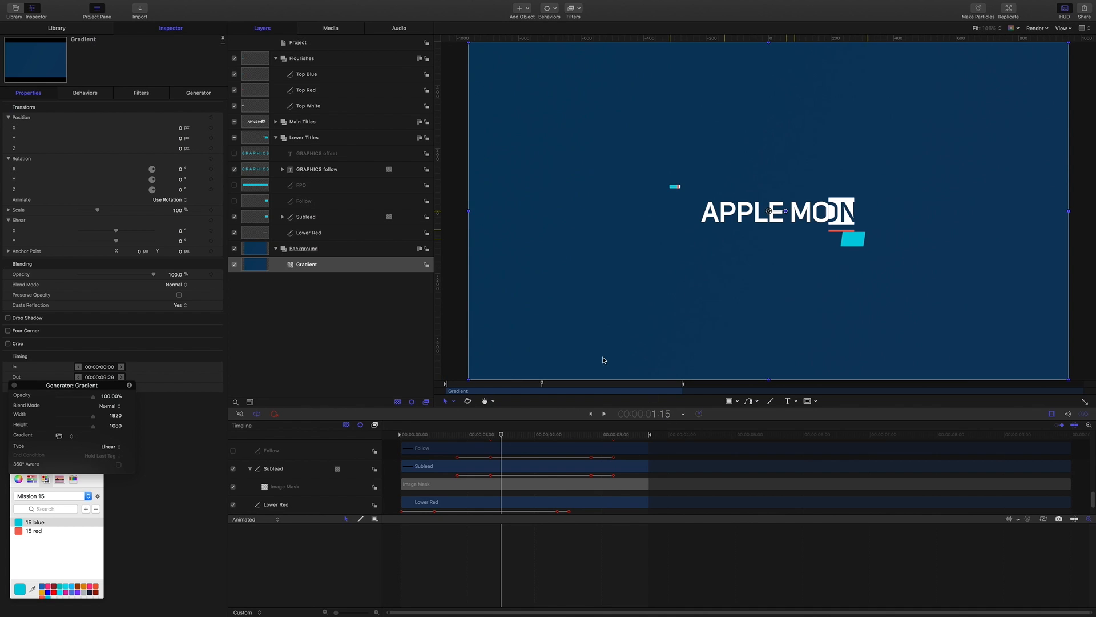
{"action": "left_click", "coordinate": [659, 415]}
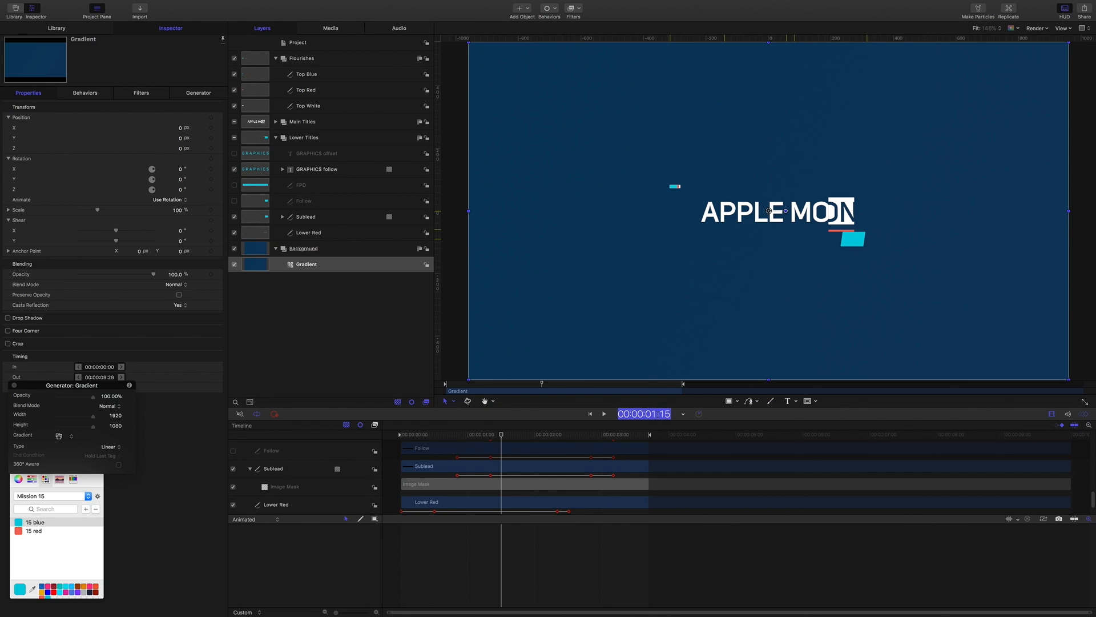
{"action": "type", "text": "5"}
{"action": "key", "text": "Return"}
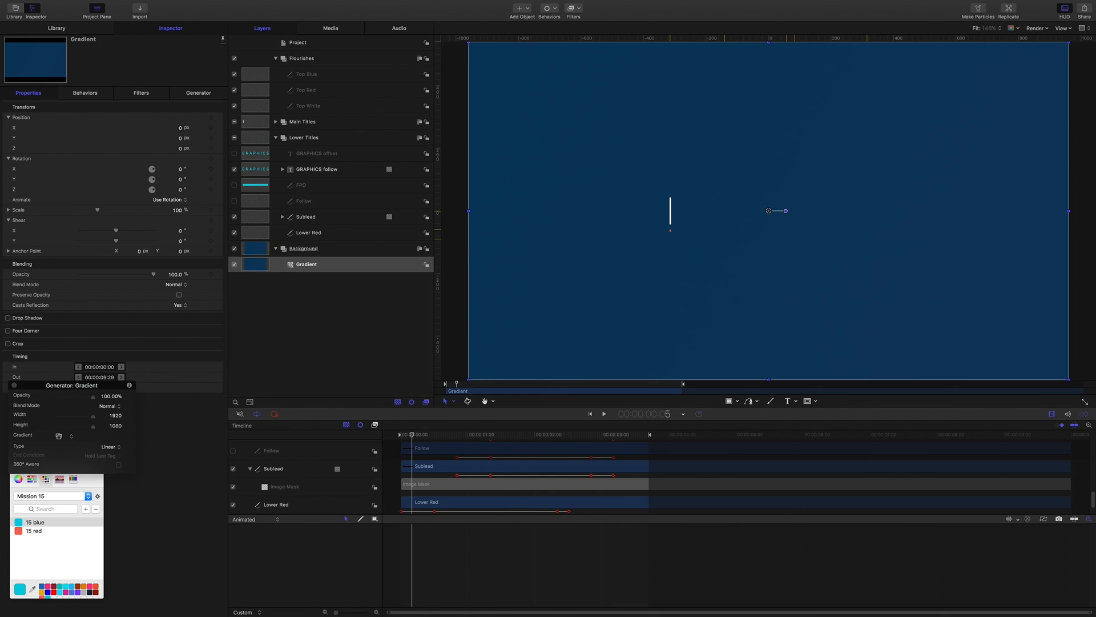
{"action": "left_click", "coordinate": [303, 235]}
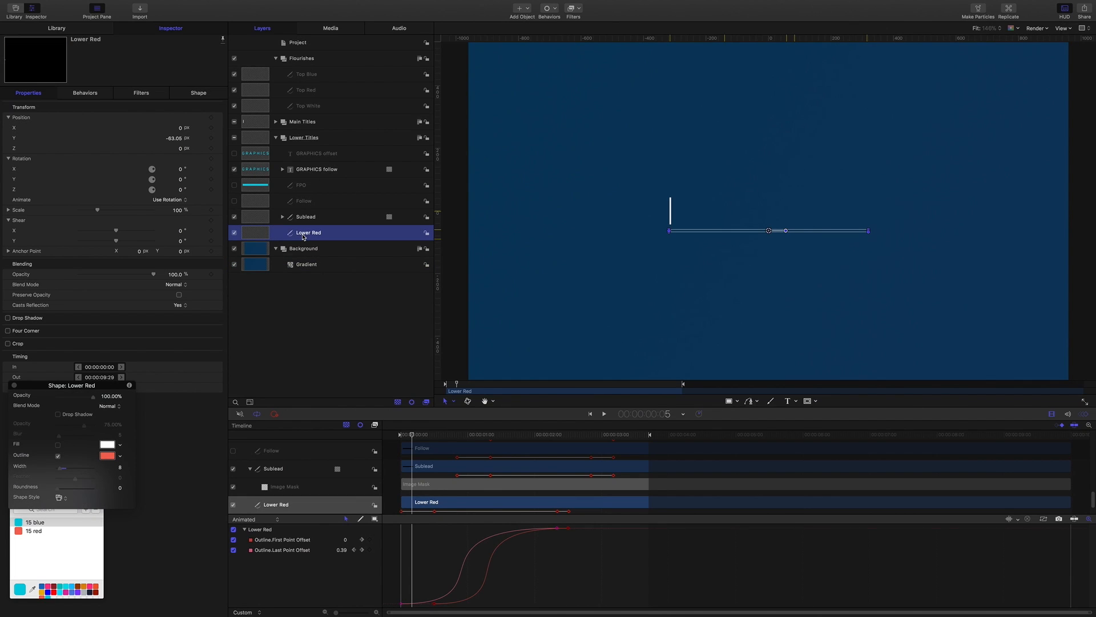
{"action": "key", "text": "shift+bracketleft"}
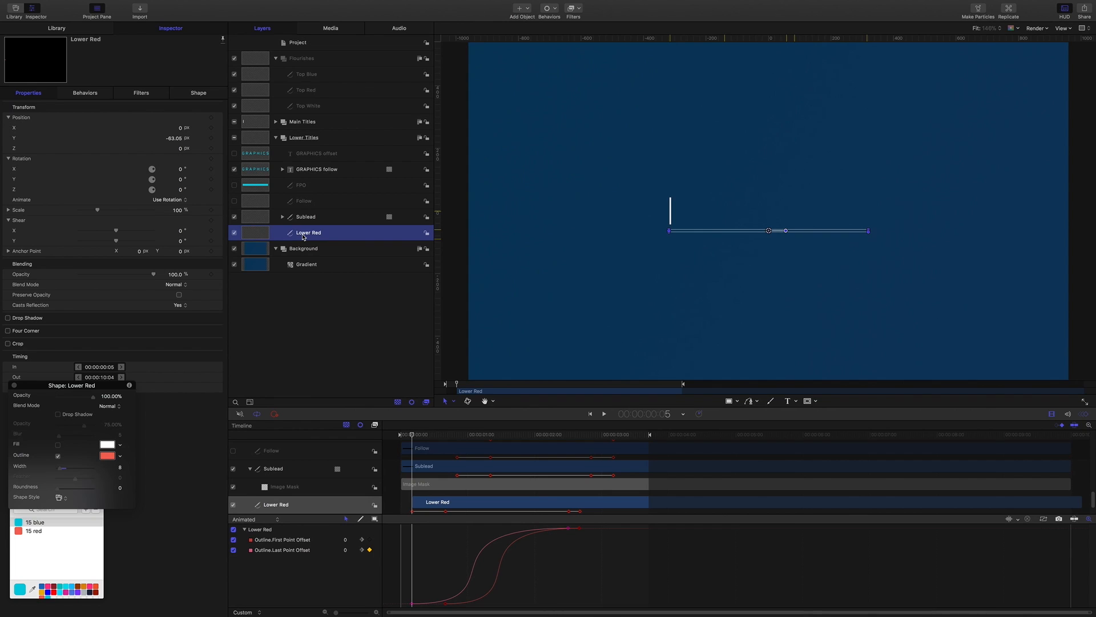
{"action": "left_click", "coordinate": [335, 336]}
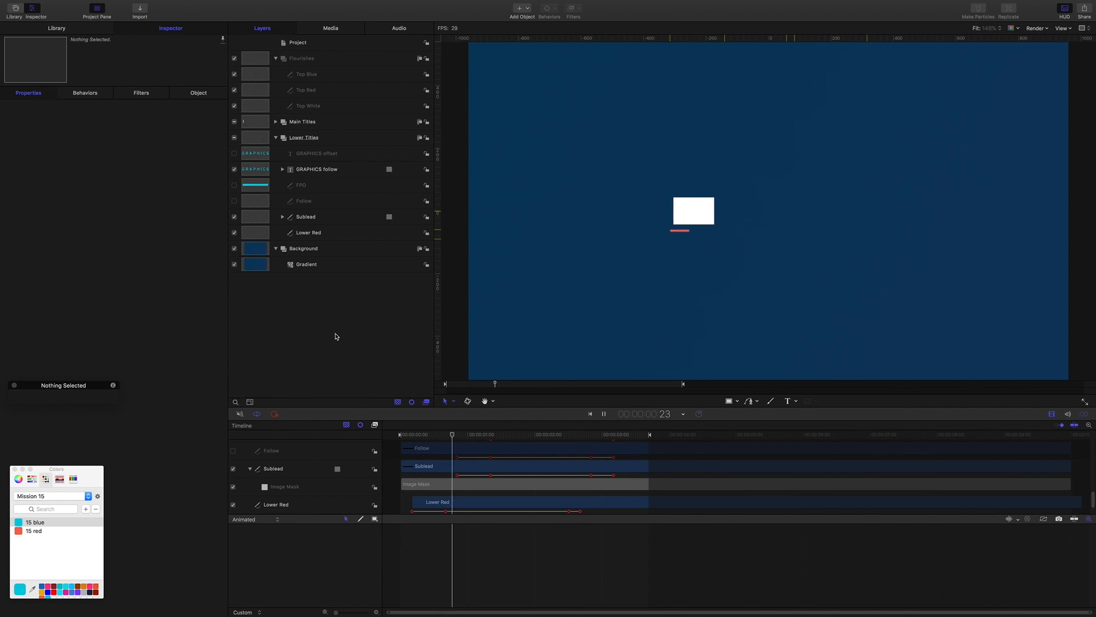
{"action": "key", "text": "space"}
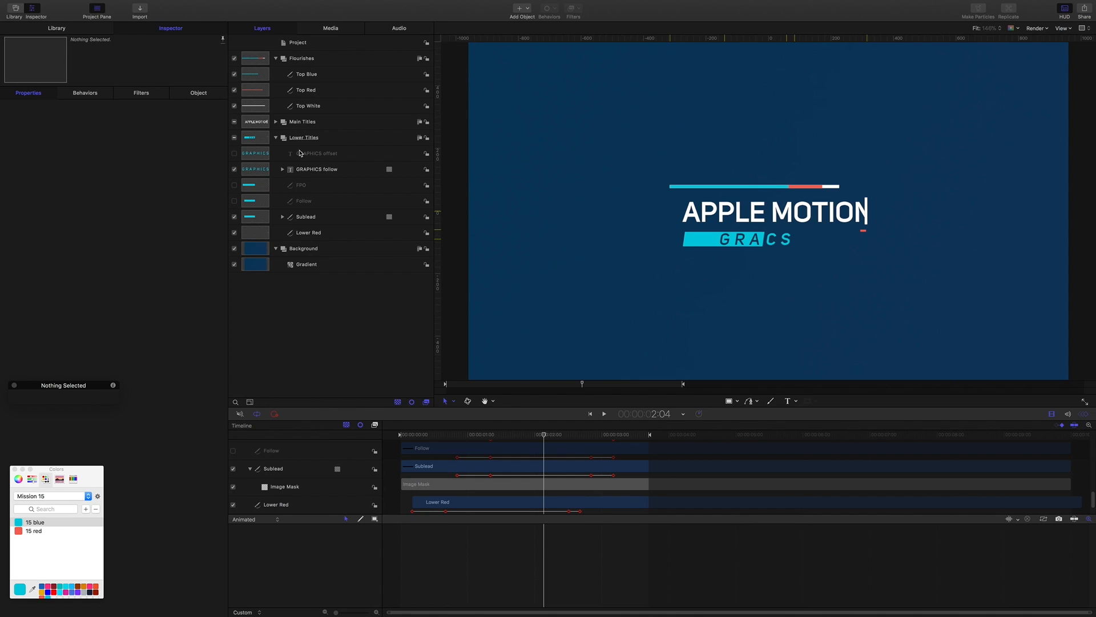
Collapse the Flourishes, Lower Titles and Background groups and extend the play range to the end of the project.
{"action": "left_click", "coordinate": [275, 58]}
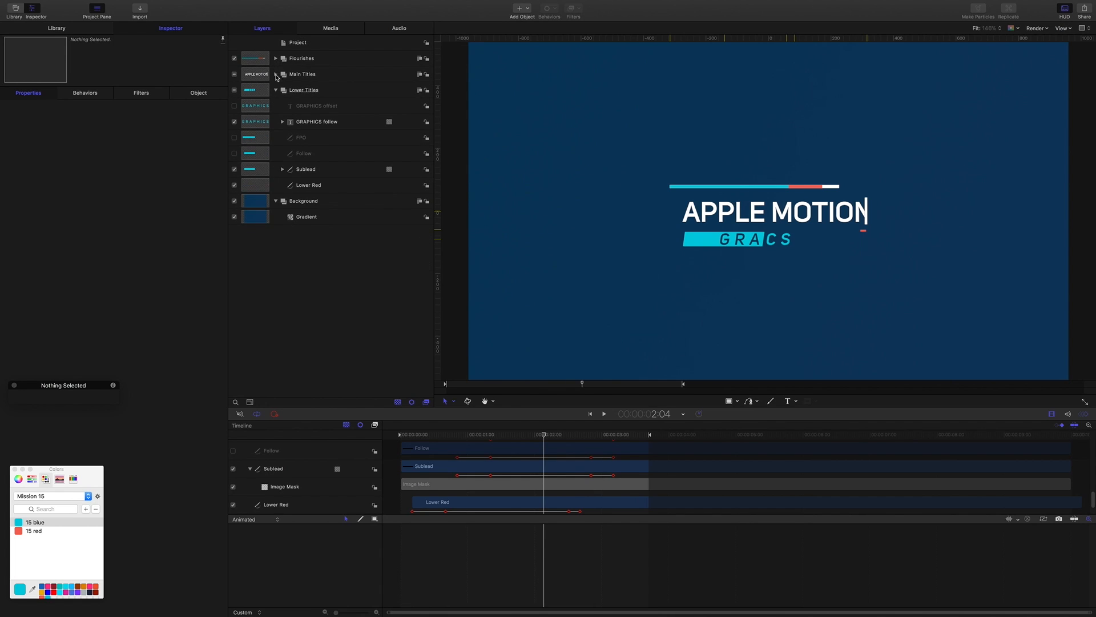
{"action": "left_click", "coordinate": [277, 90]}
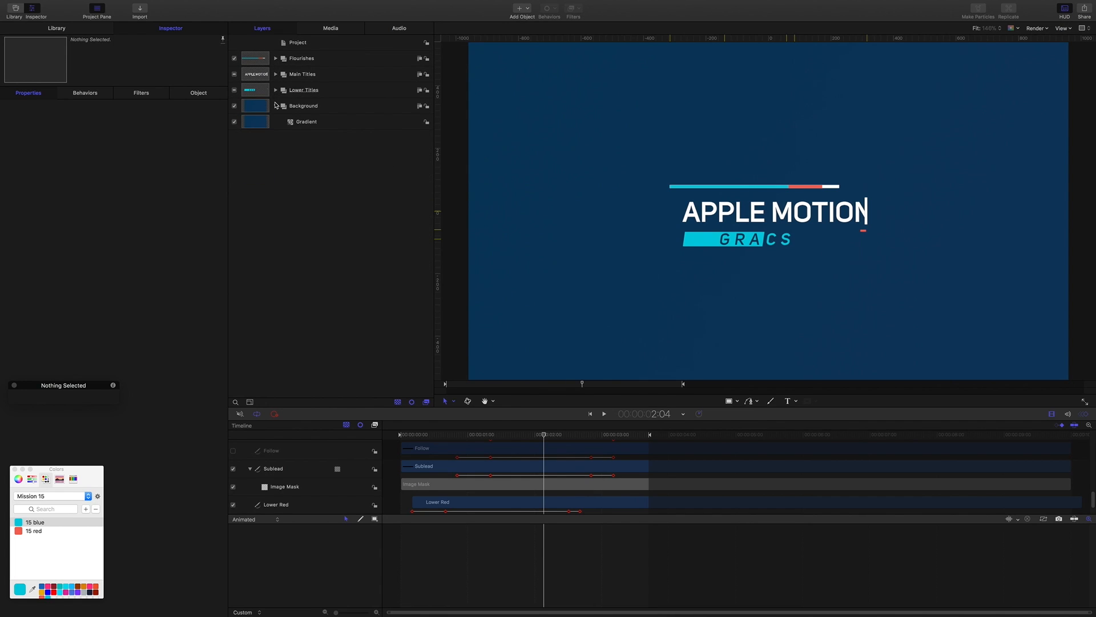
{"action": "left_click", "coordinate": [276, 107]}
{"action": "left_click_drag", "start_coordinate": [651, 436], "coordinate": [1090, 448]}
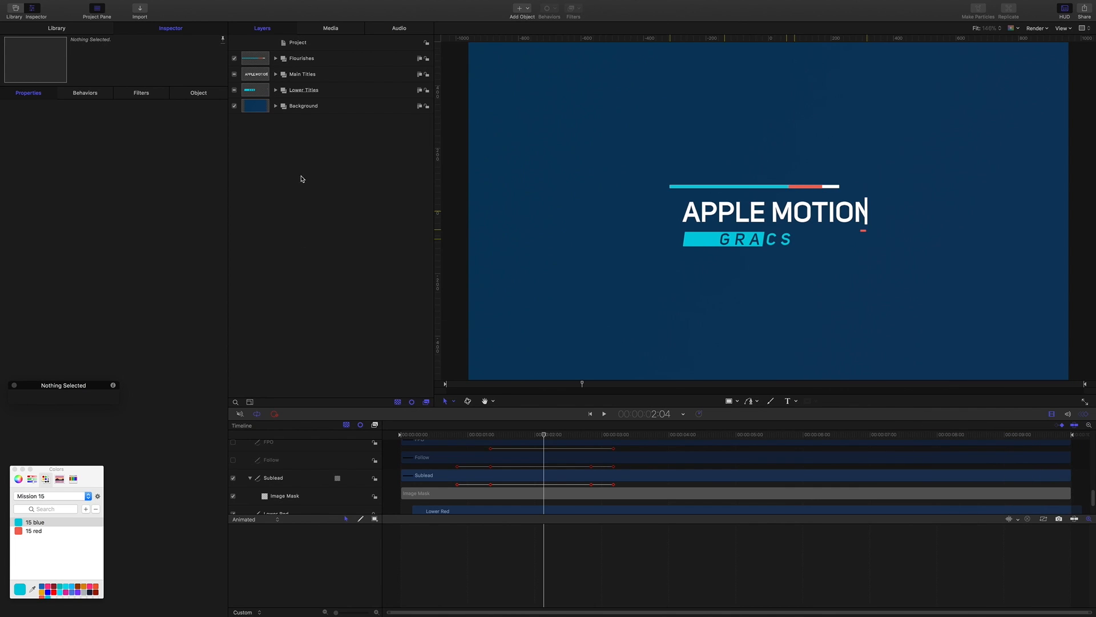
Create a new group above Flourishes and name it Animate Out.
{"action": "key", "text": "super+shift+n"}
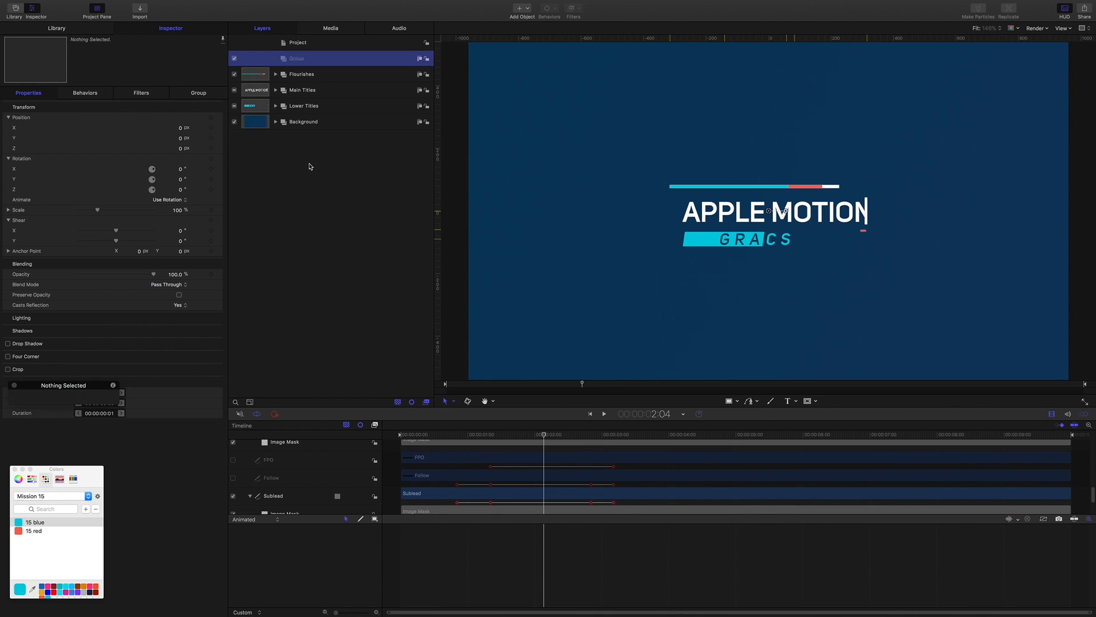
{"action": "double_click", "coordinate": [296, 58]}
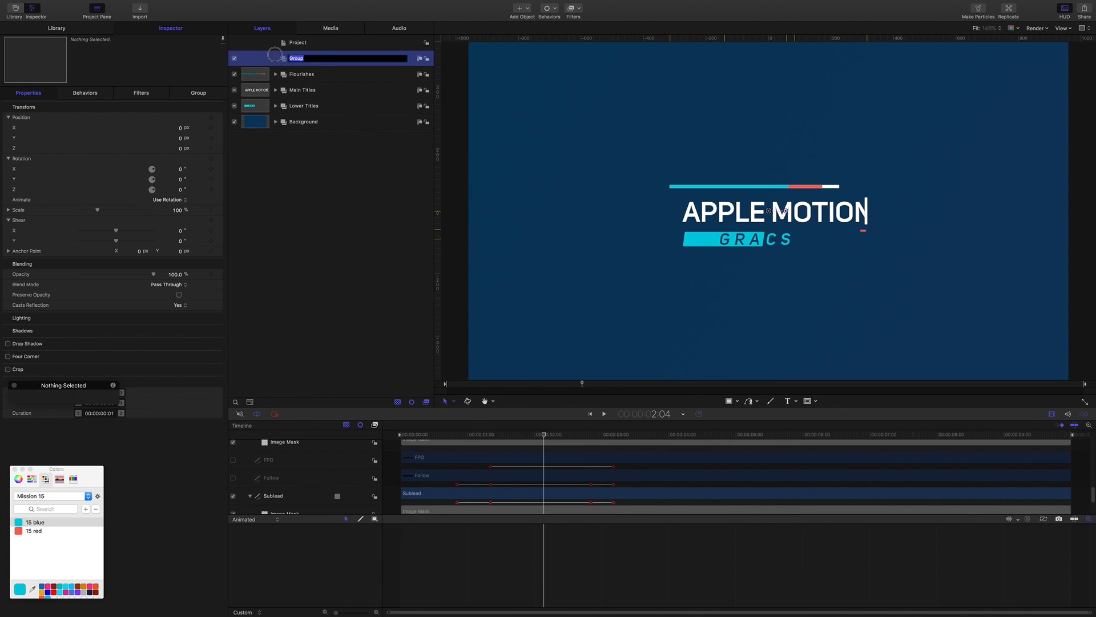
{"action": "type", "text": "A"}
{"action": "key", "text": "Return"}
Move the Flourishes, Main Titles and Lower Titles groups into the Animate Out group.
{"action": "left_click", "coordinate": [302, 74]}
{"action": "key", "text": "shift+Down"}
{"action": "key", "text": "shift+Down"}
{"action": "left_click_drag", "start_coordinate": [303, 76], "coordinate": [304, 60]}
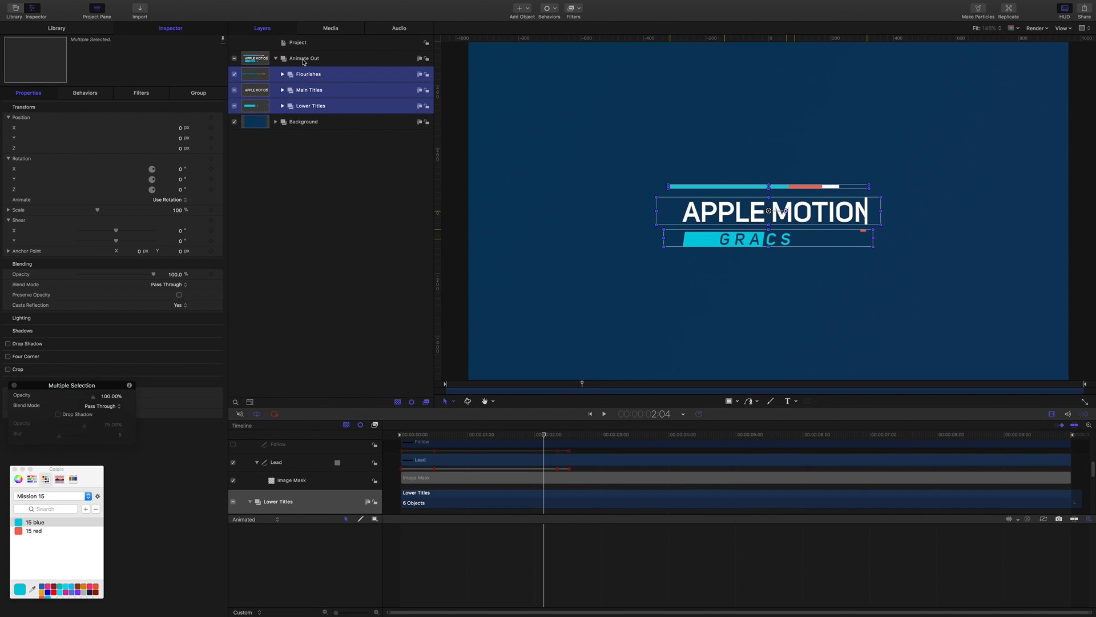
Trim the Animate Out group, including its nested groups, so that it ends at 3:20.
{"action": "double_click", "coordinate": [661, 413]}
{"action": "type", "text": "320"}
{"action": "key", "text": "Return"}
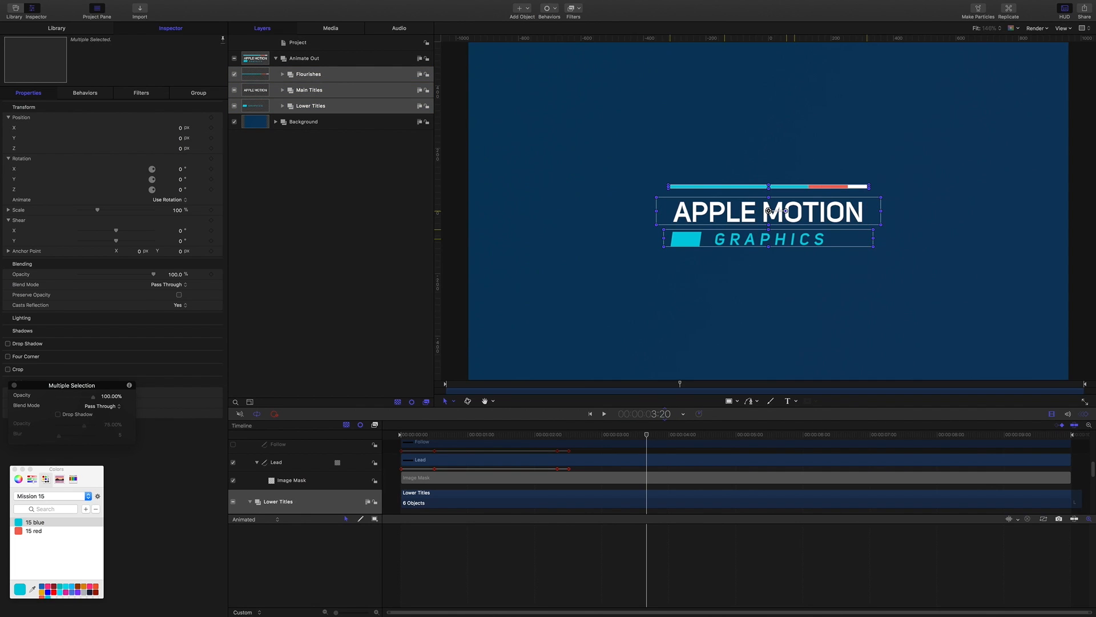
{"action": "left_click", "coordinate": [317, 61]}
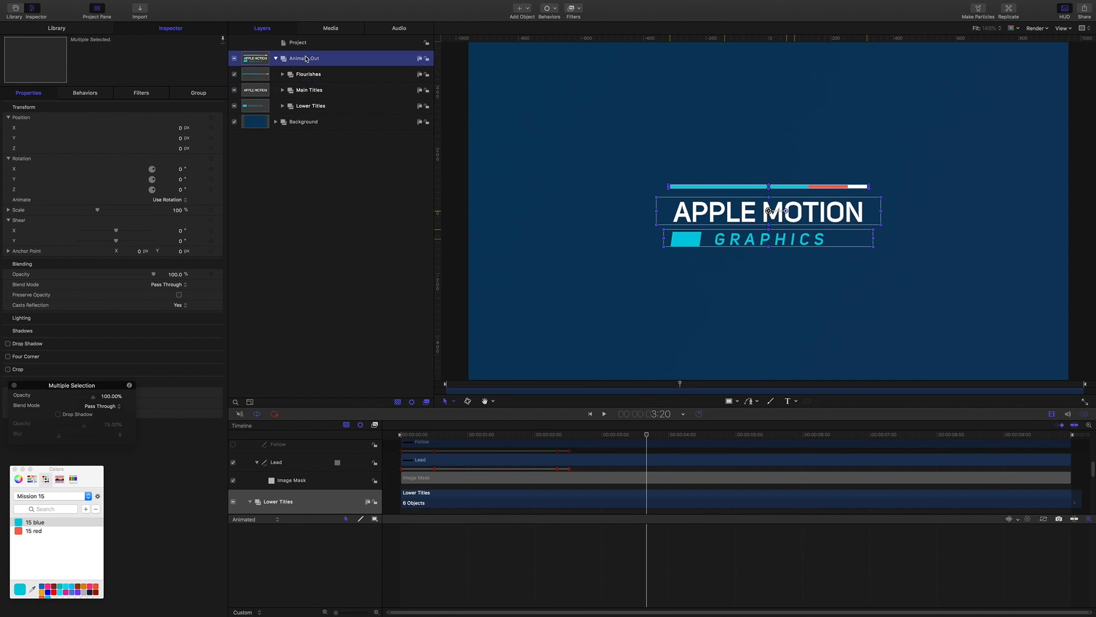
{"action": "key", "text": "o"}
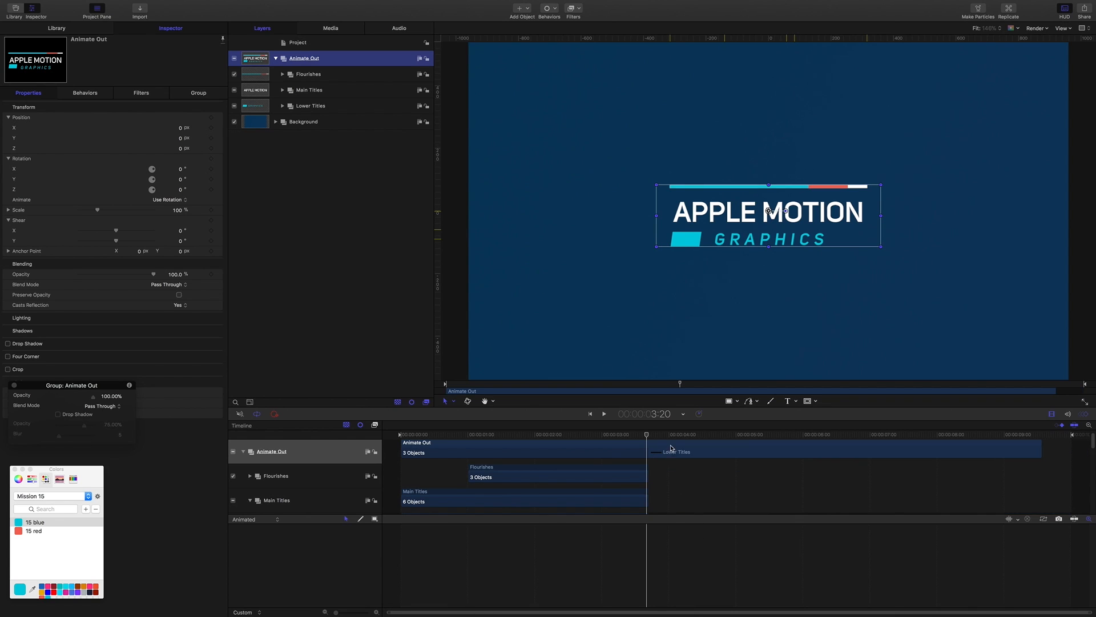
{"action": "key", "text": "o"}
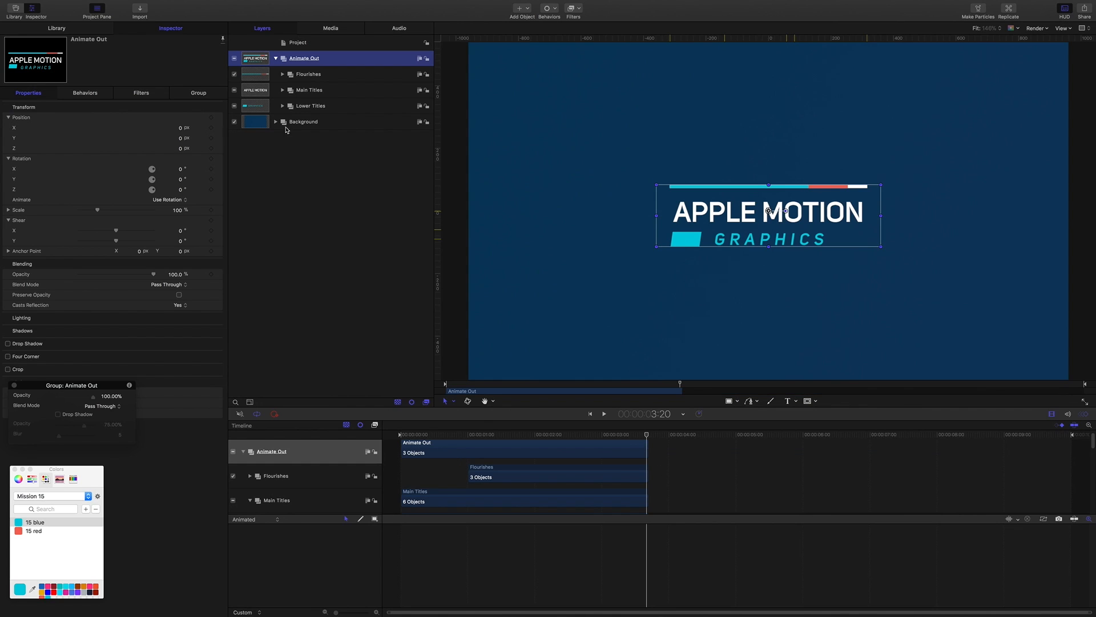
Make a clone layer of the Animate Out group and shift it to start at 3:20.
{"action": "right_click", "coordinate": [303, 59]}
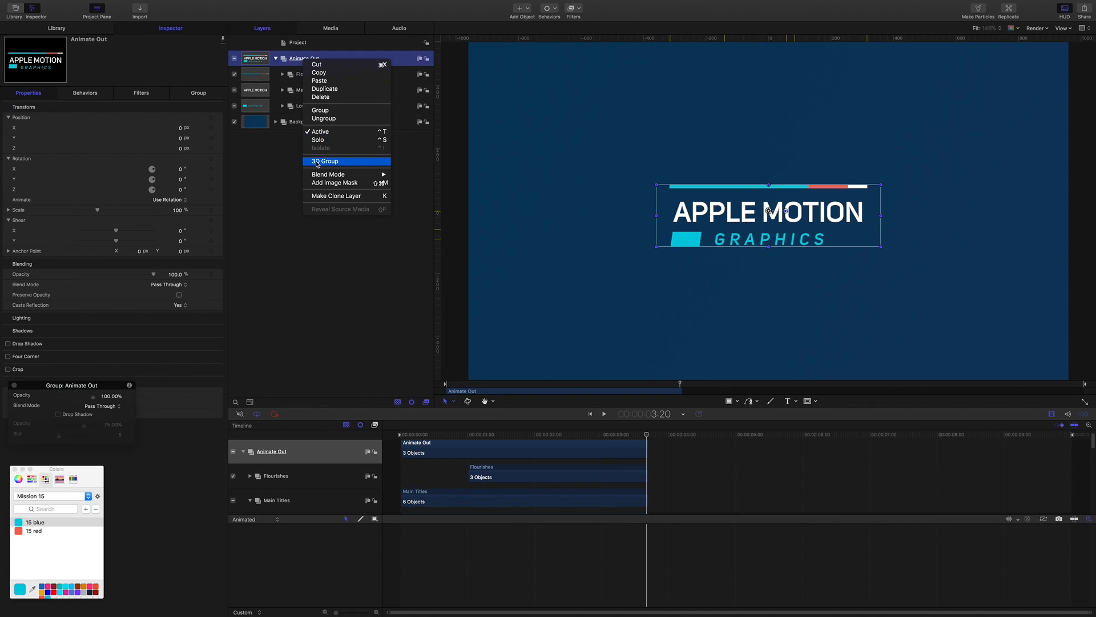
{"action": "left_click", "coordinate": [334, 196]}
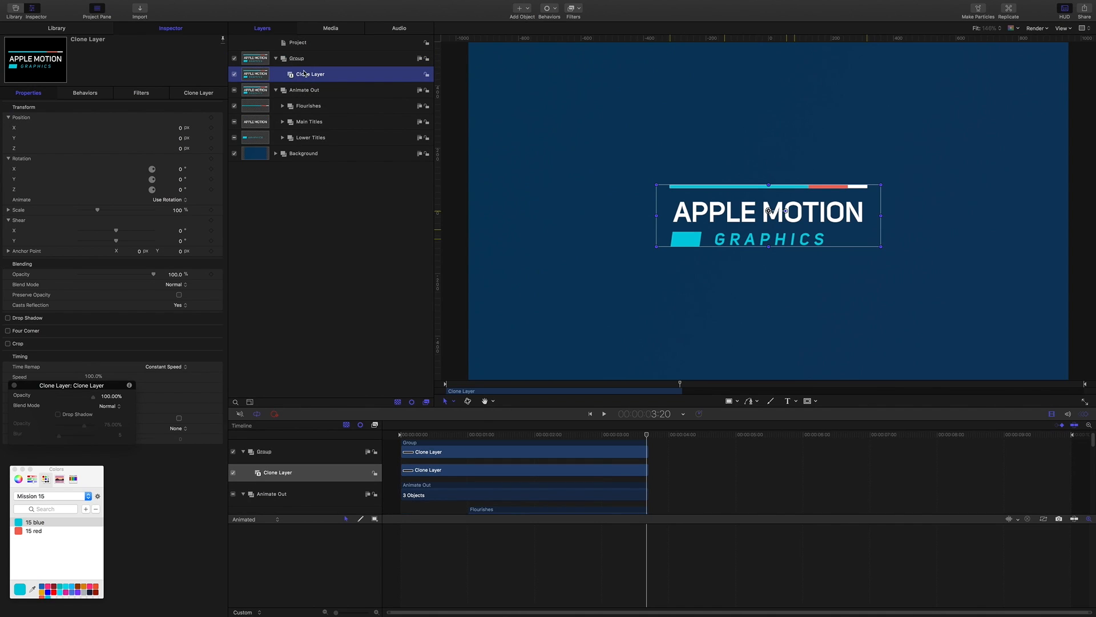
{"action": "key", "text": "shift+bracketleft"}
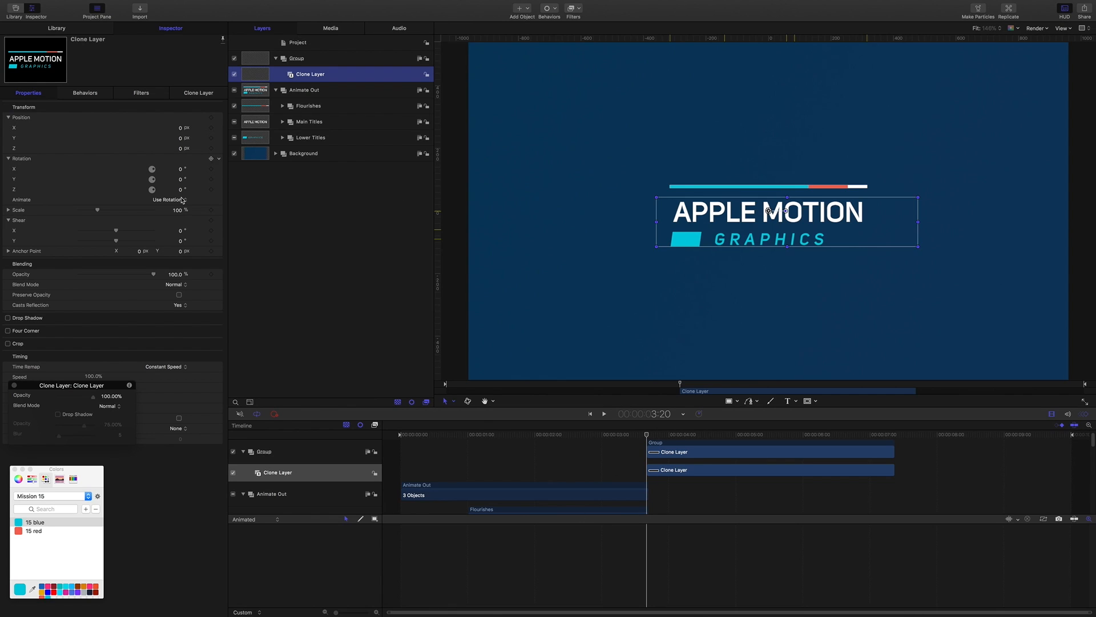
Set the clone layer's timing to Reverse and play the whole animation from the start to check the outro.
{"action": "left_click_drag", "start_coordinate": [118, 387], "coordinate": [114, 465]}
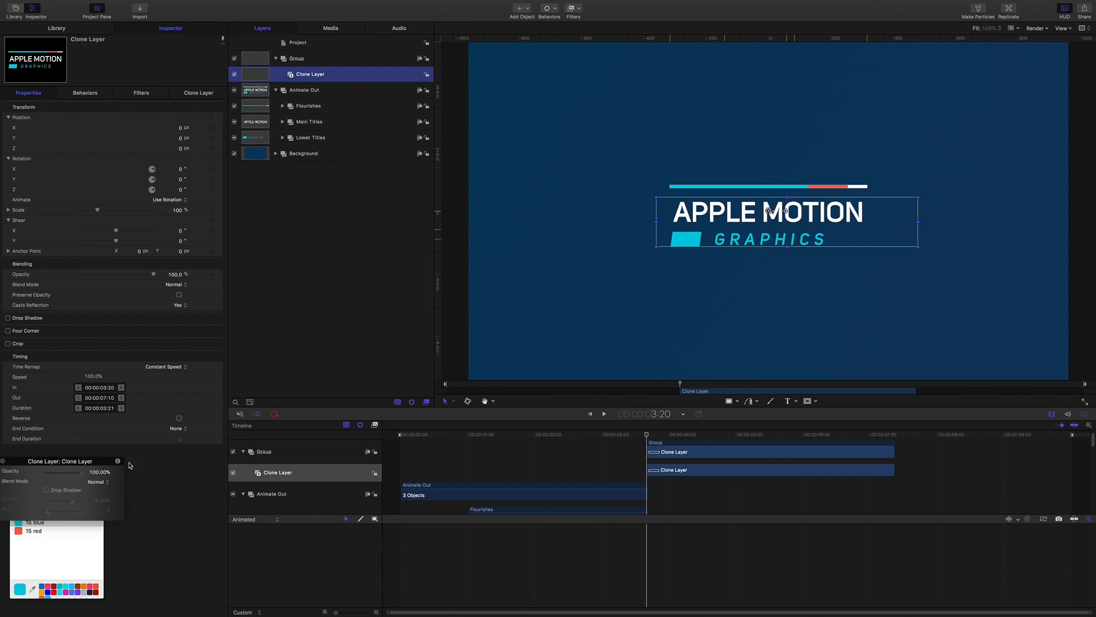
{"action": "left_click", "coordinate": [178, 418]}
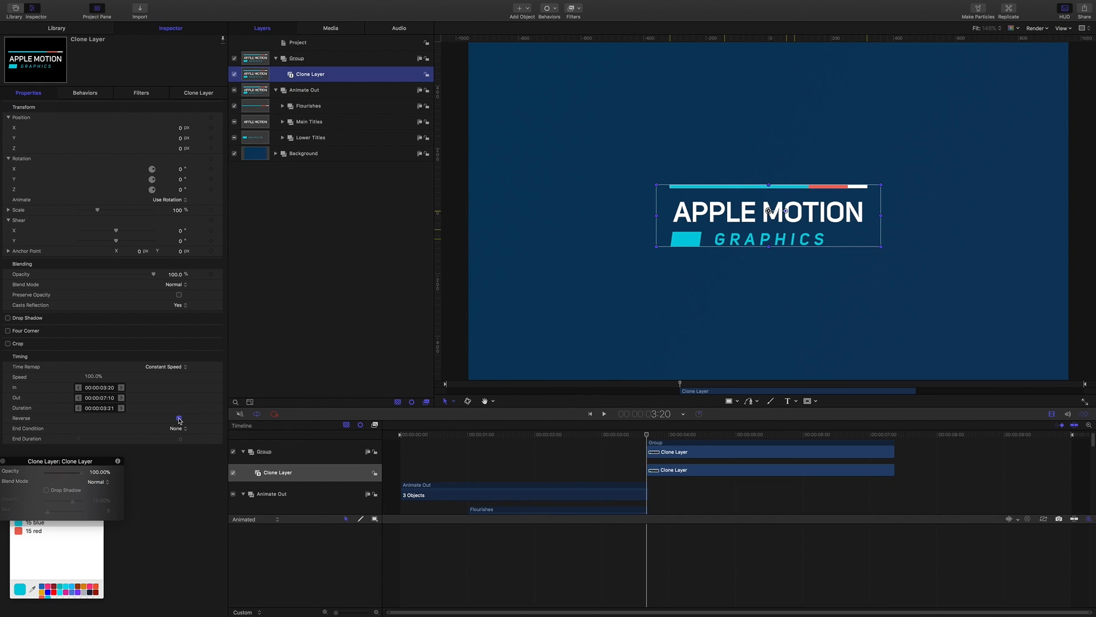
{"action": "left_click", "coordinate": [208, 356]}
{"action": "left_click", "coordinate": [206, 356]}
{"action": "left_click", "coordinate": [325, 334]}
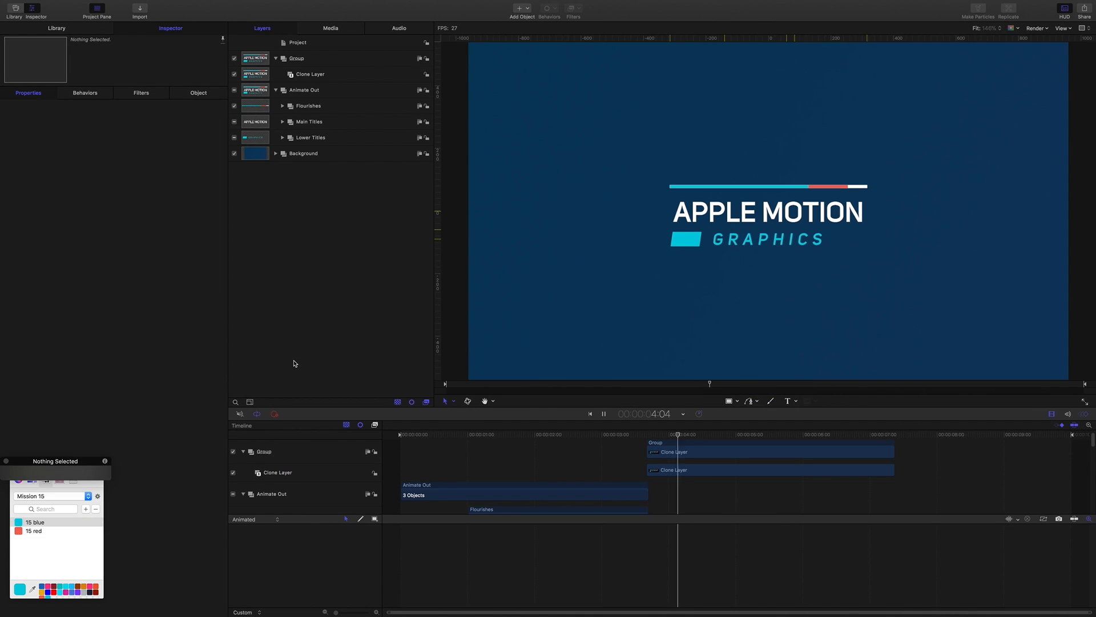
{"action": "key", "text": "space"}
{"action": "key", "text": "Home"}
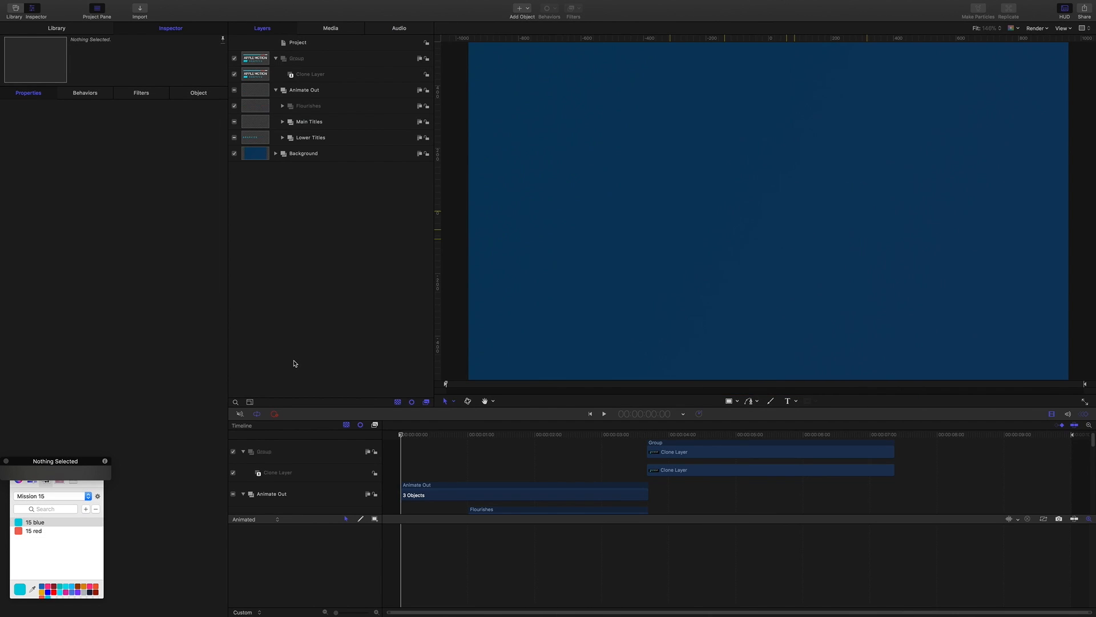
{"action": "key", "text": "space"}
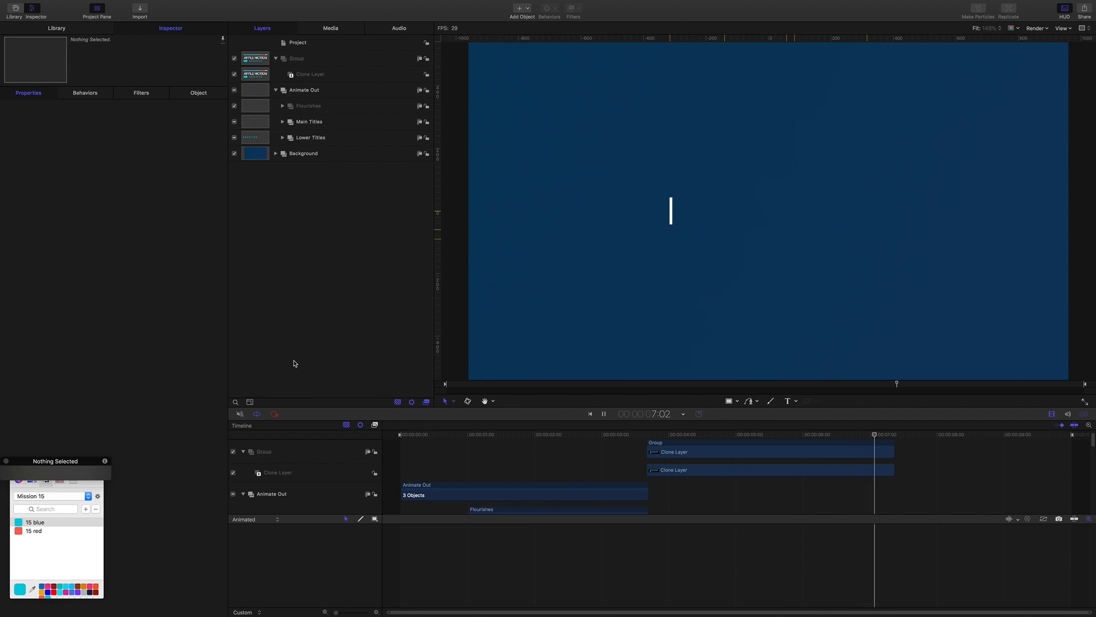
{"action": "key", "text": "space"}
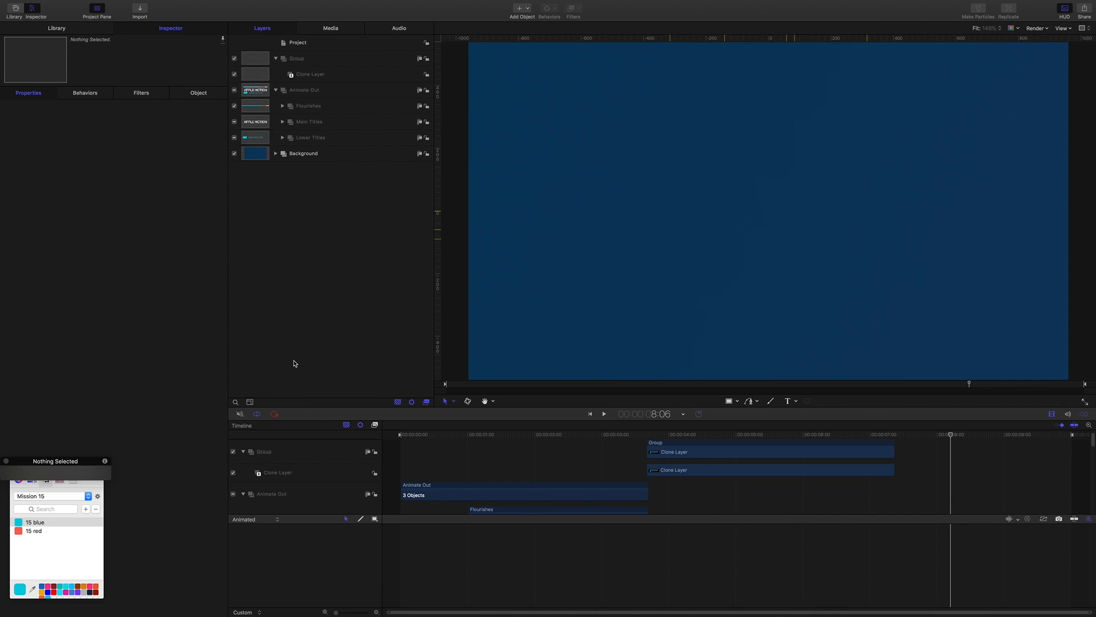
Shorten the play range to just past the end of the clone layer and play the animation from the start.
{"action": "left_click_drag", "start_coordinate": [1072, 436], "coordinate": [901, 432]}
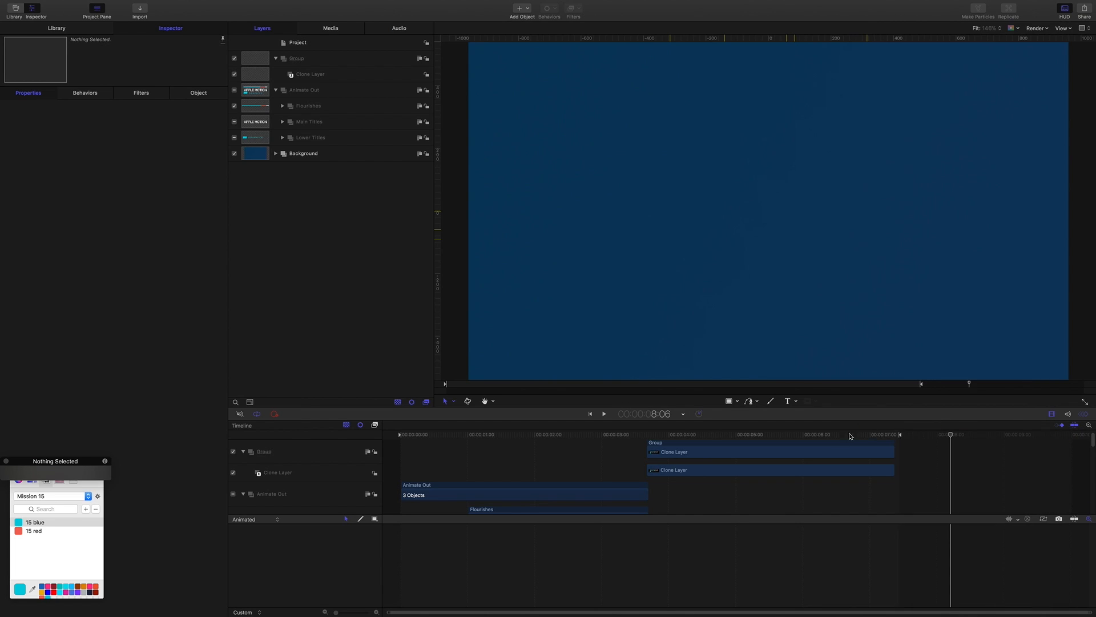
{"action": "key", "text": "Home"}
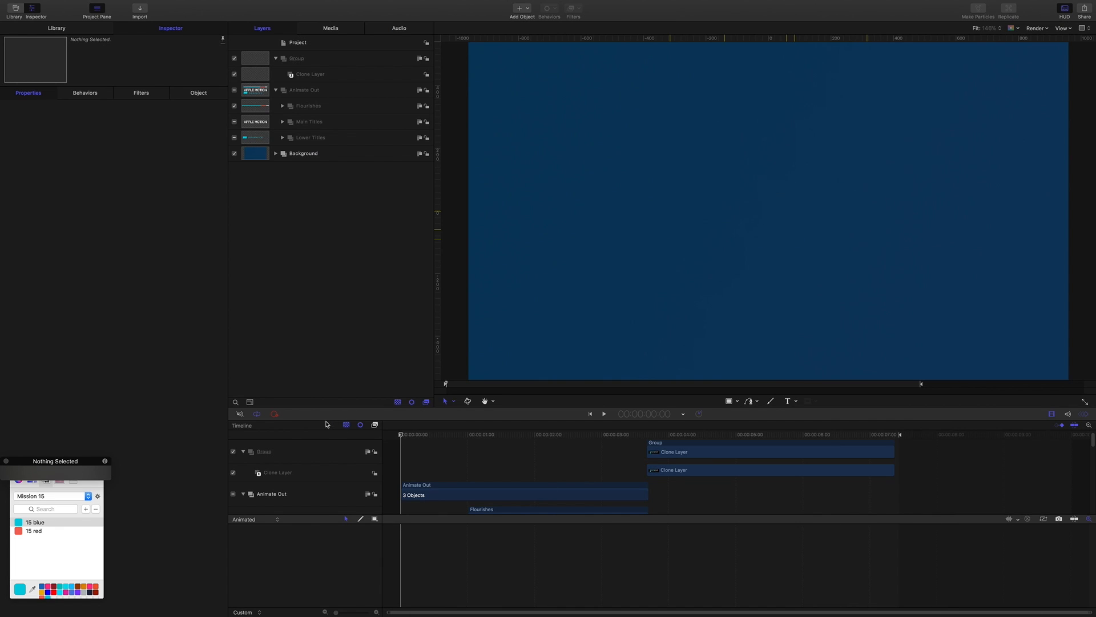
{"action": "key", "text": "space"}
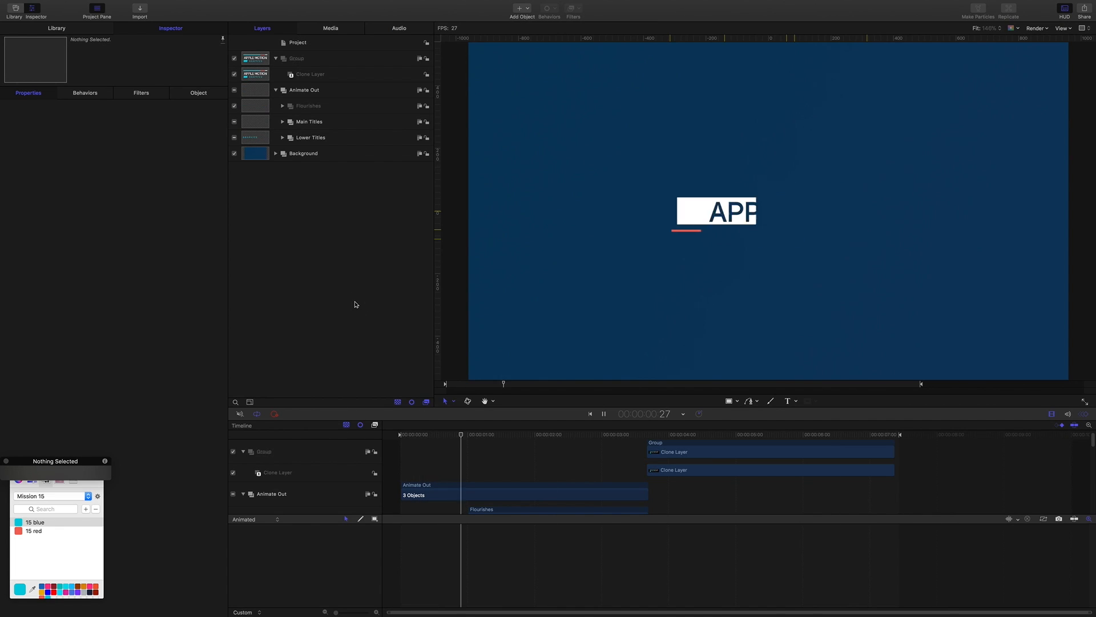